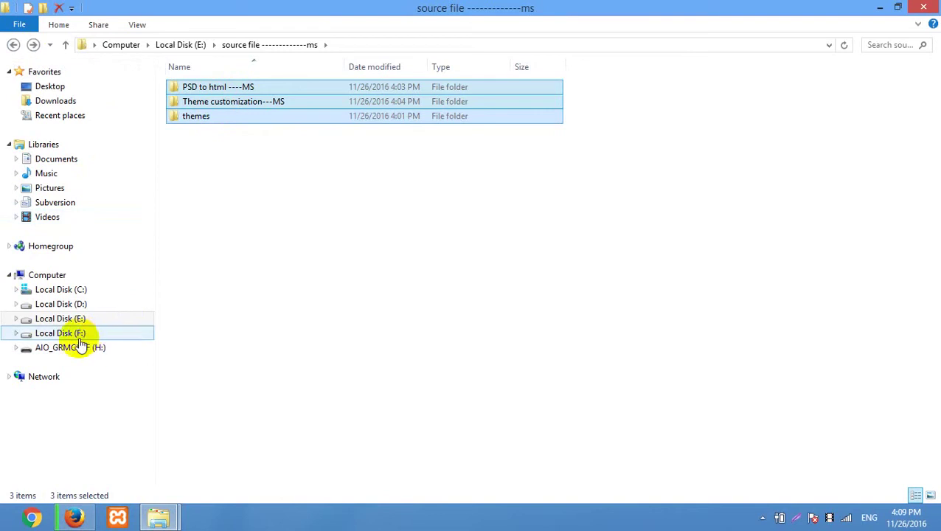
- Go to the wordpress batch 60 folder inside folder F on Local Disk (F:)
left_click(71, 348)
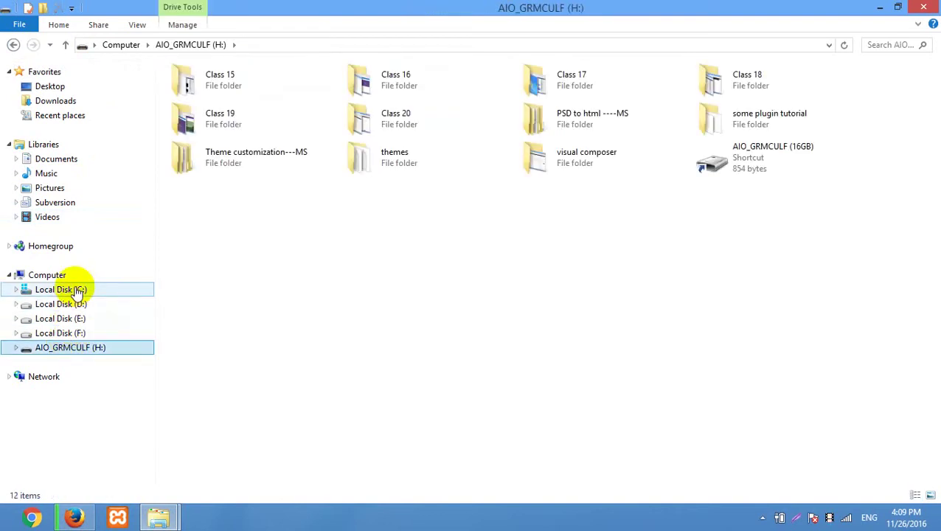
left_click(68, 333)
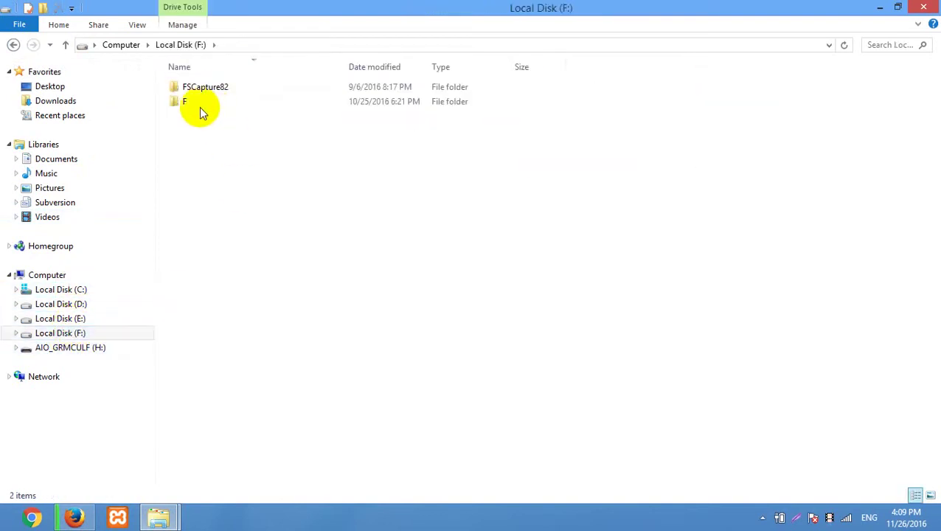
double_click(197, 103)
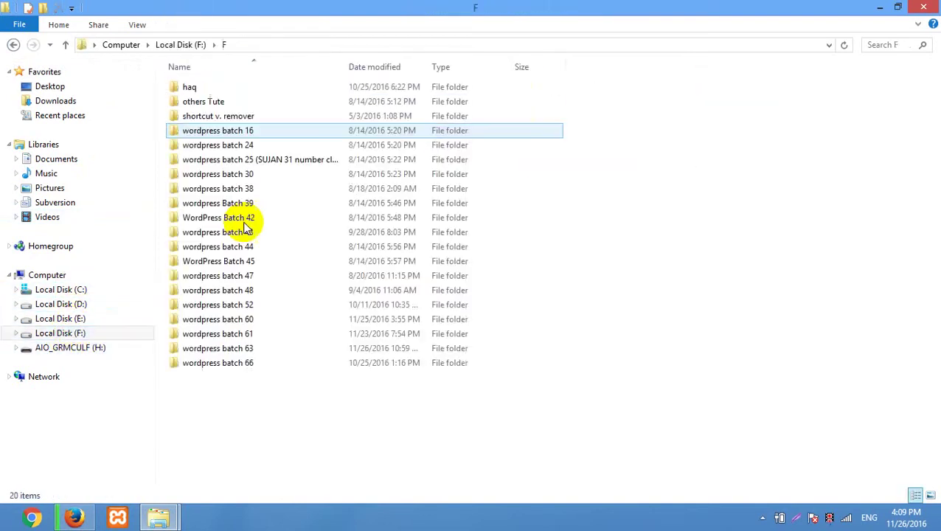
double_click(253, 320)
- Create a folder named Class 21 in wordpress batch 60 and paste the copied source folders into it
right_click(240, 401)
mouse_move(355, 378)
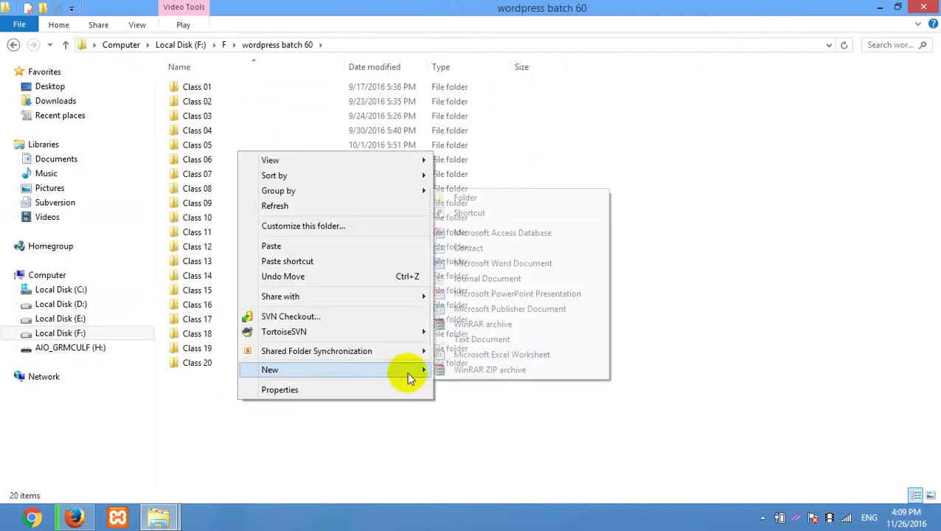
left_click(496, 195)
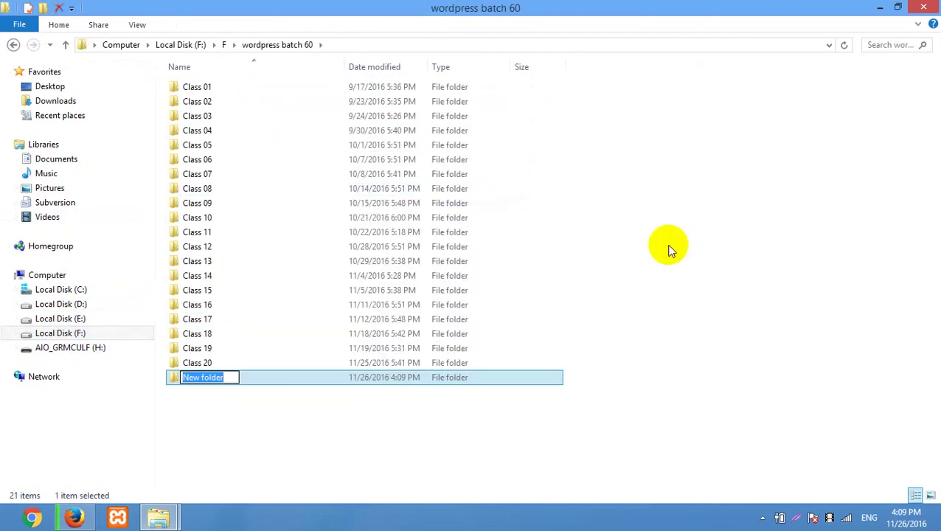
type("Class")
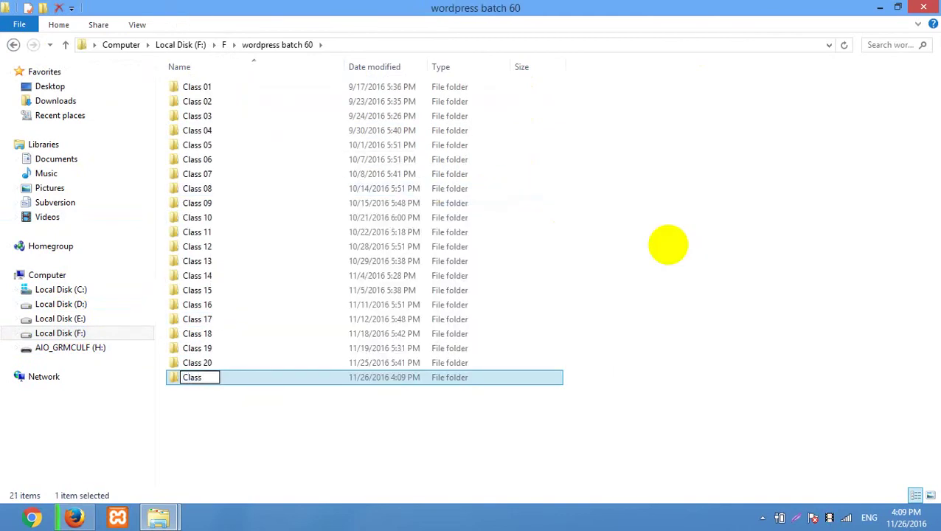
key("Return")
key("Return")
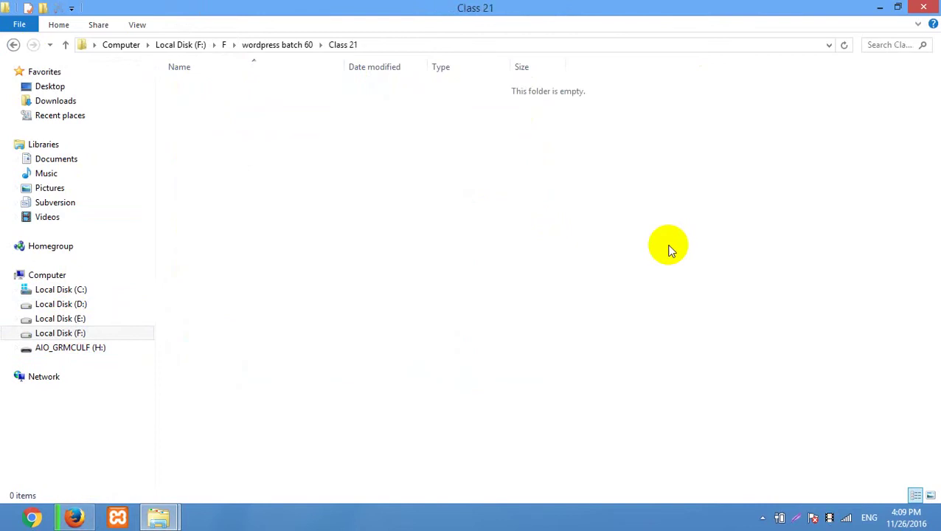
key("ctrl+v")
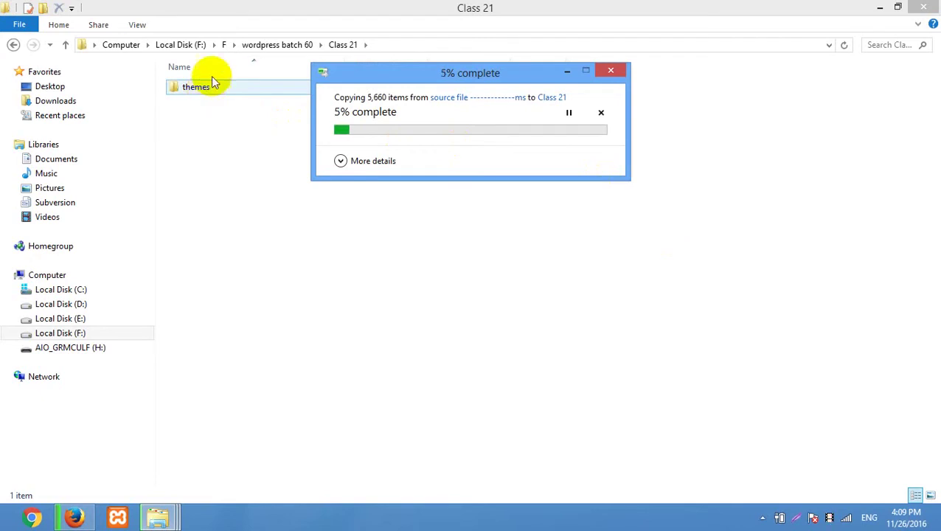
- Switch to Firefox and look through the purchased themes and plugins on the ThemeForest Downloads page
left_click(70, 512)
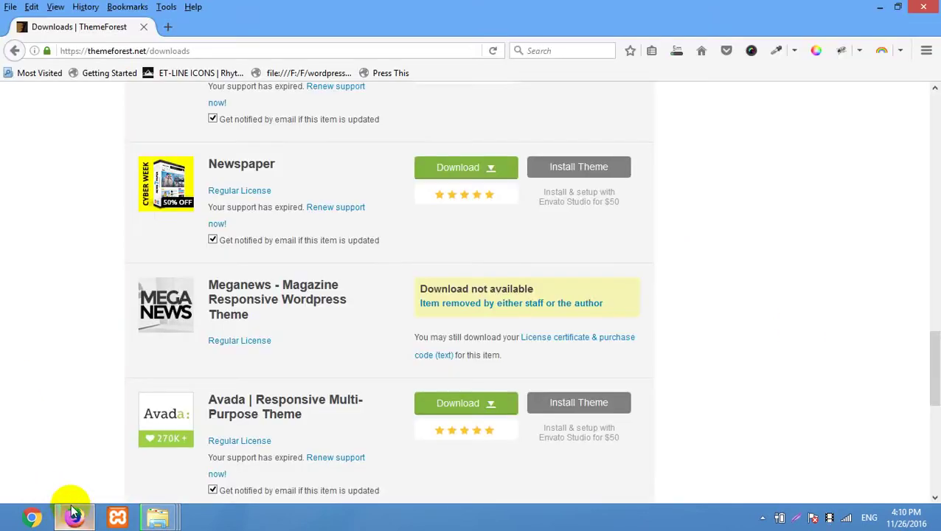
left_click(193, 50)
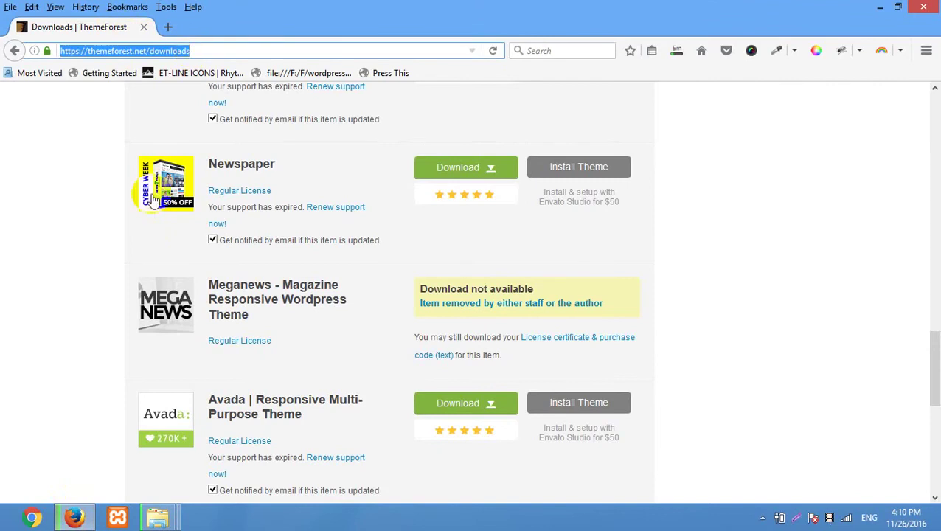
left_click(74, 515)
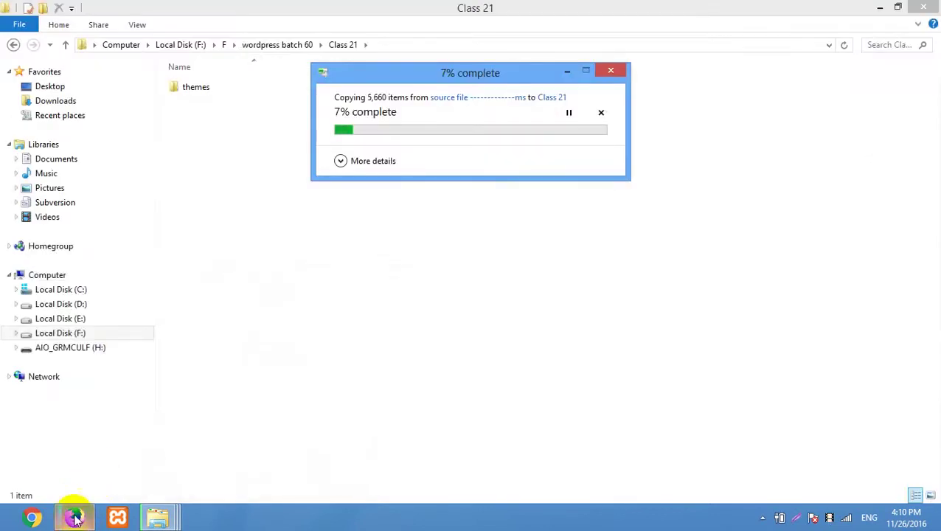
left_click(74, 513)
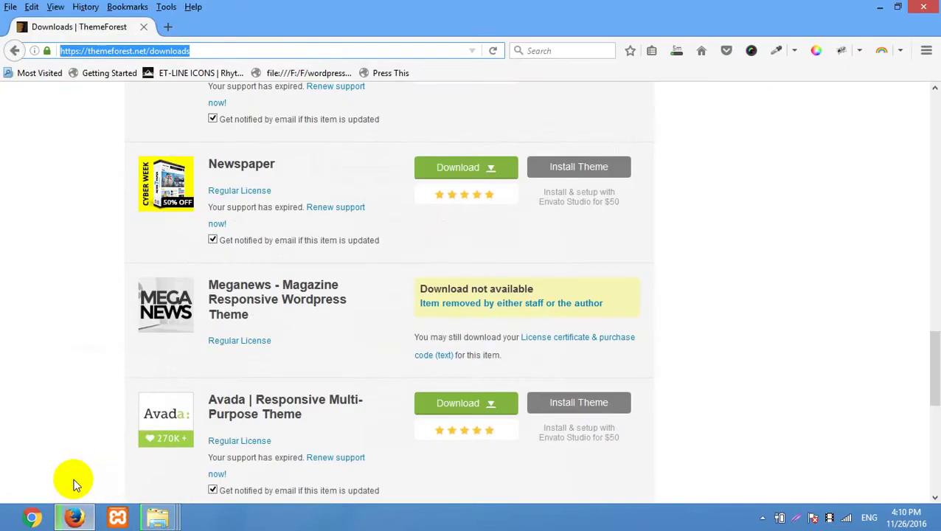
scroll(77, 480, "up", 10)
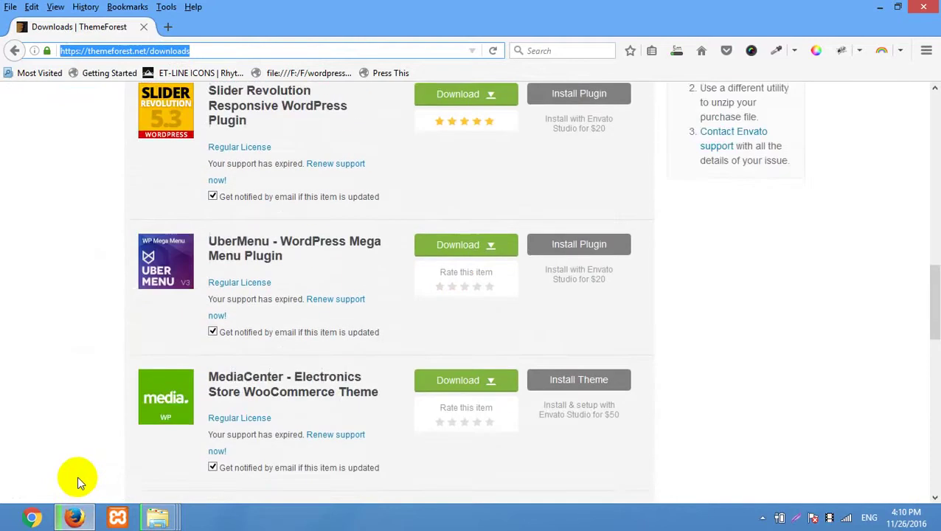
scroll(78, 476, "up", 5)
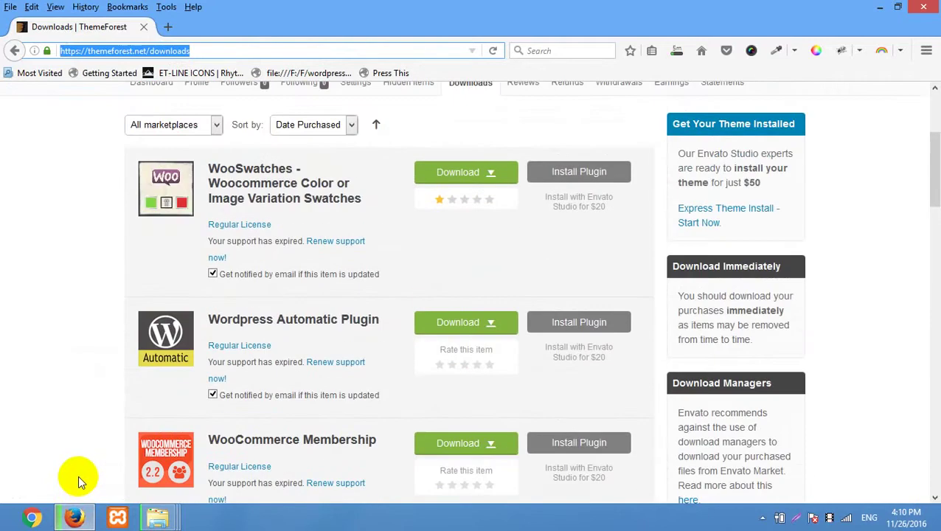
scroll(78, 475, "up", 3)
left_click(30, 359)
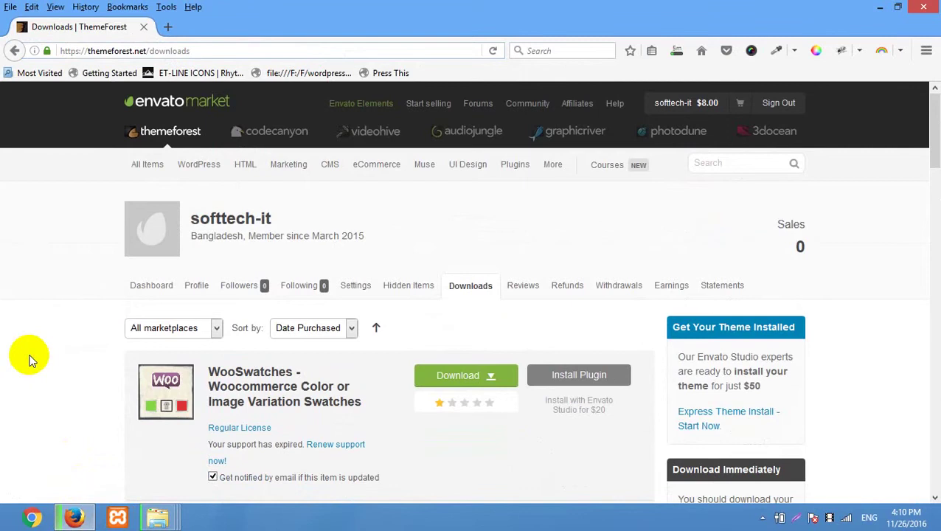
scroll(37, 358, "down", 15)
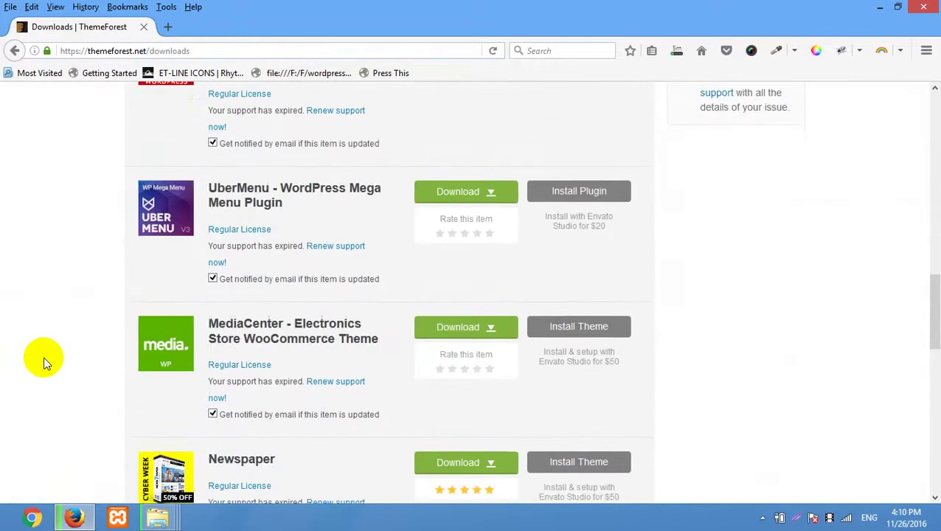
scroll(43, 362, "down", 3)
right_click(247, 319)
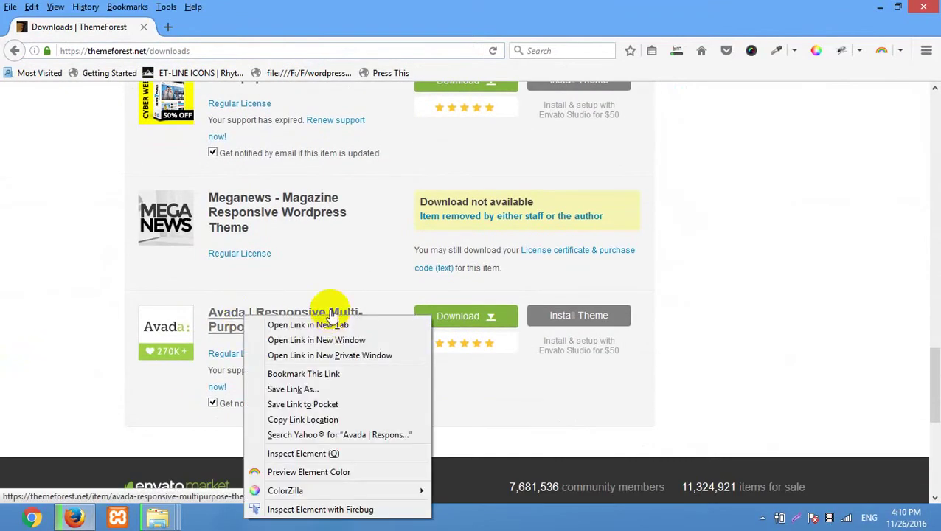
left_click(333, 325)
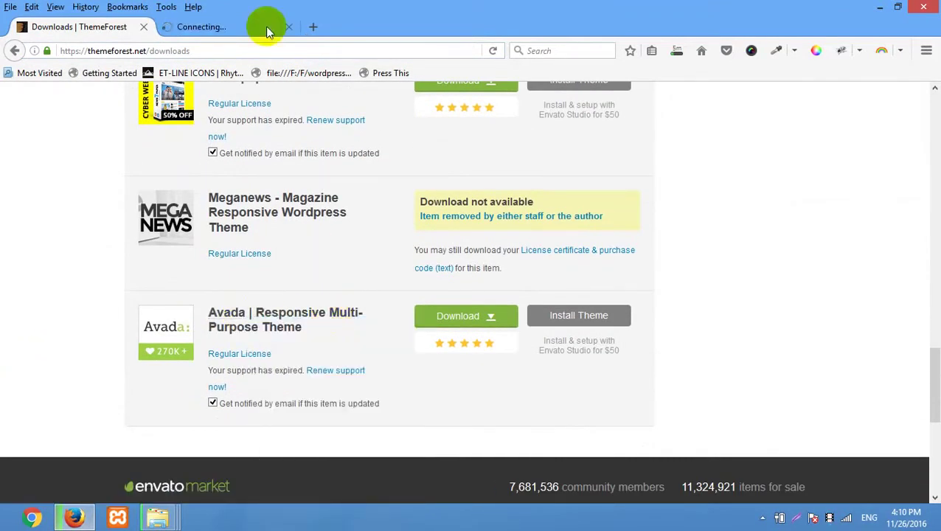
left_click(289, 27)
- Load themeforest.net in a new tab and open the popular items of the WordPress category
left_click(167, 27)
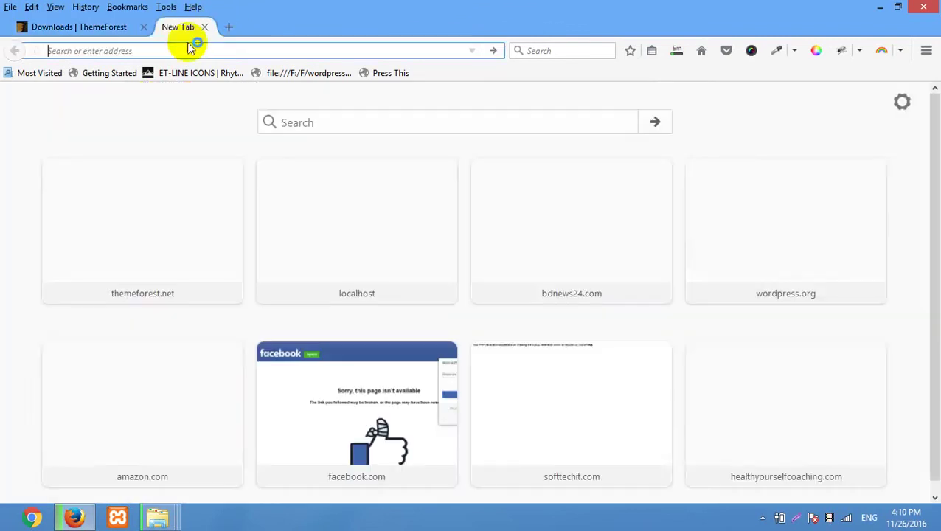
type("themeforest.net/")
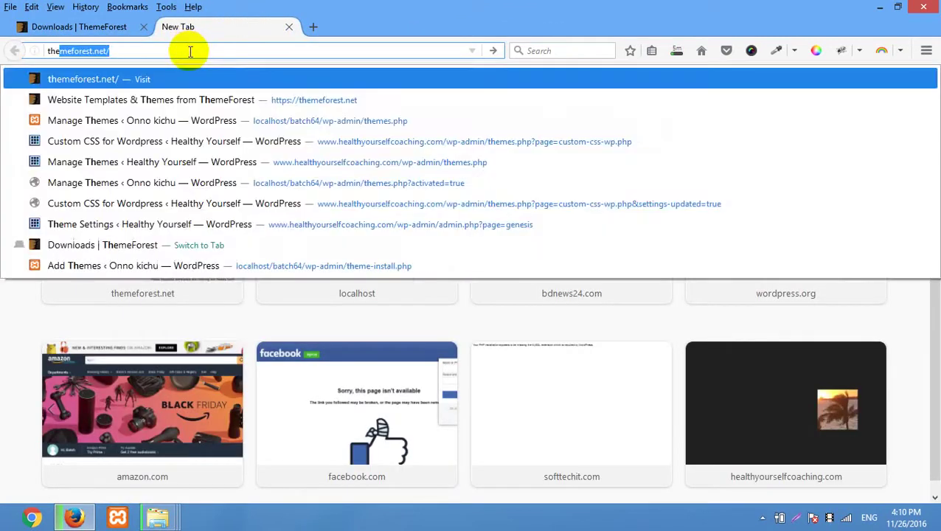
key("Return")
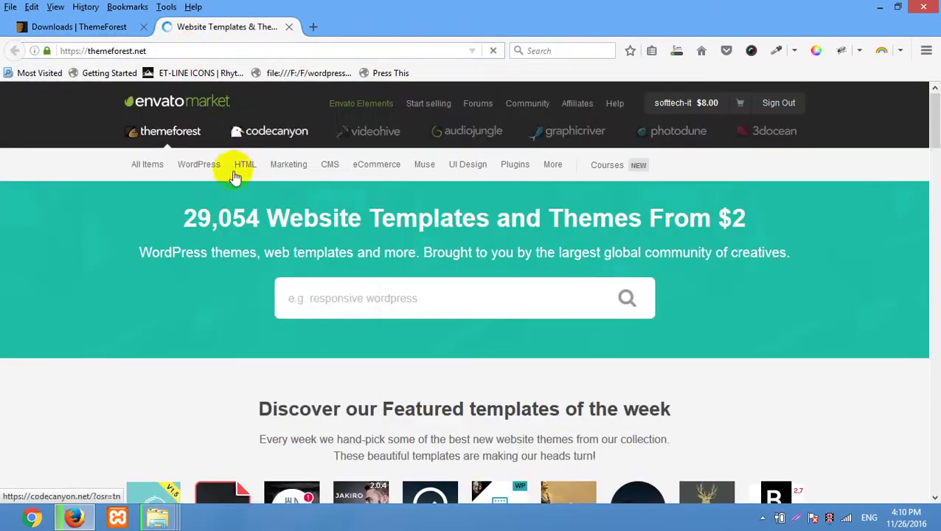
mouse_move(199, 175)
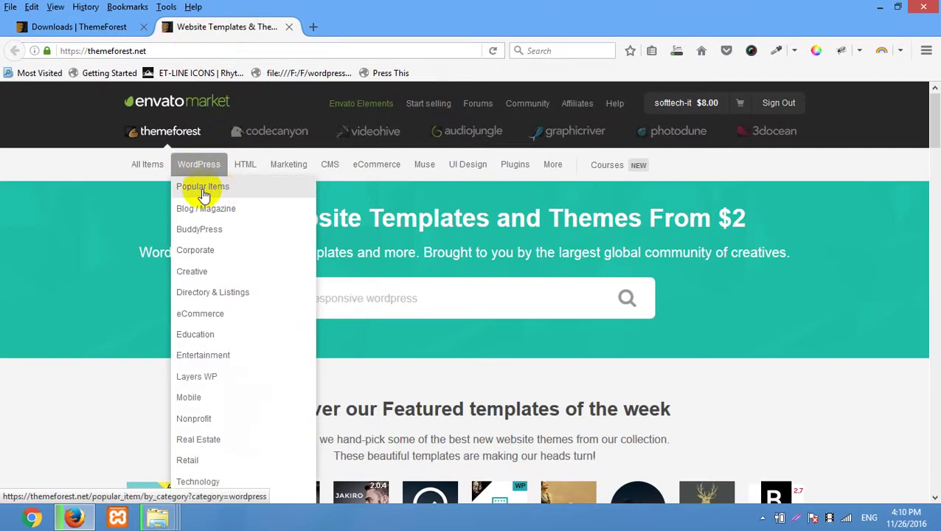
left_click(202, 192)
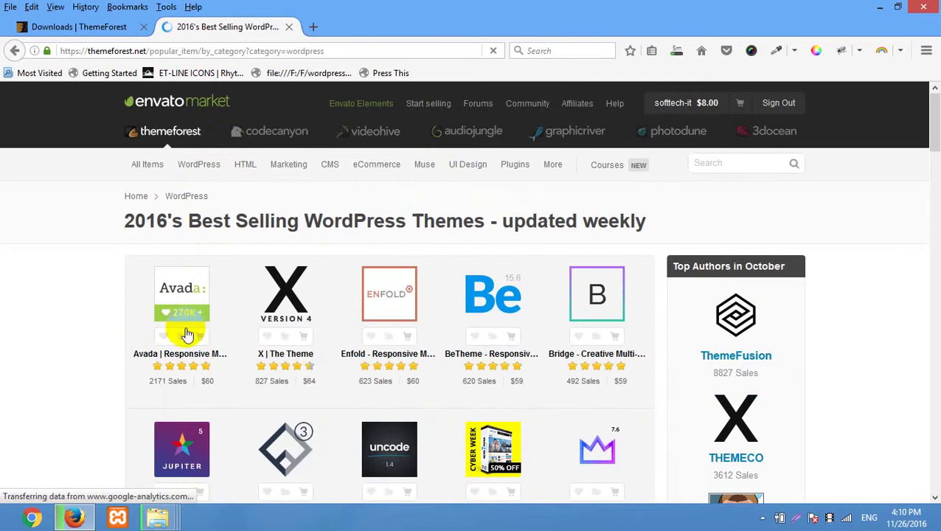
- Look over the best-selling WordPress themes and open the Avada theme's page in a new tab
scroll(904, 332, "down", 3)
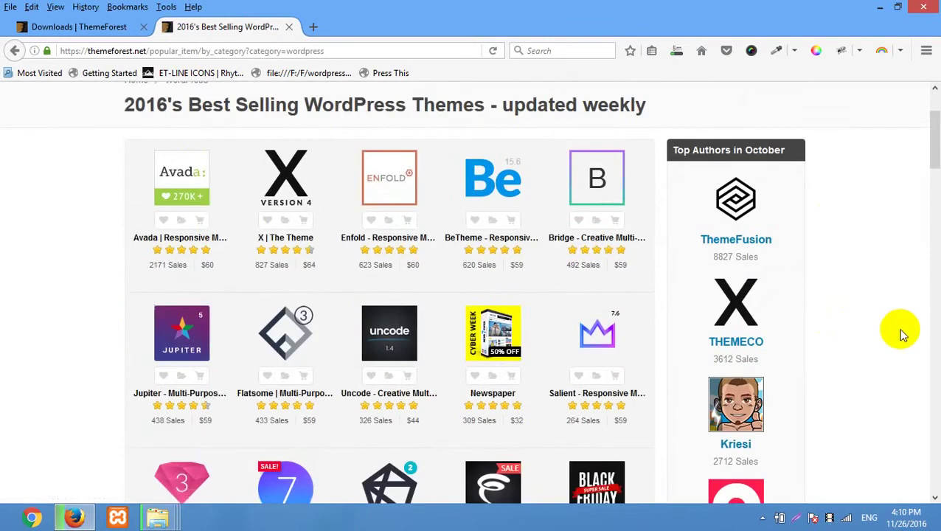
scroll(904, 336, "down", 10)
scroll(898, 336, "up", 7)
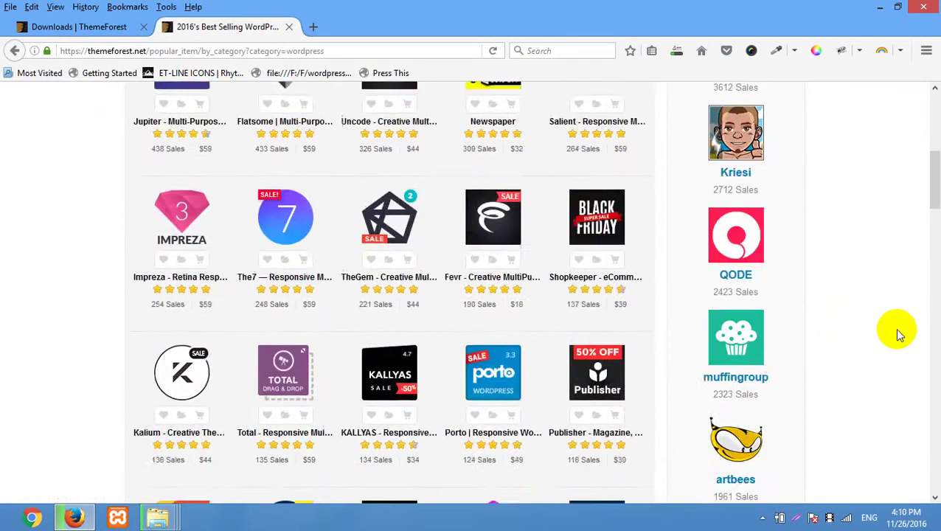
scroll(898, 335, "up", 5)
right_click(168, 354)
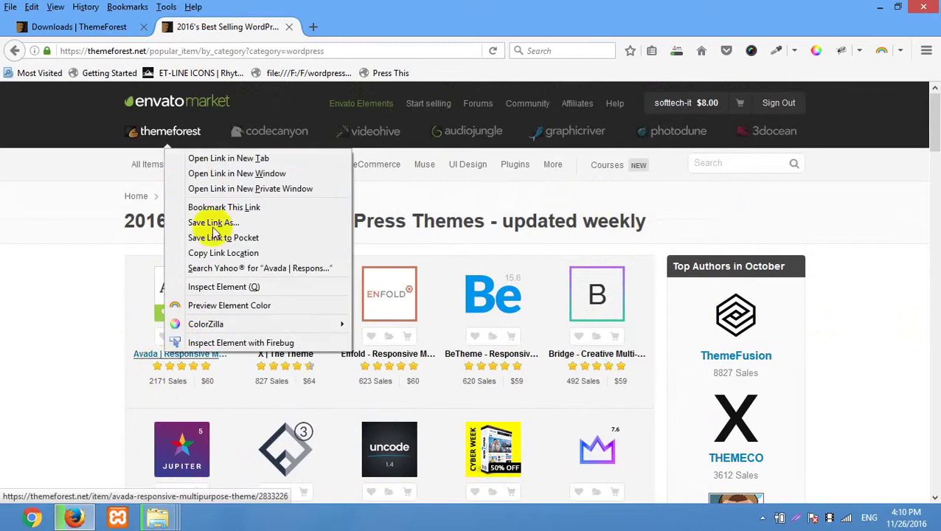
left_click(212, 158)
left_click(372, 27)
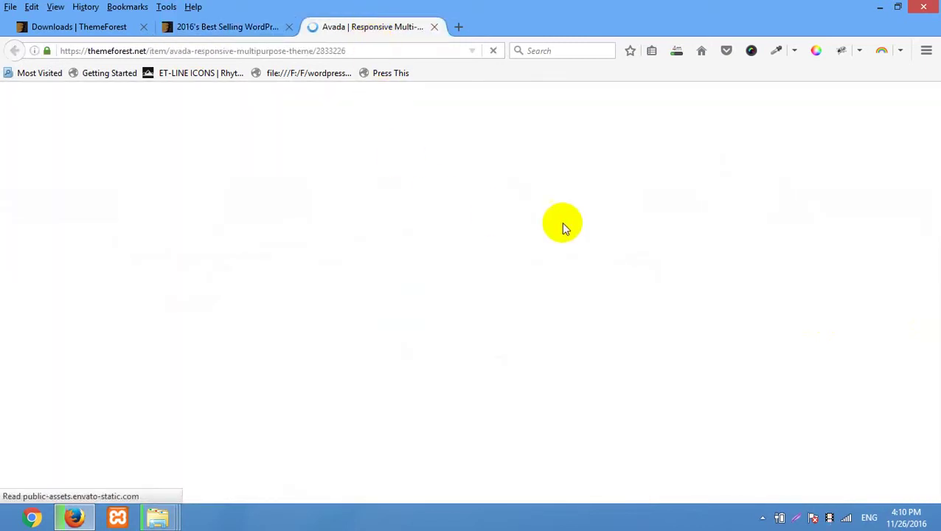
- Examine Avada's purchase terms and compare its Regular and Extended License options
scroll(568, 225, "down", 3)
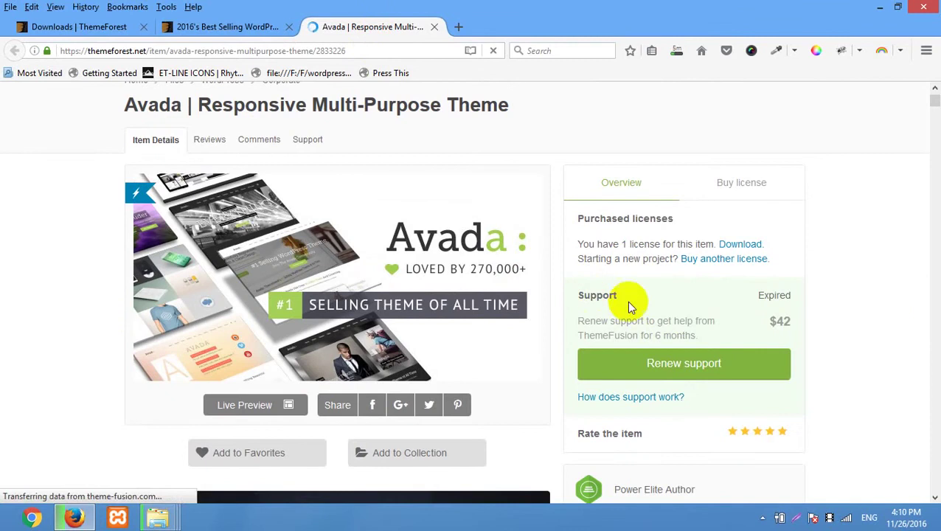
left_click(740, 198)
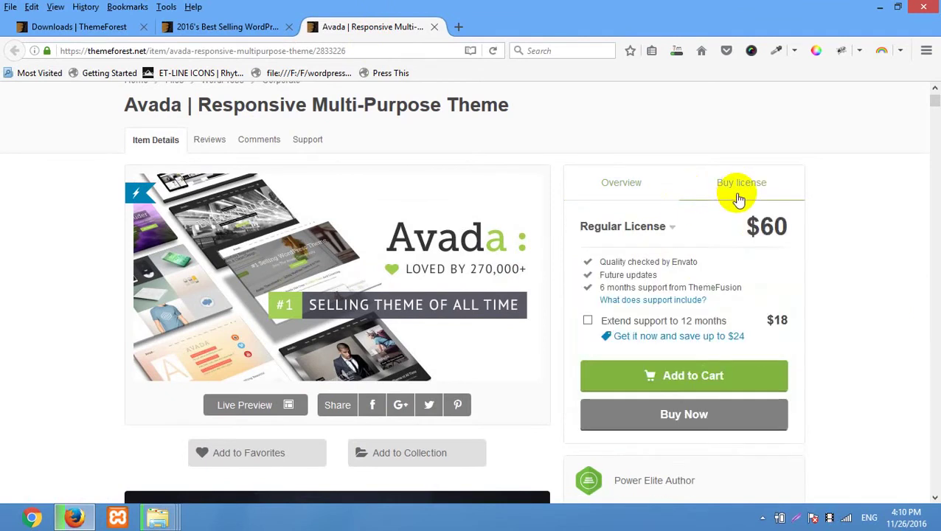
left_click(673, 233)
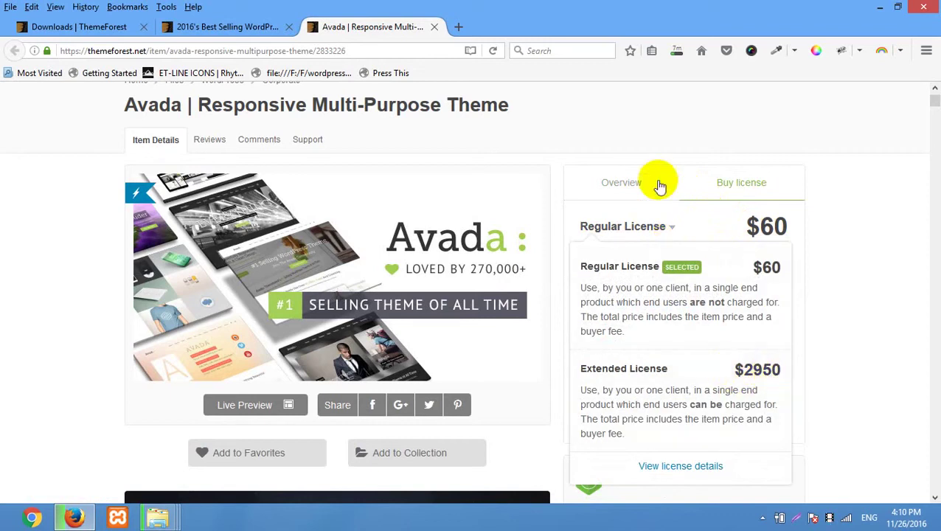
left_click(643, 137)
- Look through the Avada item details and highlight part of the theme's sales figure
scroll(413, 374, "down", 5)
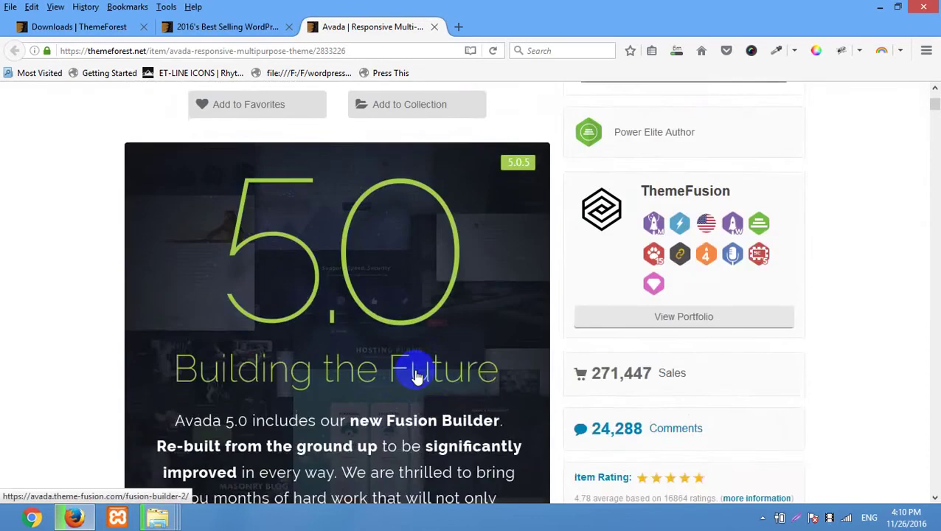
scroll(473, 357, "up", 10)
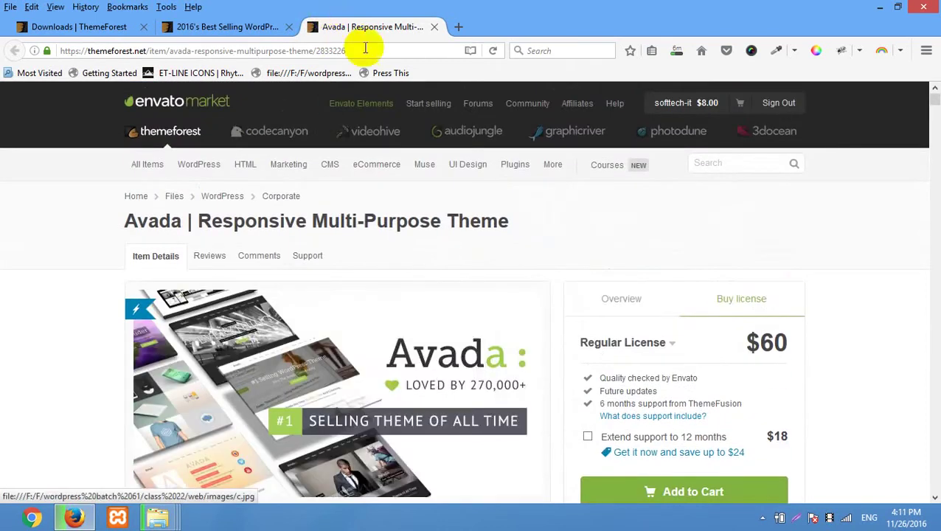
scroll(389, 214, "down", 10)
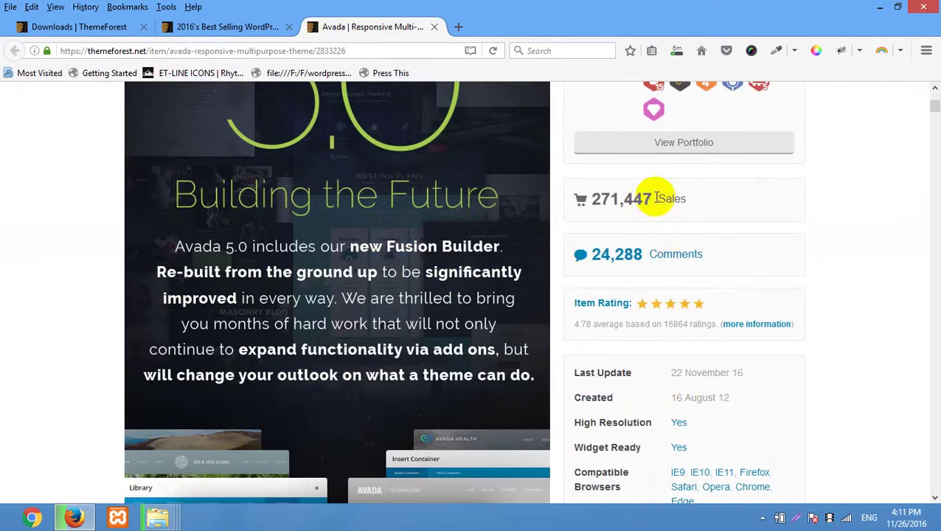
left_click_drag(656, 198, 601, 199)
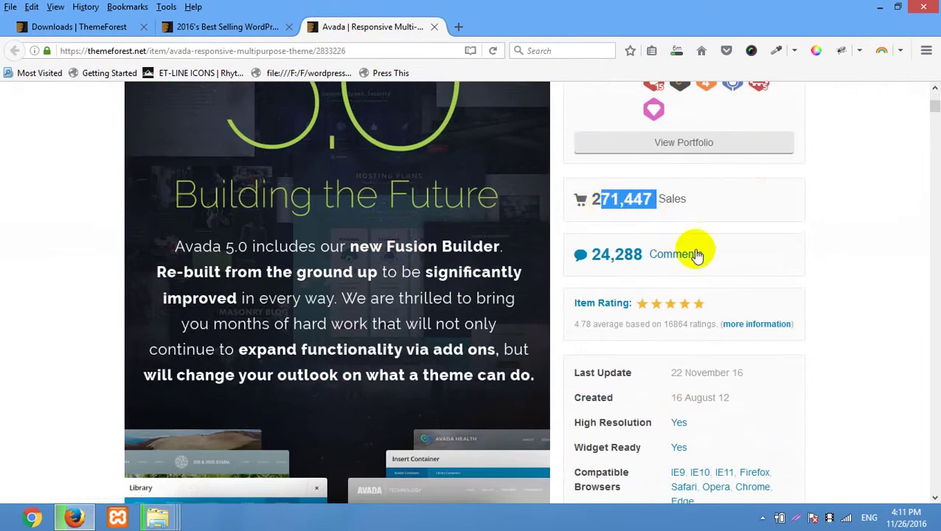
left_click(776, 228)
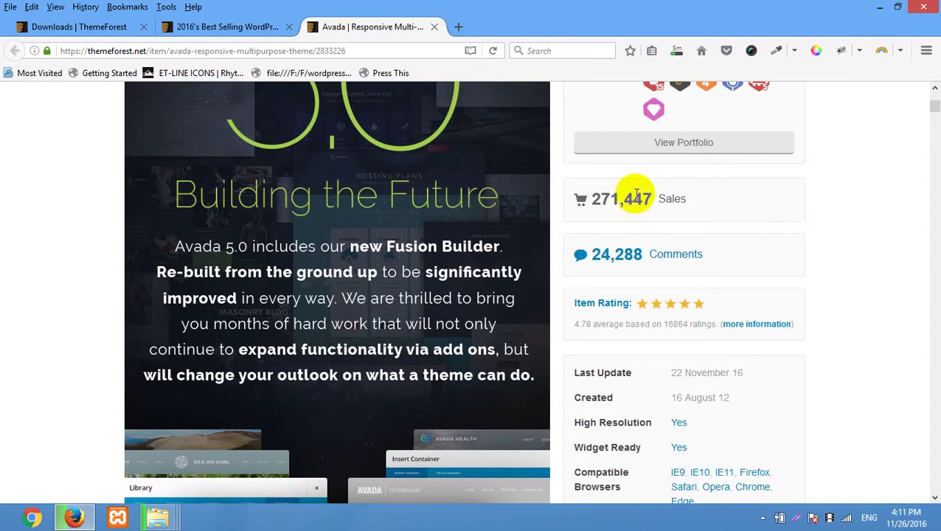
- Highlight Avada's total sales figure and its Regular License price on the theme page
left_click_drag(652, 199, 591, 199)
scroll(708, 193, "up", 5)
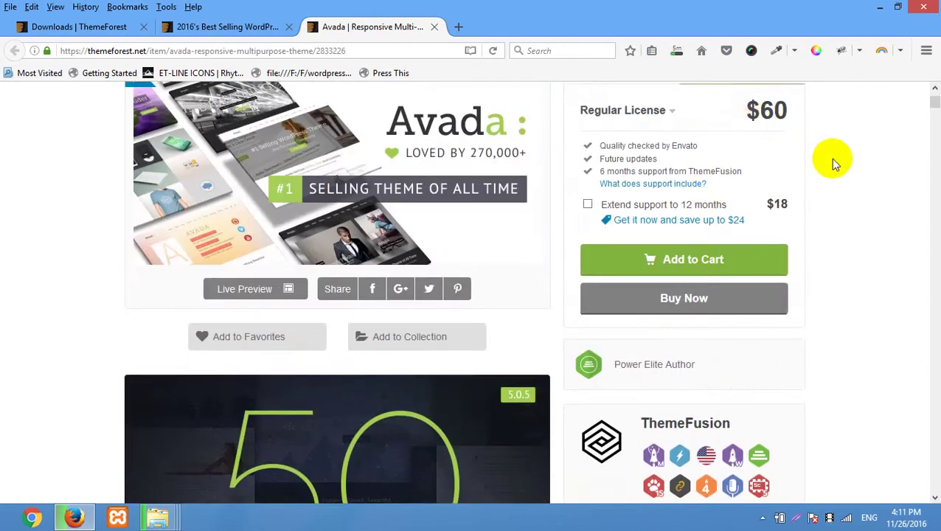
scroll(793, 173, "down", 2)
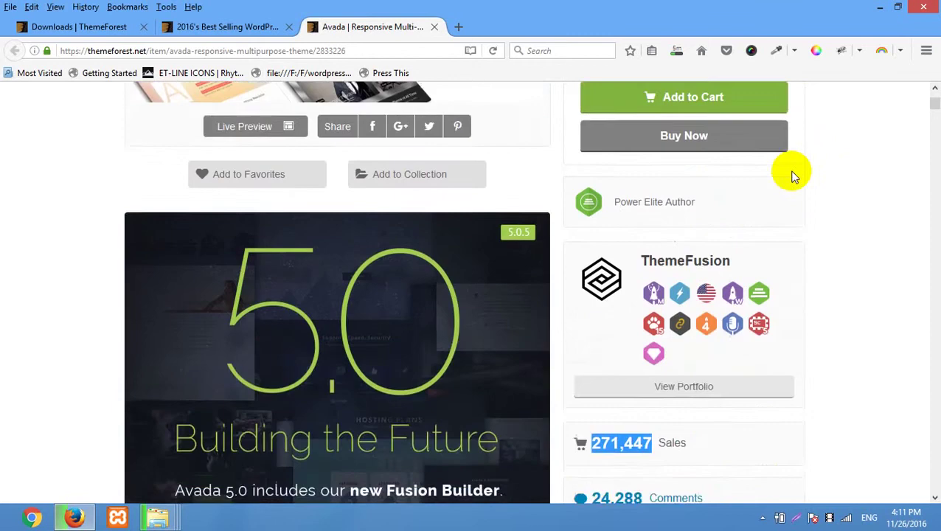
scroll(793, 179, "up", 3)
left_click_drag(791, 169, 764, 168)
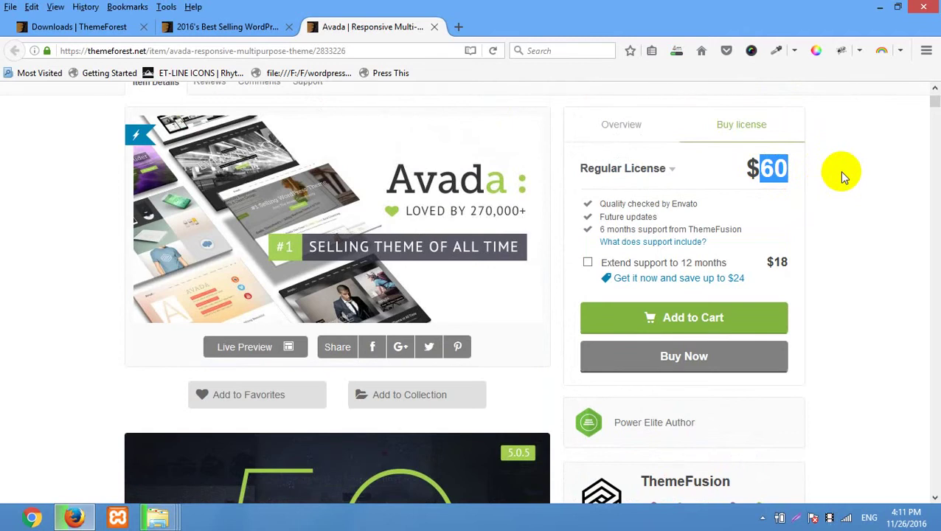
scroll(839, 170, "down", 5)
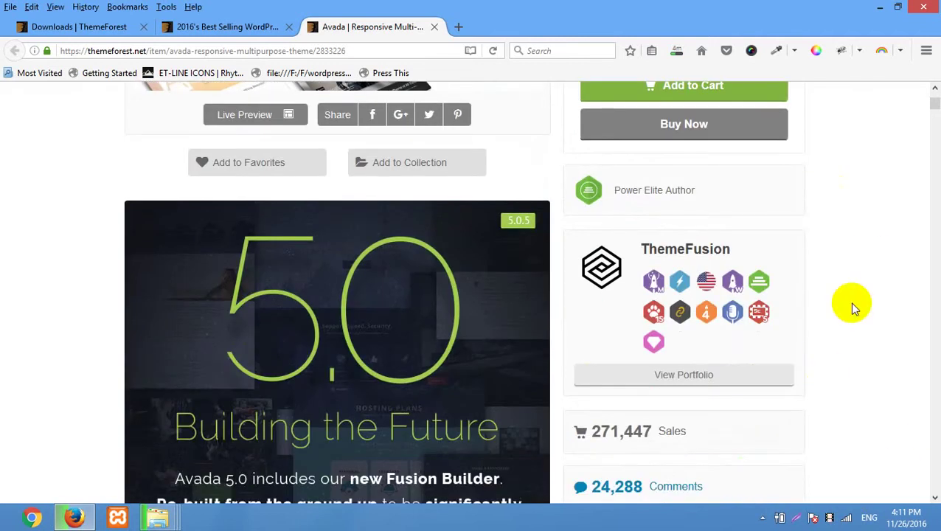
- Search the installed apps for "cal" and open Calculator
mouse_move(939, 2)
left_click(912, 133)
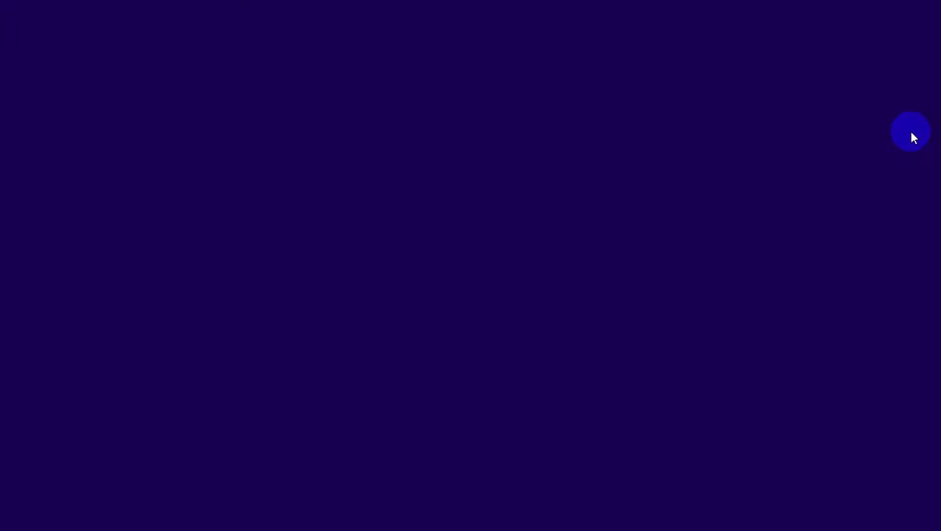
type("cal")
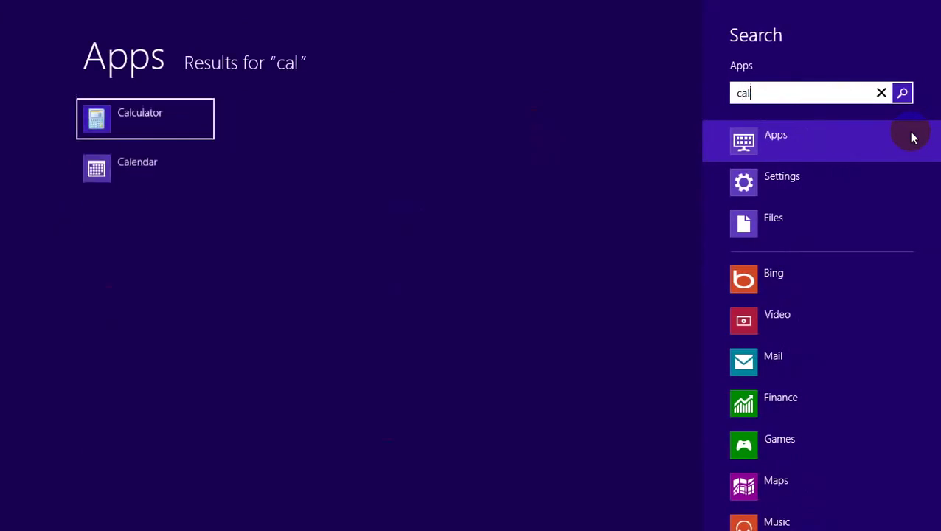
left_click(151, 117)
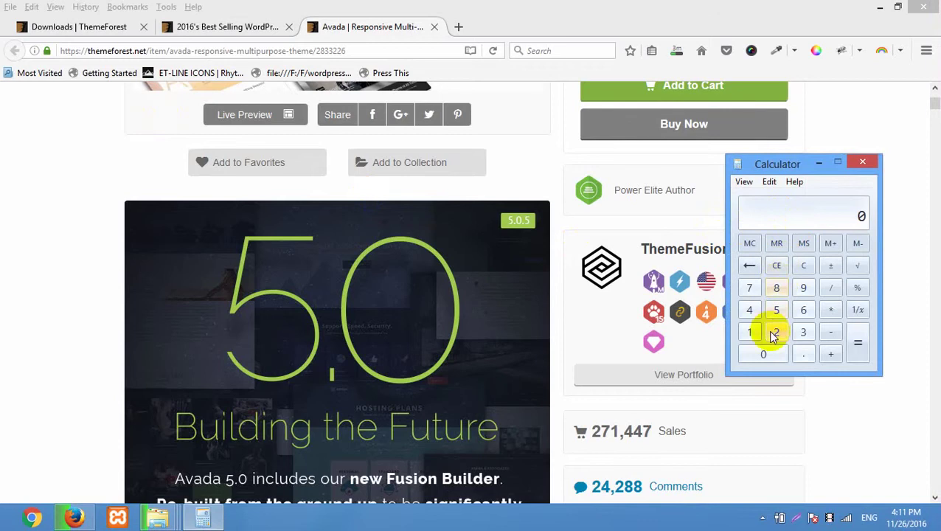
left_click(773, 337)
left_click(749, 288)
left_click(750, 334)
left_click(754, 355)
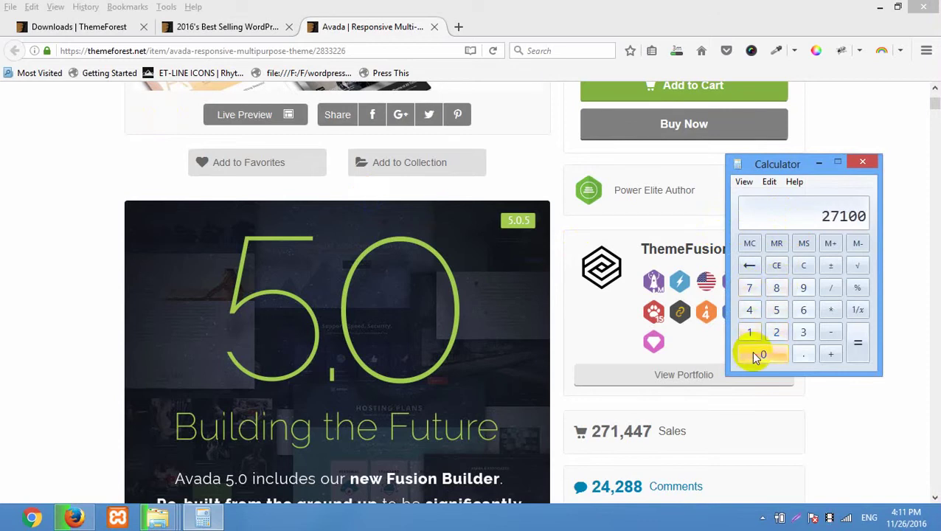
left_click(754, 354)
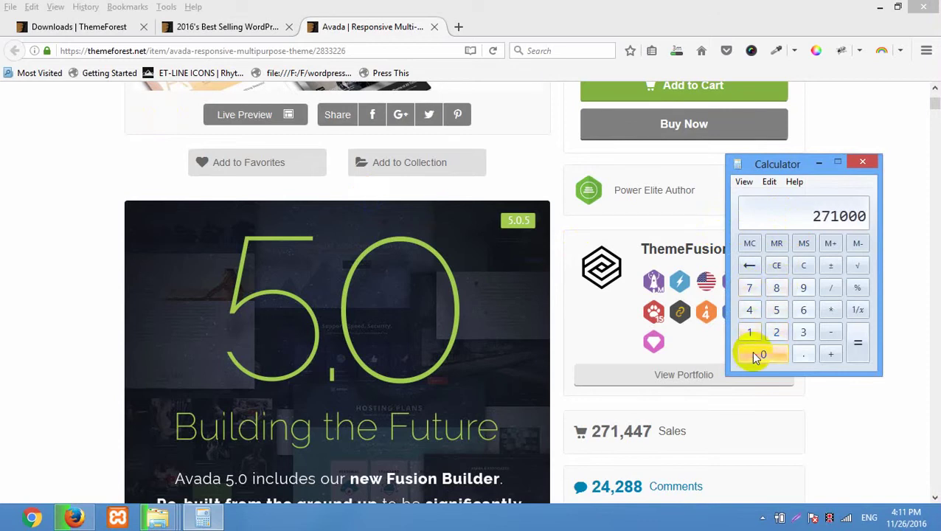
- Switch back to the Avada page and recheck the theme's license price and exact sales figure
left_click(934, 114)
scroll(791, 217, "up", 5)
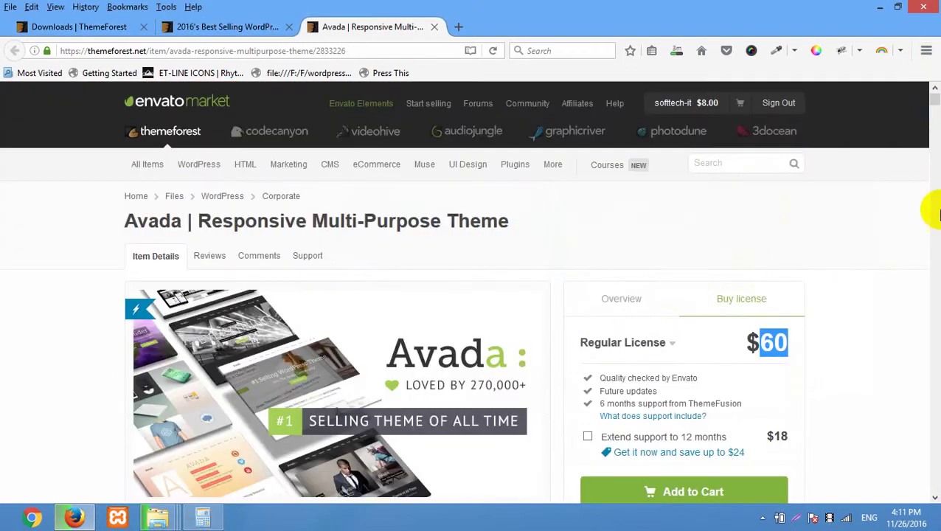
left_click(938, 108)
scroll(932, 101, "down", 10)
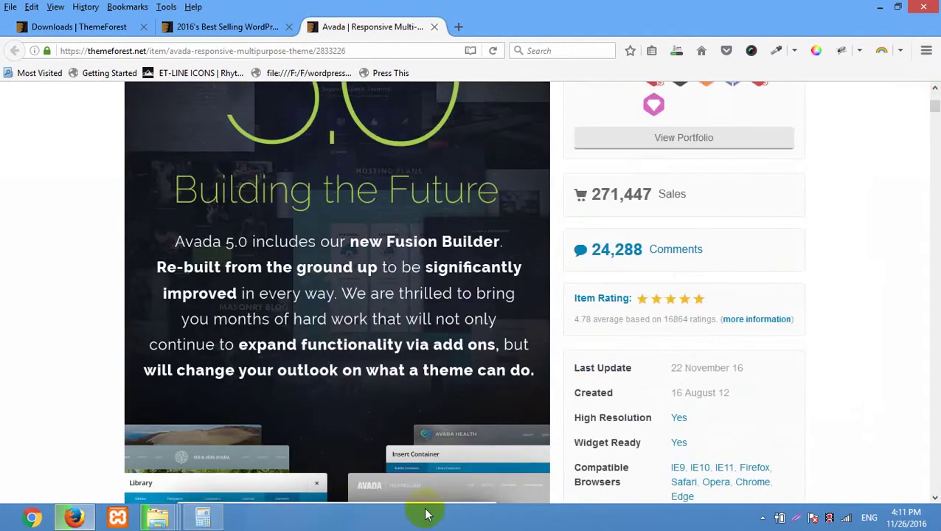
- Return to Calculator and multiply the exact sales figure, 271447, by 50
left_click(203, 517)
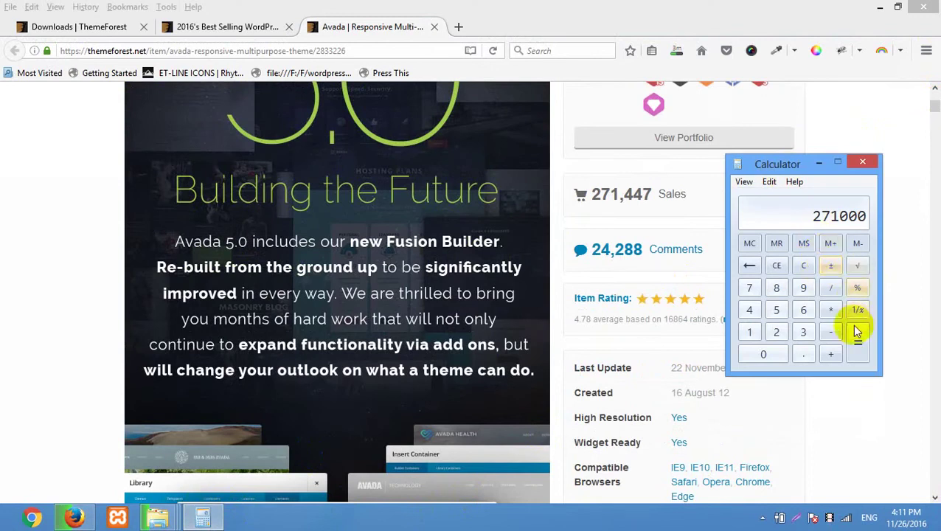
left_click(775, 330)
left_click(749, 289)
left_click(757, 332)
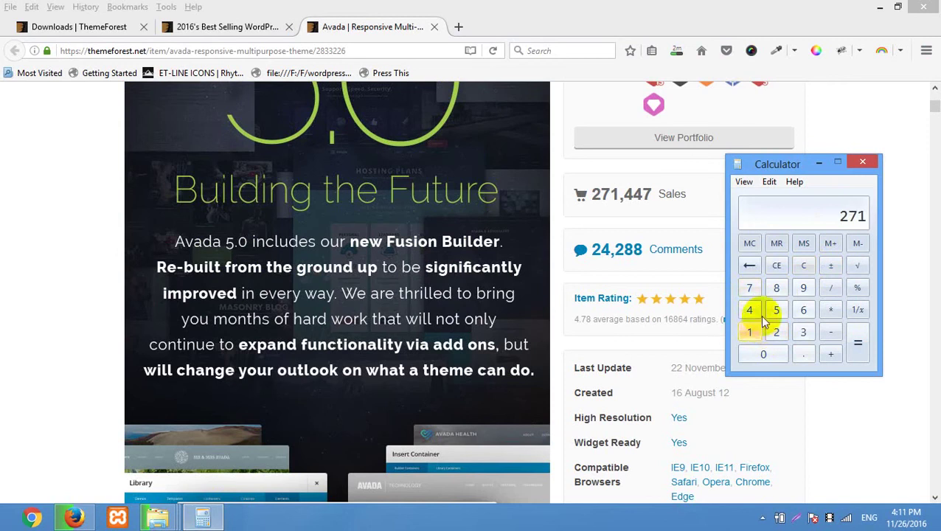
left_click(752, 289)
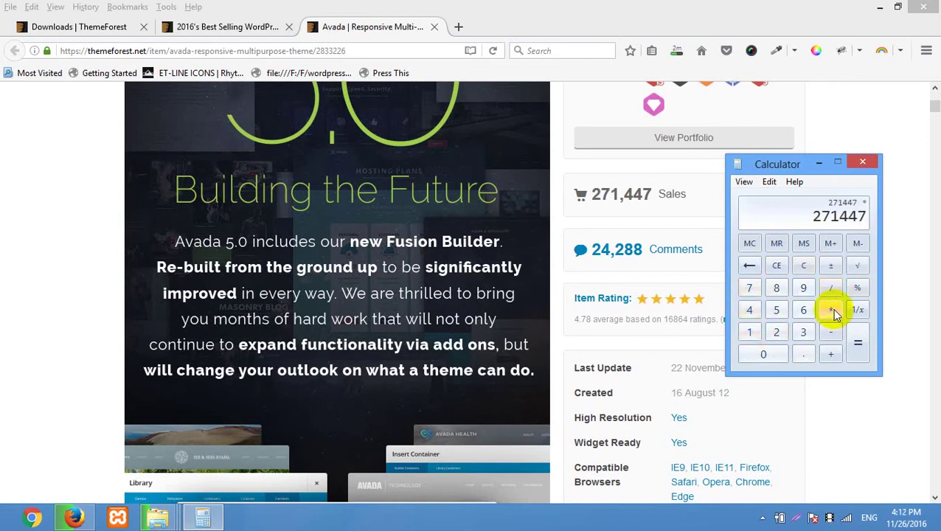
left_click(777, 310)
left_click(763, 357)
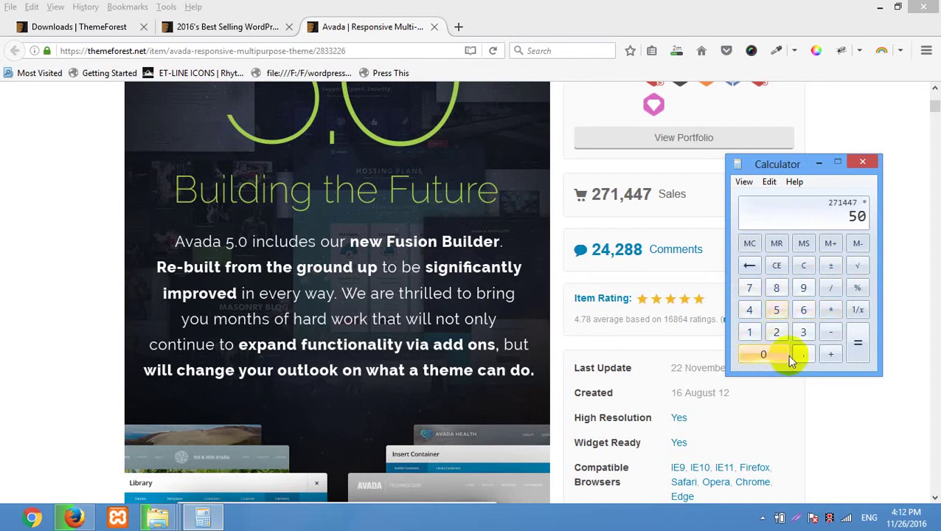
left_click(858, 347)
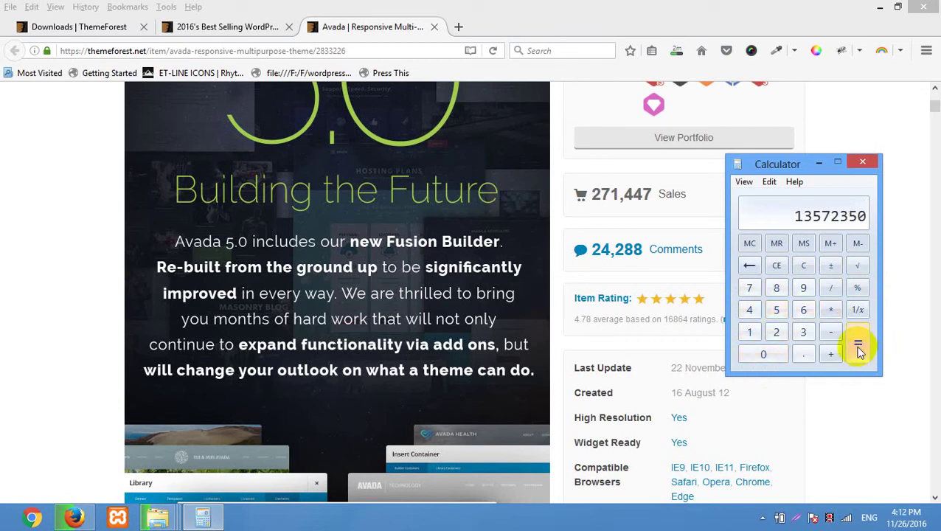
- Multiply the calculated sales revenue by 78 and close Calculator
left_click(829, 309)
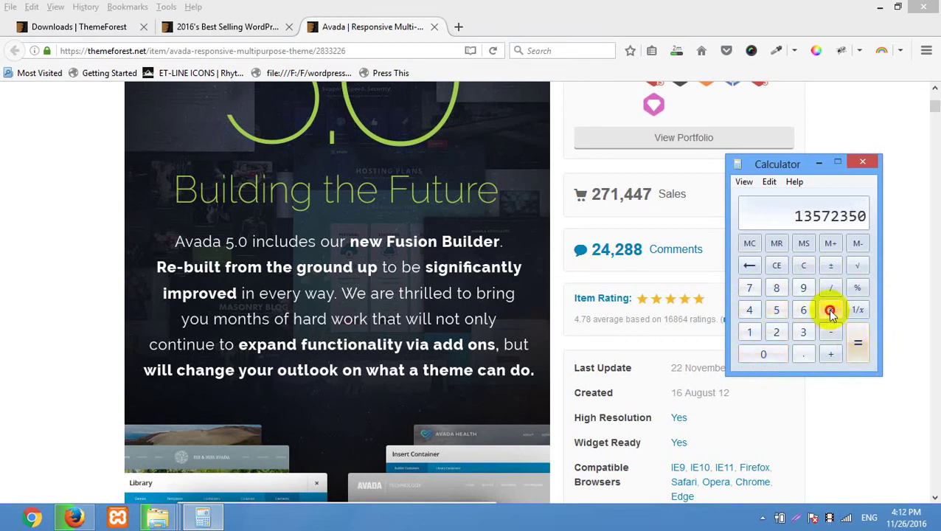
left_click(751, 290)
left_click(778, 289)
left_click(858, 347)
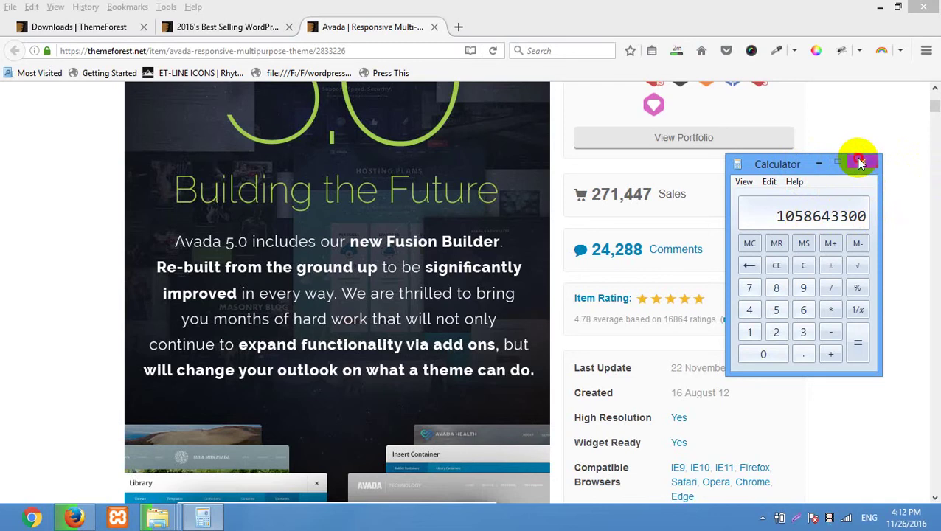
left_click(860, 162)
- Look through Avada's item description on ThemeForest and check the theme's entry in the account's Downloads list
scroll(869, 260, "down", 4)
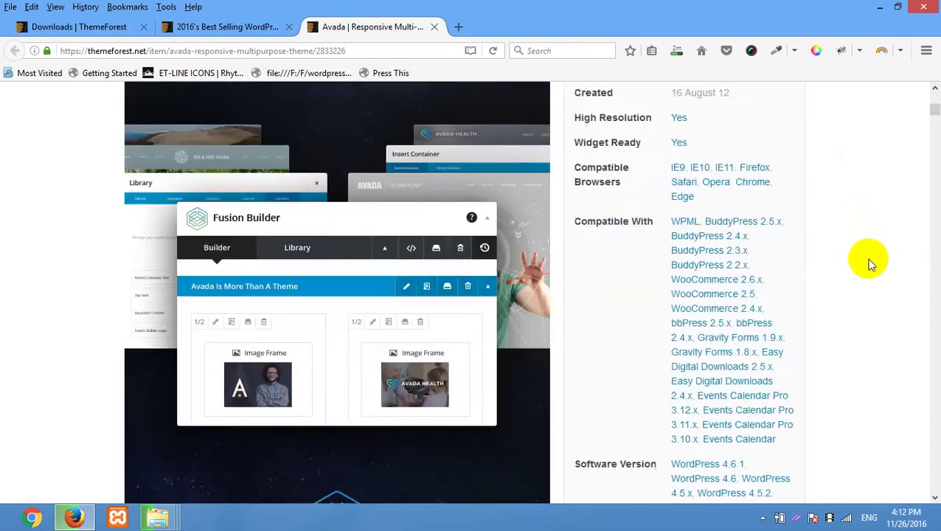
scroll(869, 263, "down", 15)
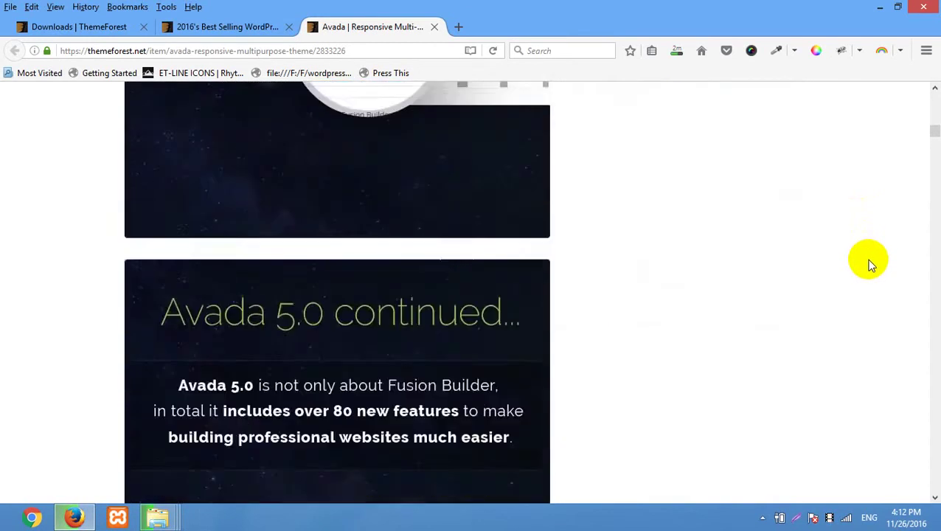
scroll(870, 264, "down", 20)
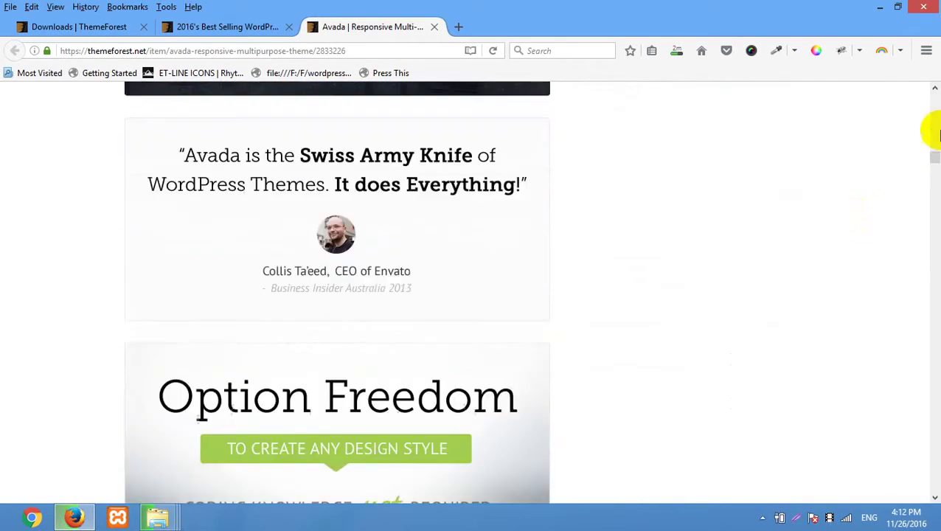
left_click_drag(935, 168, 935, 84)
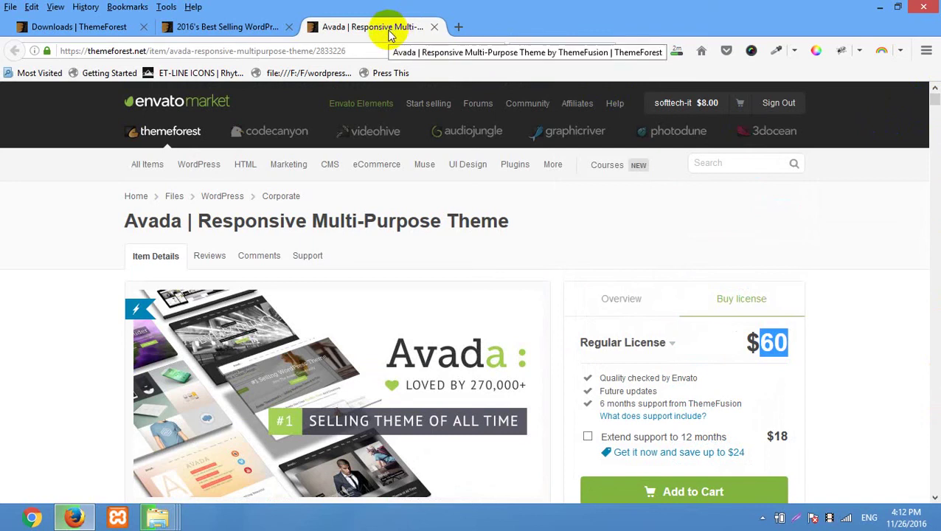
left_click(217, 37)
left_click(140, 30)
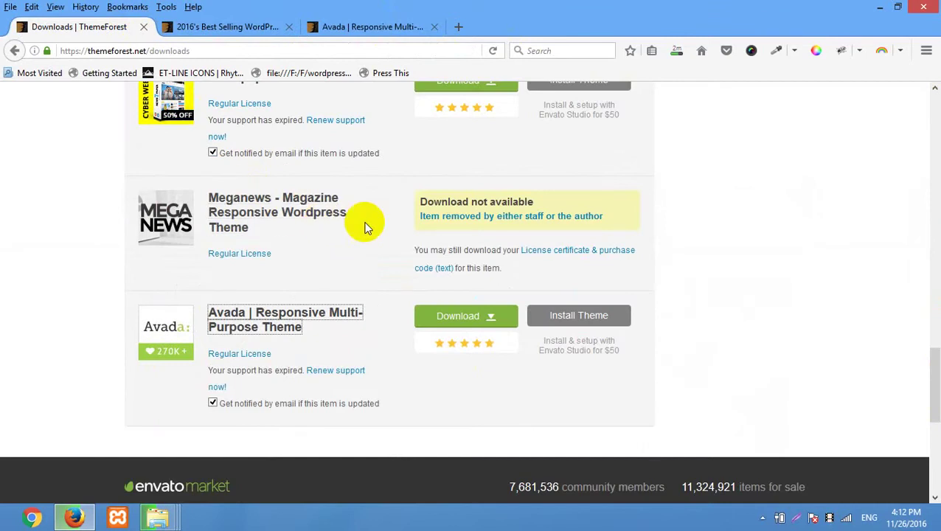
- Open Avada's live preview from its item page in a new tab and switch to it
left_click(347, 28)
scroll(234, 276, "down", 3)
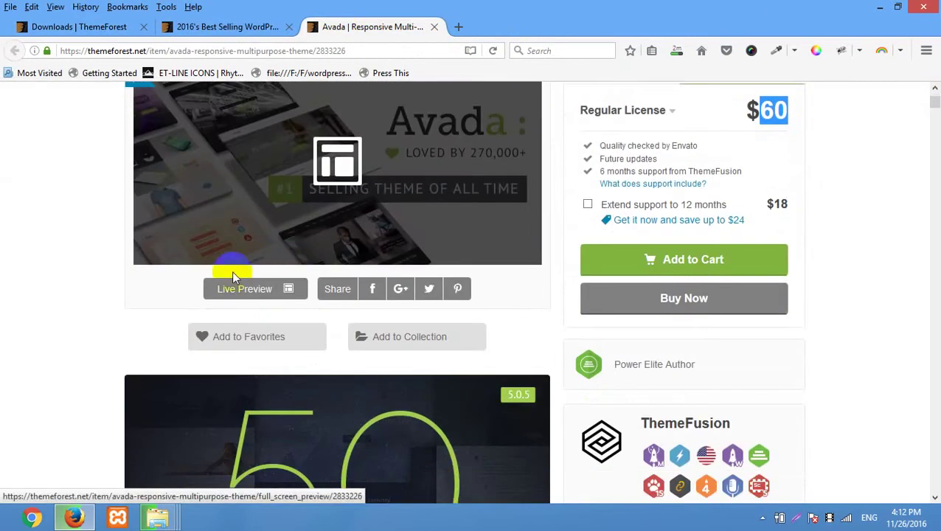
scroll(4, 248, "up", 1)
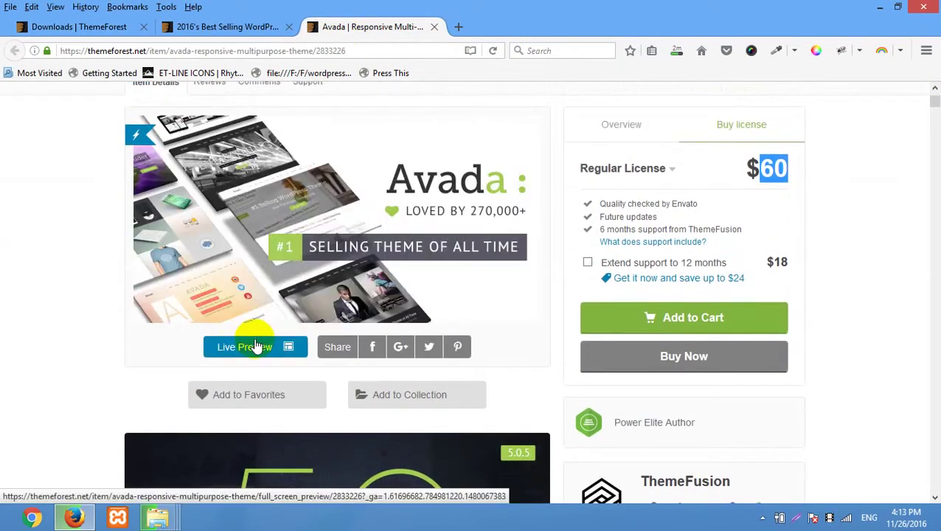
right_click(256, 347)
left_click(75, 319)
right_click(261, 345)
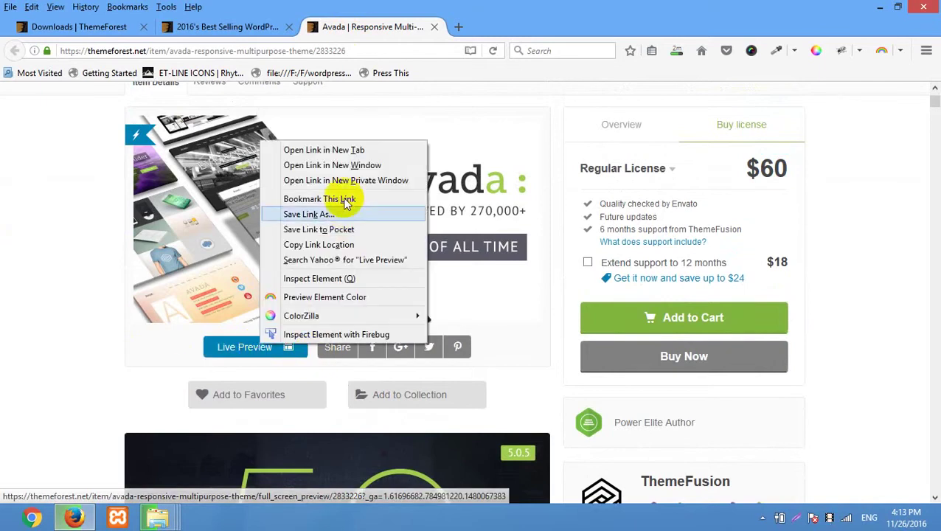
left_click(333, 150)
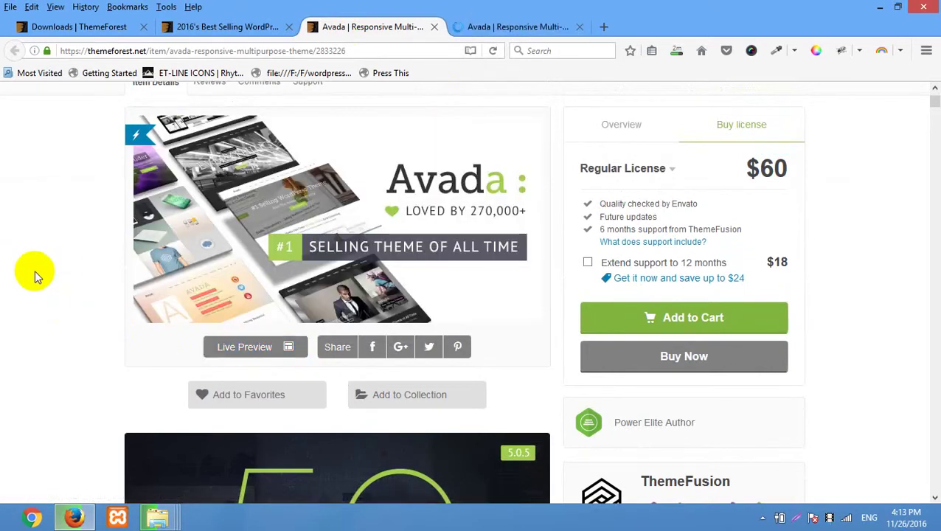
left_click(487, 26)
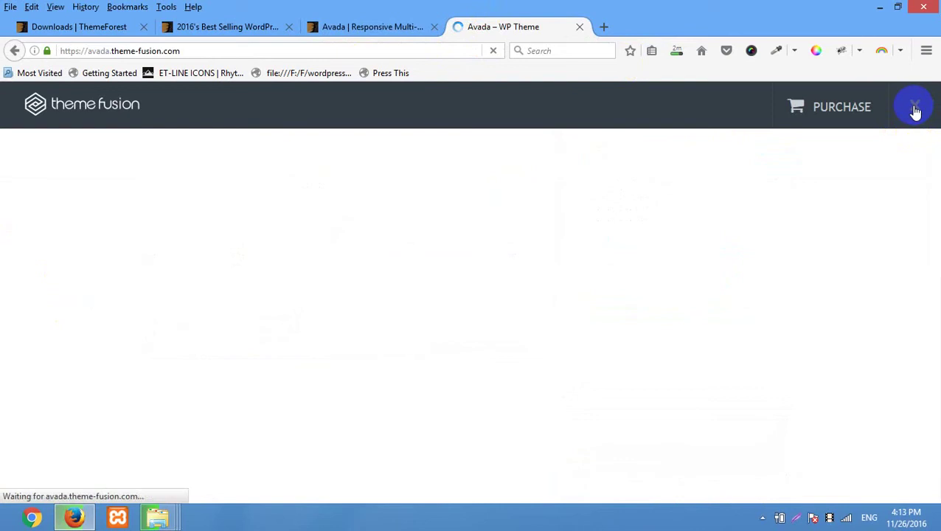
- Revisit the list of 2016's best-selling WordPress themes
left_click(207, 28)
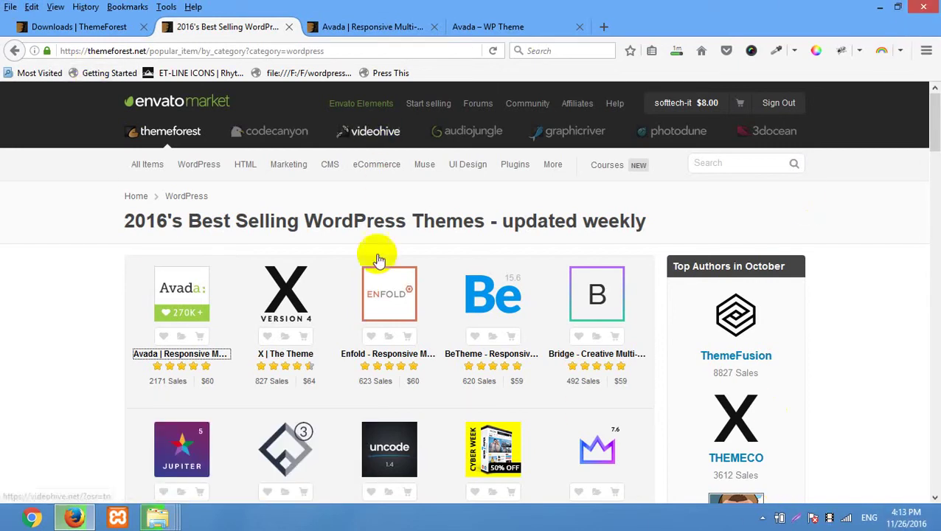
mouse_move(617, 103)
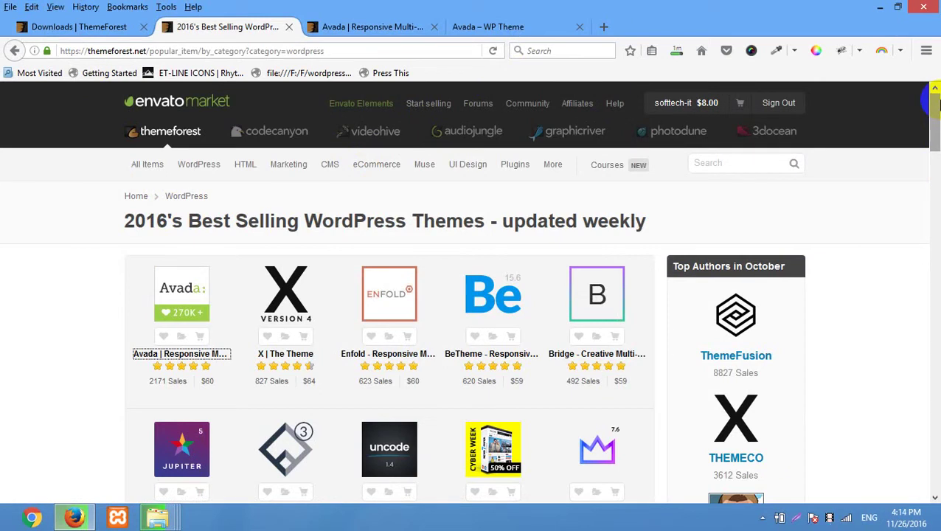
- Return to the Avada preview site, collapse its layout options and look over the included demo sites
left_click(504, 24)
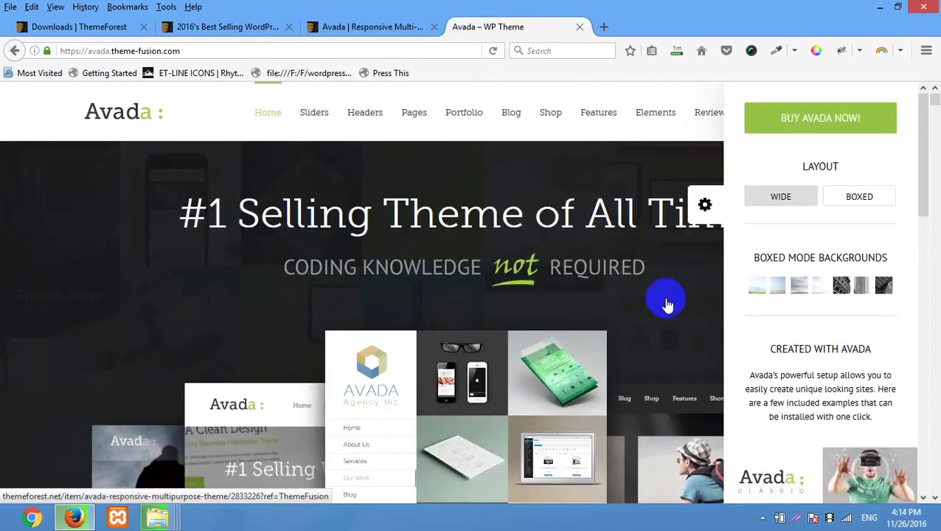
left_click(705, 210)
scroll(677, 246, "down", 7)
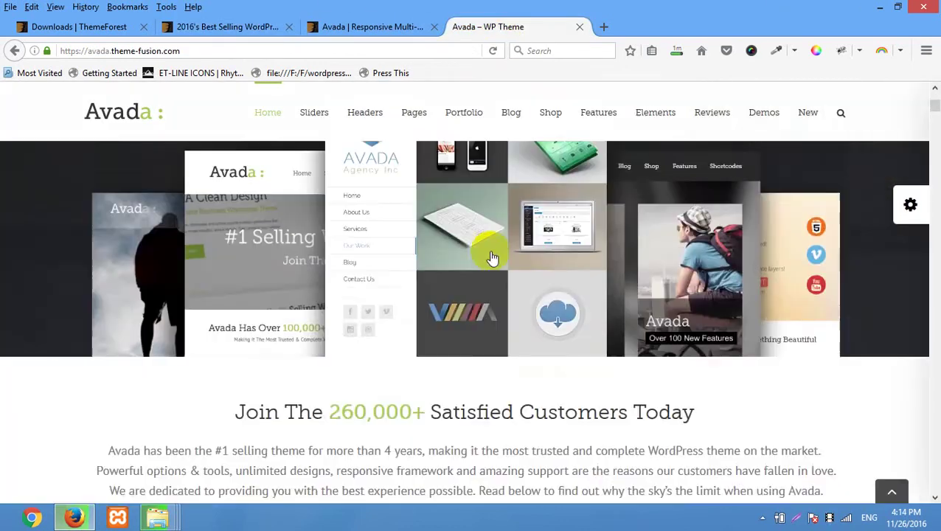
scroll(492, 259, "down", 10)
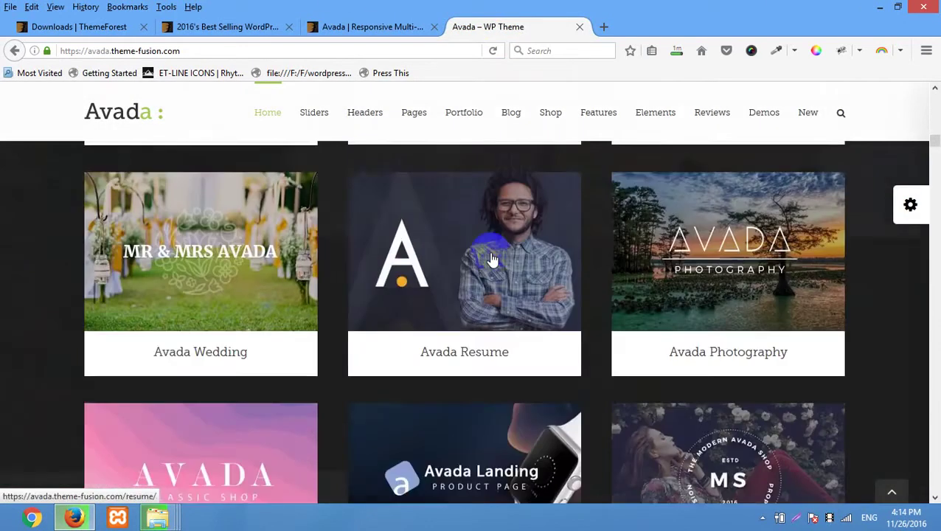
scroll(125, 228, "up", 3)
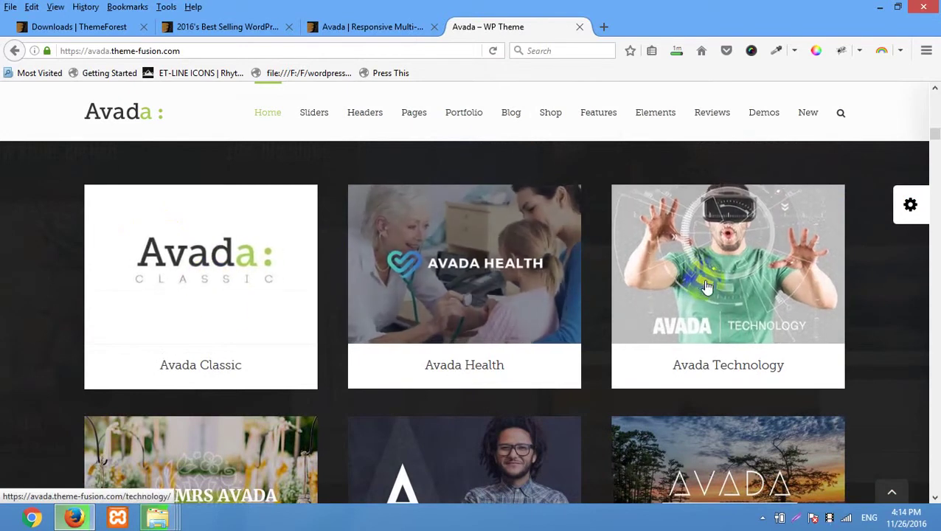
scroll(210, 275, "down", 2)
scroll(210, 275, "down", 2)
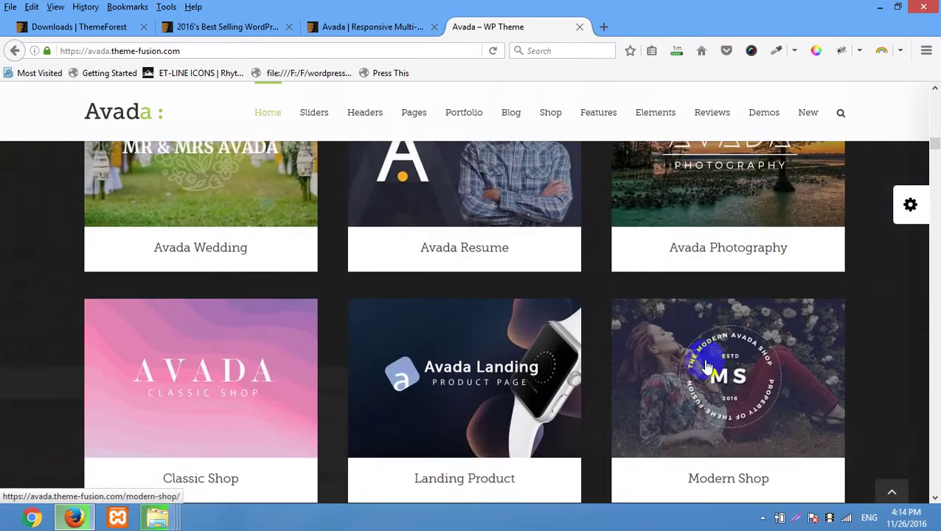
- Open the Landing Product demo from Avada's demo list in a new tab and switch to it
scroll(493, 378, "up", 4)
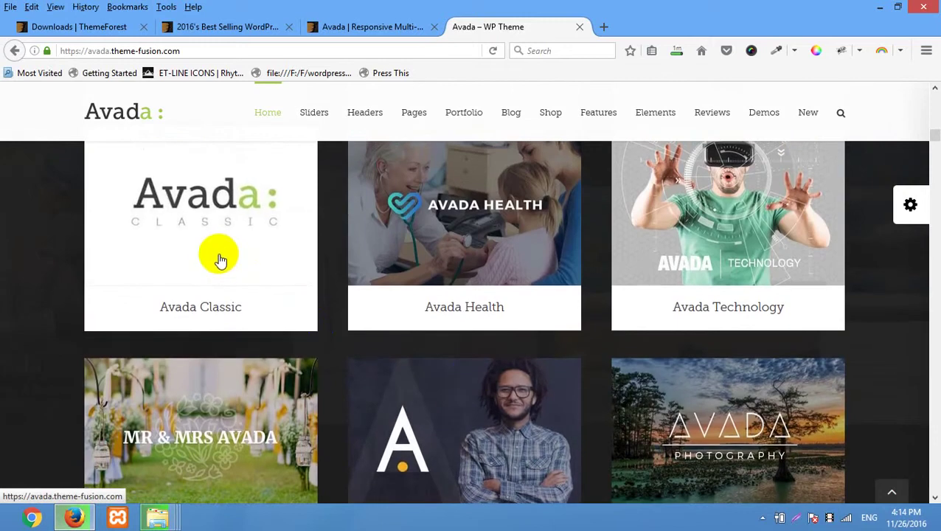
right_click(221, 231)
left_click(38, 252)
scroll(109, 269, "down", 4)
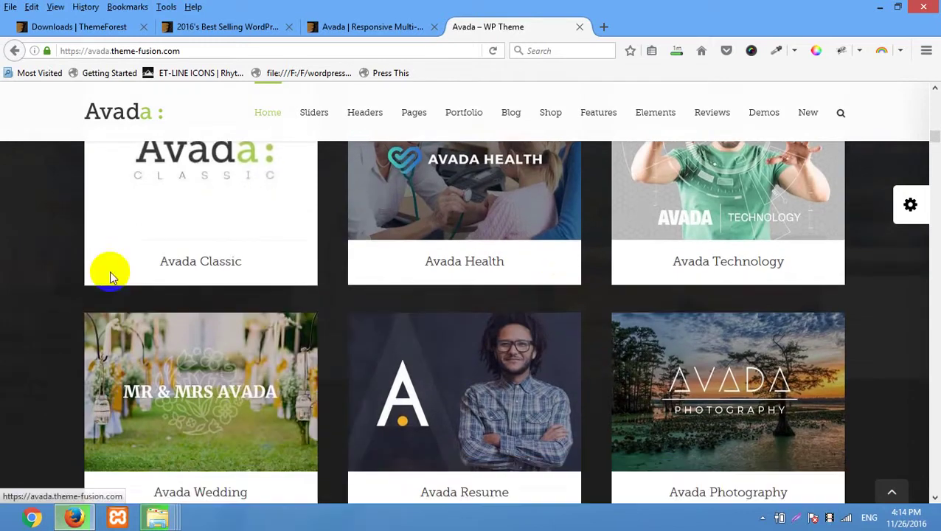
scroll(115, 292, "down", 2)
right_click(428, 310)
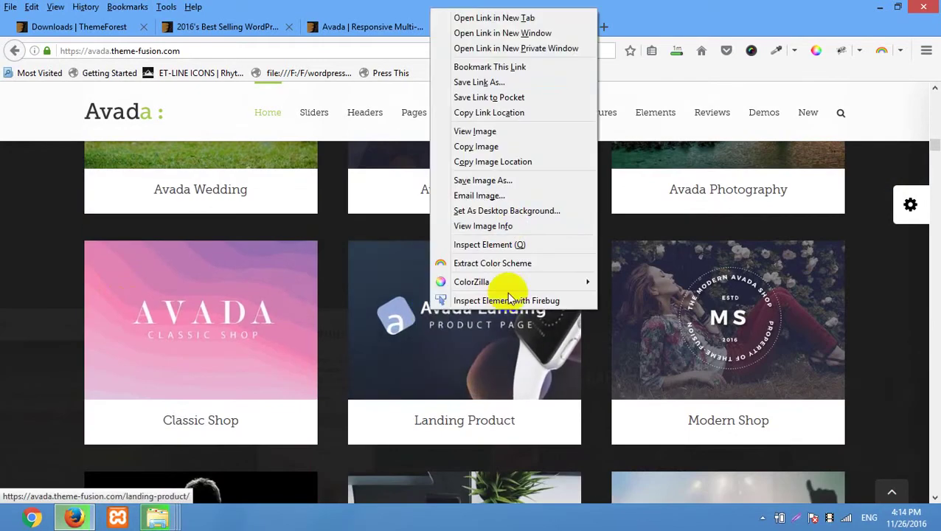
left_click(504, 18)
left_click(621, 27)
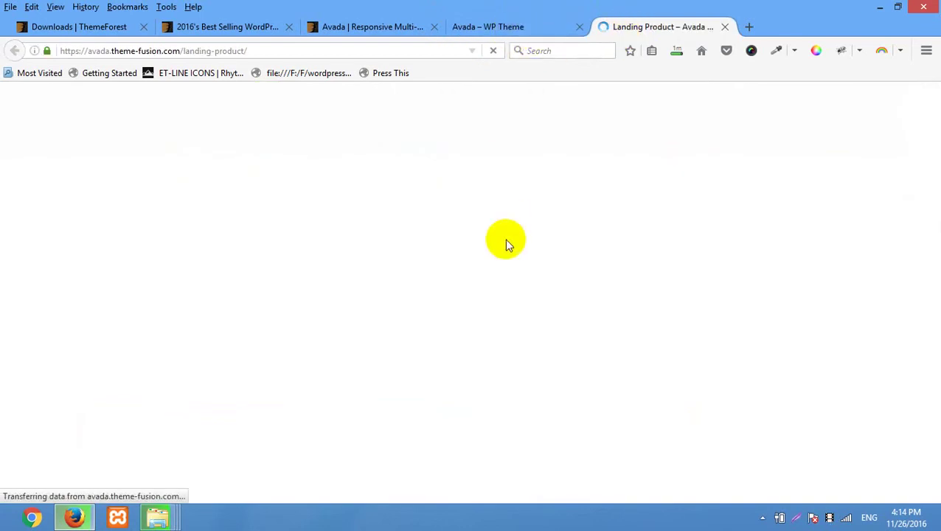
- Return to Avada's demo list, open the Hotel demo in a new tab and switch to it
key("ctrl+shift+Tab")
scroll(563, 200, "down", 3)
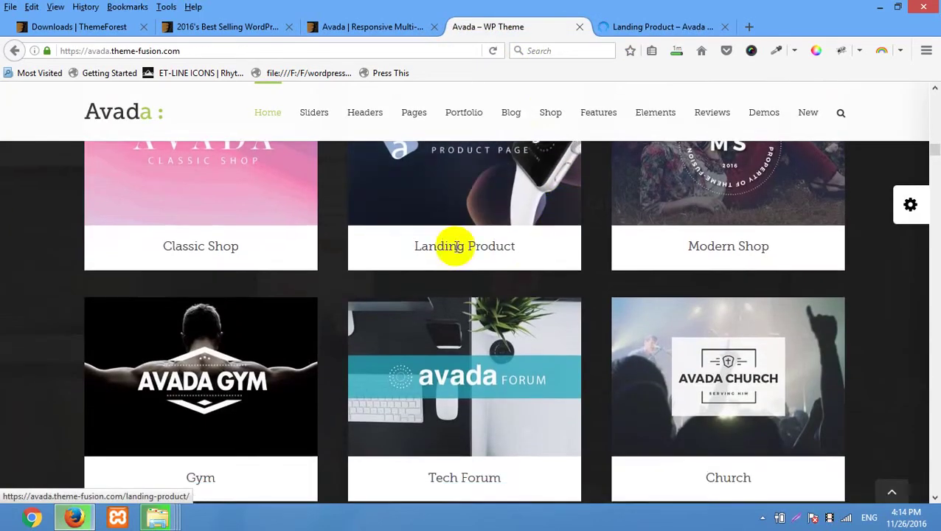
scroll(437, 248, "down", 1)
scroll(439, 281, "down", 5)
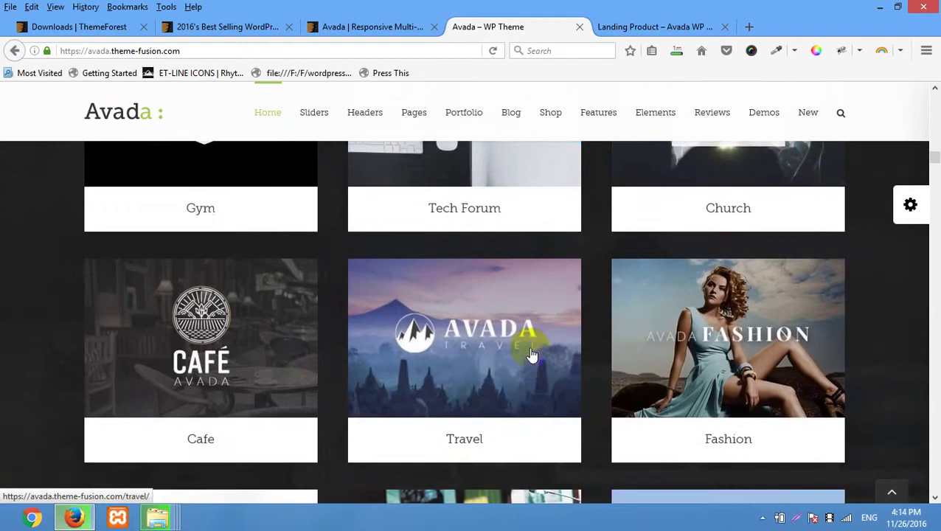
scroll(530, 353, "down", 6)
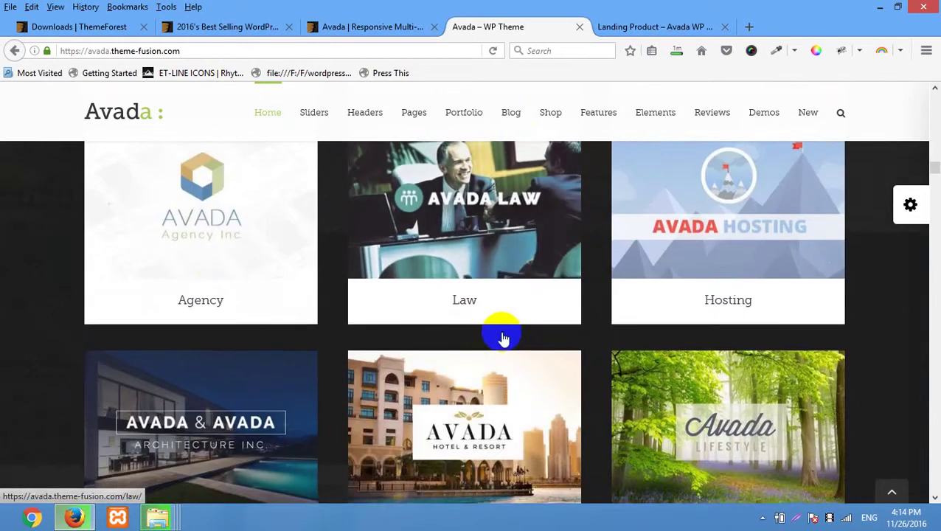
scroll(501, 338, "down", 2)
right_click(456, 304)
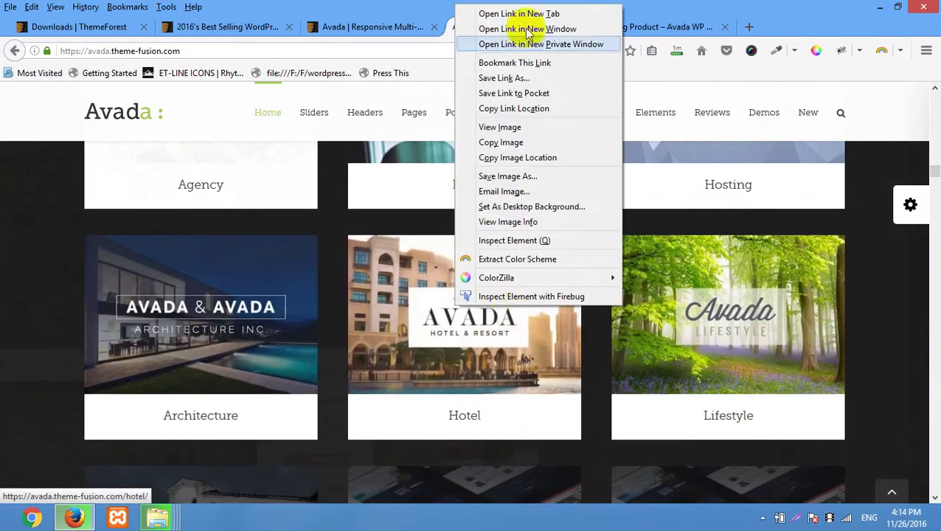
left_click(519, 13)
left_click(686, 26)
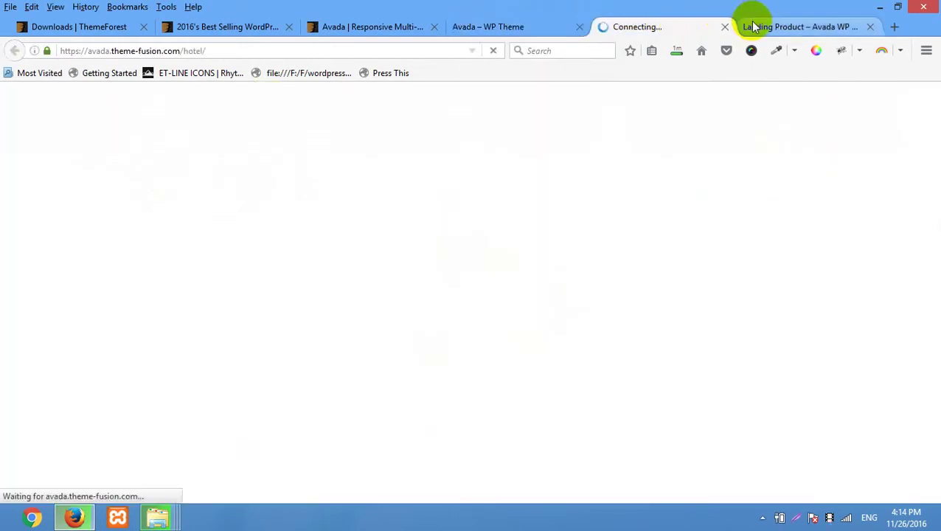
left_click(483, 28)
left_click(647, 29)
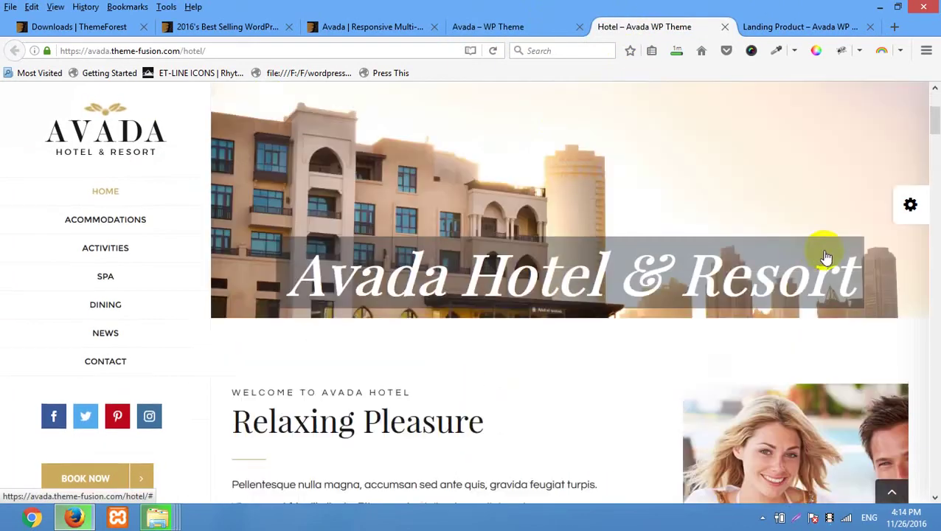
- Look through the Hotel demo's home page down to the footer and back, then close its tab
left_click(907, 209)
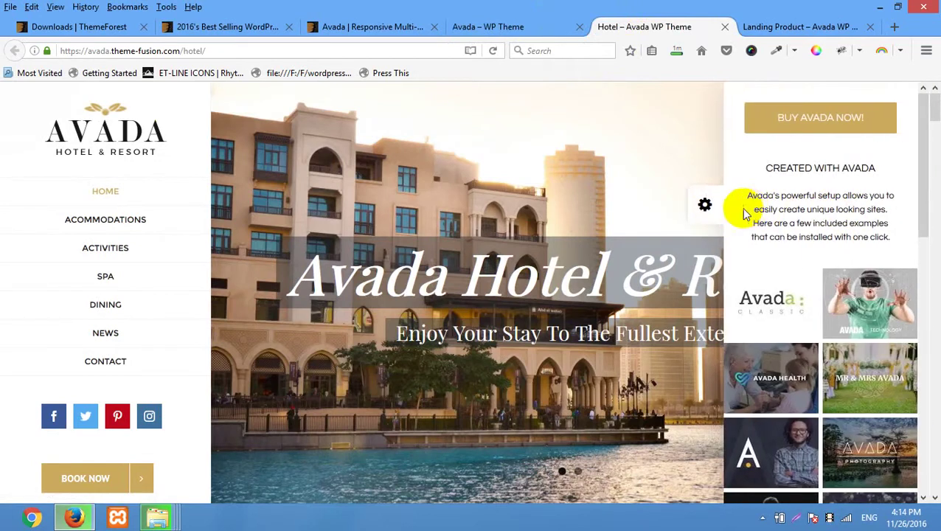
left_click(708, 205)
scroll(622, 229, "down", 15)
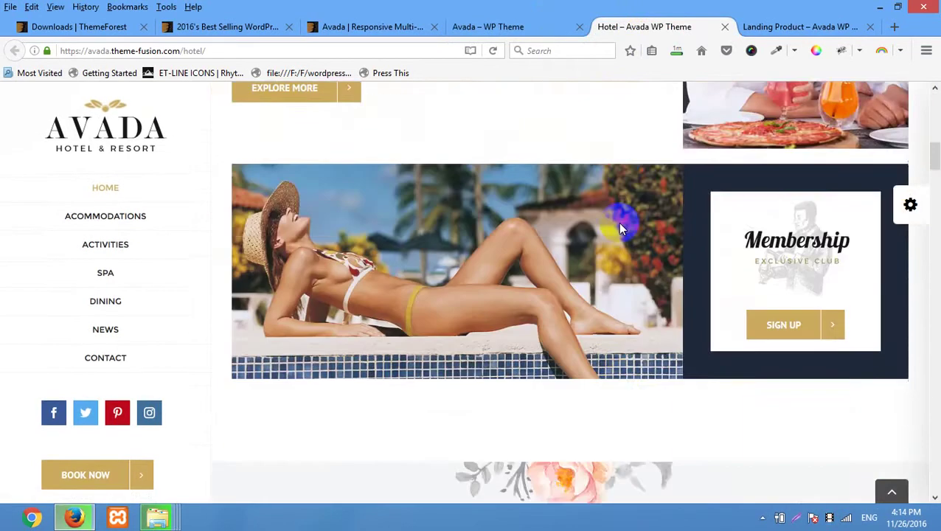
scroll(619, 224, "down", 15)
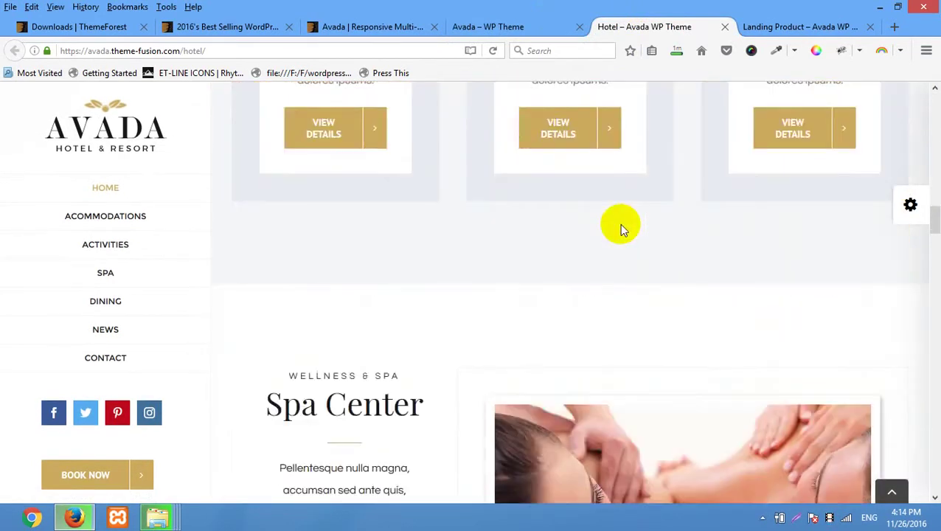
scroll(625, 231, "down", 15)
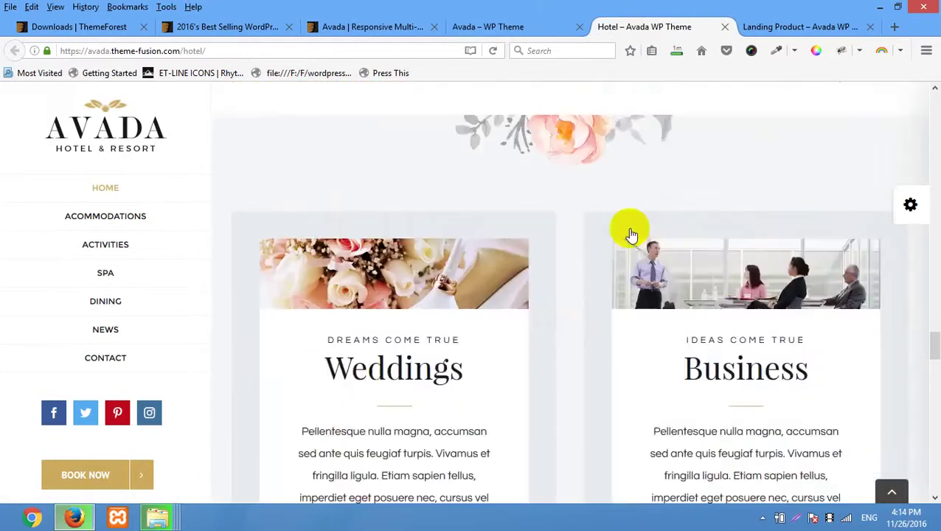
scroll(631, 236, "down", 10)
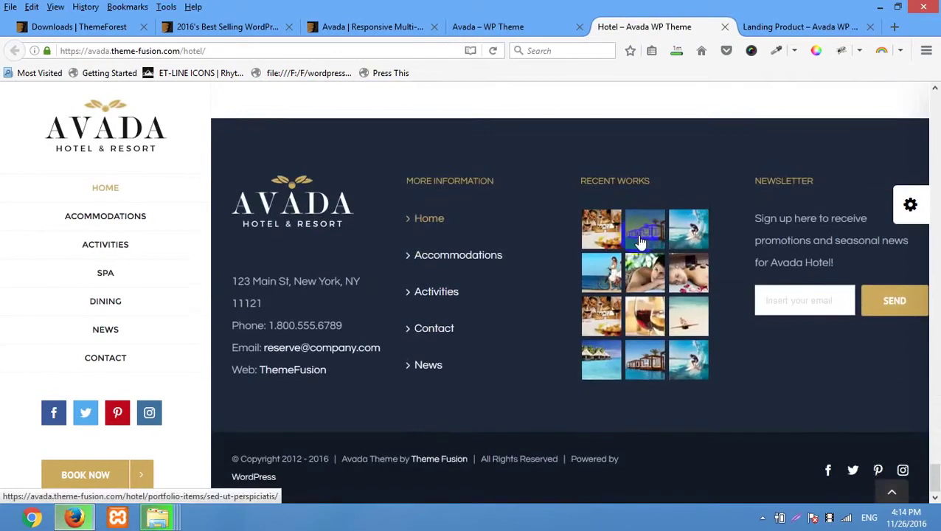
scroll(638, 238, "up", 15)
scroll(642, 207, "up", 15)
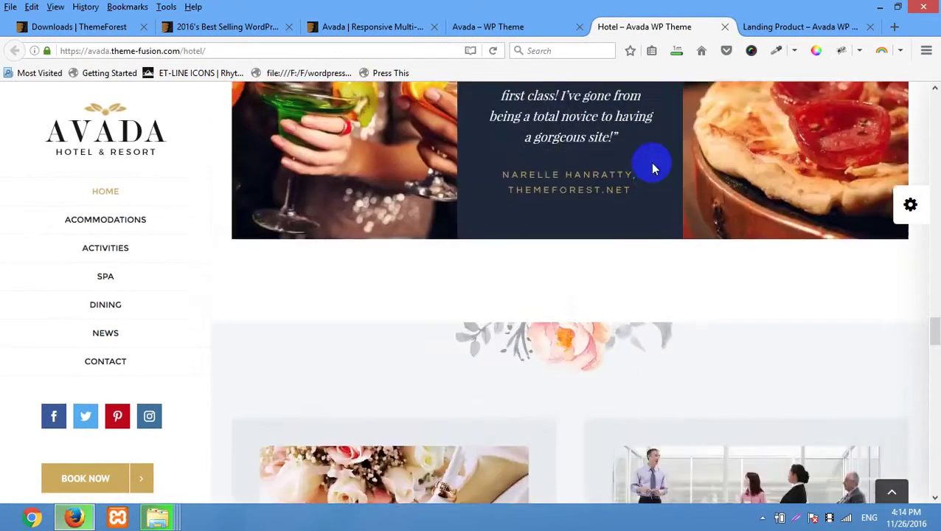
scroll(653, 168, "up", 15)
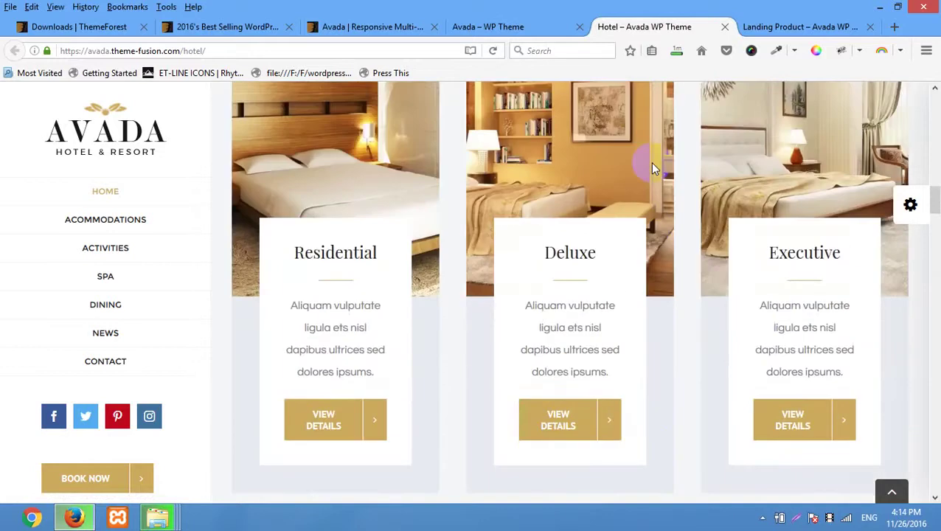
scroll(626, 169, "up", 3)
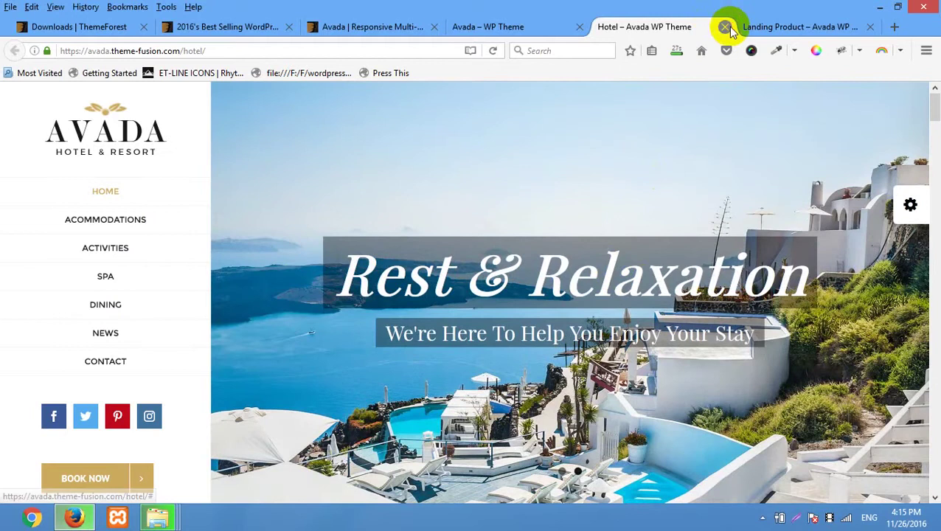
left_click(727, 28)
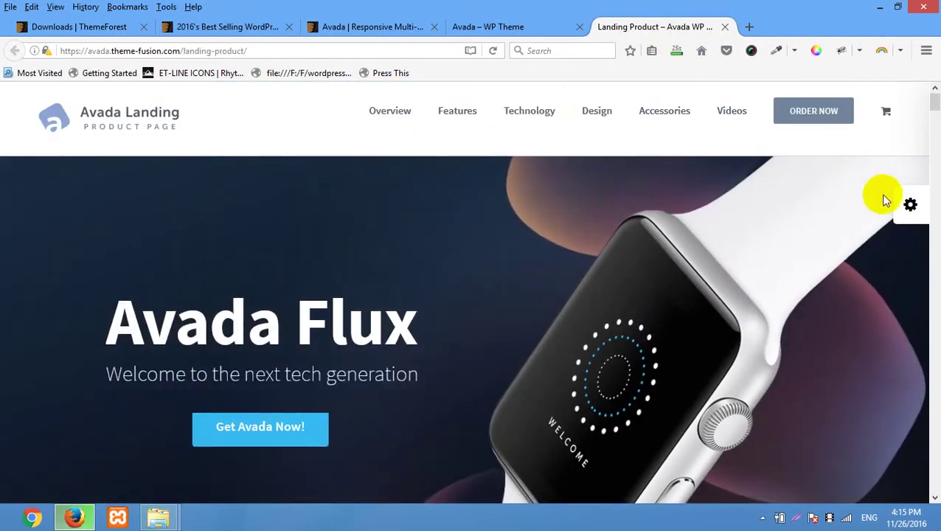
- Look through the Landing Product demo page from its banner to the store and shipping sections, and return to the banner
scroll(506, 206, "down", 10)
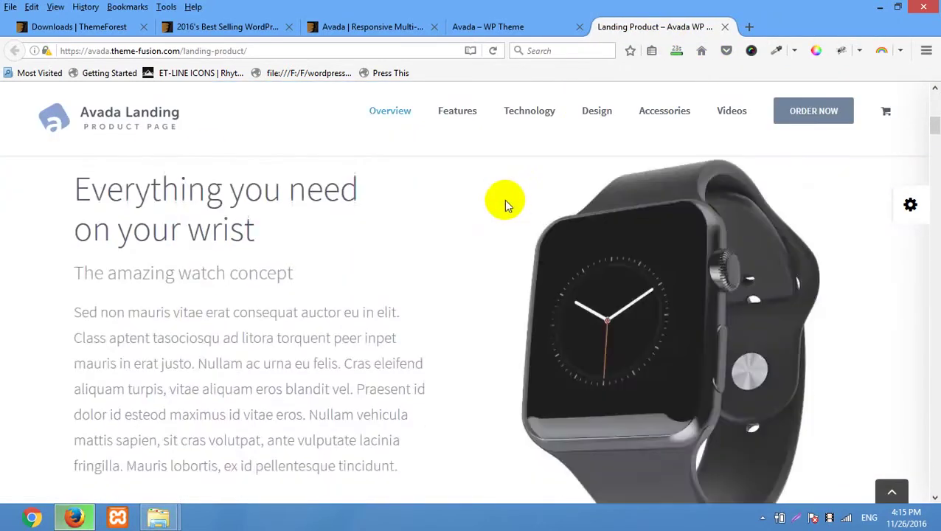
scroll(399, 228, "down", 15)
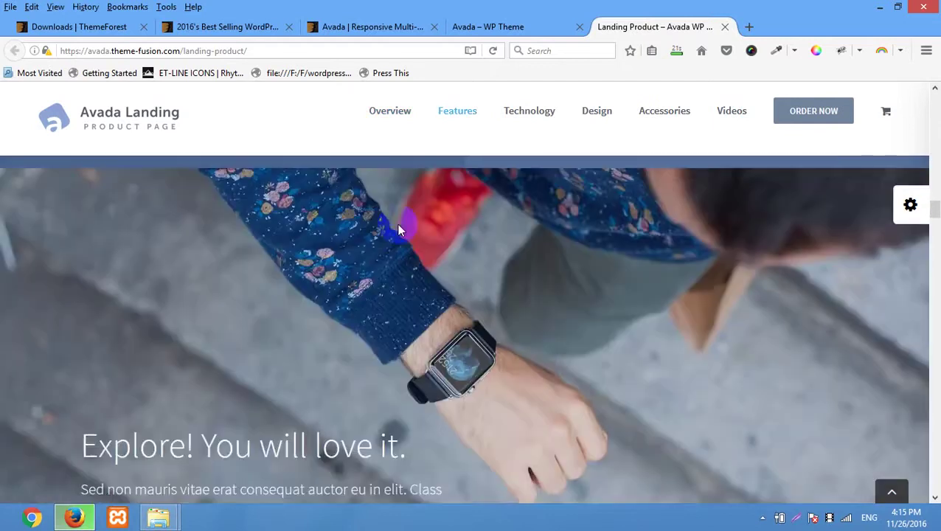
scroll(397, 229, "down", 15)
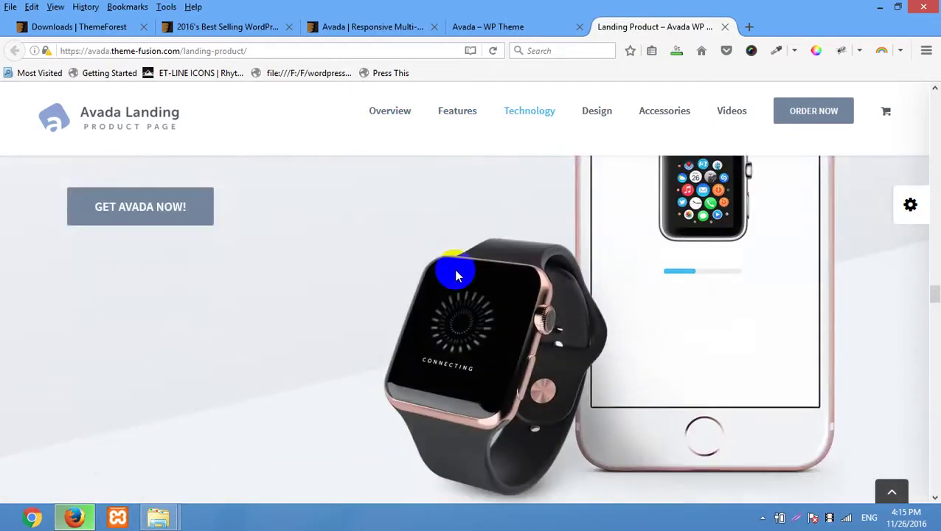
scroll(396, 262, "down", 15)
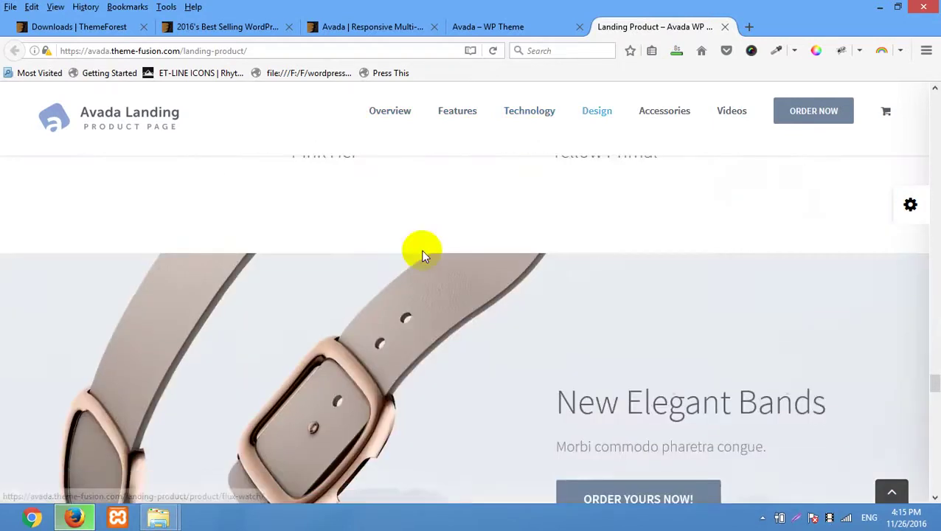
scroll(422, 255, "down", 15)
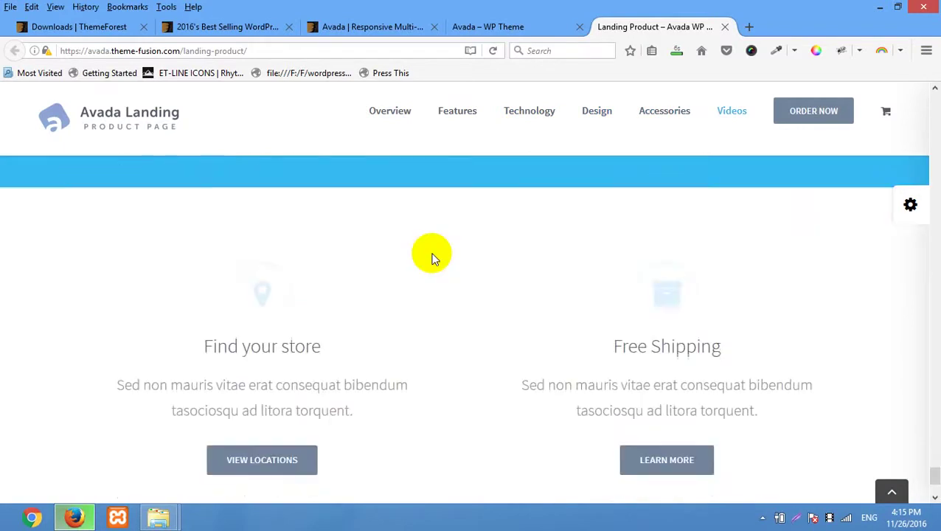
scroll(443, 251, "up", 15)
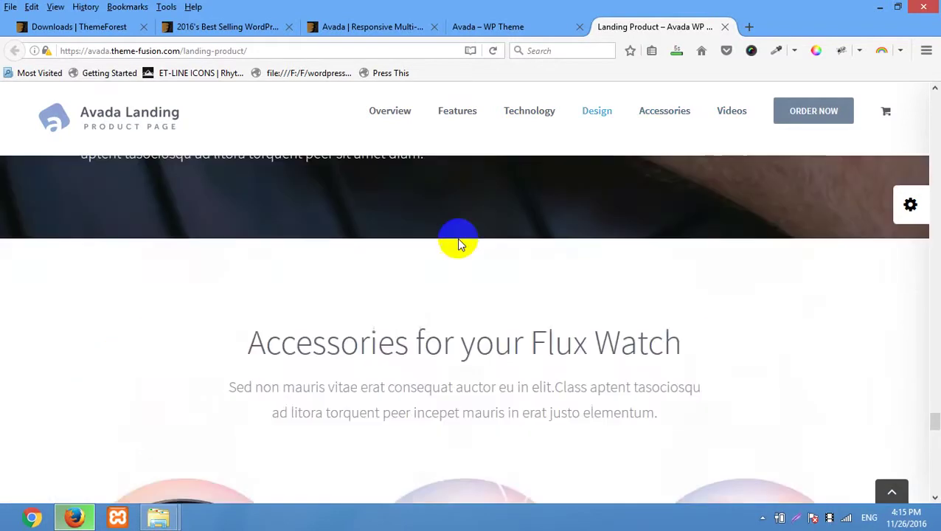
scroll(459, 244, "up", 10)
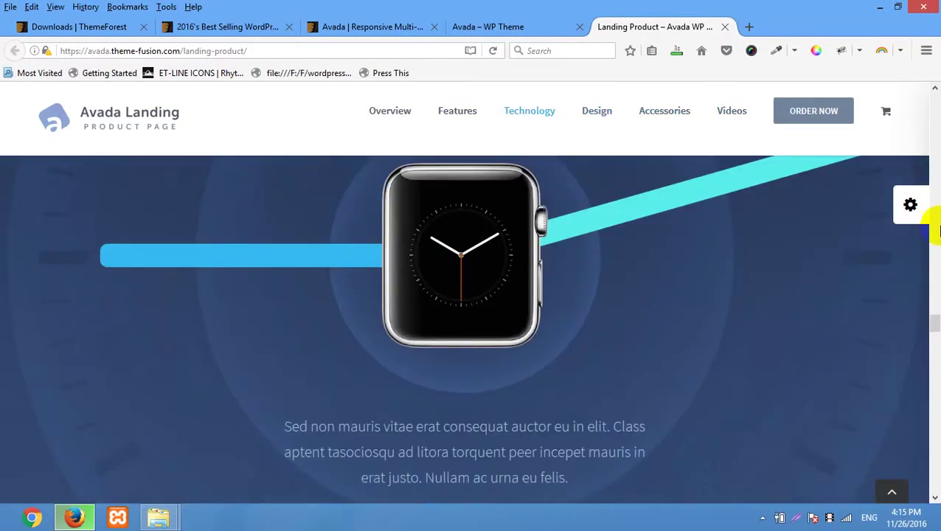
left_click_drag(933, 332, 934, 103)
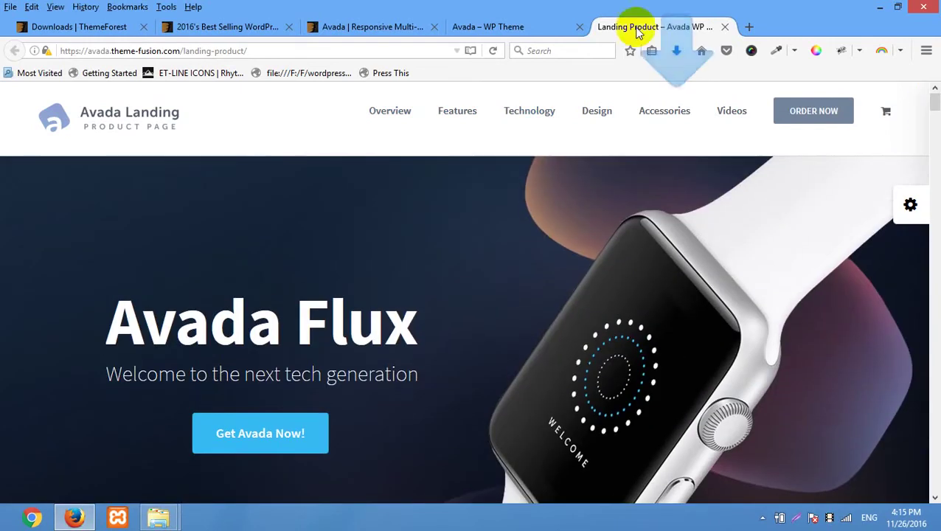
- Show the finished download themeforest-5489609-newspaper.zip in its folder and cut the archive
left_click(676, 50)
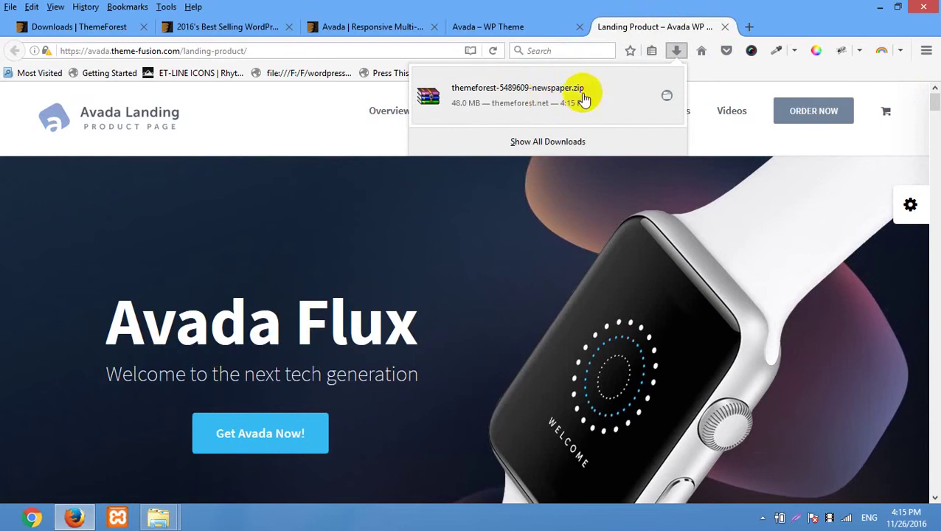
left_click(667, 97)
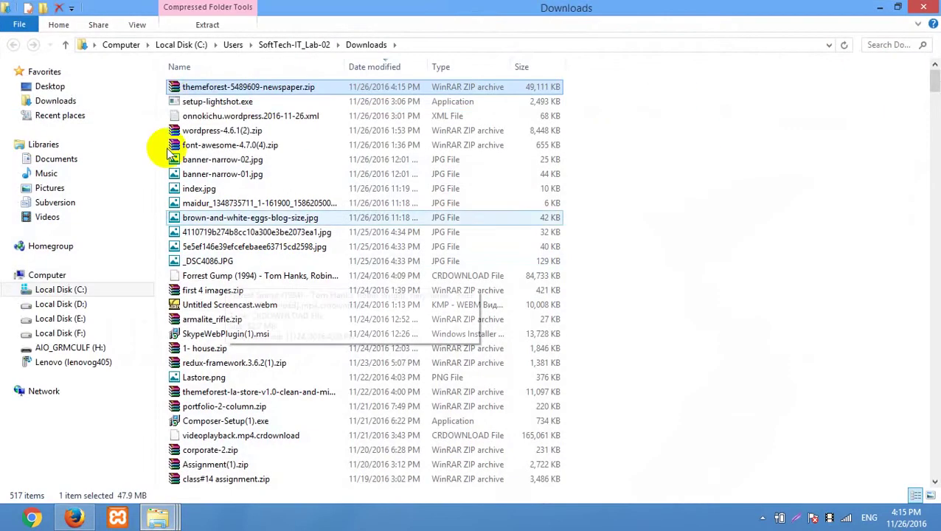
right_click(215, 89)
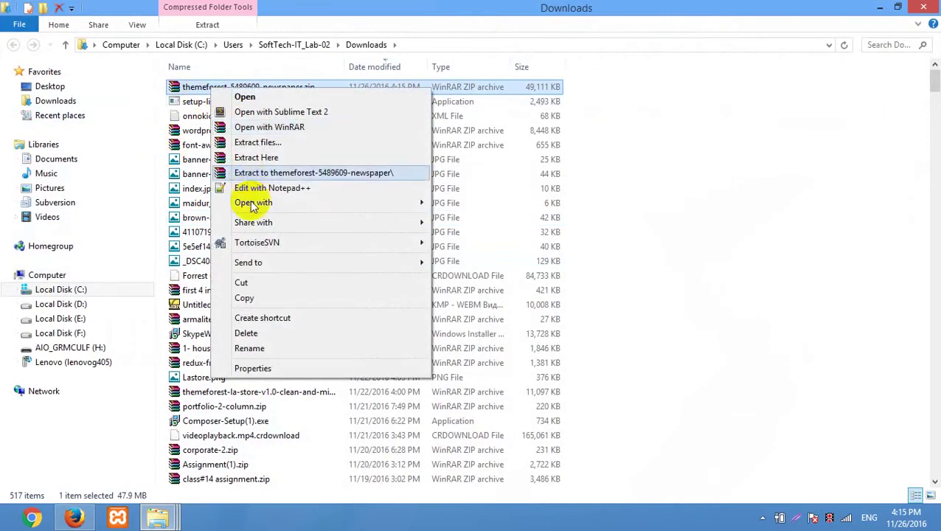
left_click(244, 282)
- Switch to the open Class 21 folder and paste the cut newspaper theme archive beside the existing folders
mouse_move(157, 518)
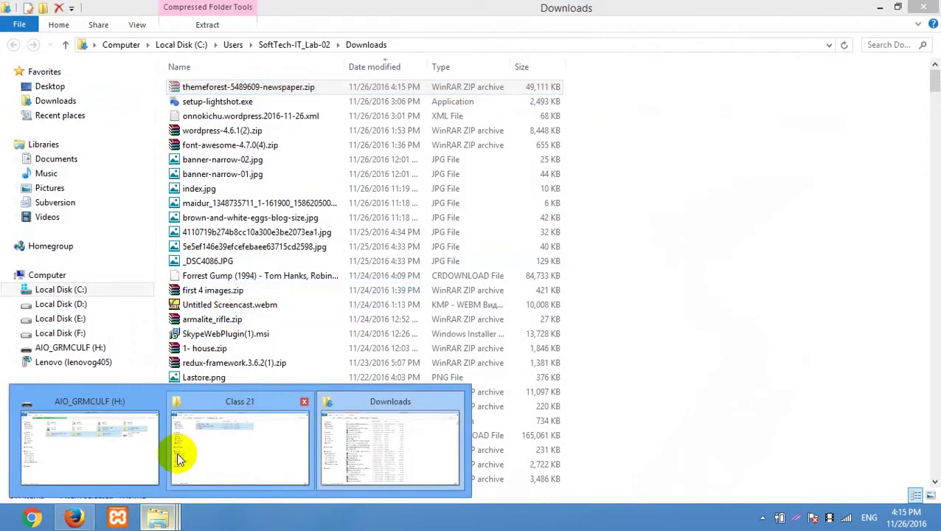
left_click(202, 447)
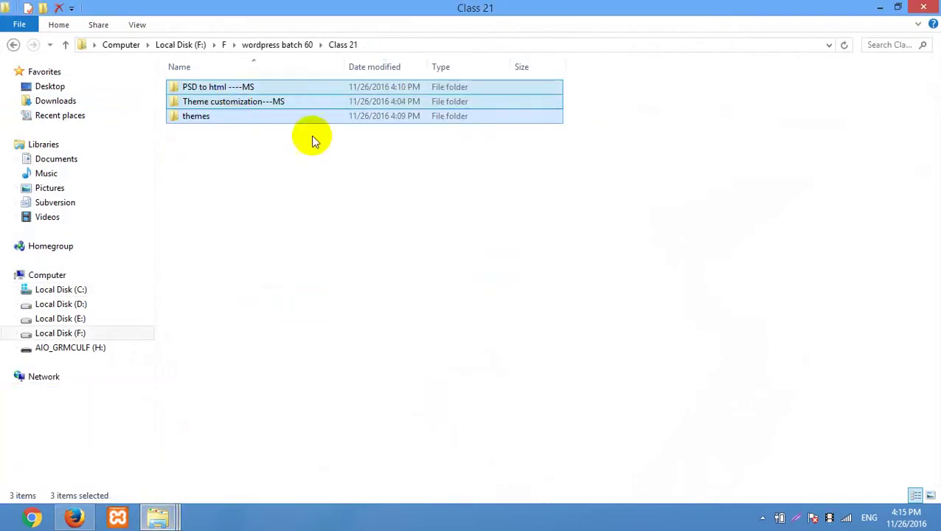
left_click(285, 214)
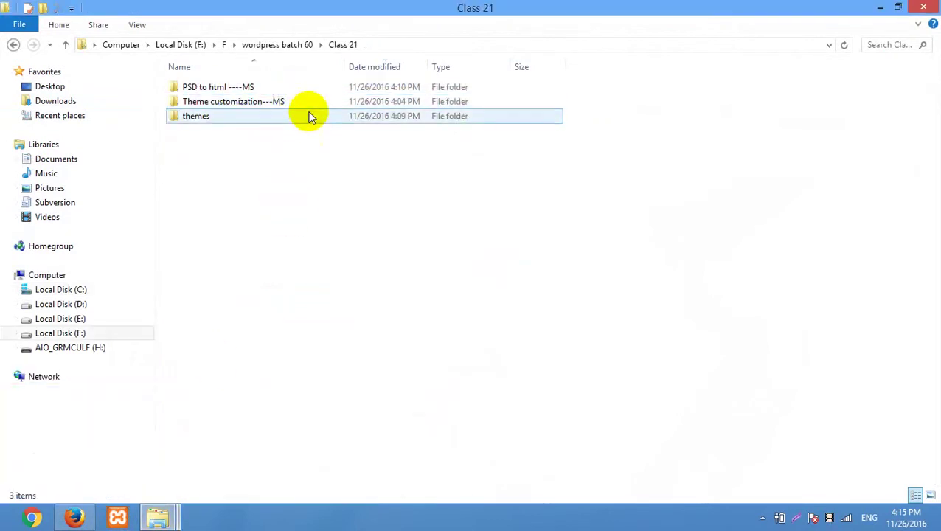
right_click(251, 169)
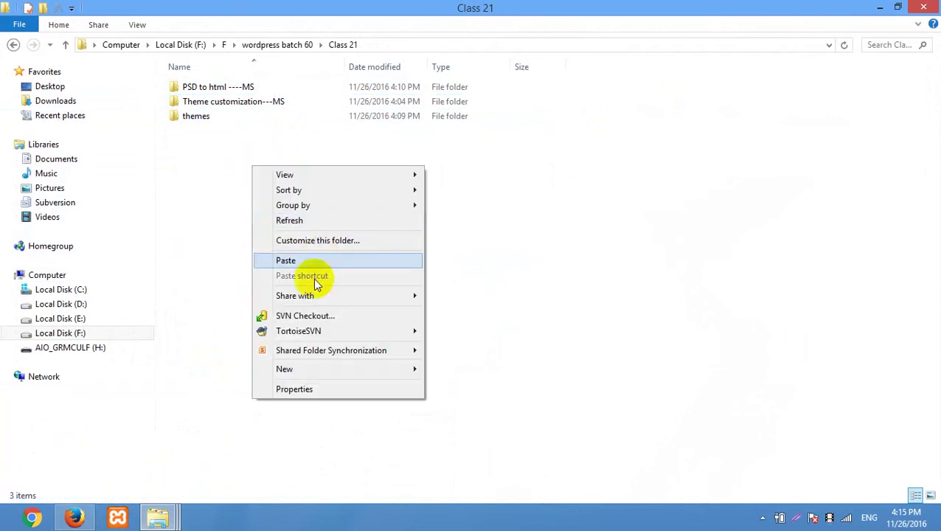
left_click(310, 261)
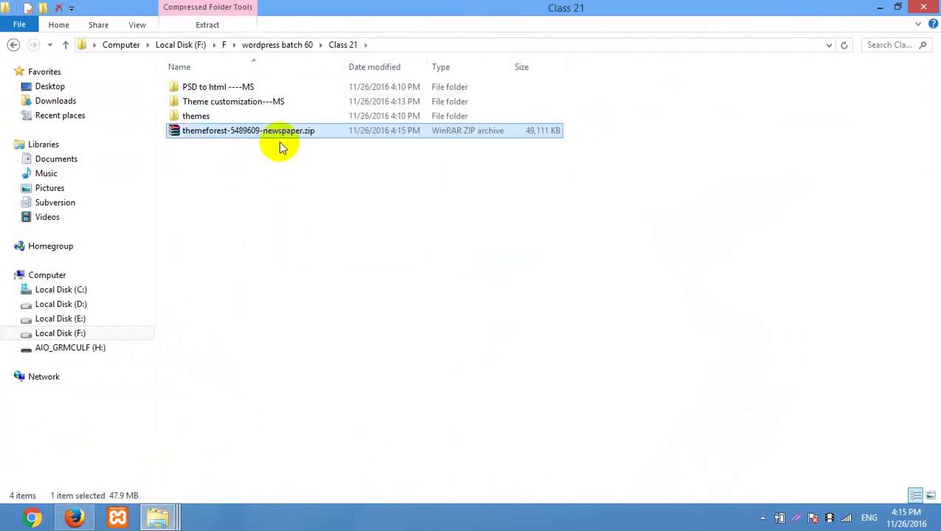
- Switch to Firefox, save all files and documentation of the Avada theme from the ThemeForest downloads page, and check the download's progress
left_click(76, 518)
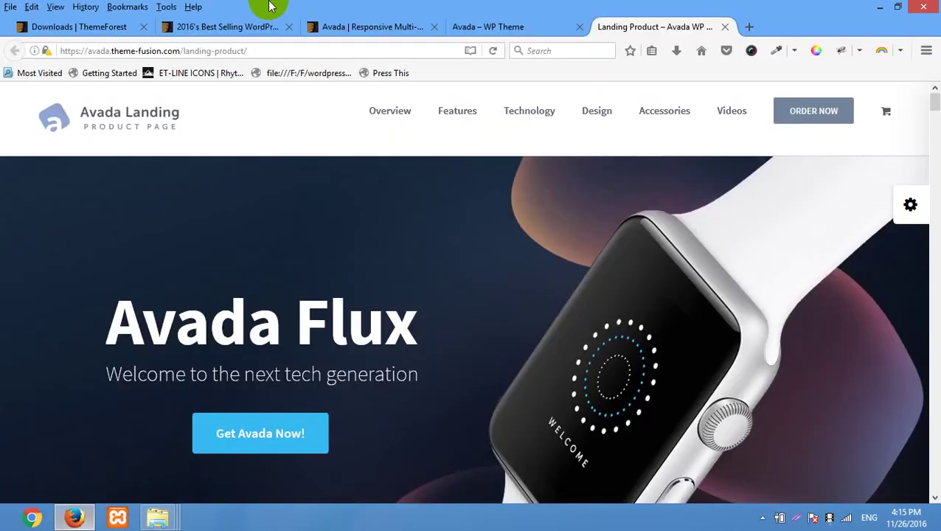
left_click(111, 27)
scroll(257, 241, "up", 1)
scroll(257, 241, "down", 2)
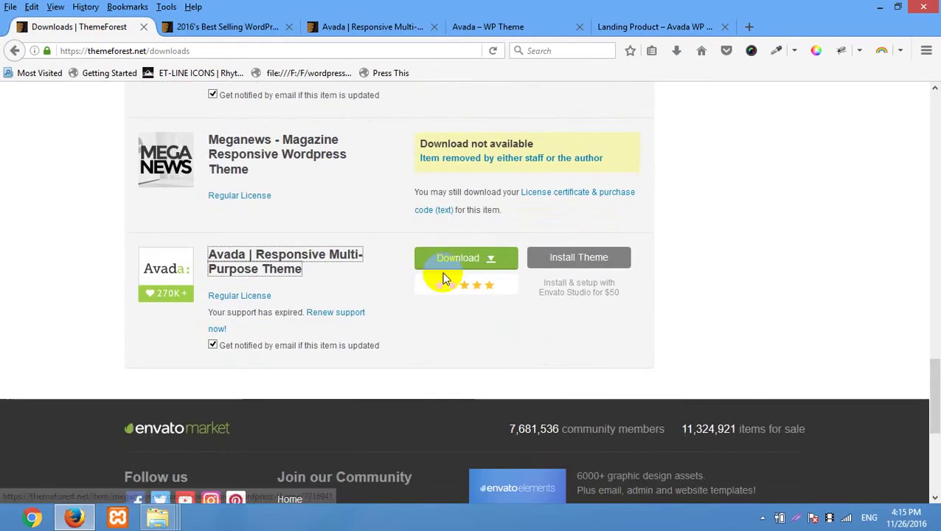
left_click(480, 258)
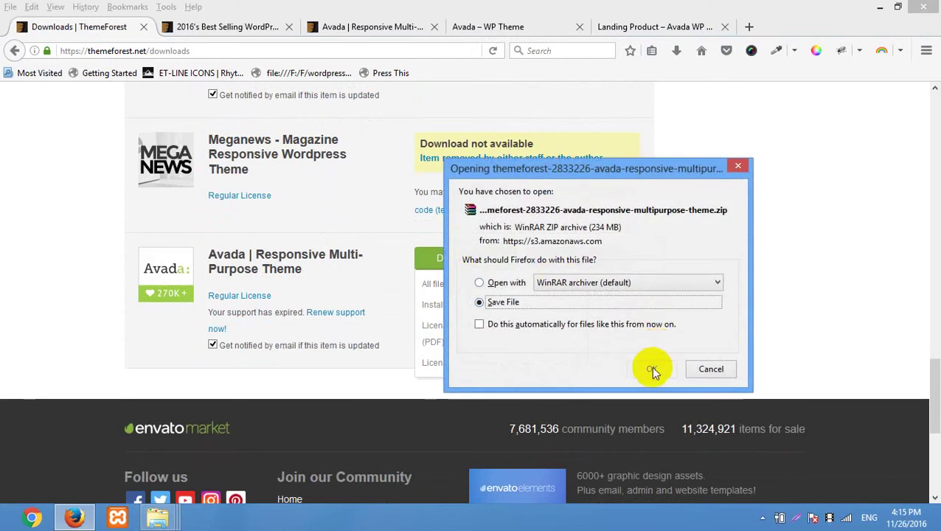
left_click(653, 369)
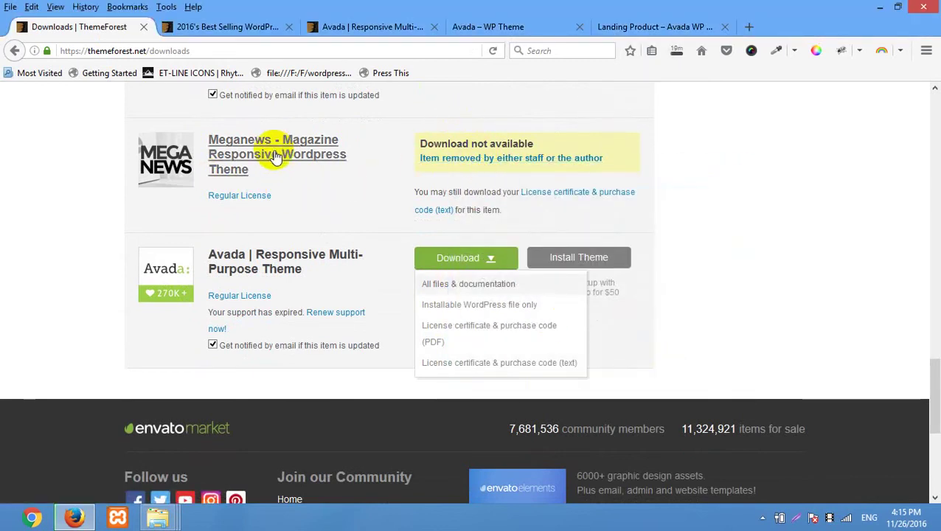
left_click(667, 58)
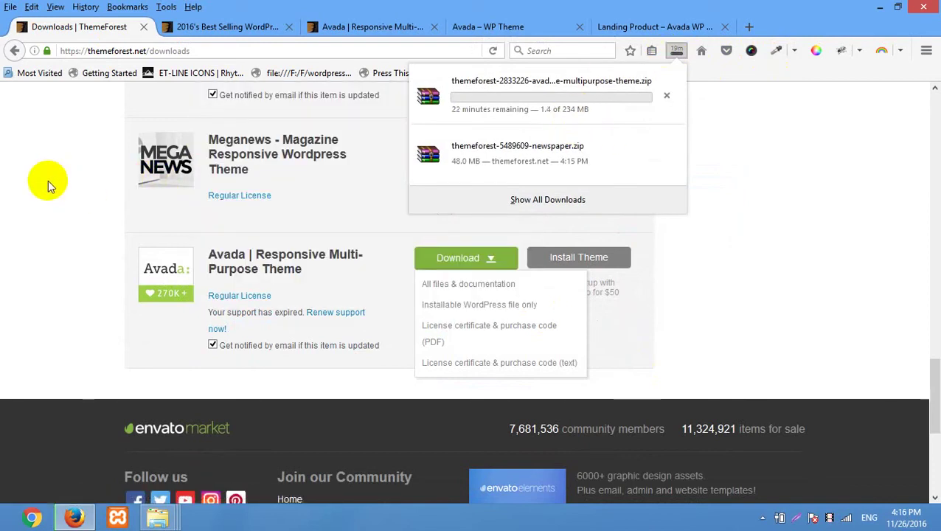
left_click(48, 180)
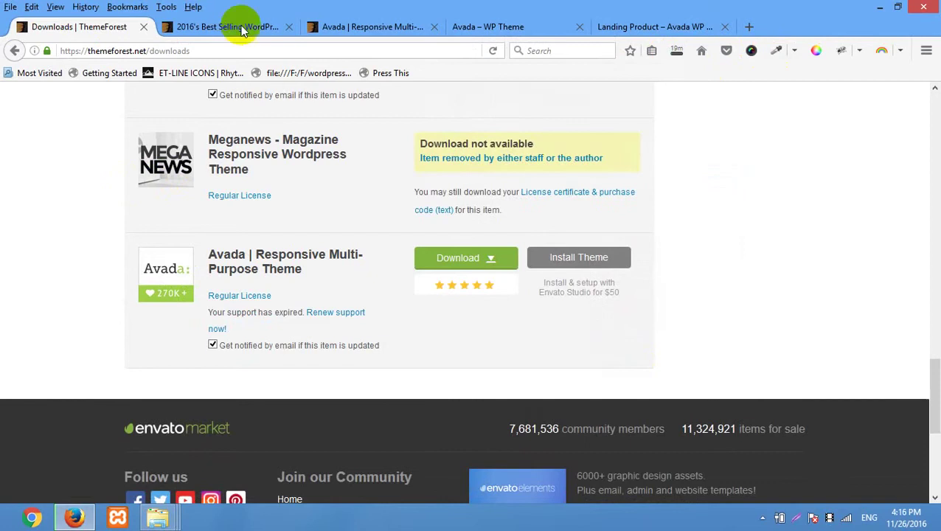
- Return to the best-selling WordPress themes list and open the BeTheme item page in a new tab
left_click(629, 21)
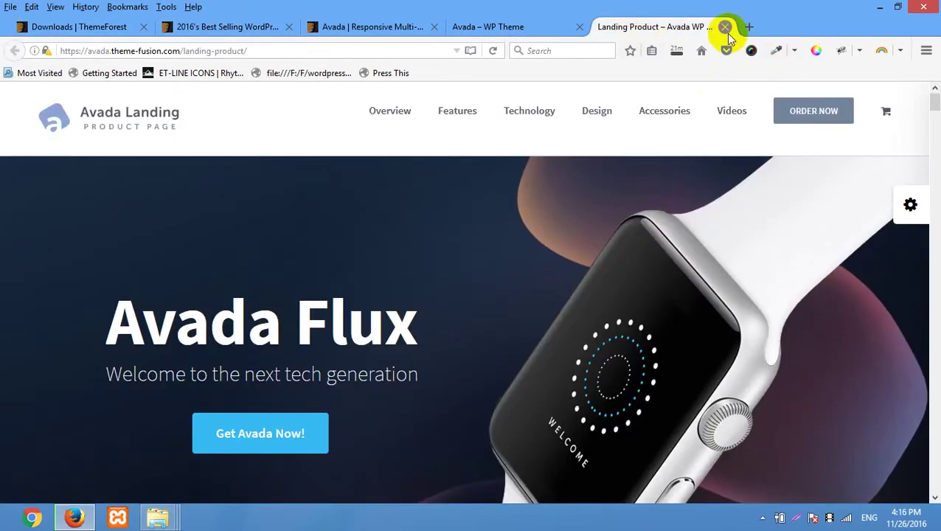
left_click(541, 32)
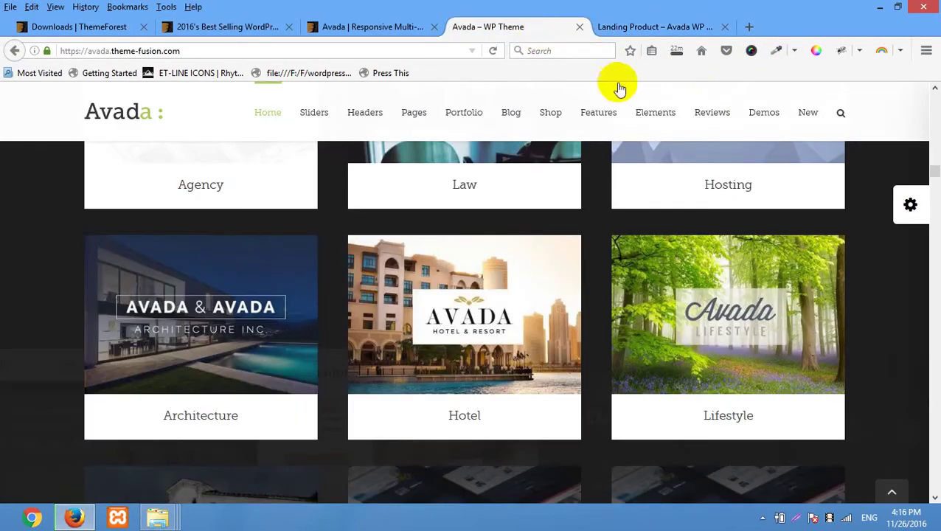
left_click(375, 27)
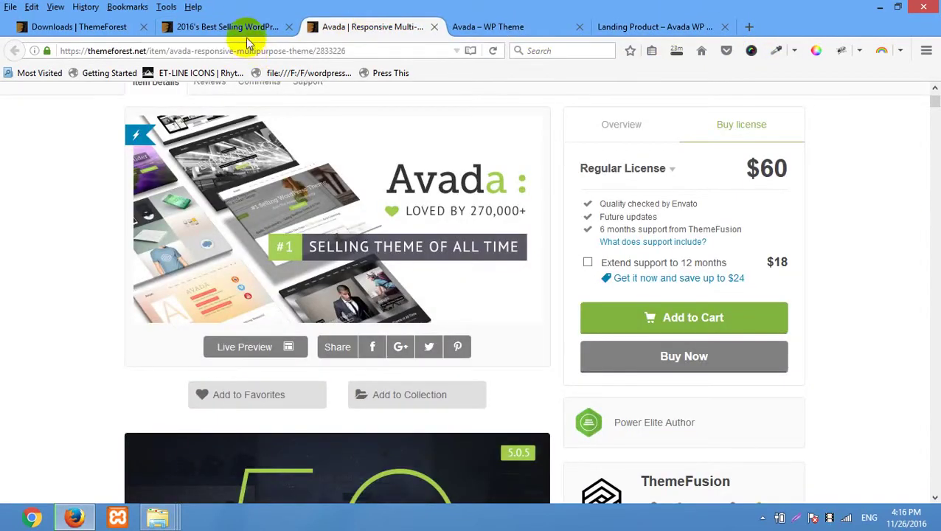
left_click(248, 24)
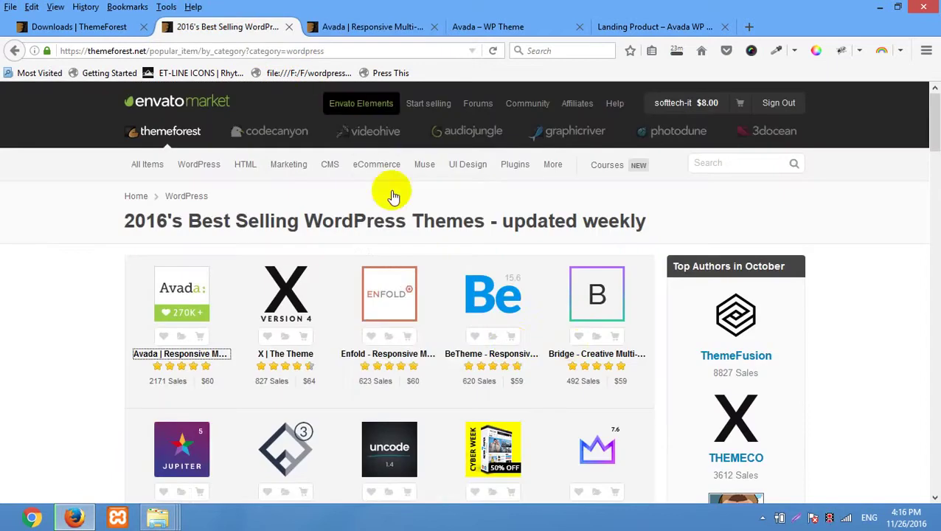
right_click(469, 357)
left_click(523, 159)
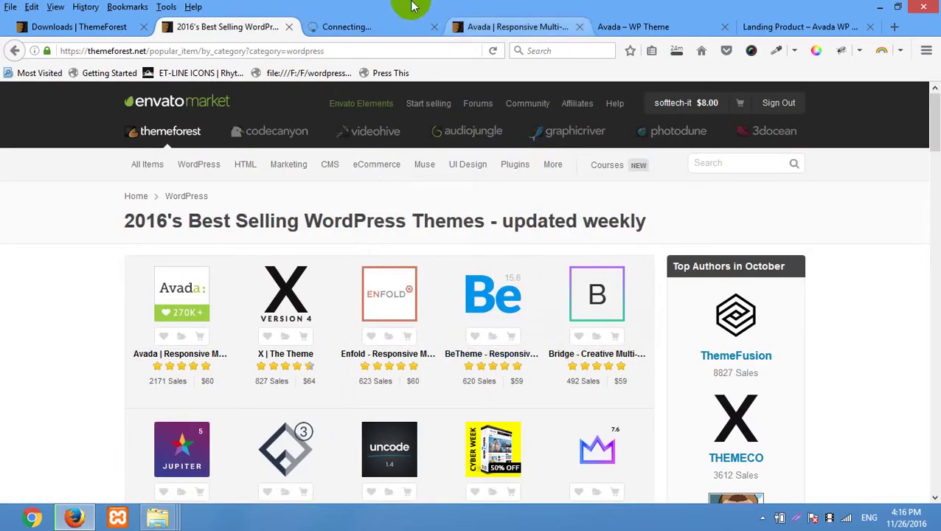
left_click(374, 21)
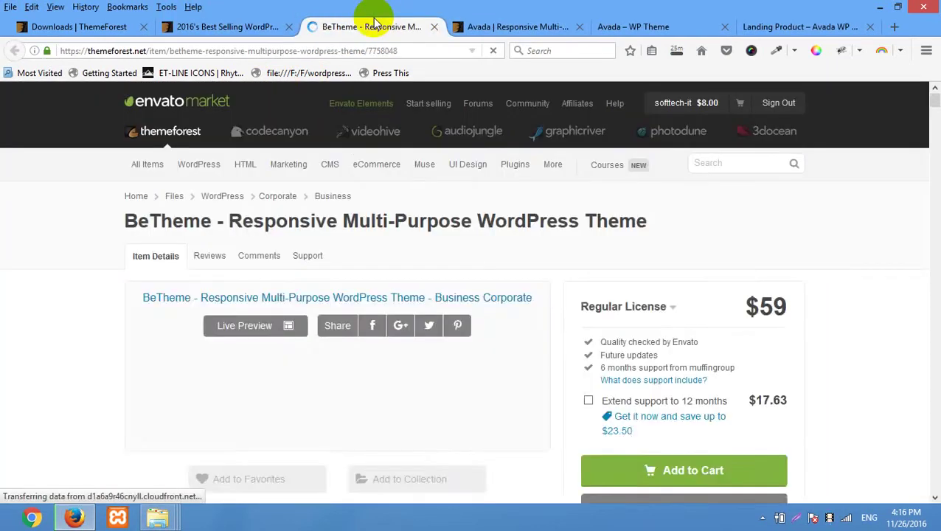
- Open BeTheme's live preview in a new tab and remove the Envato frame around it
mouse_move(199, 160)
scroll(259, 340, "down", 2)
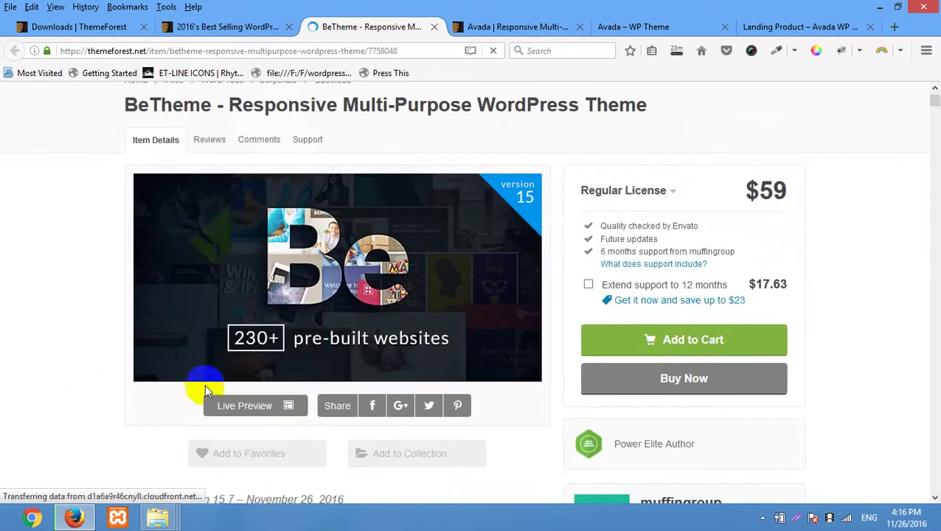
right_click(267, 184)
left_click(269, 203)
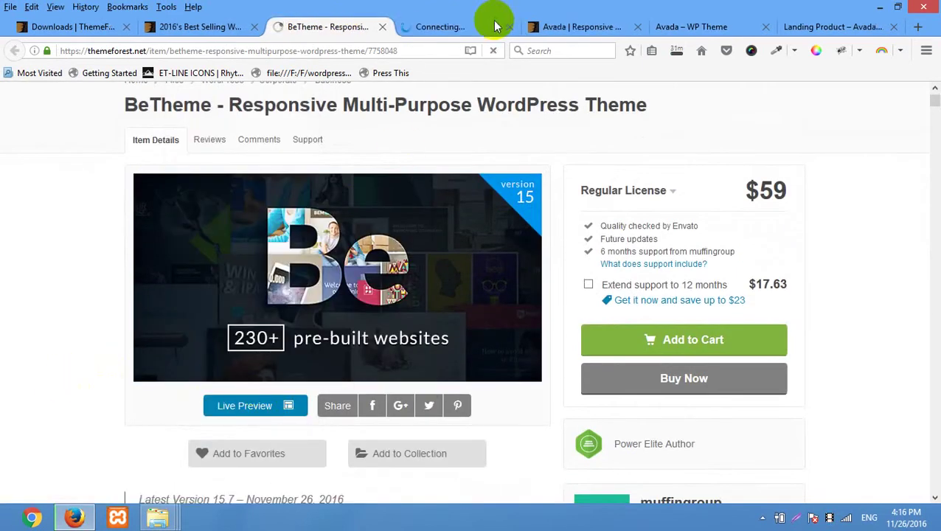
left_click(492, 24)
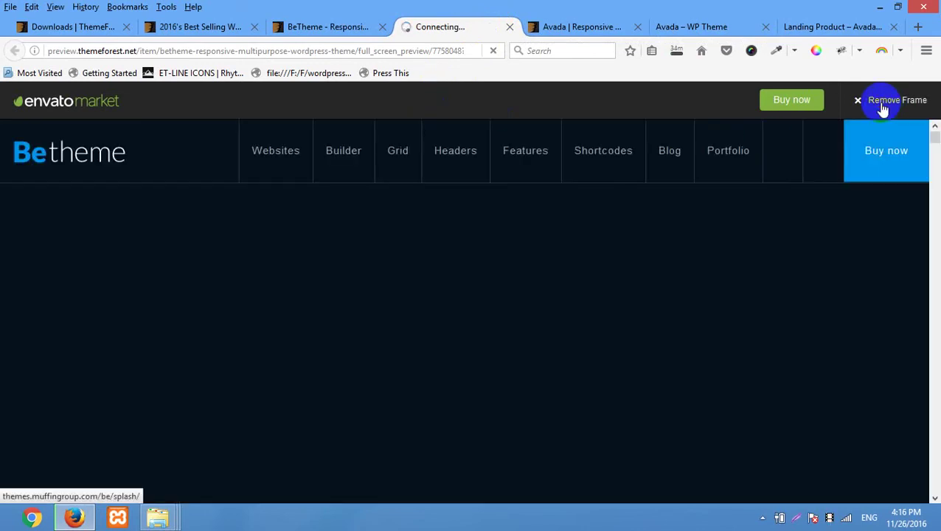
left_click(883, 107)
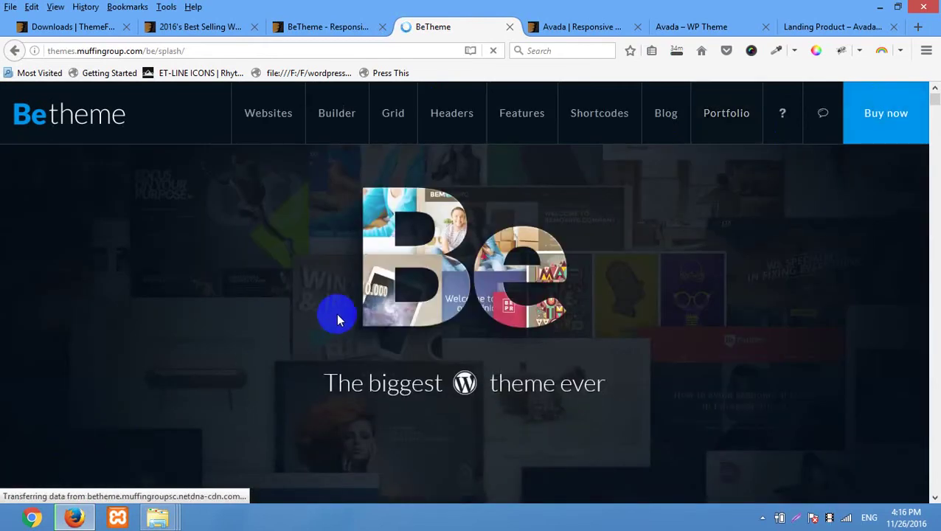
- Look through BeTheme's gallery of pre-built websites from the first layouts to the end of the list
scroll(336, 315, "down", 5)
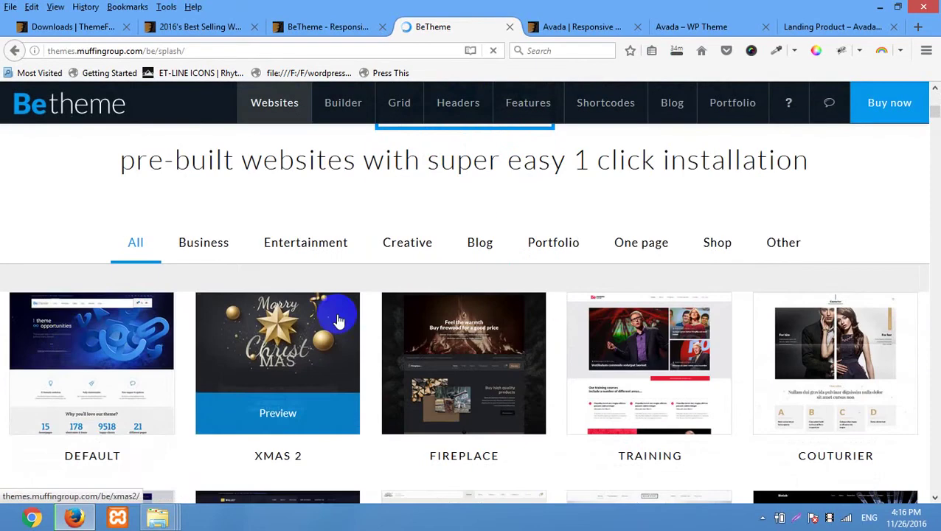
scroll(168, 315, "down", 3)
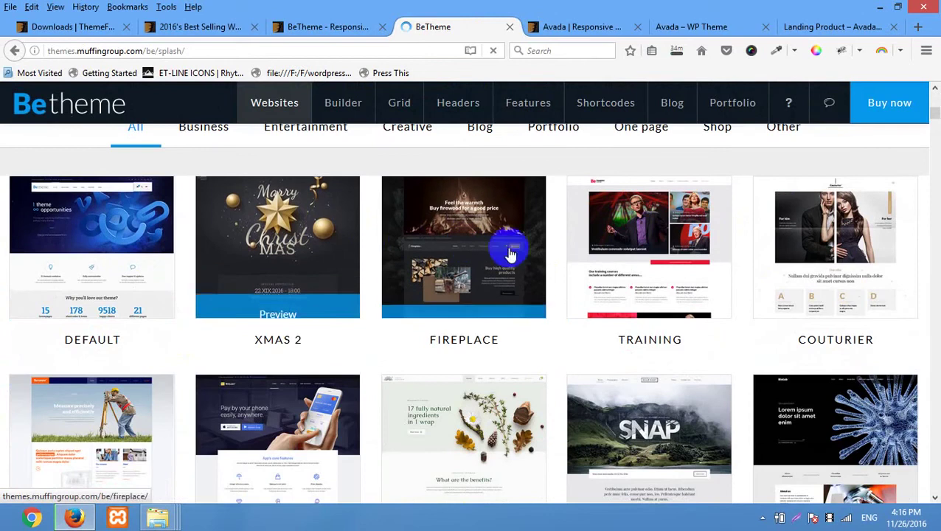
scroll(208, 306, "down", 1)
scroll(208, 306, "down", 15)
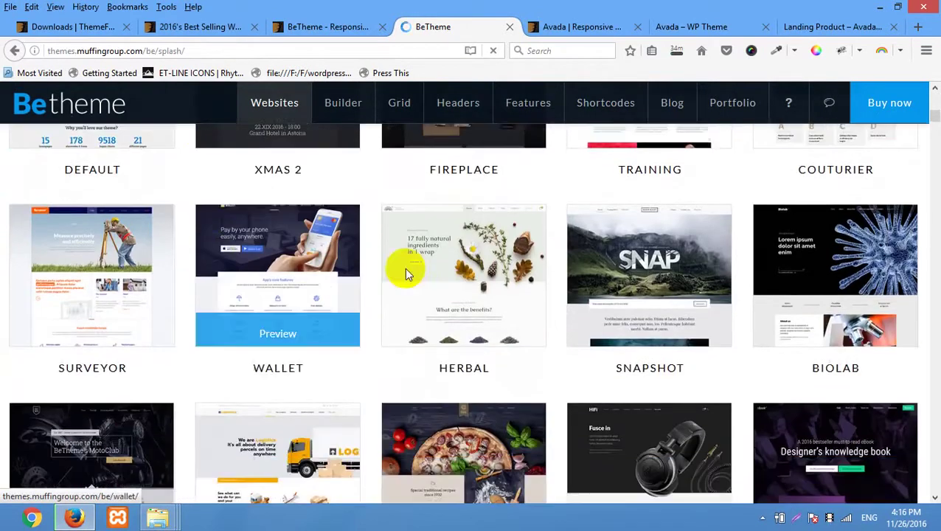
scroll(404, 306, "down", 13)
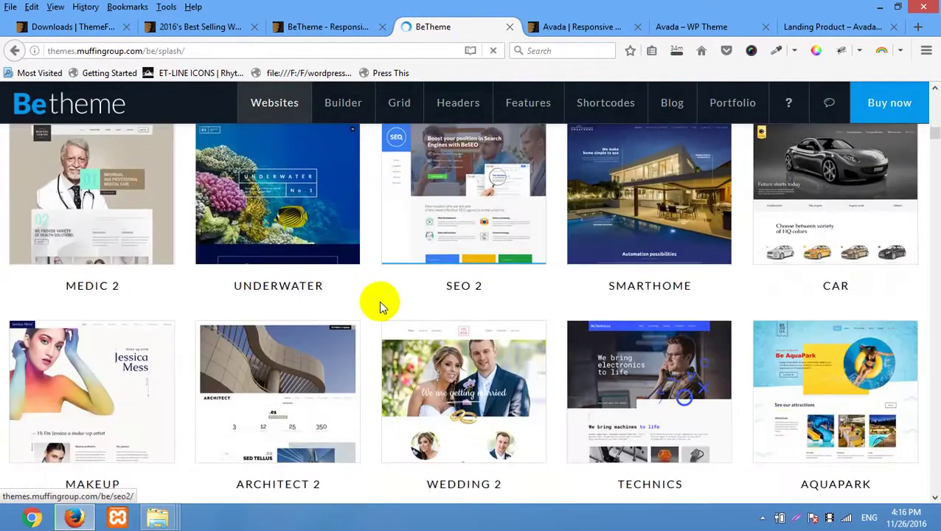
scroll(432, 323, "down", 15)
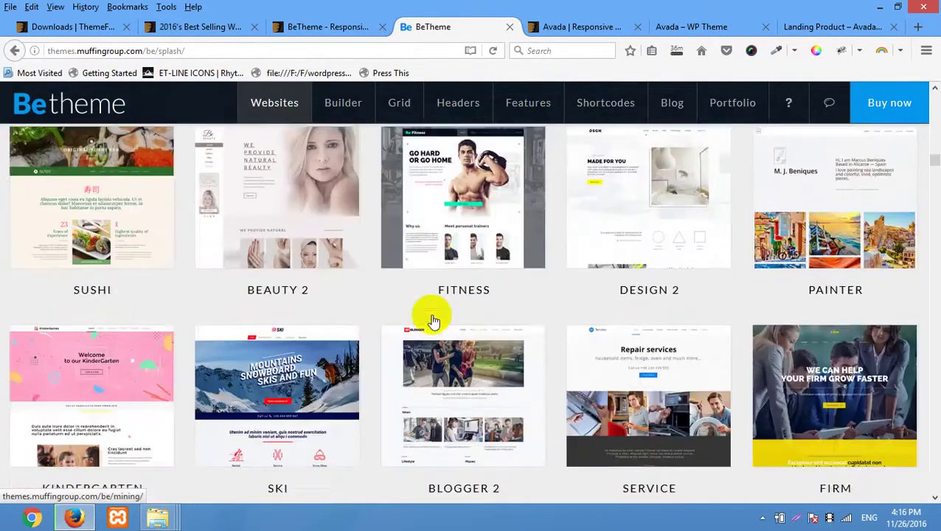
scroll(443, 322, "down", 15)
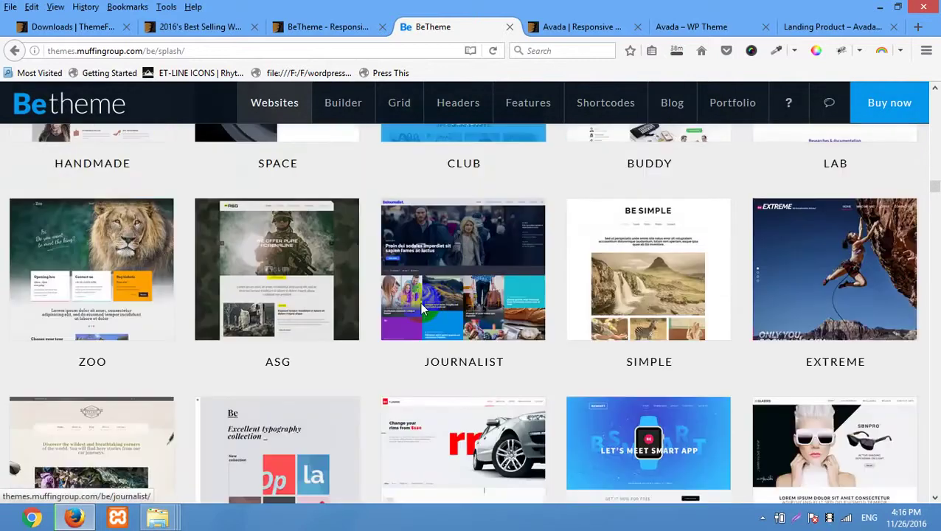
scroll(396, 317, "down", 7)
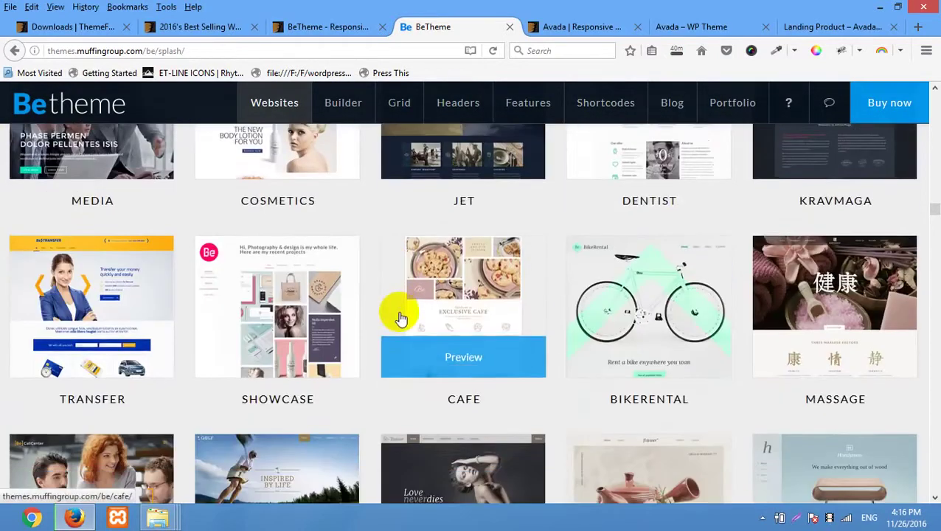
scroll(396, 313, "down", 4)
scroll(400, 317, "down", 16)
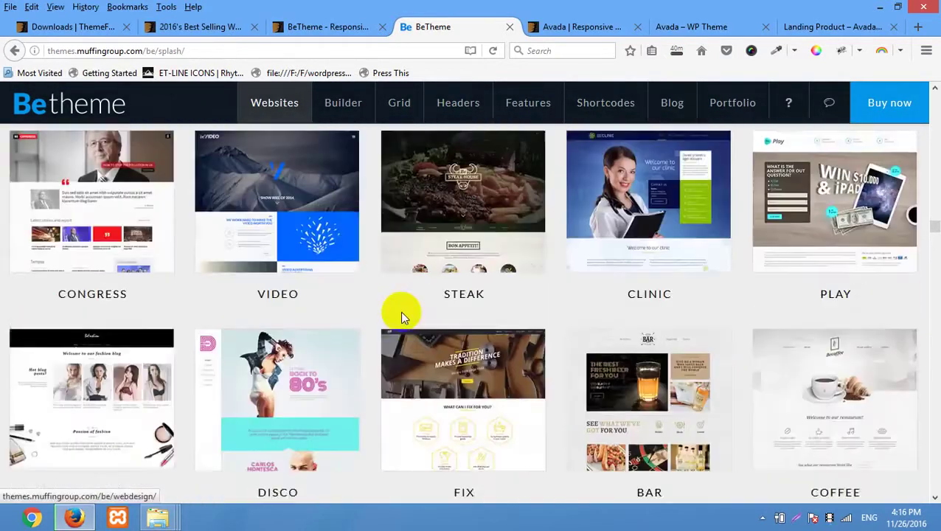
scroll(404, 310, "down", 15)
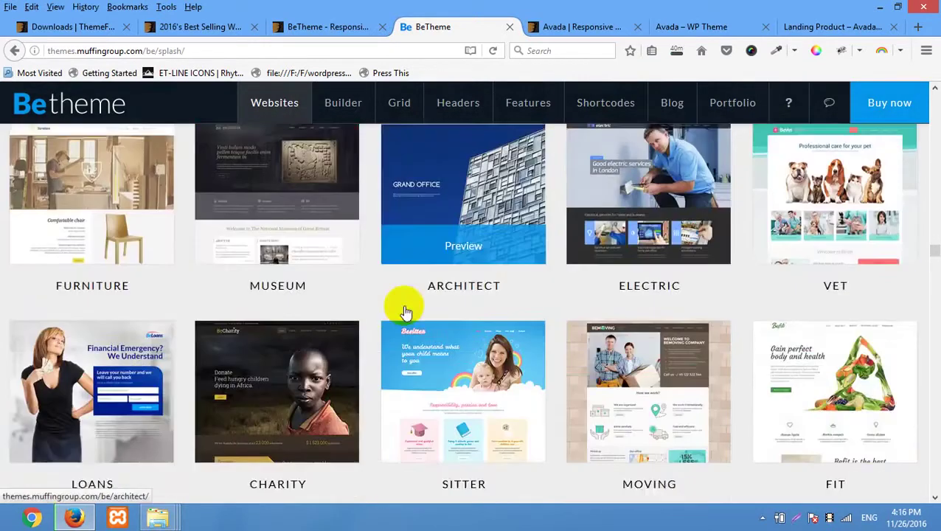
scroll(405, 310, "down", 8)
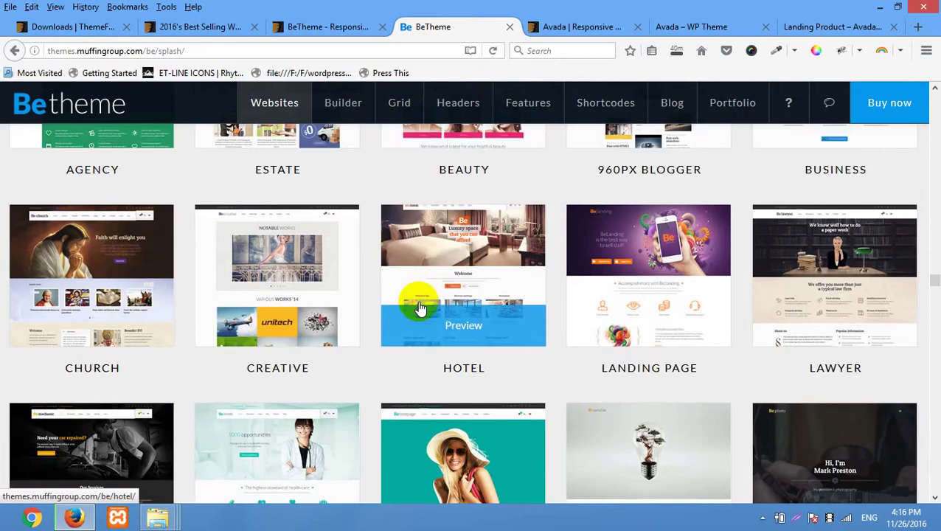
scroll(422, 306, "down", 12)
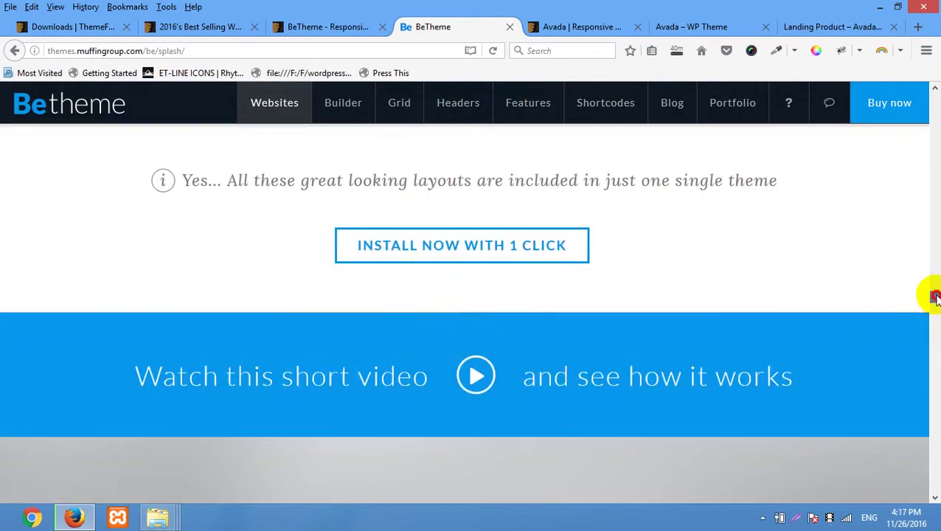
- Go back to the Hosting layout in the pre-built websites gallery and open its demo in a new tab
left_click_drag(934, 296, 932, 273)
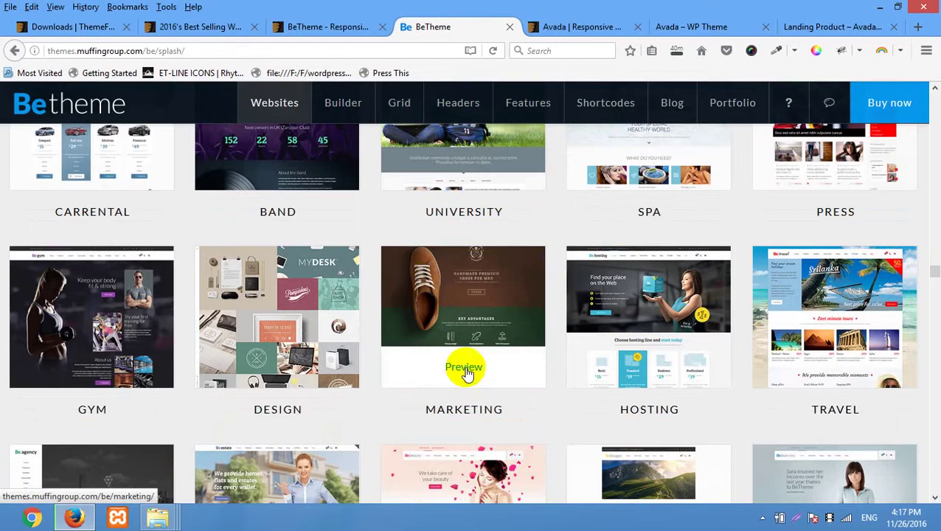
right_click(657, 360)
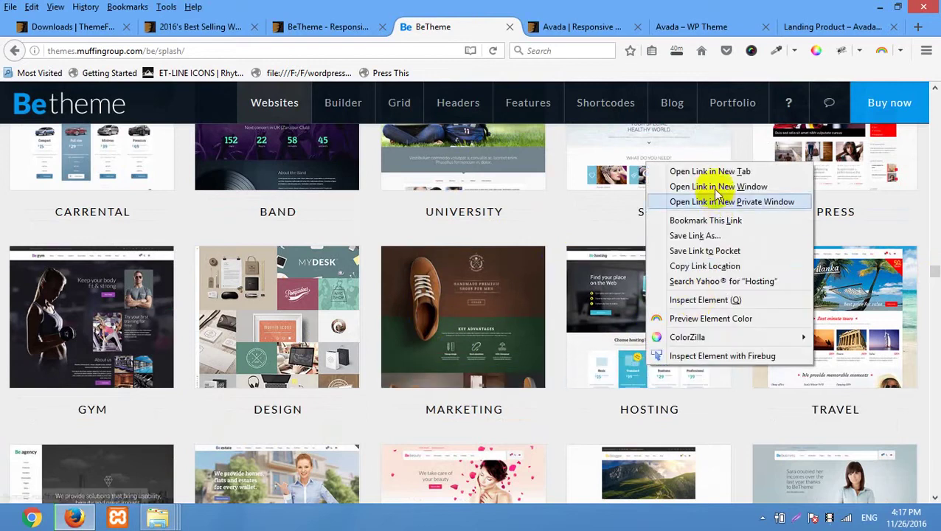
left_click(709, 172)
left_click(538, 27)
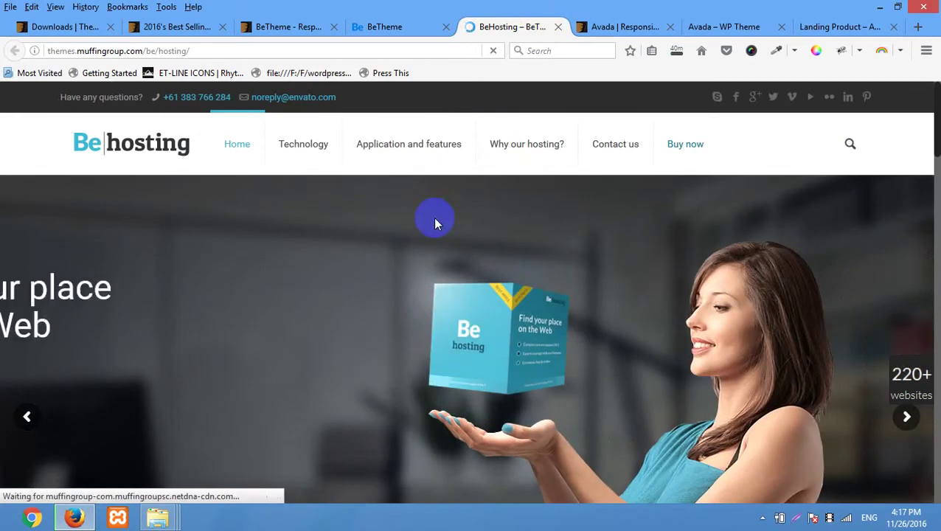
- Look through the BeHosting demo's home page from the banner down to the footer, and return to the banner
scroll(435, 225, "down", 9)
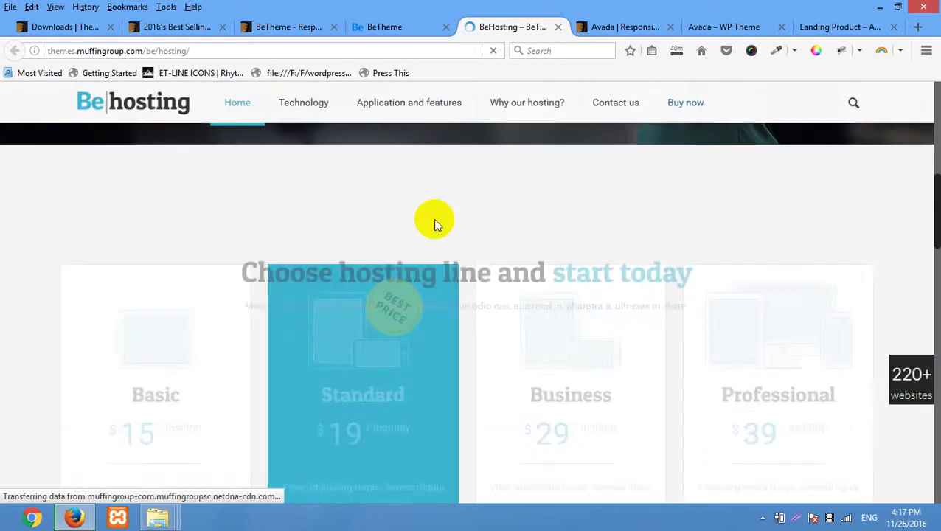
scroll(369, 276, "up", 4)
scroll(369, 274, "down", 10)
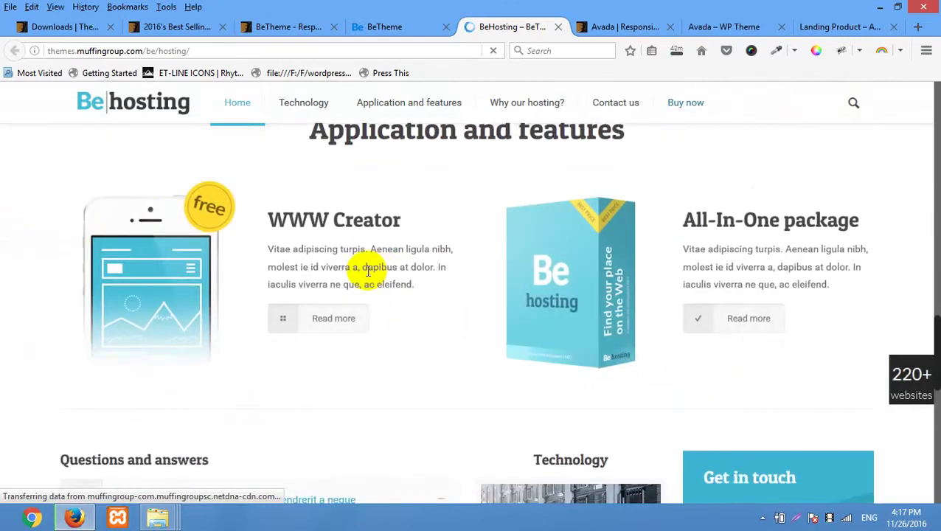
scroll(367, 271, "down", 6)
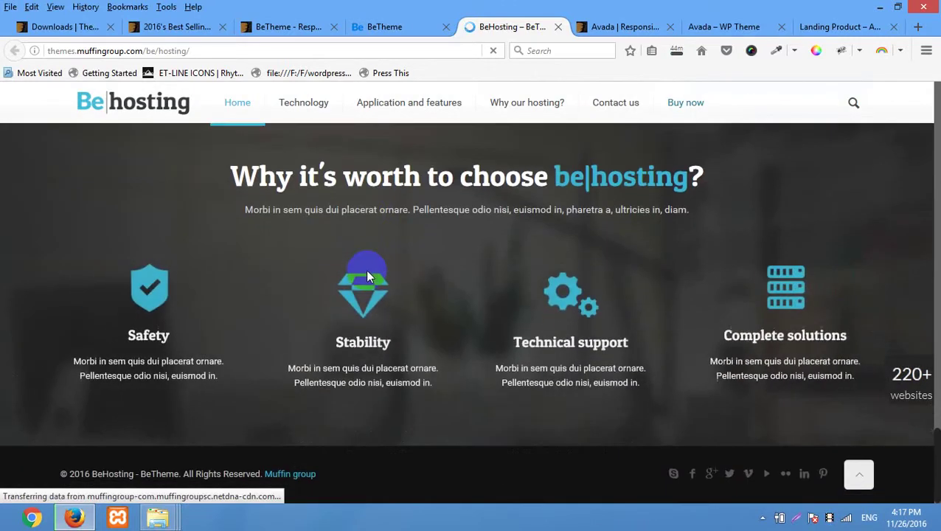
scroll(366, 269, "up", 15)
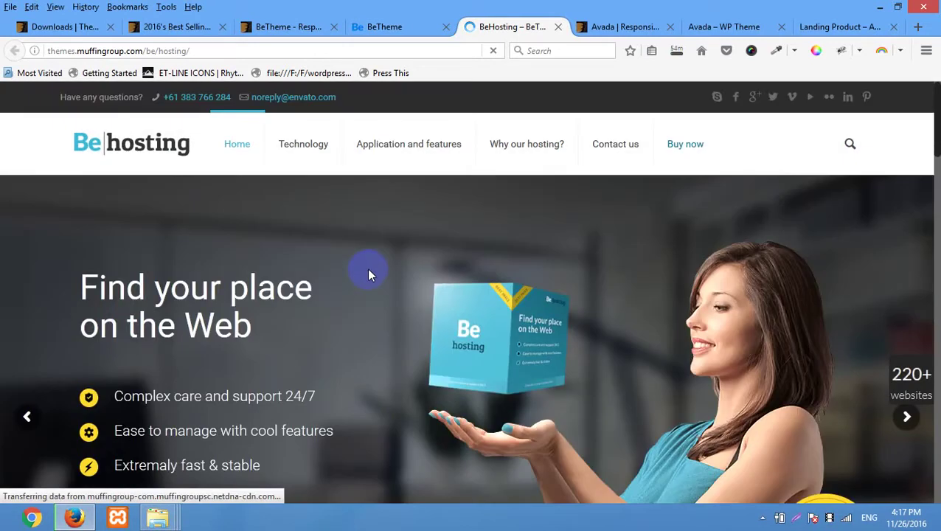
scroll(369, 275, "down", 5)
scroll(369, 274, "up", 4)
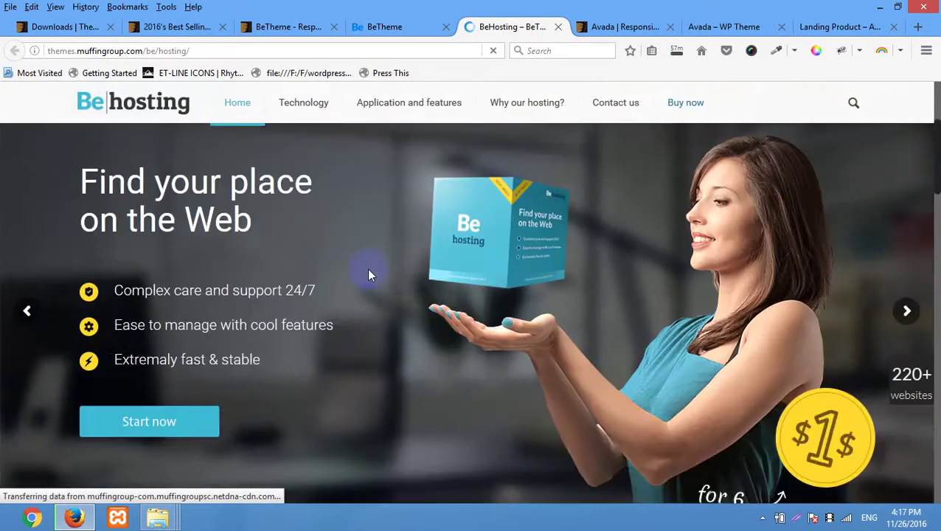
- Scroll through the BeHosting demo once more to the footer and back, and page back through its banner slides
scroll(376, 267, "up", 1)
scroll(357, 273, "down", 4)
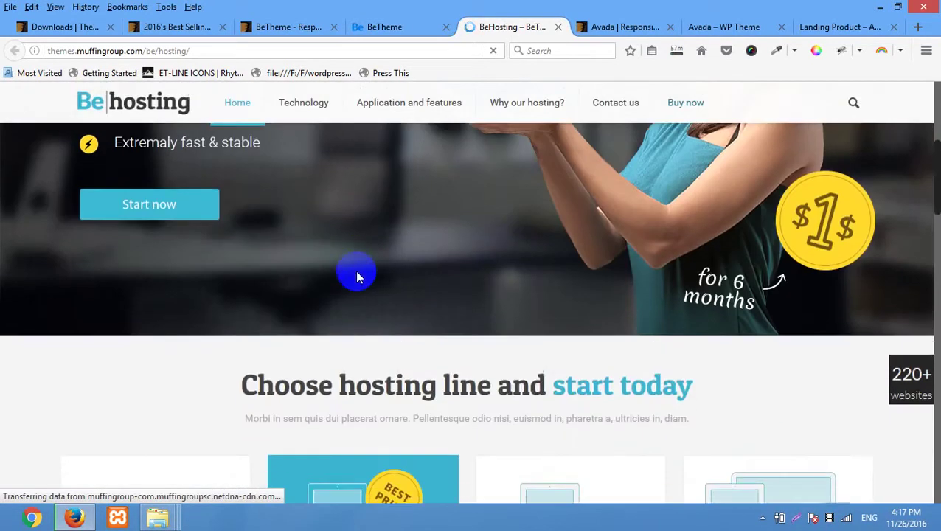
scroll(356, 276, "down", 12)
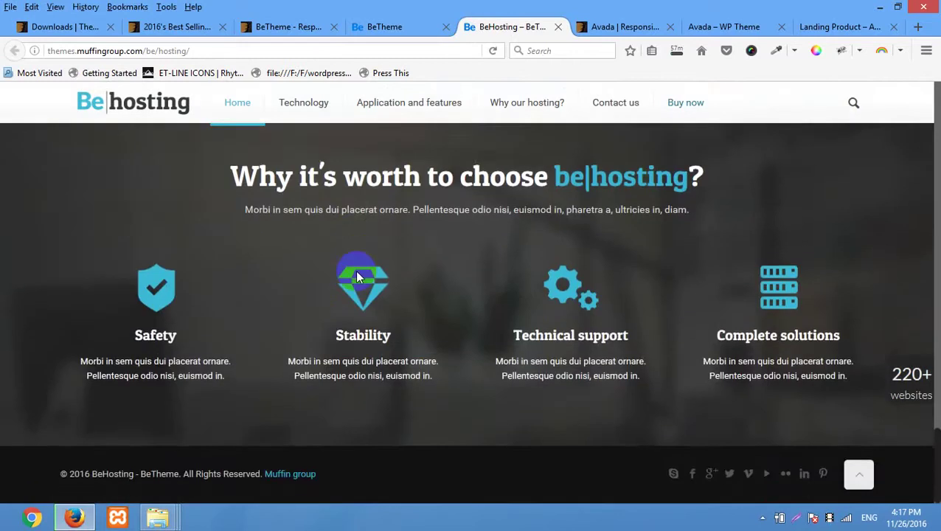
scroll(356, 274, "up", 13)
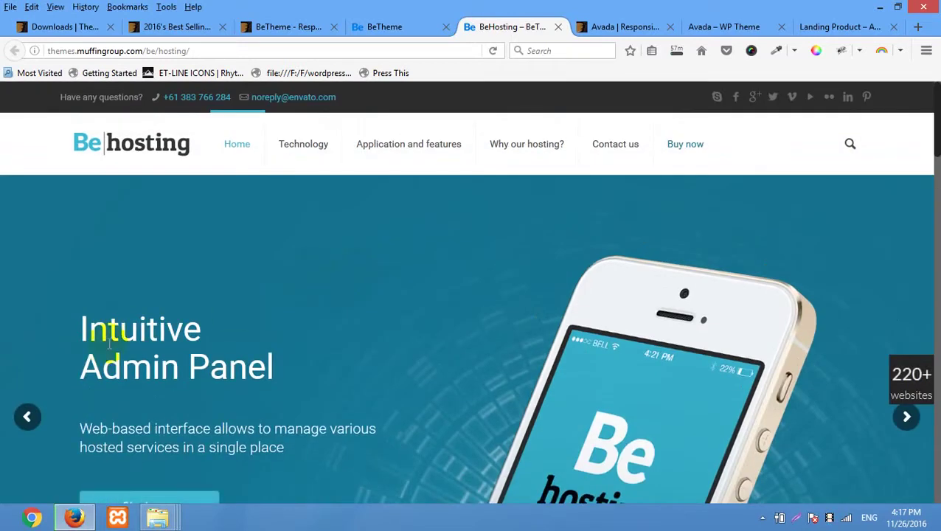
left_click(28, 417)
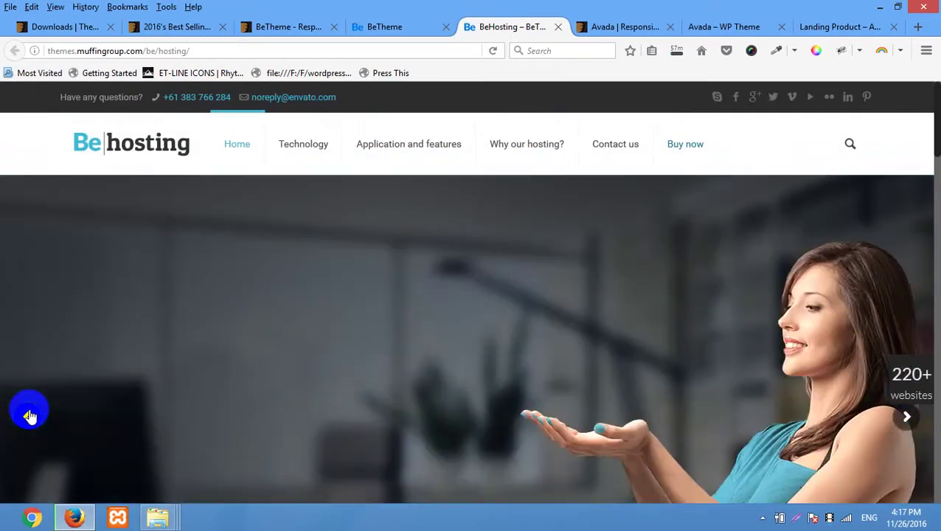
left_click(28, 417)
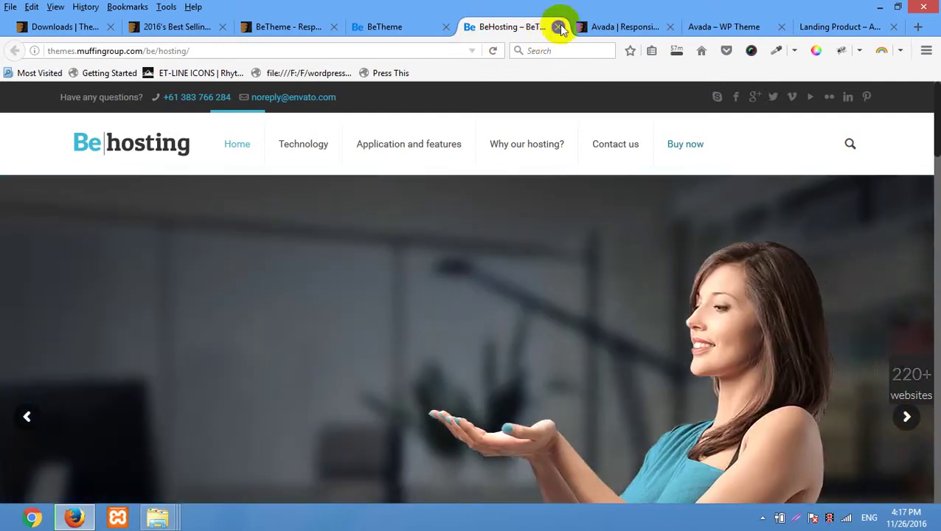
- Close the BeHosting demo and browse upwards through BeTheme's gallery of pre-built websites
left_click(558, 26)
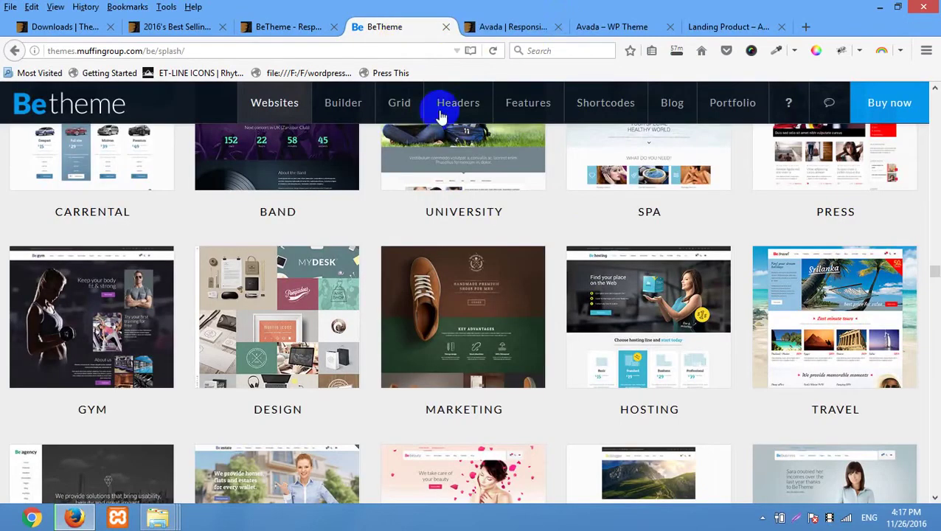
scroll(536, 245, "up", 3)
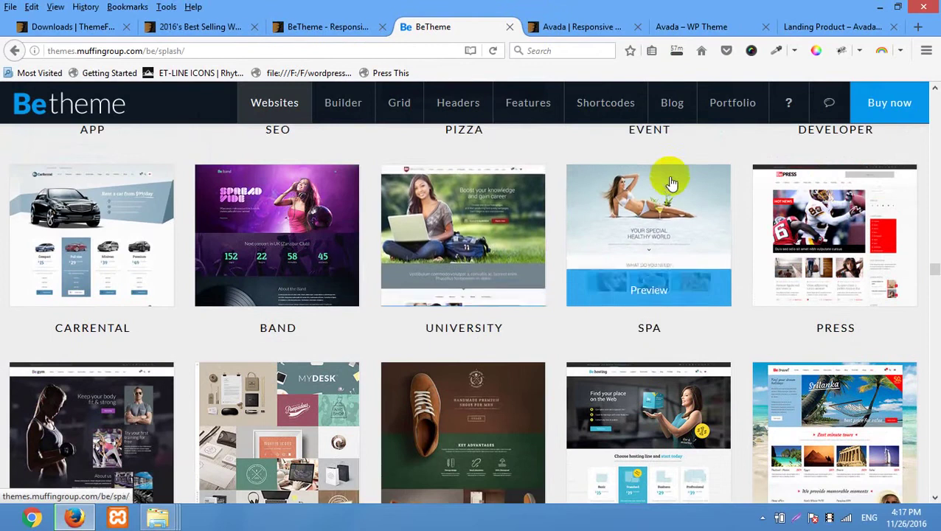
scroll(672, 183, "up", 12)
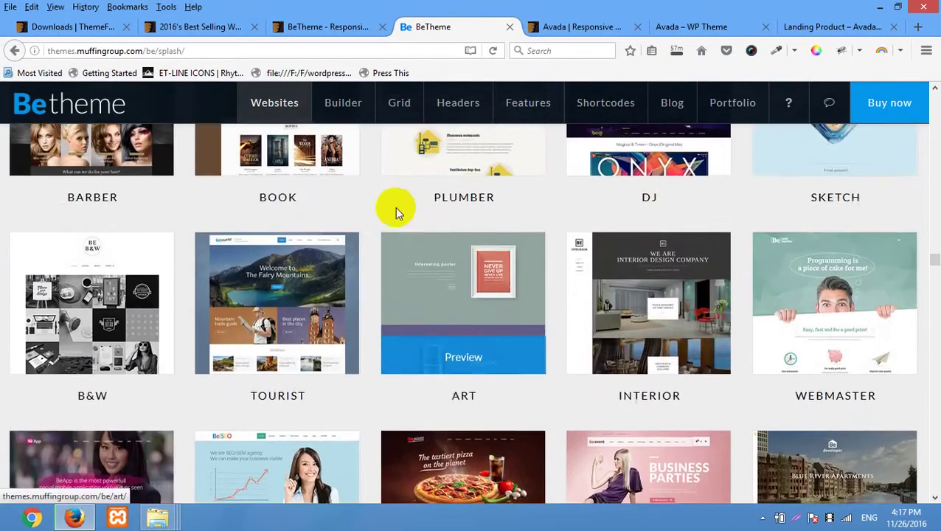
scroll(395, 206, "up", 18)
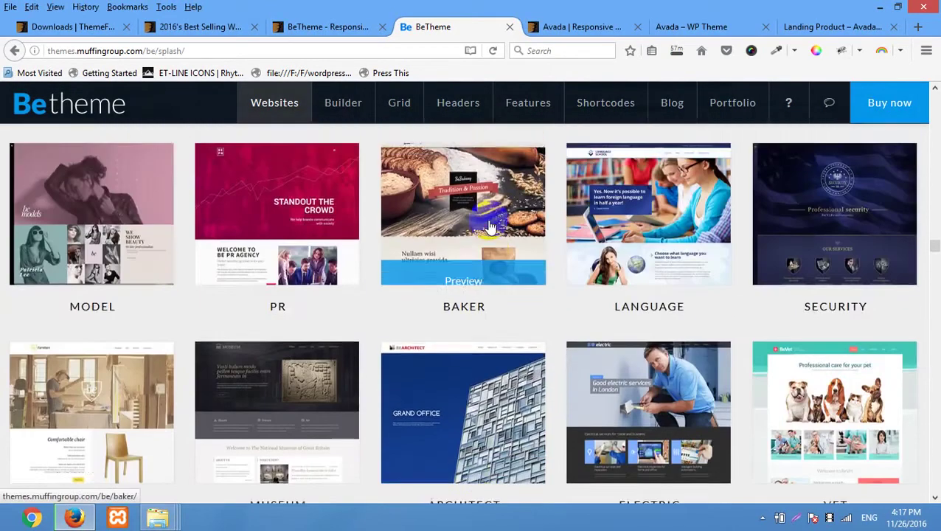
scroll(489, 228, "up", 10)
- Close the BeTheme gallery and its ThemeForest item page, and return to the best-selling WordPress themes list
left_click(509, 27)
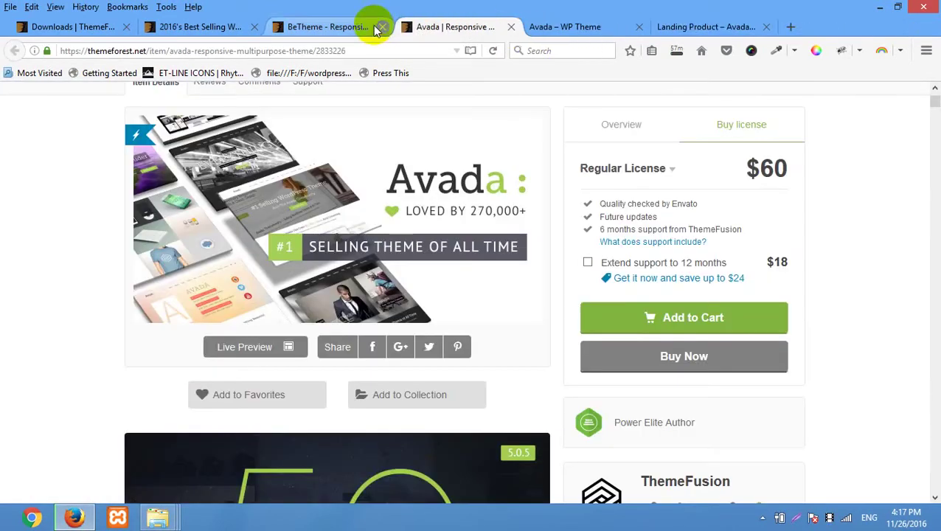
left_click(382, 27)
left_click(222, 28)
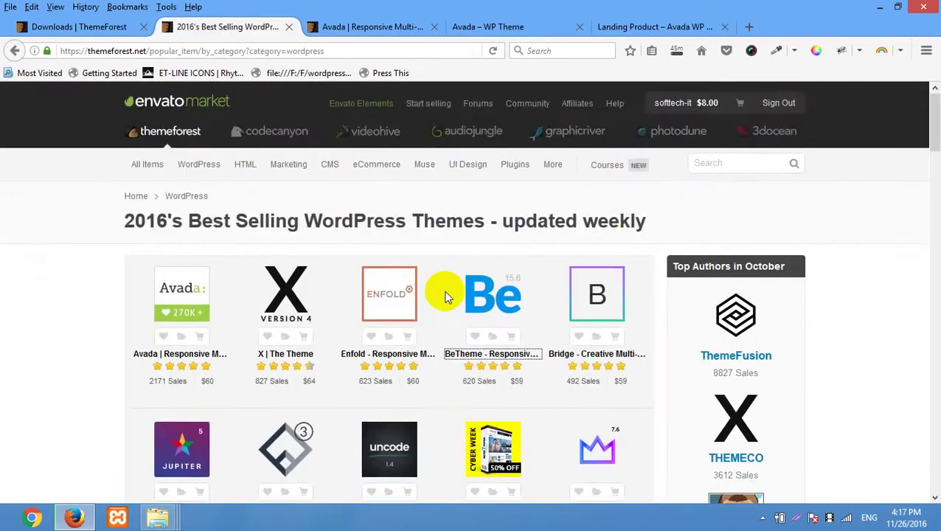
- Open the Bridge theme's item page from the best-selling list in a new tab and show it
scroll(472, 291, "down", 1)
right_click(614, 296)
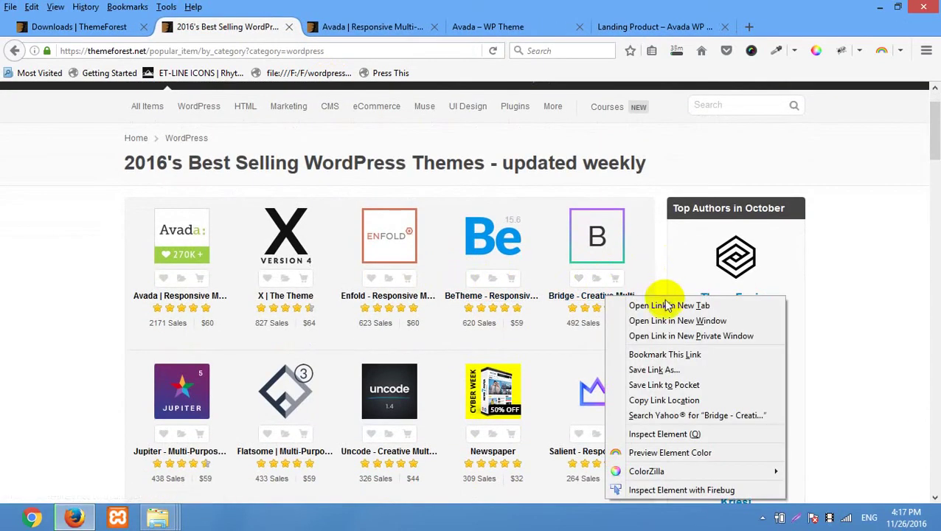
left_click(452, 135)
left_click(372, 27)
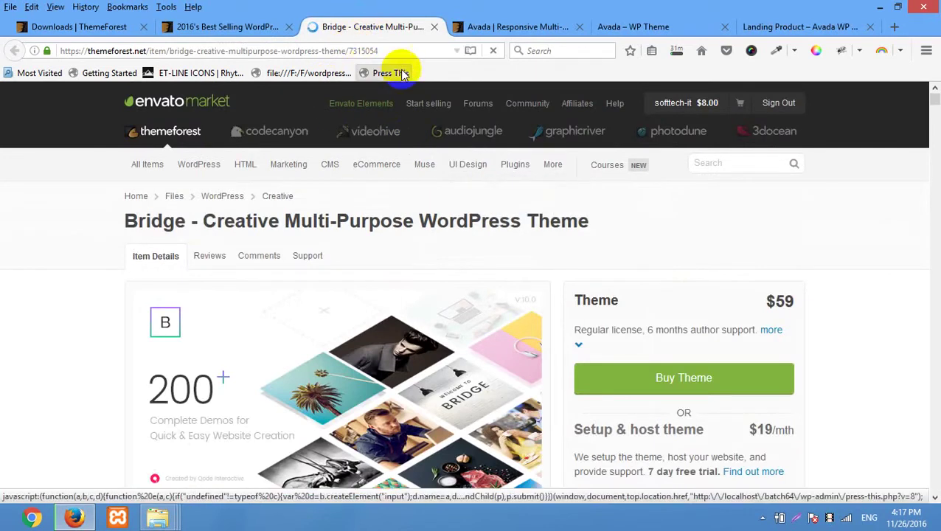
- Look through the best-selling WordPress themes list to its last rows and back, and return to the Bridge item page
left_click(260, 27)
scroll(399, 239, "down", 9)
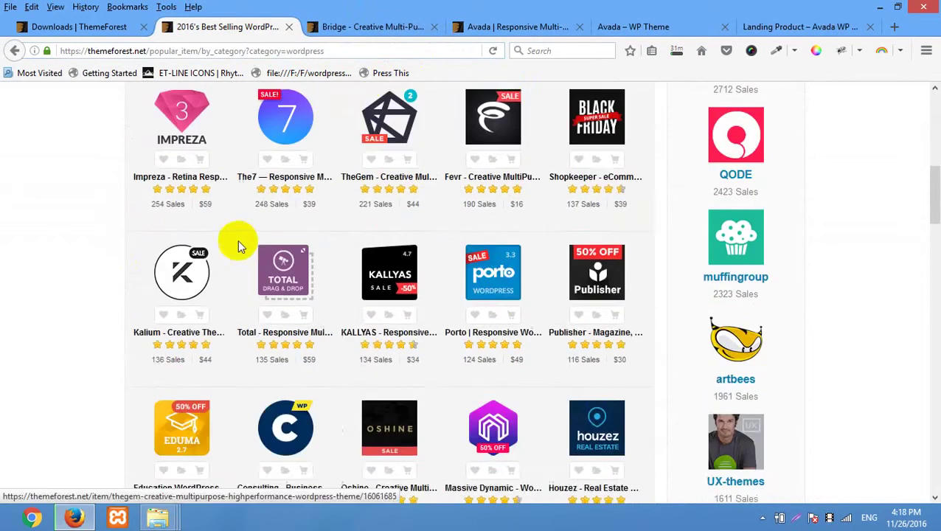
scroll(243, 271, "down", 20)
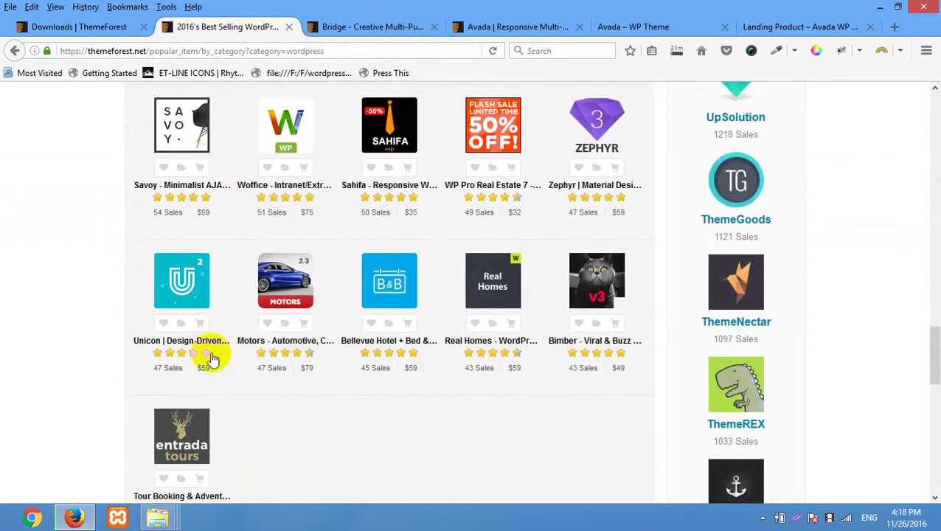
scroll(329, 262, "up", 20)
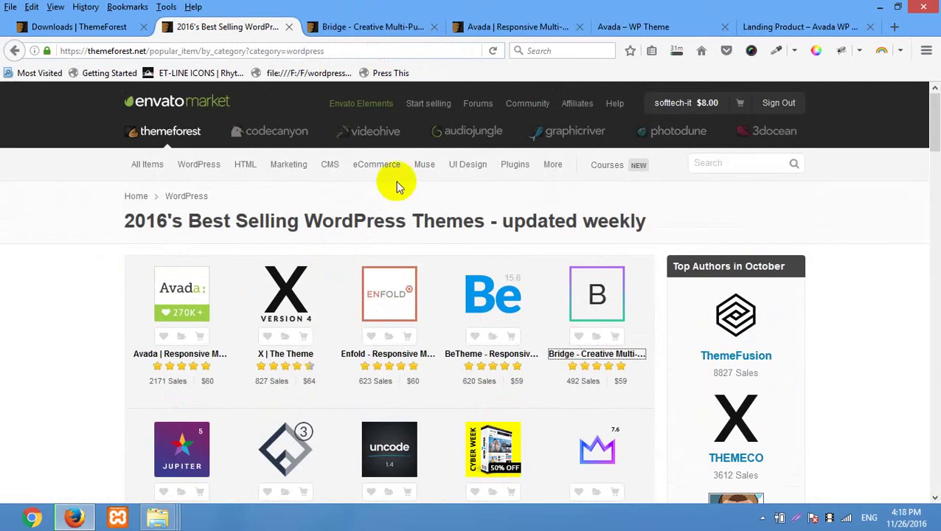
left_click(398, 29)
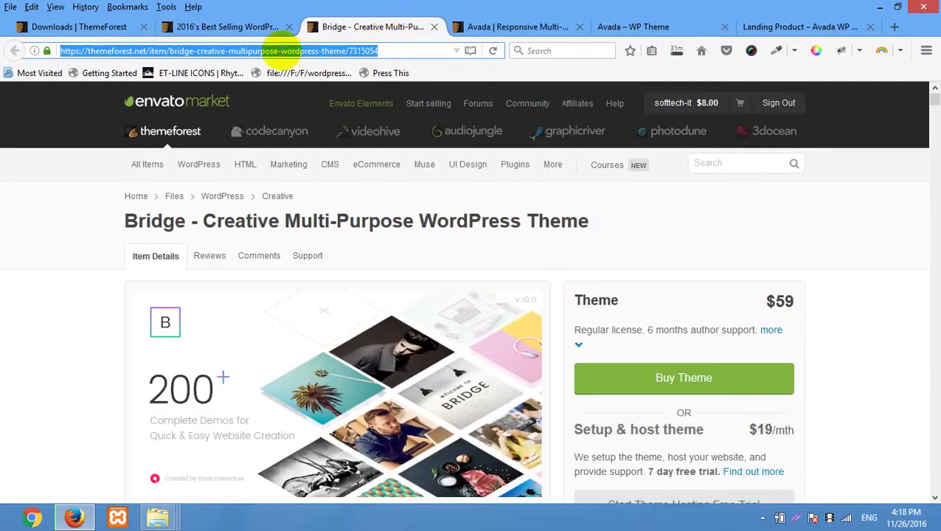
left_click(268, 25)
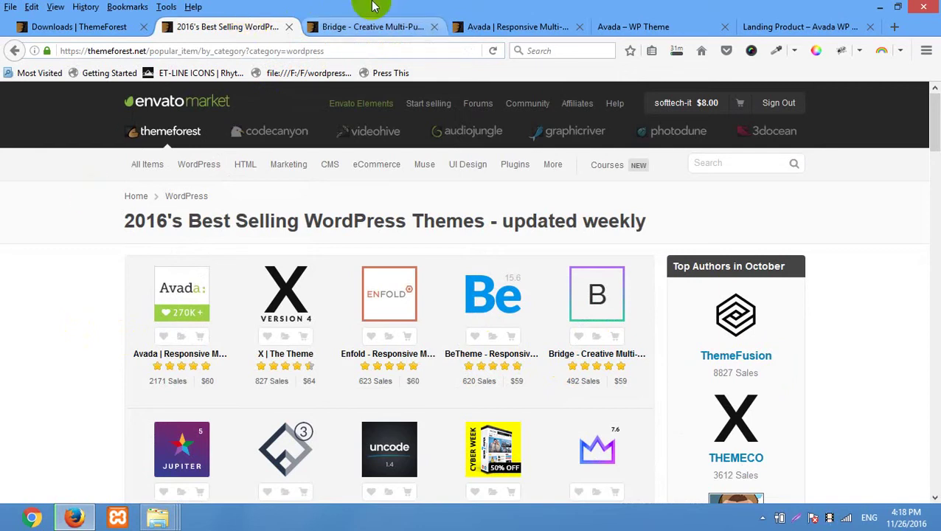
left_click(328, 27)
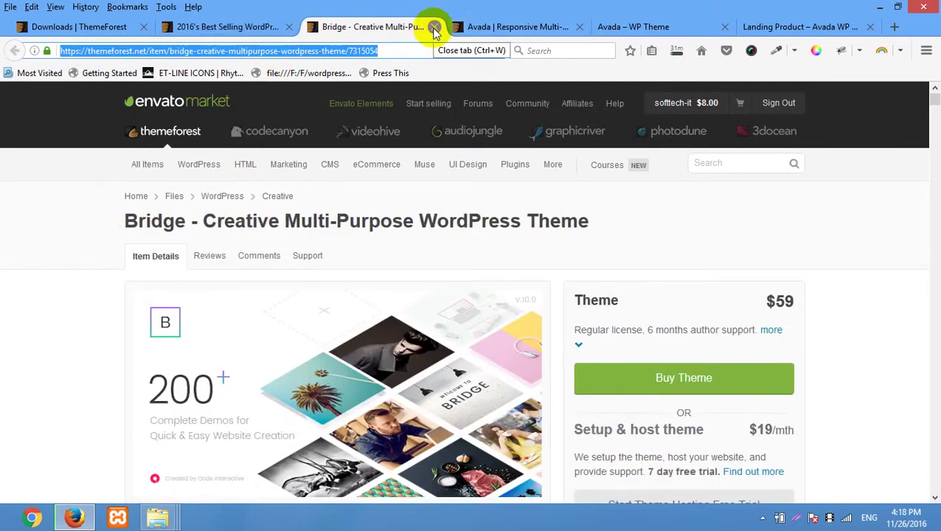
- Open the site mafiashare.net in a new tab
left_click(896, 27)
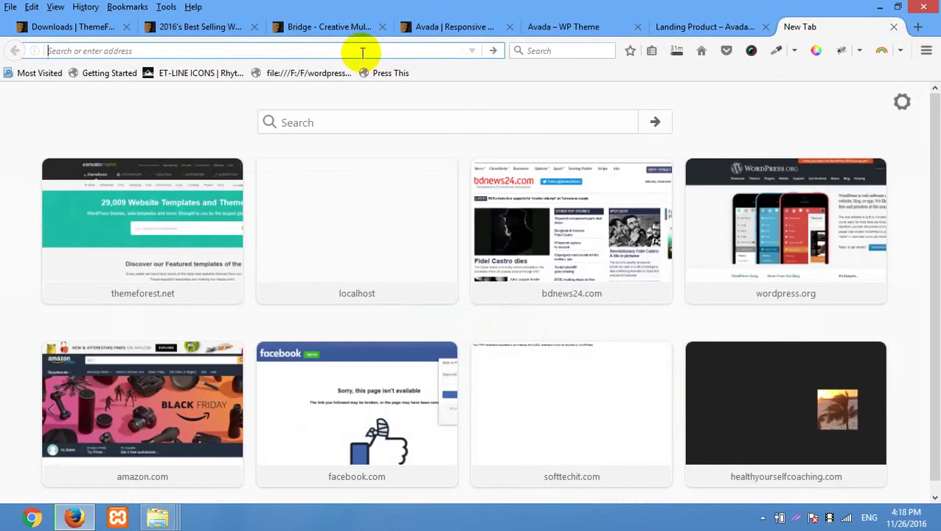
type("ma")
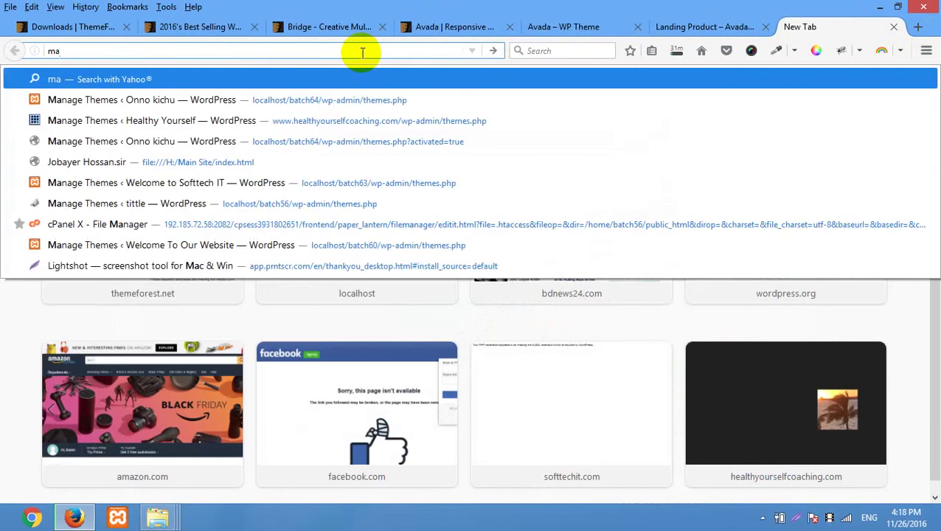
type("fiash")
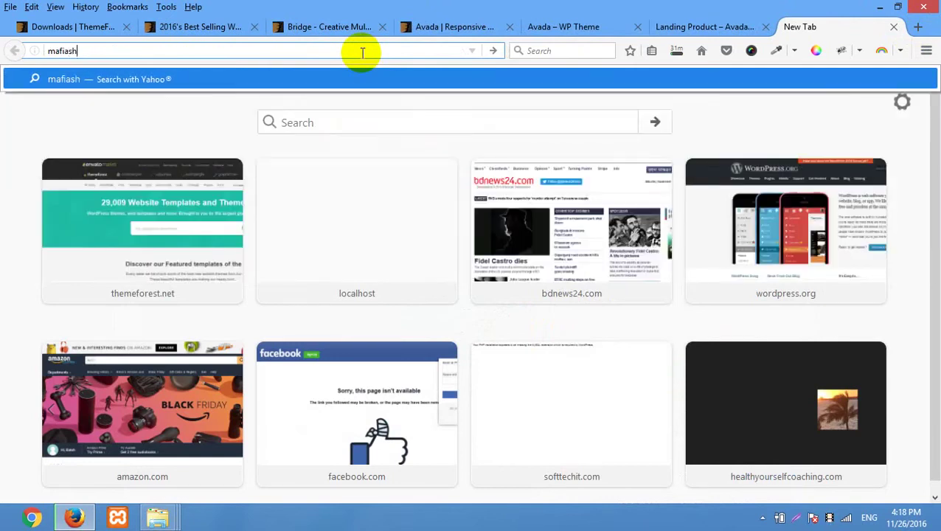
type("are.ne")
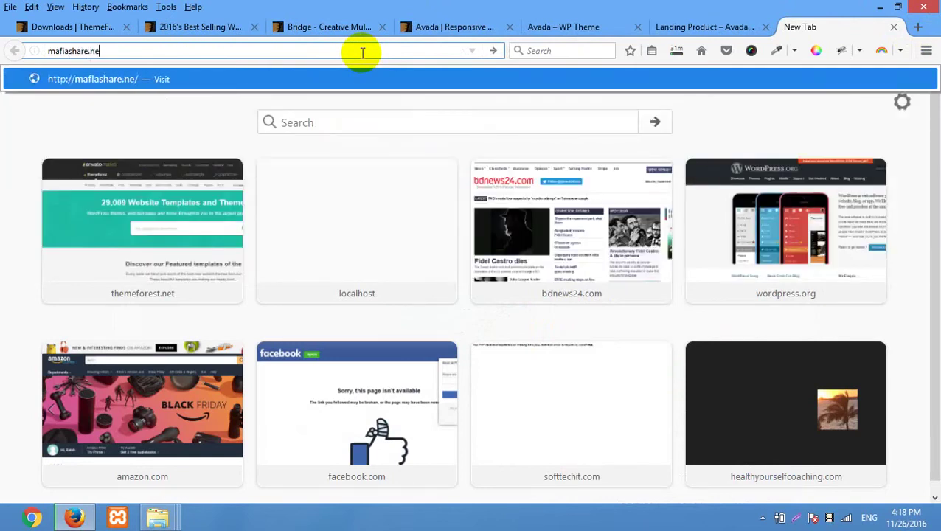
type("t")
key("Return")
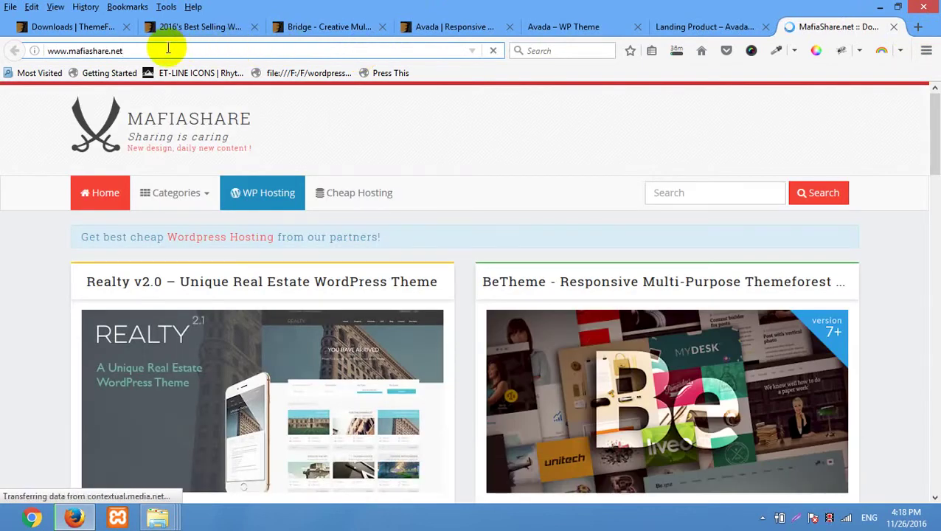
- Load themelock.com in place of the MafiaShare page
left_click_drag(148, 50, 2, 40)
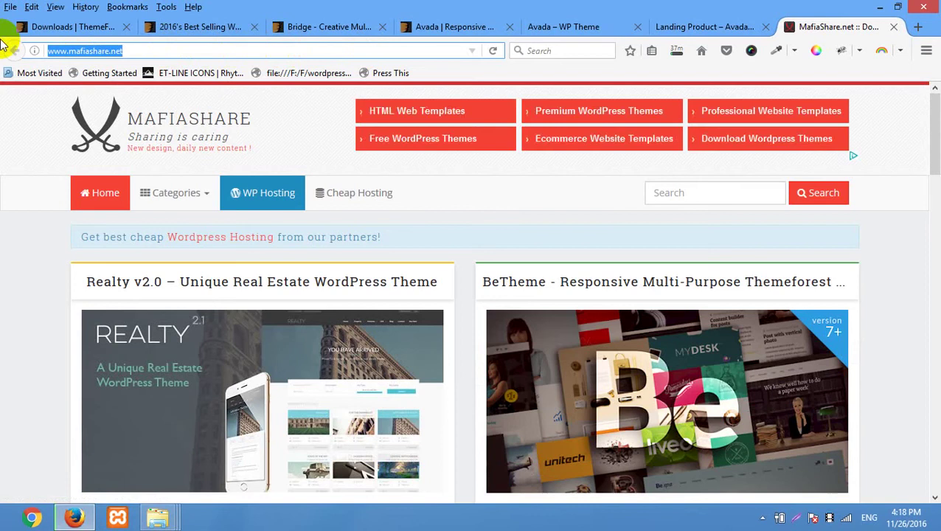
type("themlock.com")
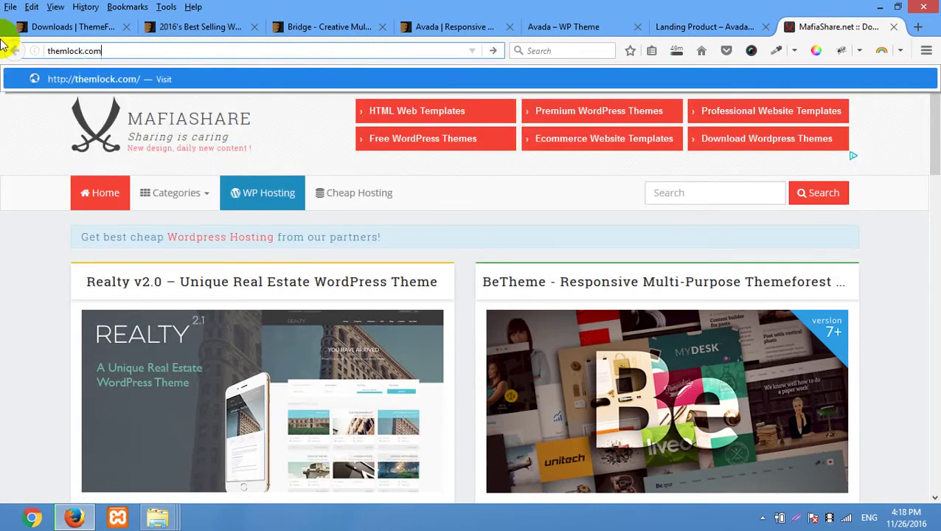
key("Return")
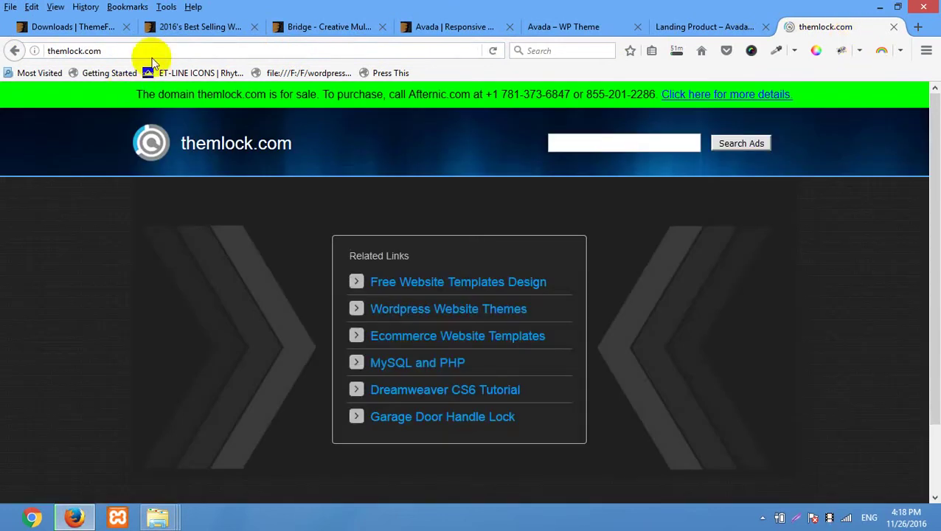
left_click(65, 50)
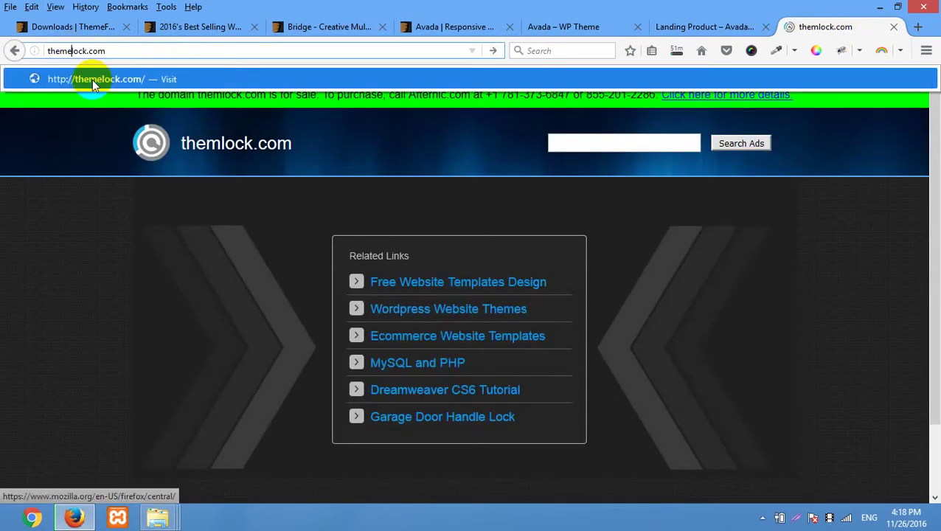
left_click(92, 79)
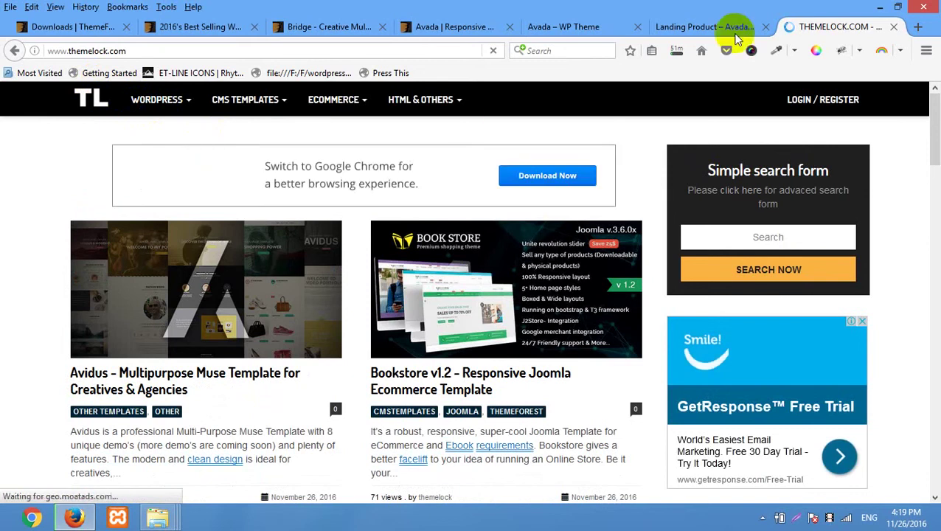
- Look back at the open ThemeForest and Avada theme tabs, and return to the ThemeLock home page
left_click(669, 26)
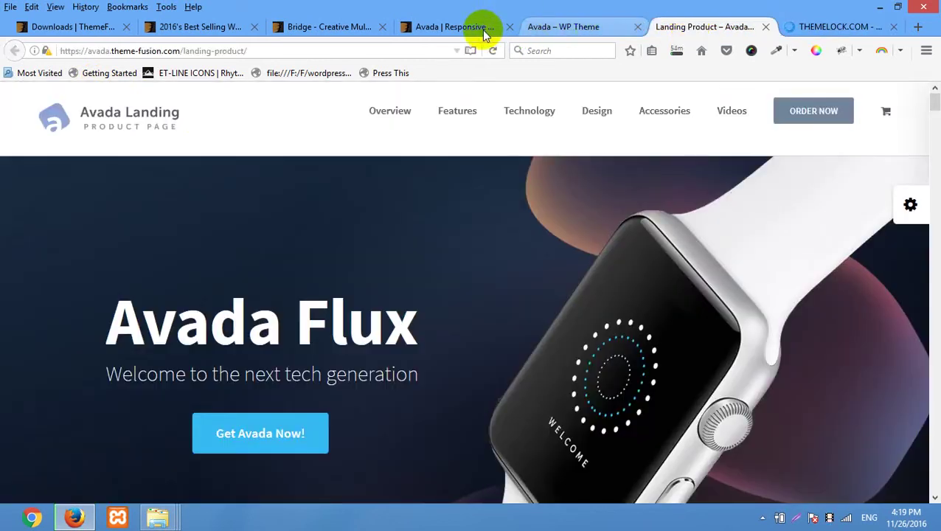
left_click(357, 27)
left_click(808, 28)
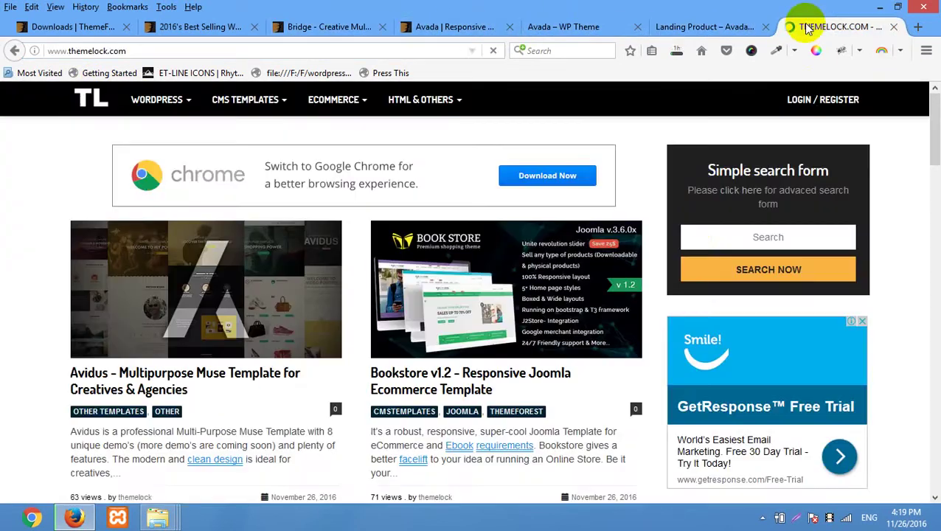
- Search ThemeLock for "Bridge theme" and find the Bridge v10.0 entry among the results
left_click(763, 239)
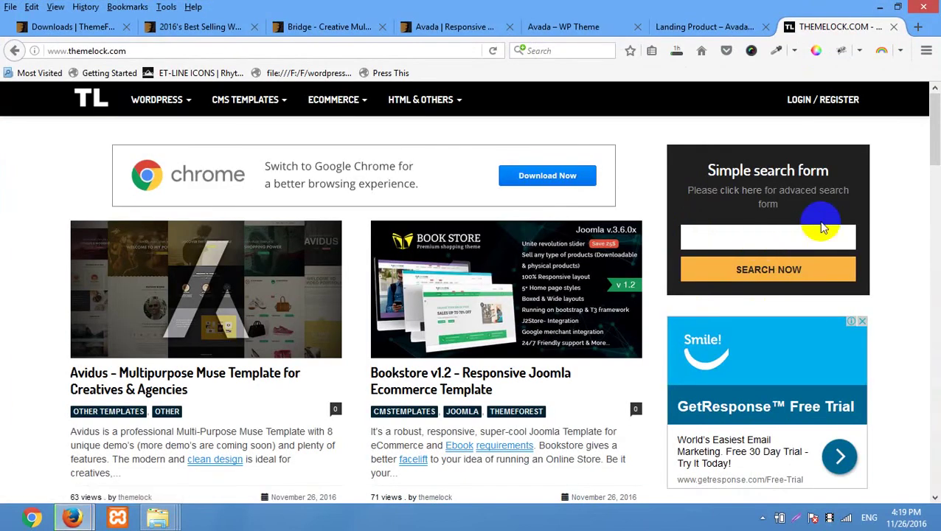
type("Bridge theme")
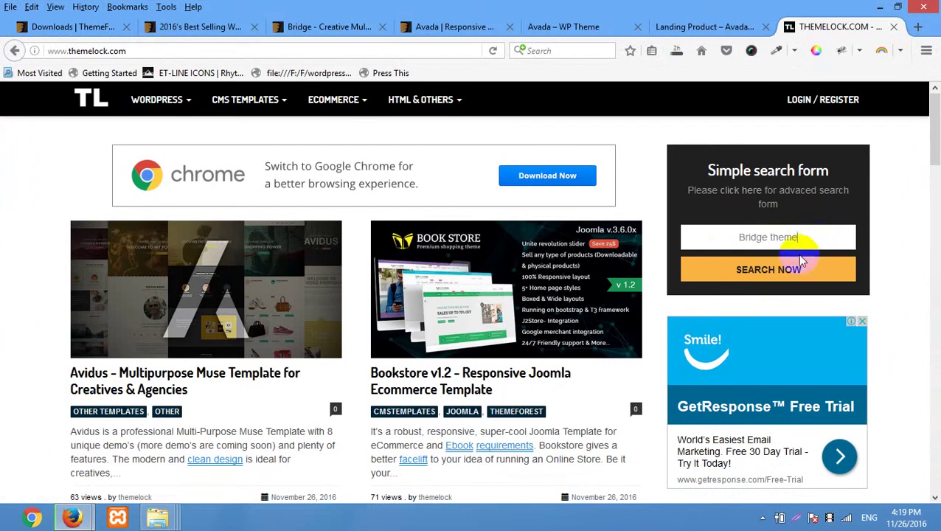
left_click(784, 272)
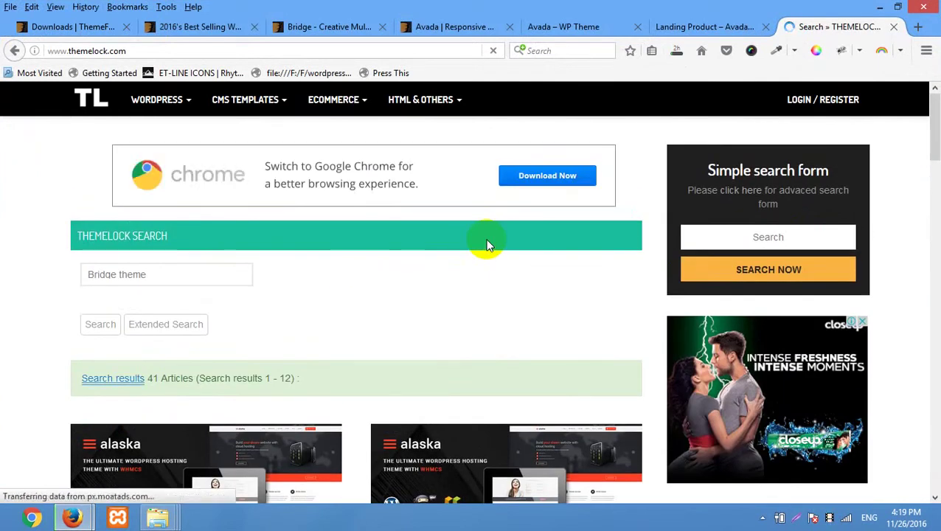
scroll(302, 259, "down", 10)
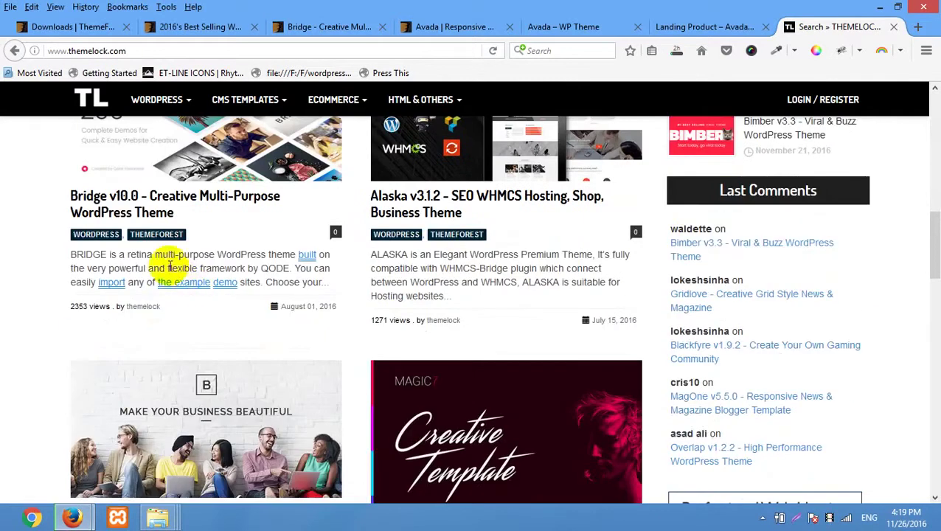
- Compare the Bridge theme versions listed in the ThemeLock search results
scroll(177, 255, "up", 3)
scroll(211, 267, "down", 3)
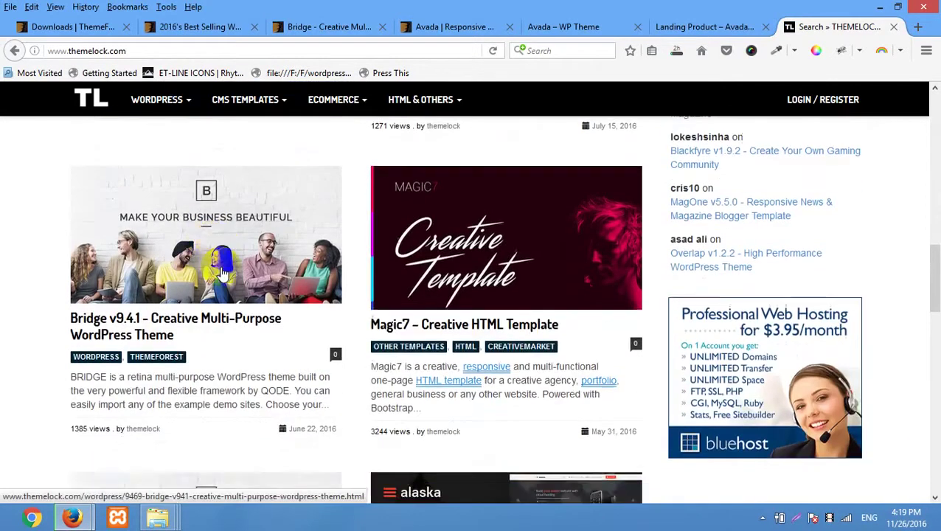
scroll(212, 284, "up", 2)
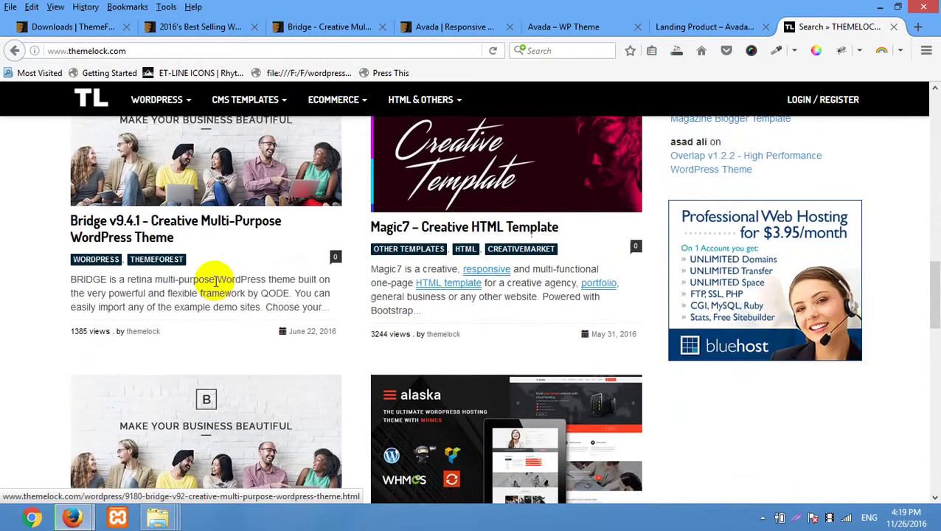
scroll(169, 234, "up", 3)
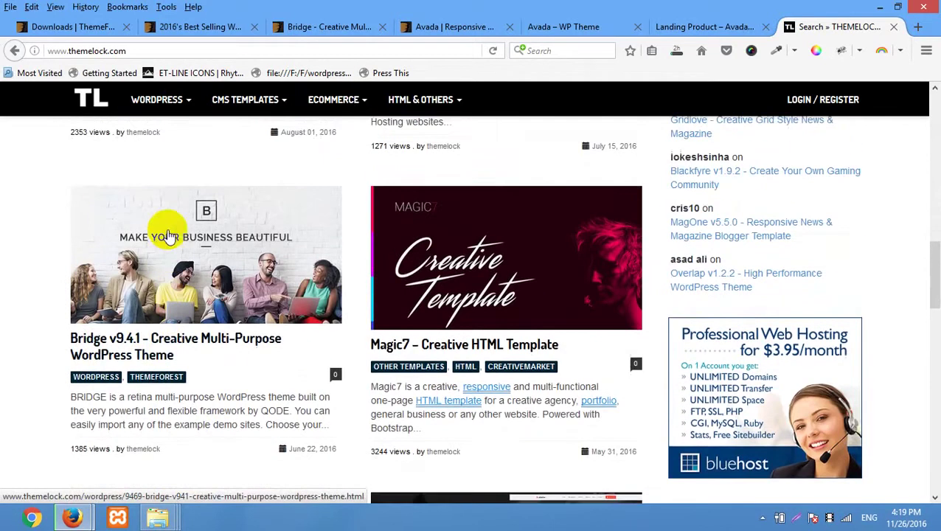
scroll(140, 232, "up", 2)
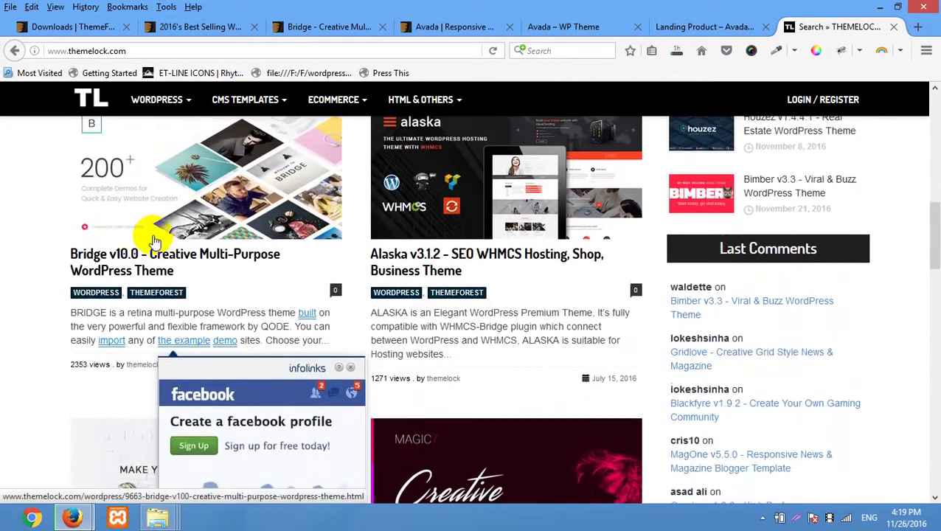
scroll(147, 231, "up", 1)
- Switch to the Bridge theme's ThemeForest page and look through its item details, demos and feature overview
left_click(319, 26)
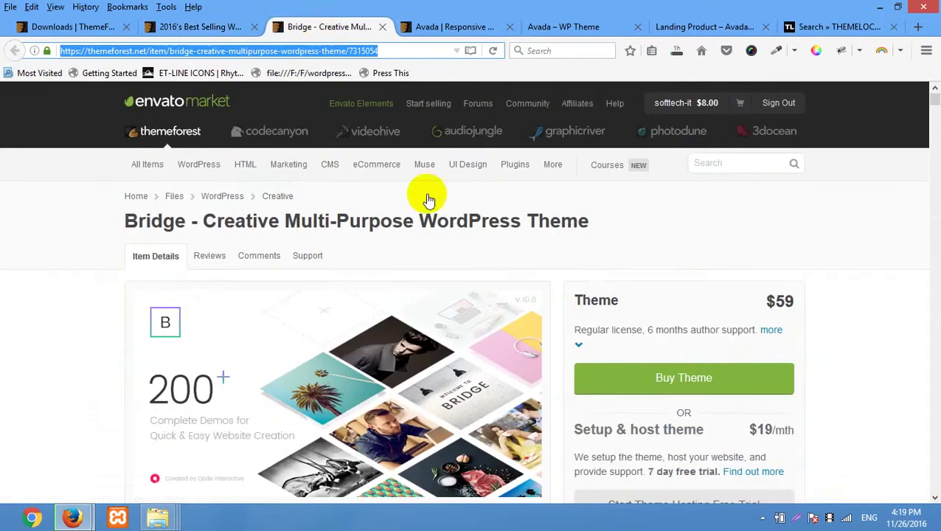
scroll(596, 302, "down", 2)
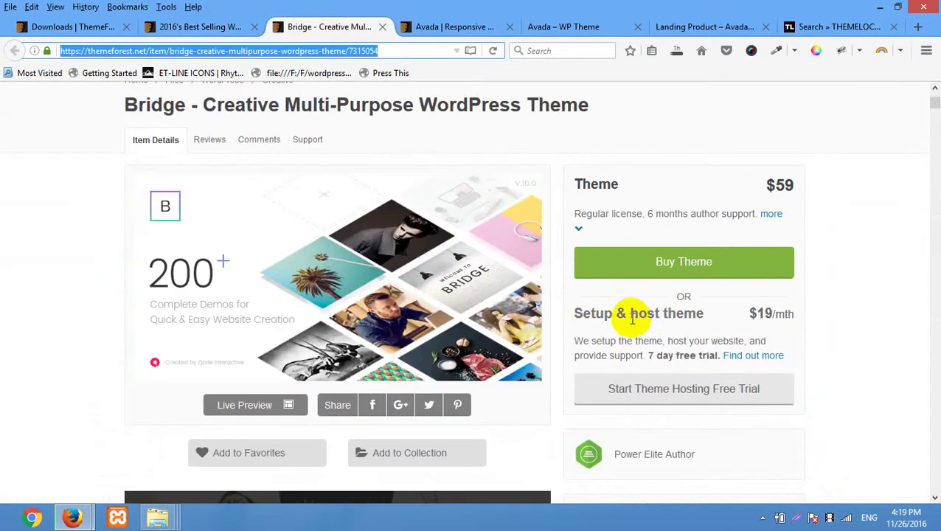
scroll(645, 273, "down", 5)
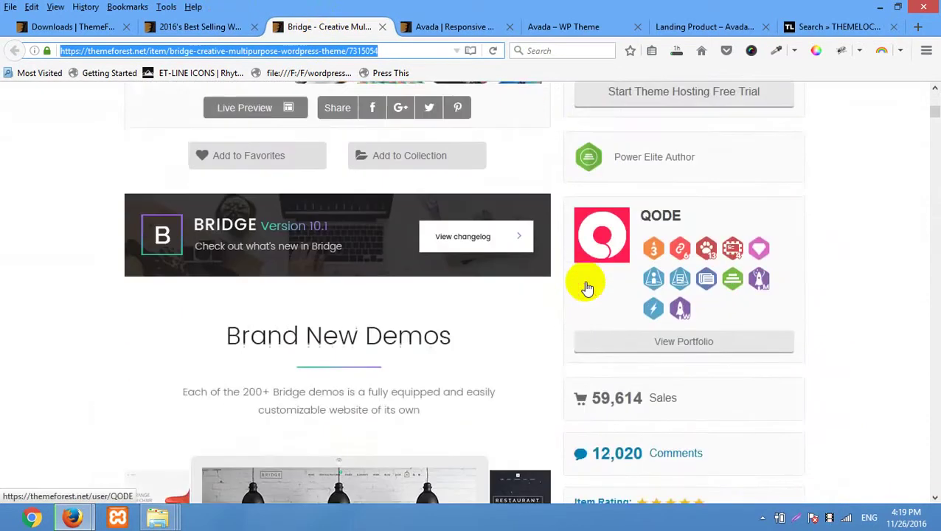
scroll(587, 288, "down", 10)
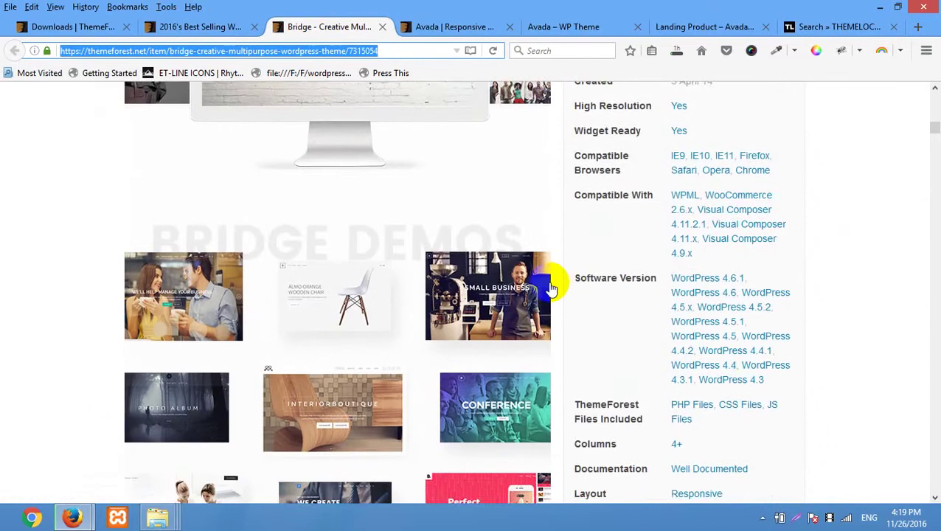
scroll(552, 287, "down", 4)
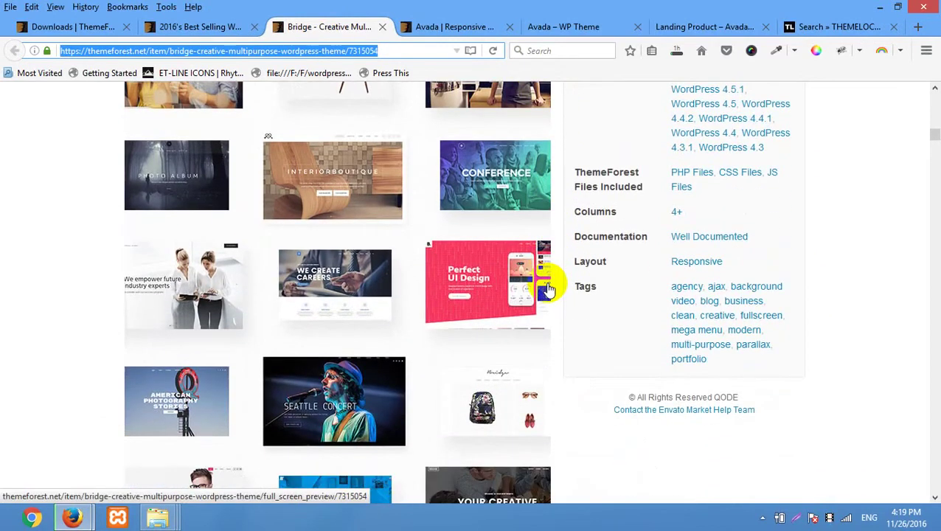
scroll(594, 290, "down", 10)
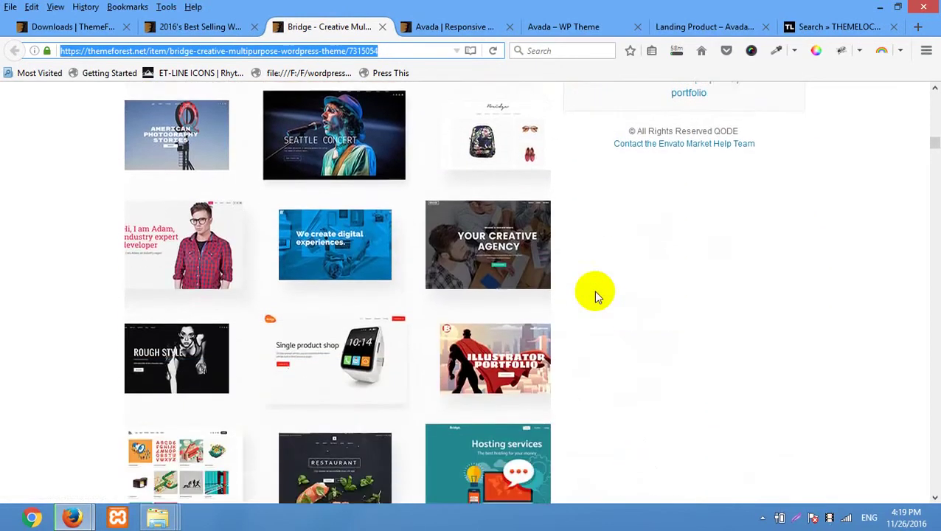
scroll(597, 294, "down", 20)
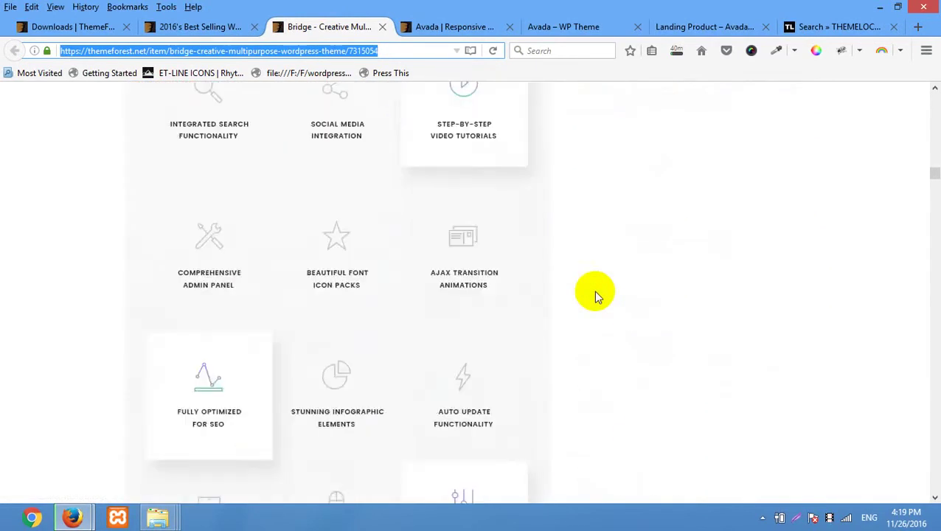
left_click_drag(935, 204, 918, 491)
- Review the Bridge page from its end back up through feature descriptions, buyer reviews and header layouts to the version banner
scroll(826, 322, "up", 5)
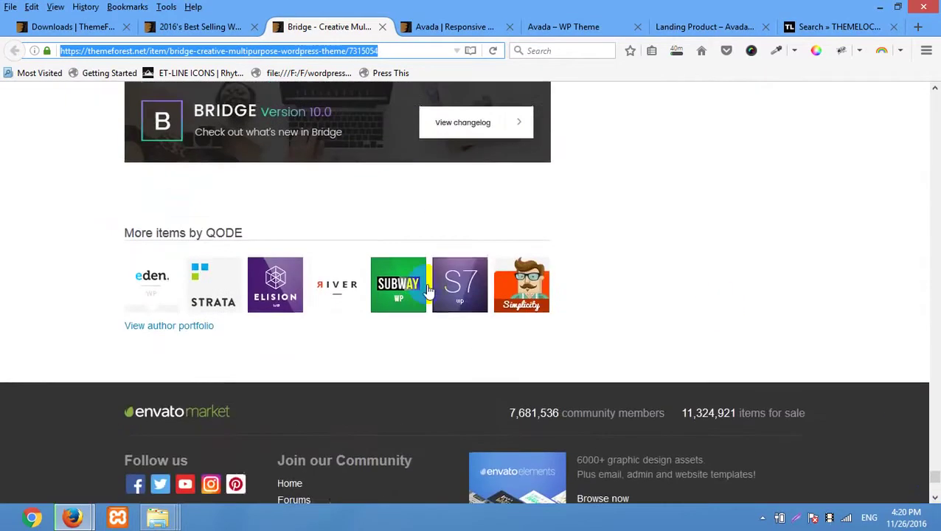
scroll(428, 291, "up", 10)
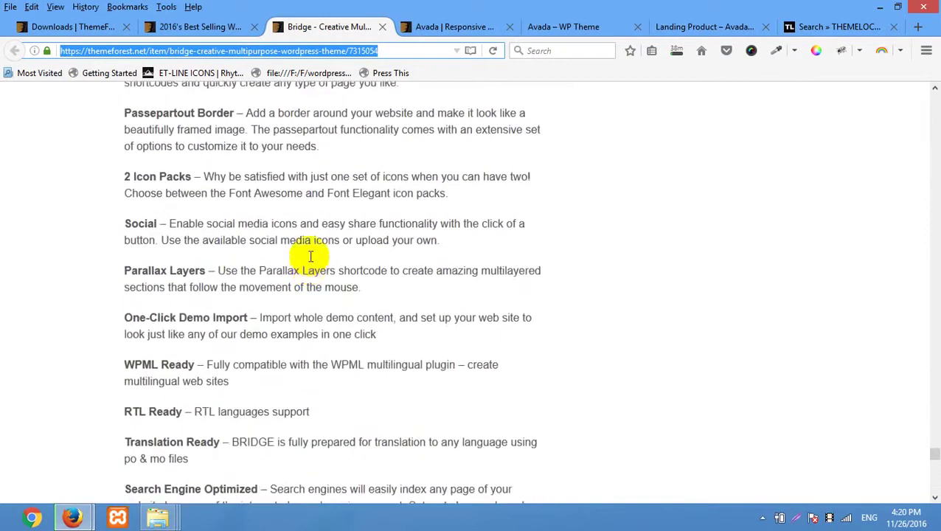
scroll(310, 256, "up", 10)
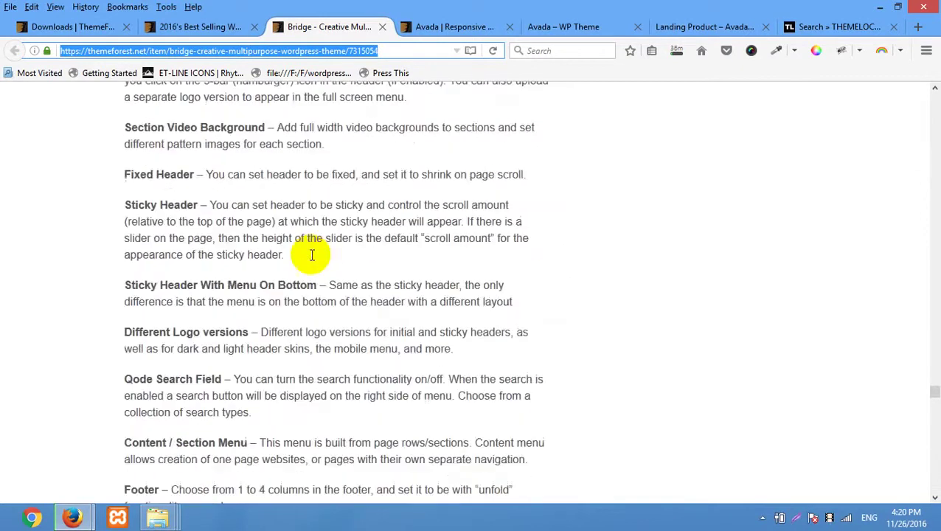
scroll(311, 256, "up", 10)
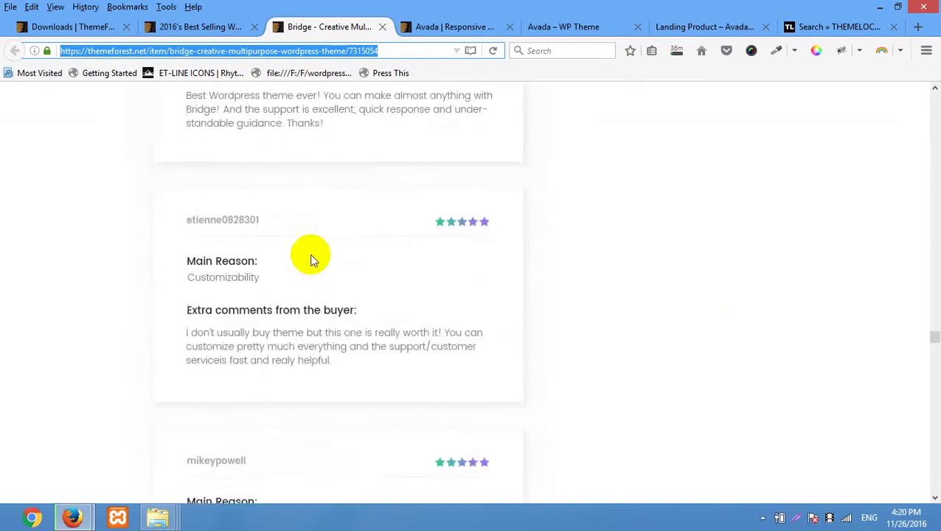
scroll(311, 260, "down", 3)
scroll(443, 296, "up", 10)
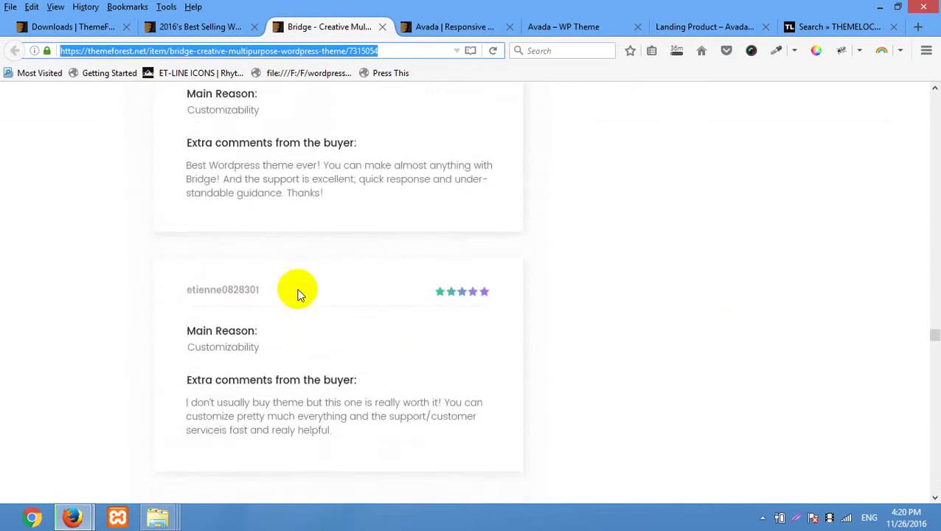
scroll(518, 239, "up", 15)
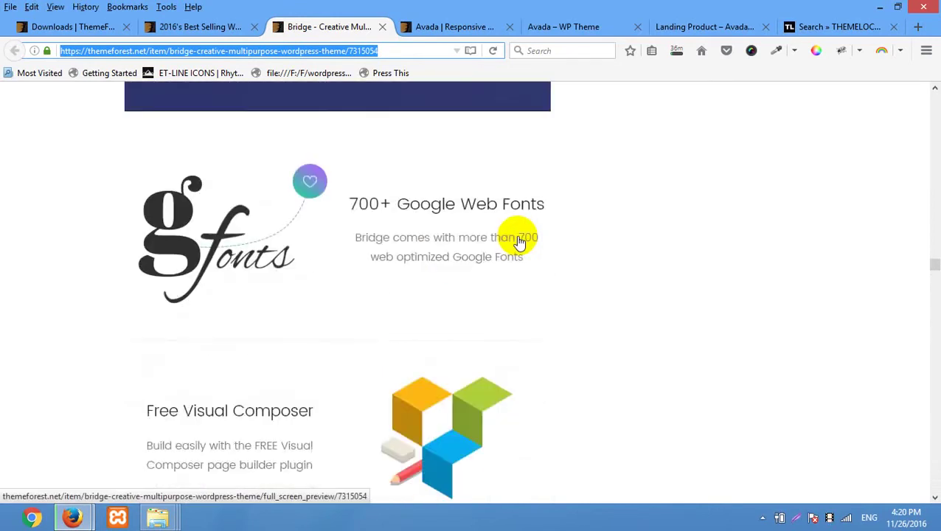
scroll(520, 243, "up", 15)
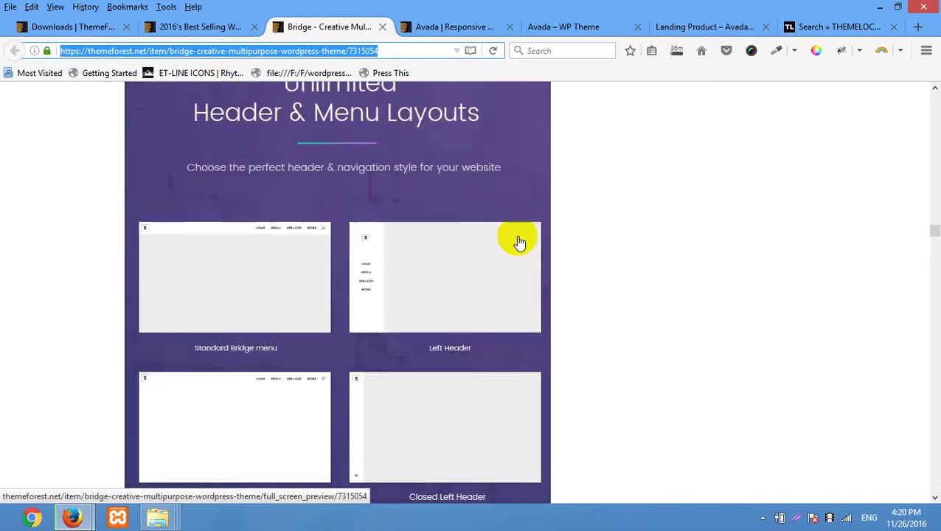
scroll(519, 243, "up", 15)
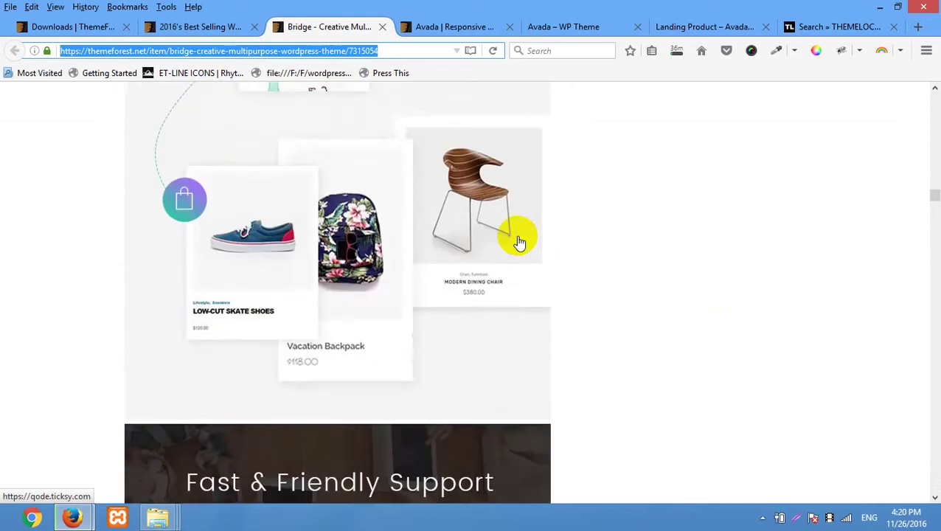
scroll(519, 242, "up", 15)
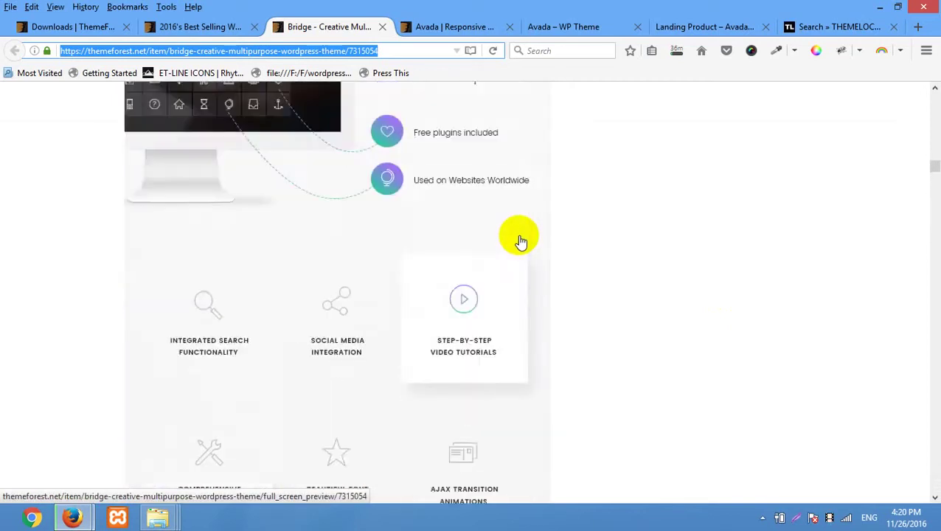
scroll(521, 242, "up", 10)
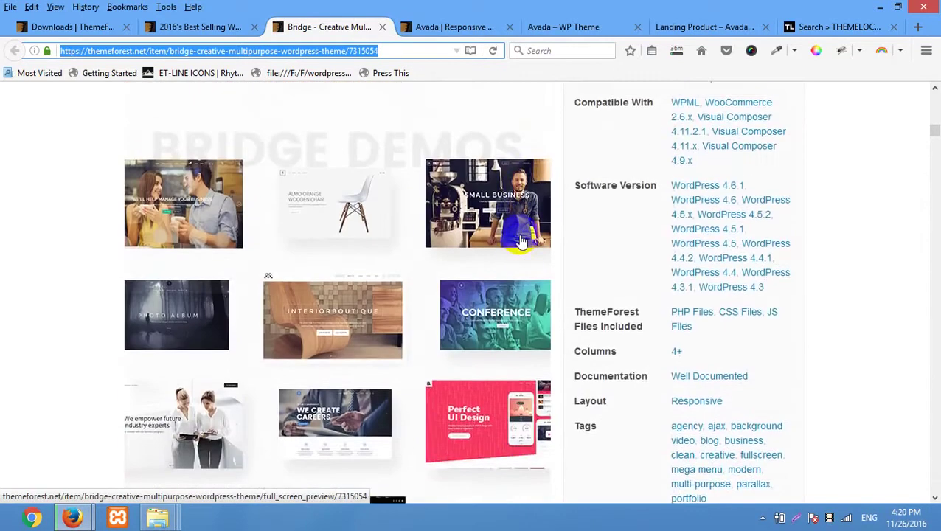
scroll(734, 277, "down", 3)
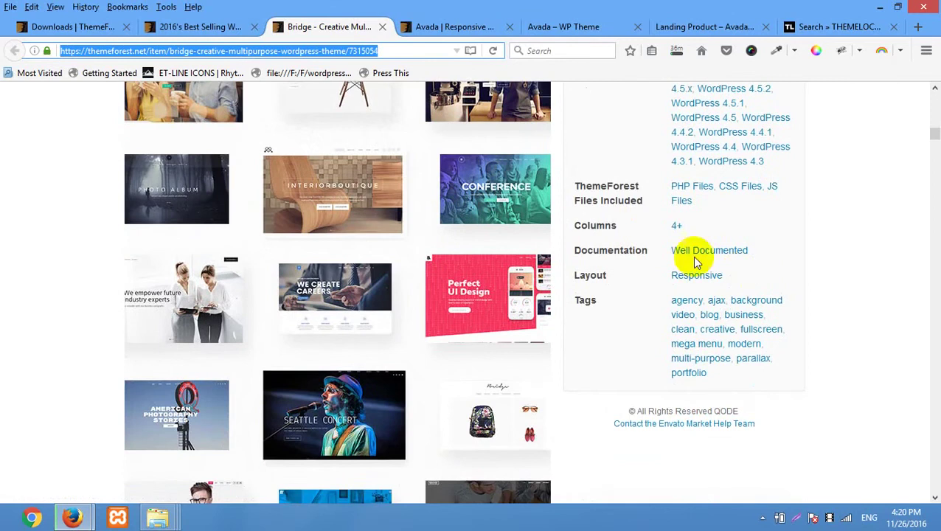
scroll(479, 170, "up", 5)
scroll(478, 170, "up", 5)
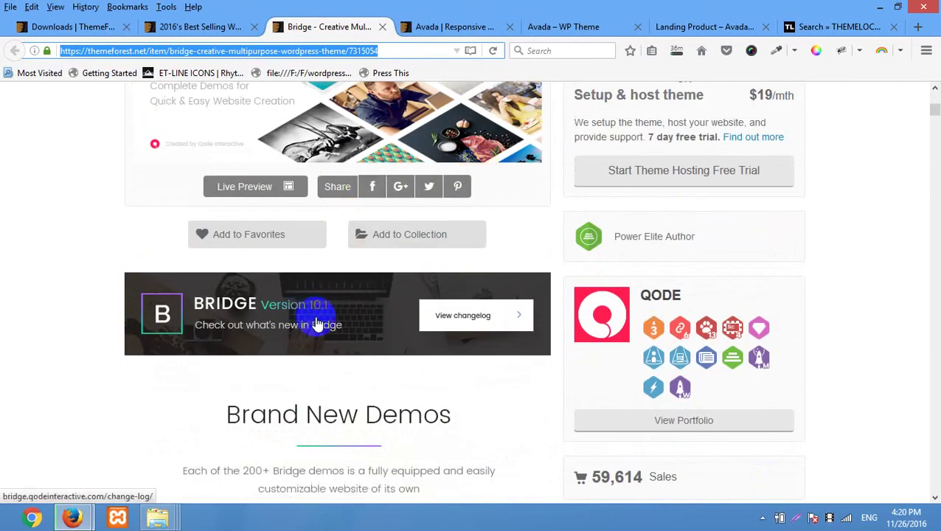
- Return to the ThemeLock search results and open the Bridge v10.0 entry in a new tab
left_click(721, 28)
left_click(611, 30)
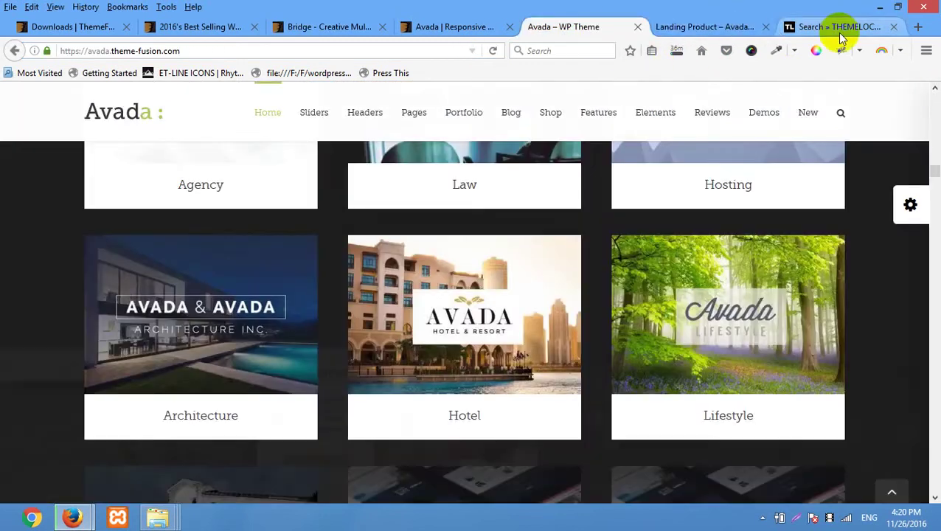
left_click(840, 29)
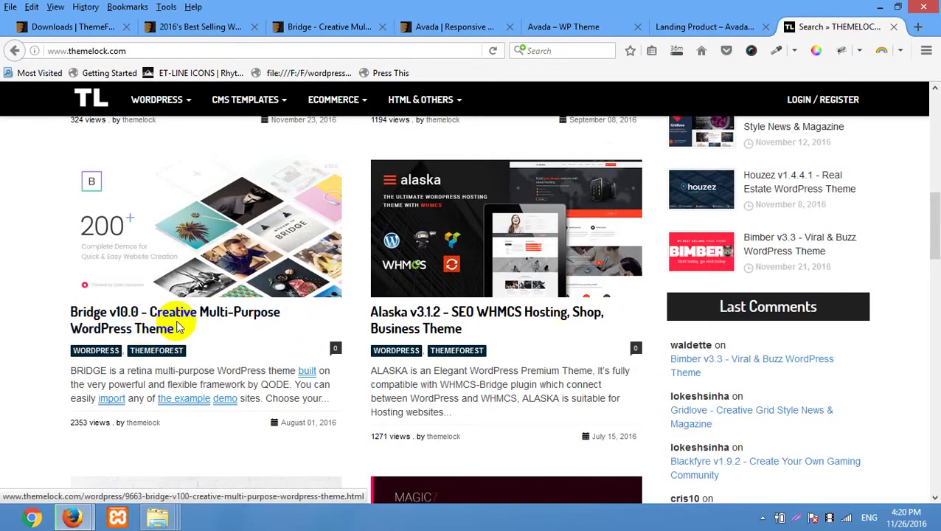
scroll(181, 330, "up", 4)
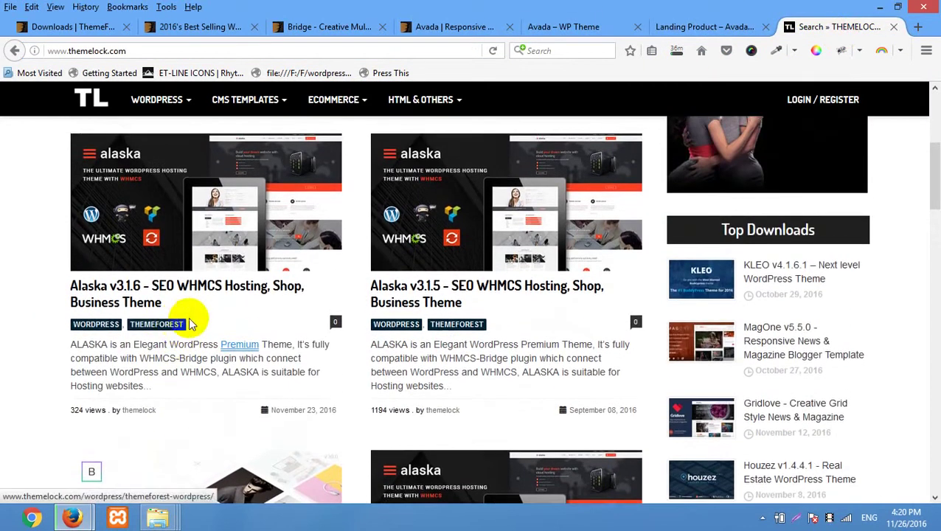
scroll(191, 320, "up", 4)
scroll(193, 323, "down", 8)
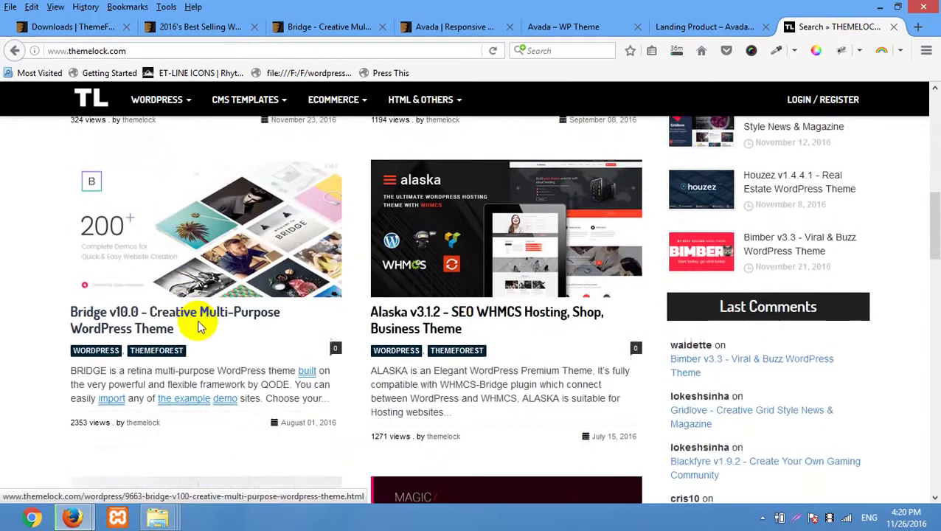
scroll(199, 329, "down", 2)
right_click(135, 206)
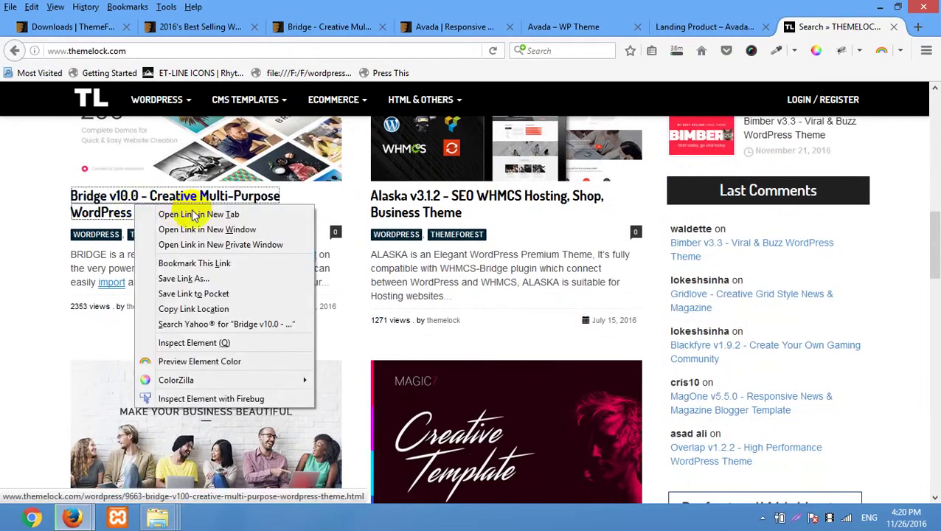
left_click(194, 215)
left_click(834, 27)
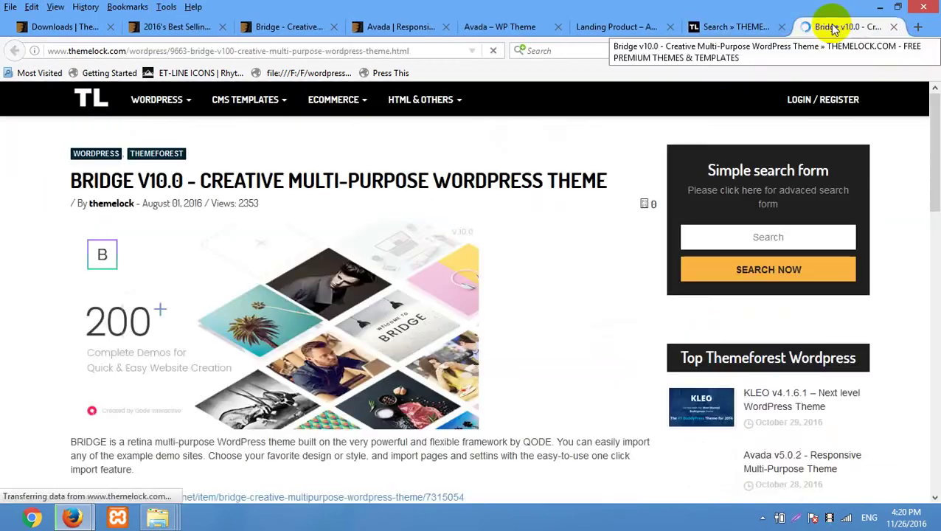
- Copy the zippyshare.com download address from the link list on the Bridge v10.0 page
scroll(309, 236, "down", 3)
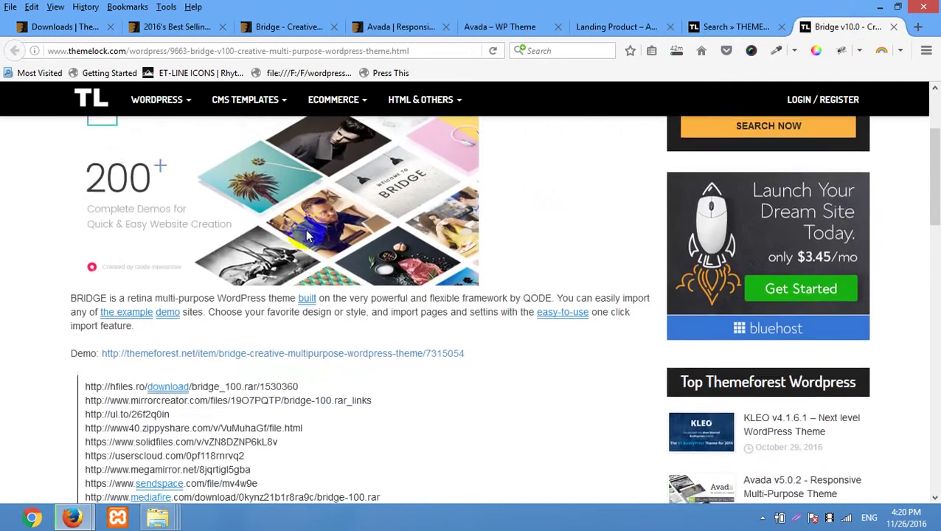
scroll(310, 221, "down", 6)
scroll(328, 225, "up", 2)
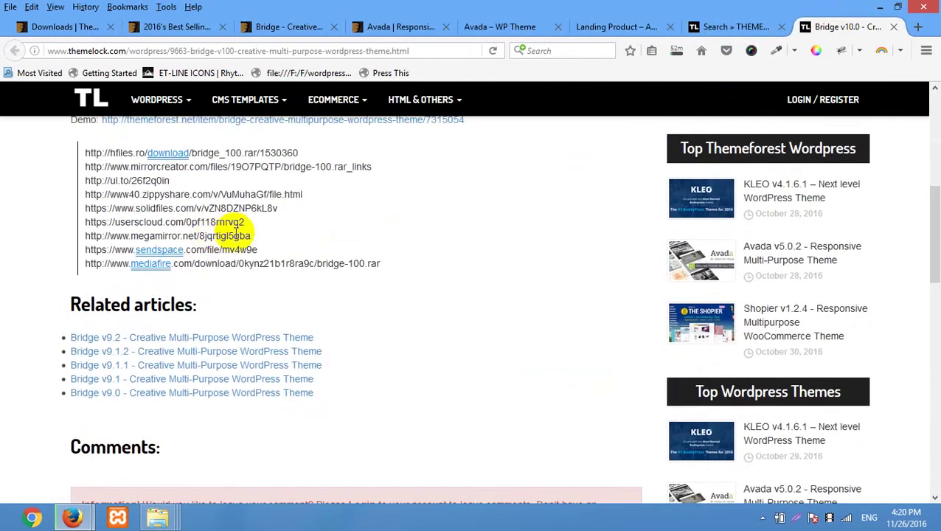
scroll(91, 289, "up", 1)
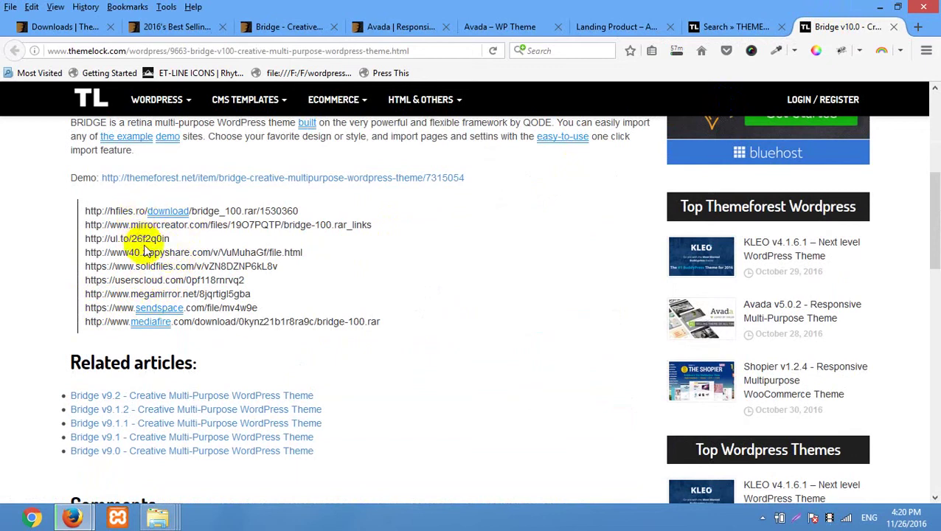
left_click_drag(304, 252, 87, 252)
key("ctrl+c")
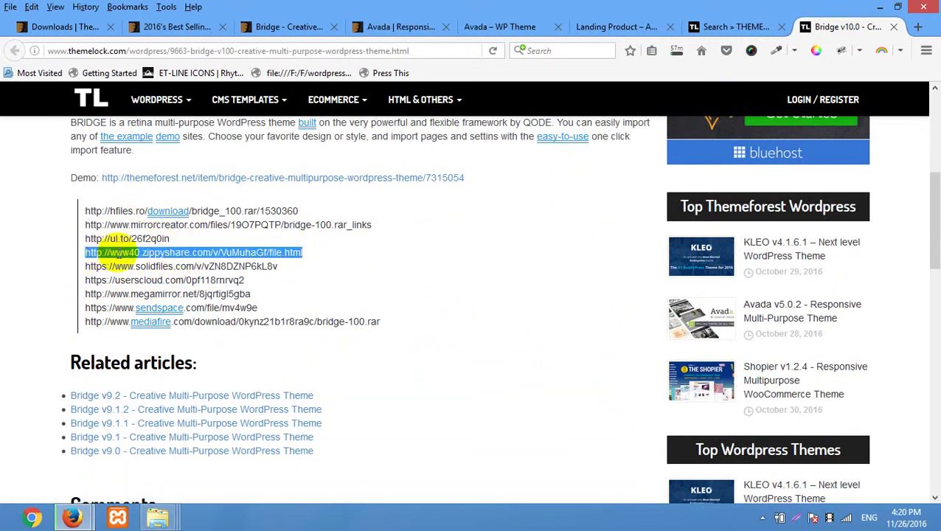
- Dismiss the PopAds pop-up window and load the copied zippyshare.com address of the Bridge v10.0 file in a new tab
right_click(124, 255)
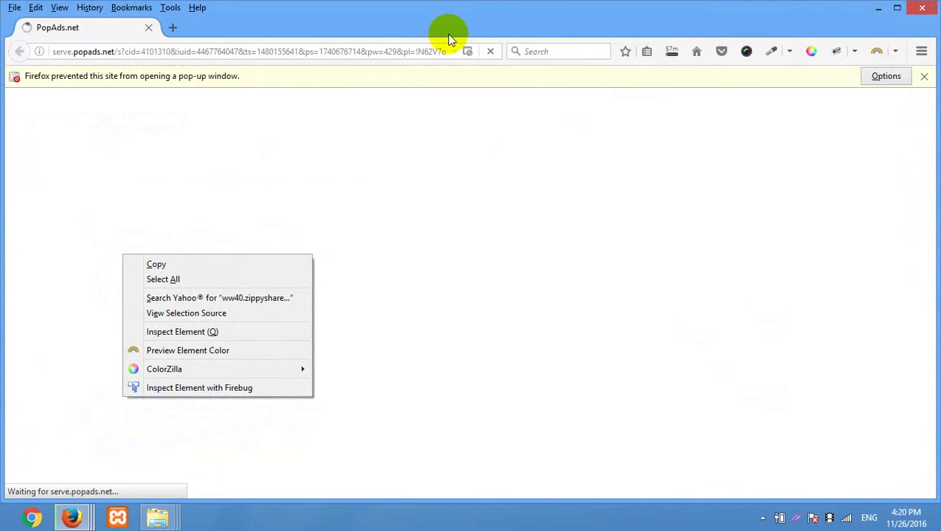
left_click(932, 9)
left_click_drag(331, 249, 95, 250)
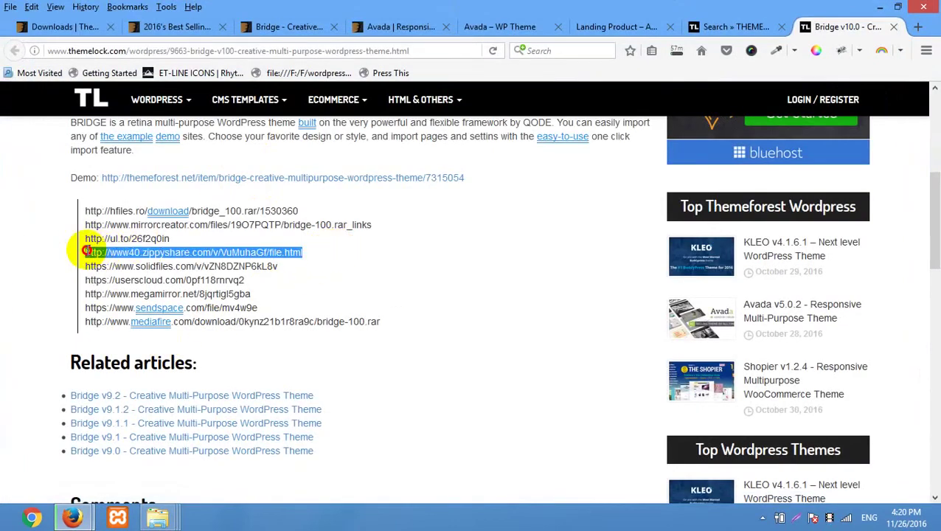
left_click(917, 26)
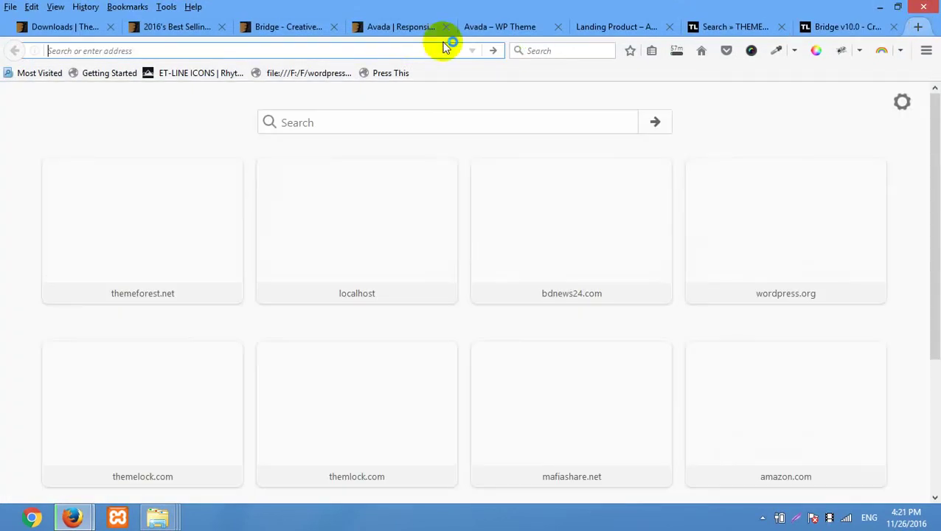
key("ctrl+v")
key("Return")
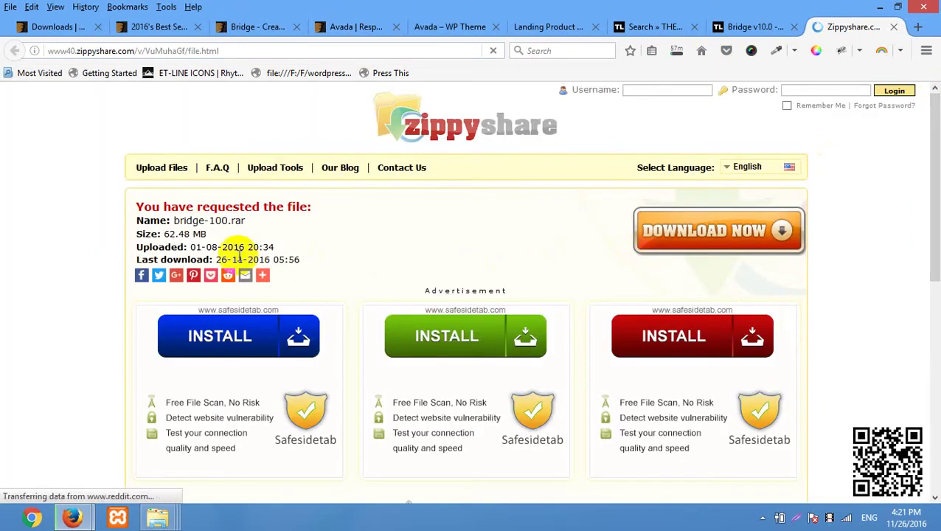
- Download bridge-100.rar from Zippyshare, close the Media@Cloud ad tab it opens, and check the download progress
left_click(719, 231)
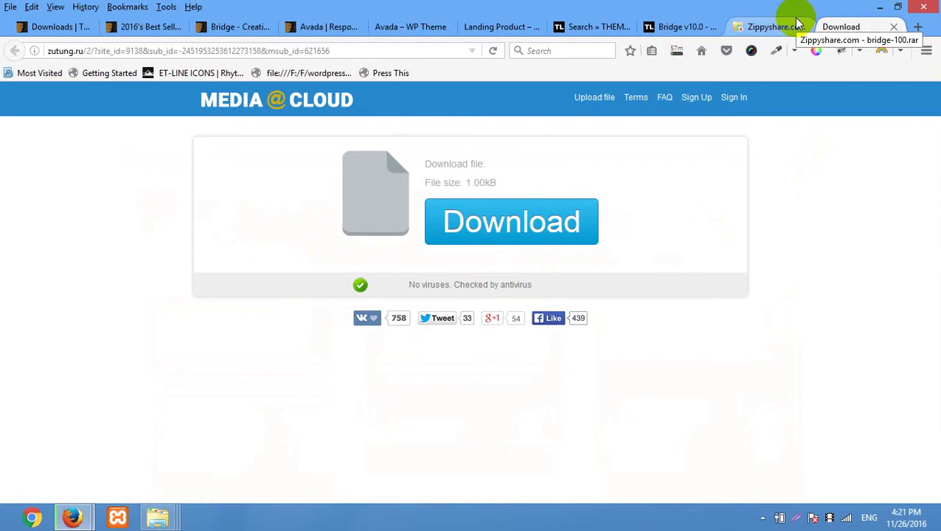
left_click(781, 25)
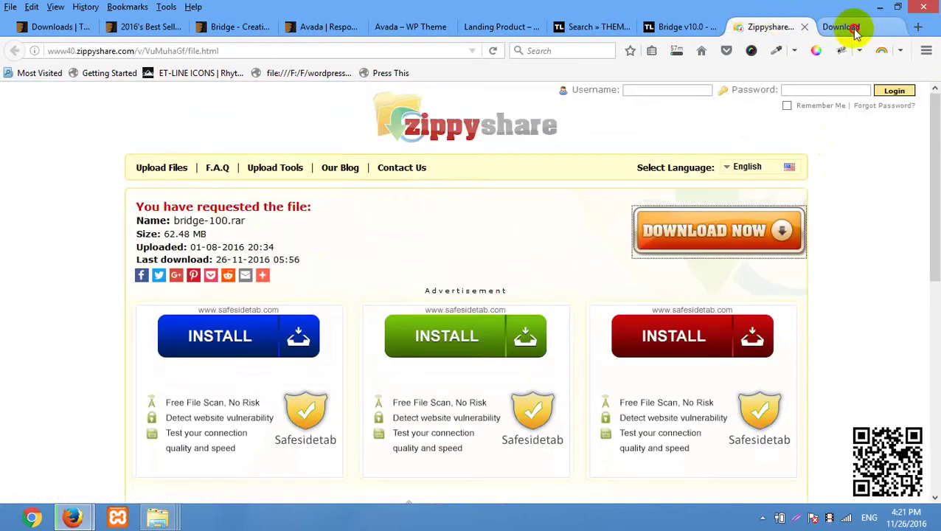
left_click(854, 28)
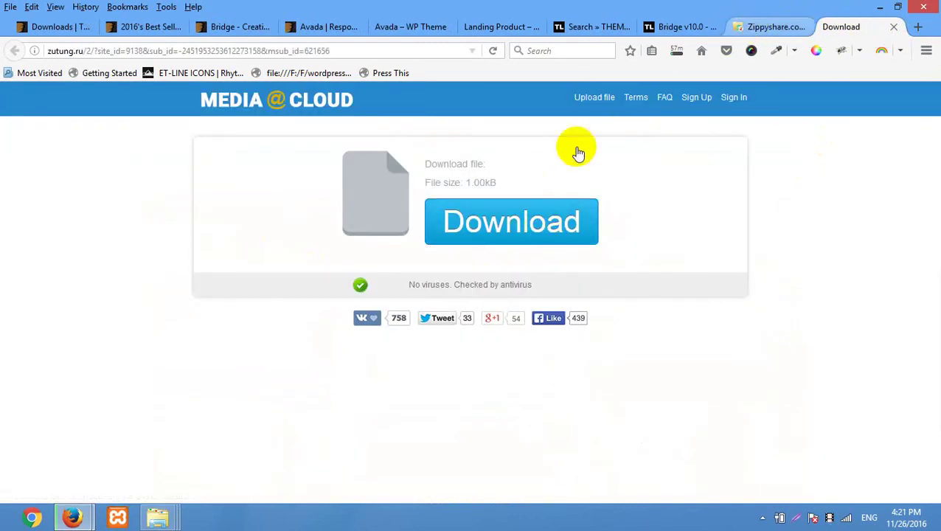
key("ctrl+shift+Tab")
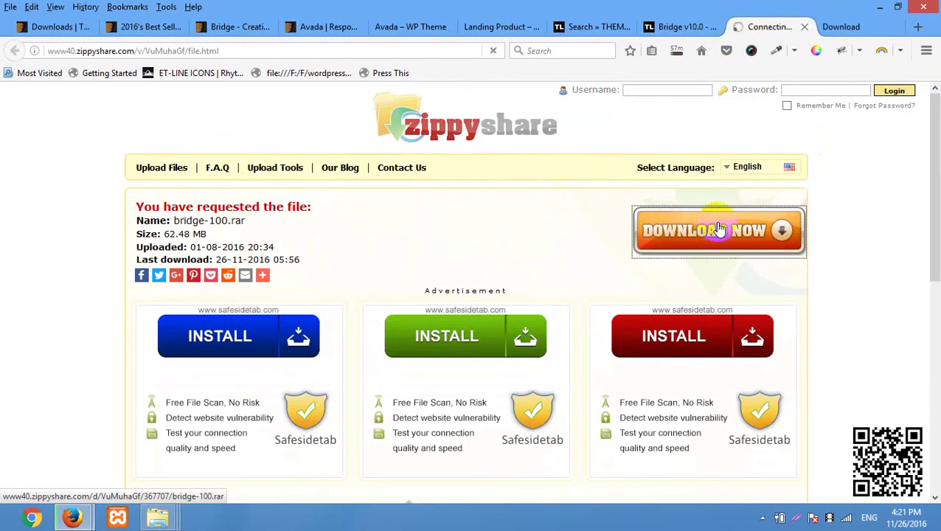
left_click(639, 369)
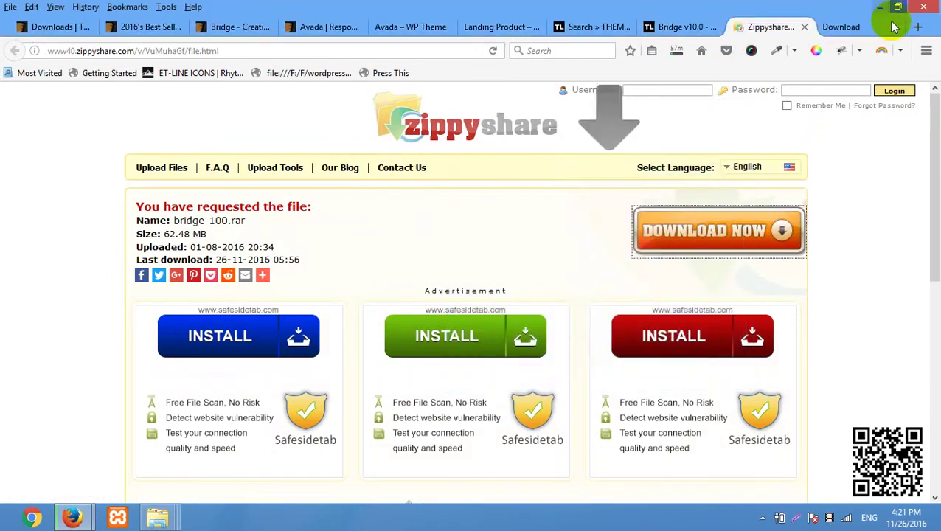
left_click(894, 27)
left_click(898, 26)
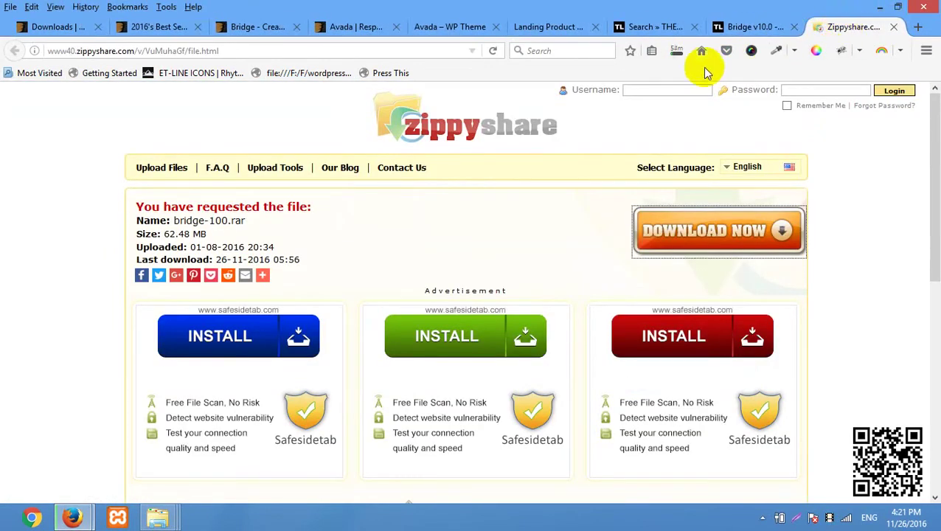
left_click(676, 50)
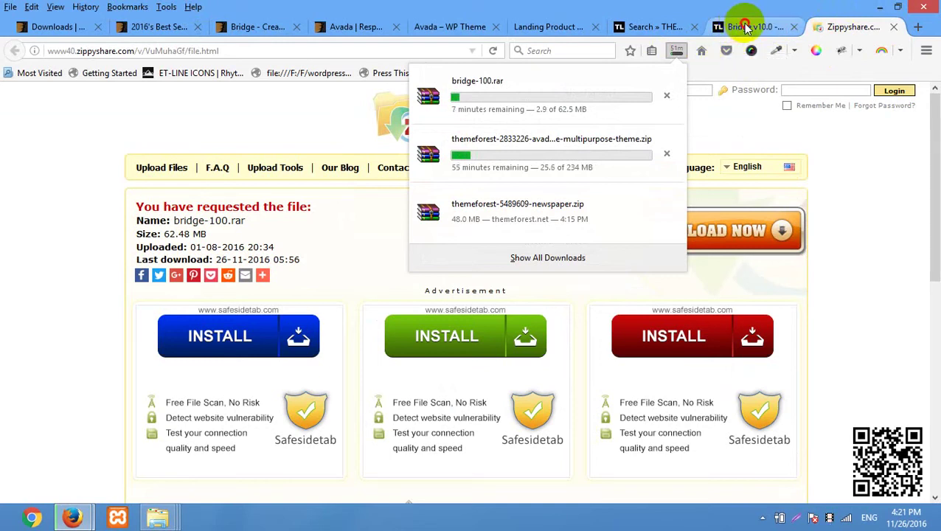
- Return to the Bridge theme's ThemeForest page, open its live preview in a new tab and remove the Envato Market frame
left_click(747, 28)
left_click(644, 28)
left_click(547, 28)
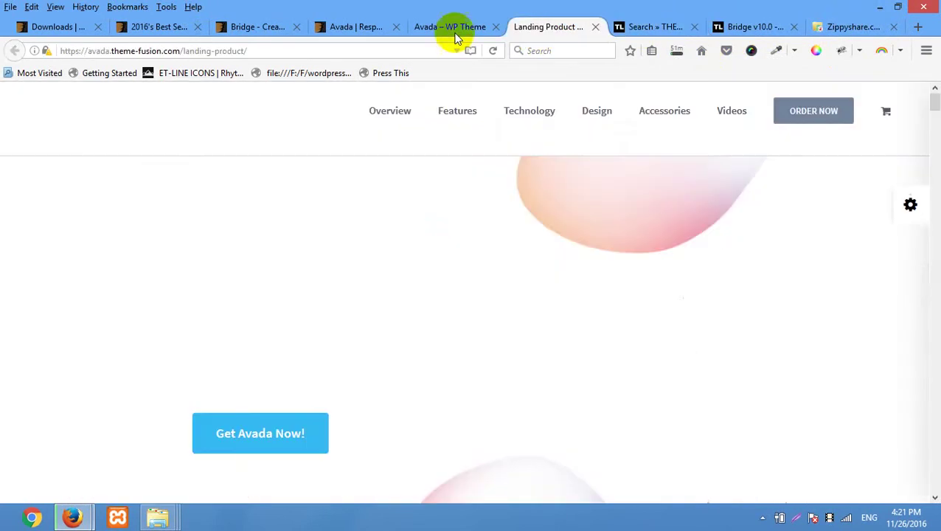
left_click(433, 26)
left_click(329, 28)
left_click(259, 27)
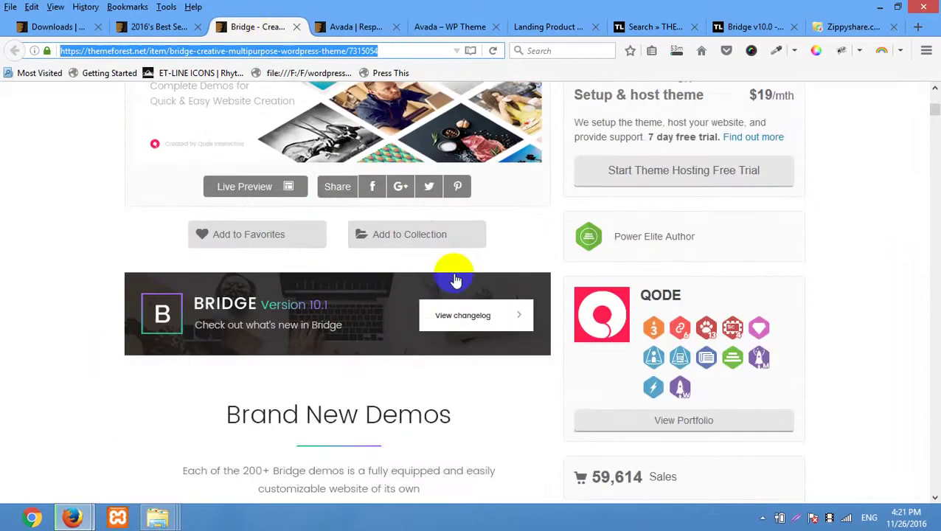
scroll(455, 279, "up", 5)
right_click(231, 415)
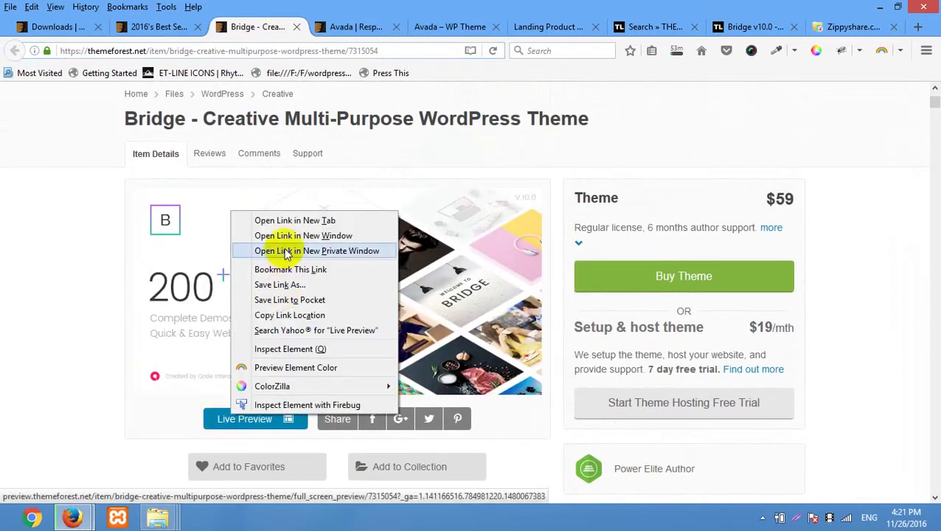
left_click(355, 219)
left_click(332, 26)
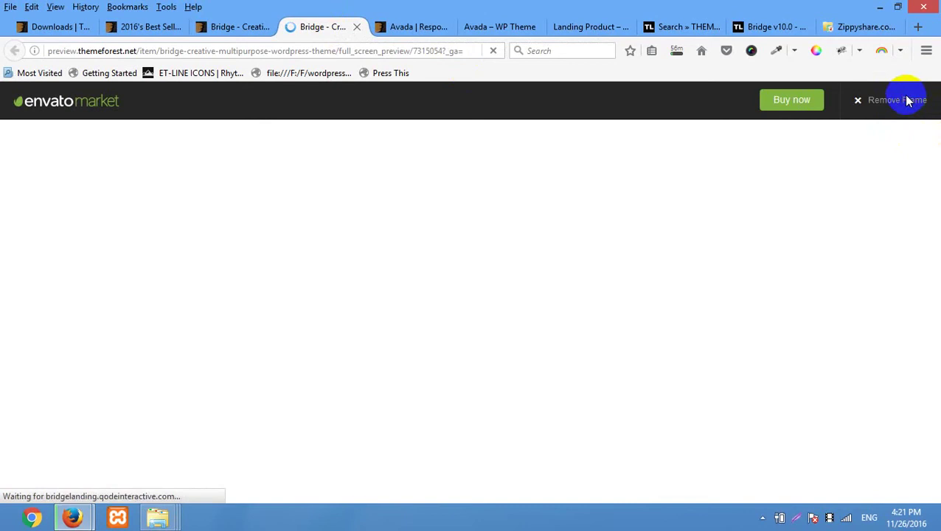
left_click(905, 101)
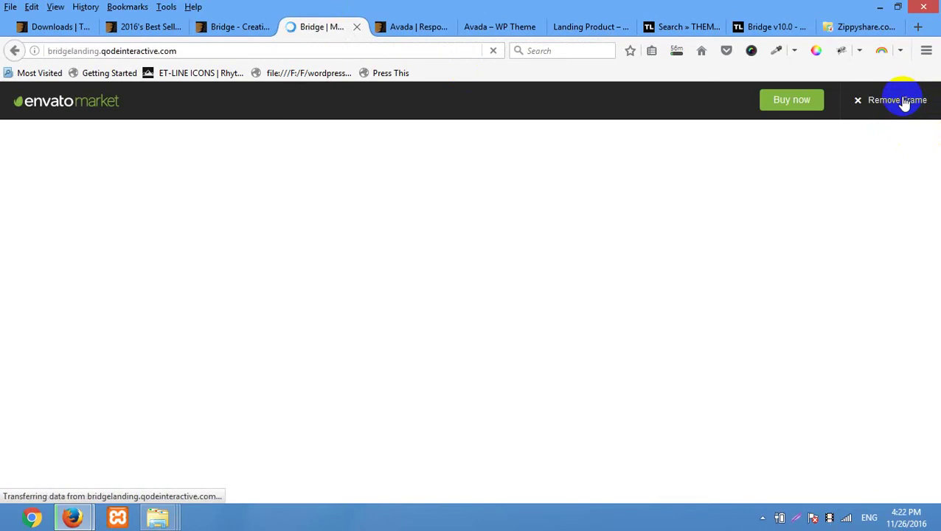
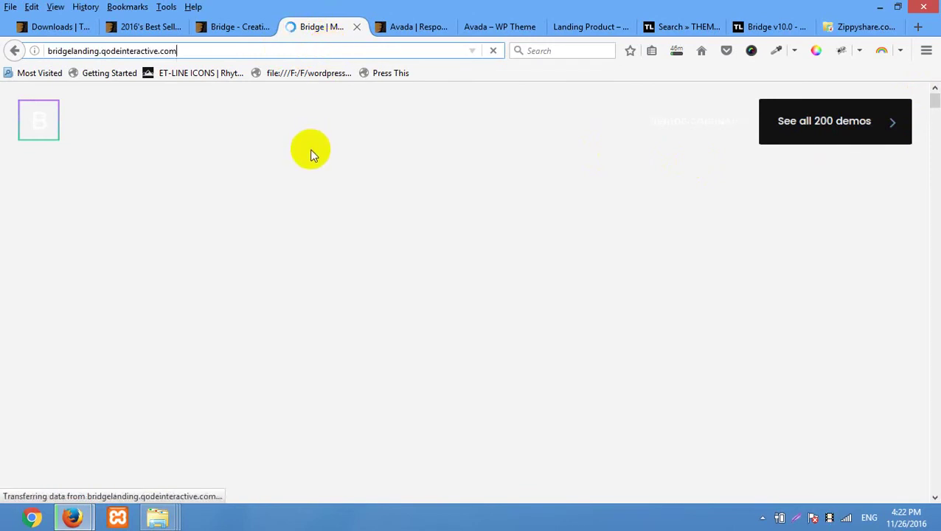
- Look through the Bridge landing page, covering its intro banner, Full Website Solutions, portfolio demos and feature overview
scroll(382, 159, "down", 8)
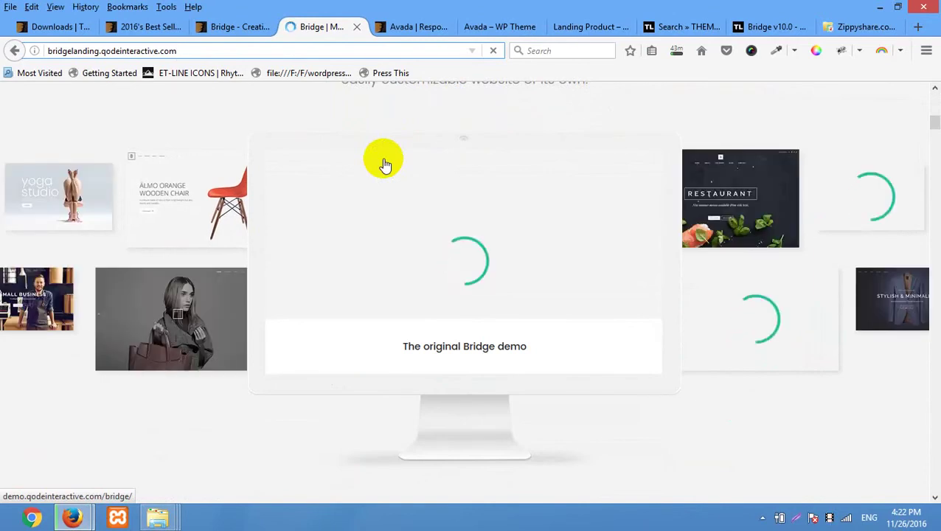
scroll(386, 171, "down", 5)
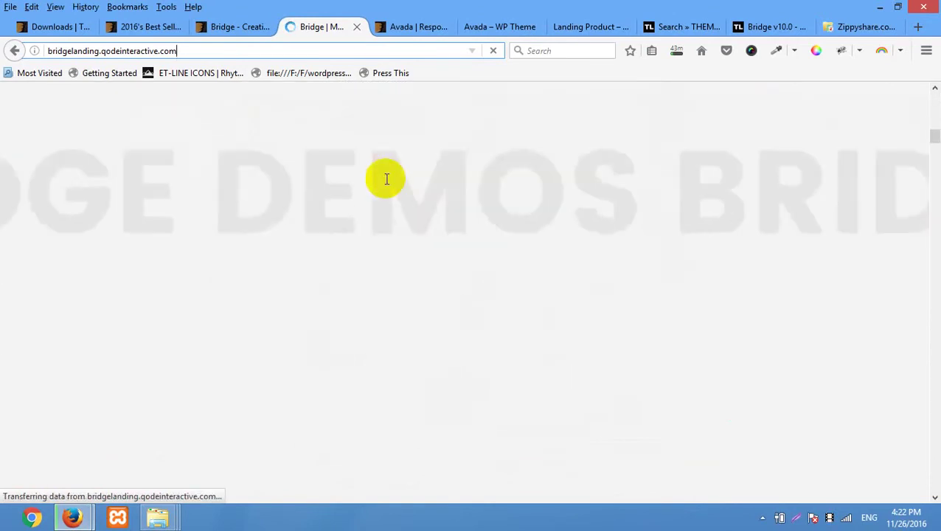
scroll(386, 179, "down", 1)
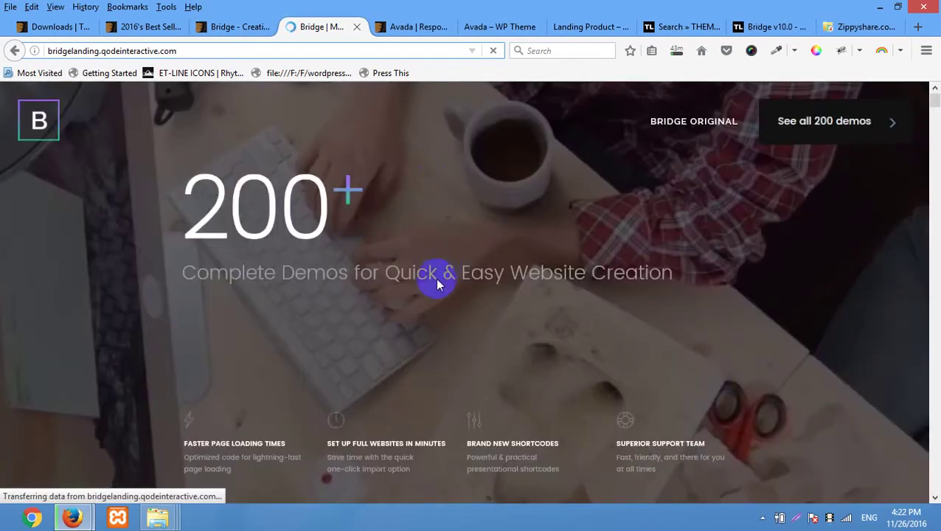
scroll(438, 284, "down", 5)
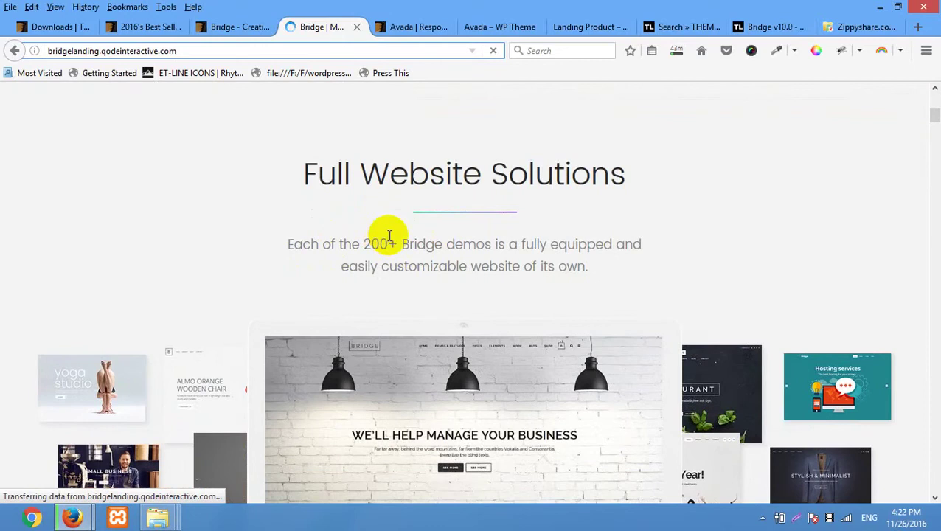
scroll(389, 236, "down", 5)
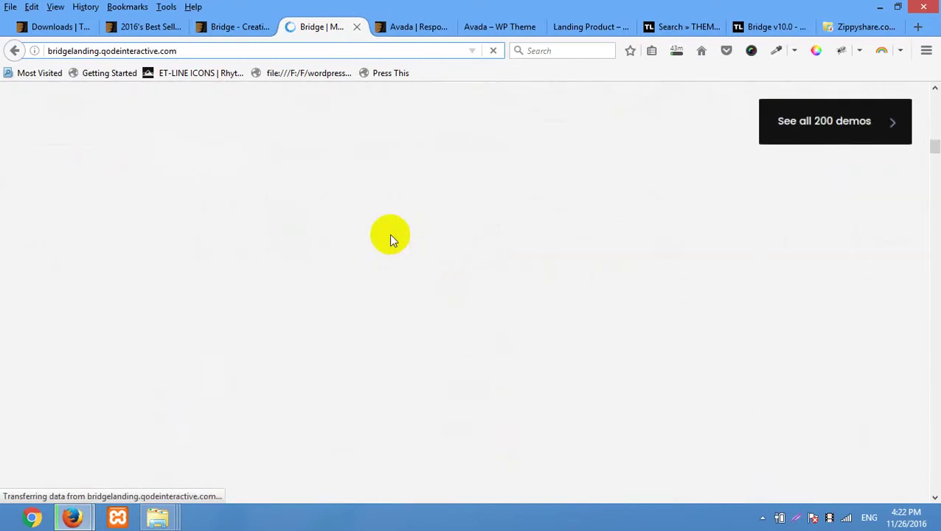
scroll(390, 234, "up", 9)
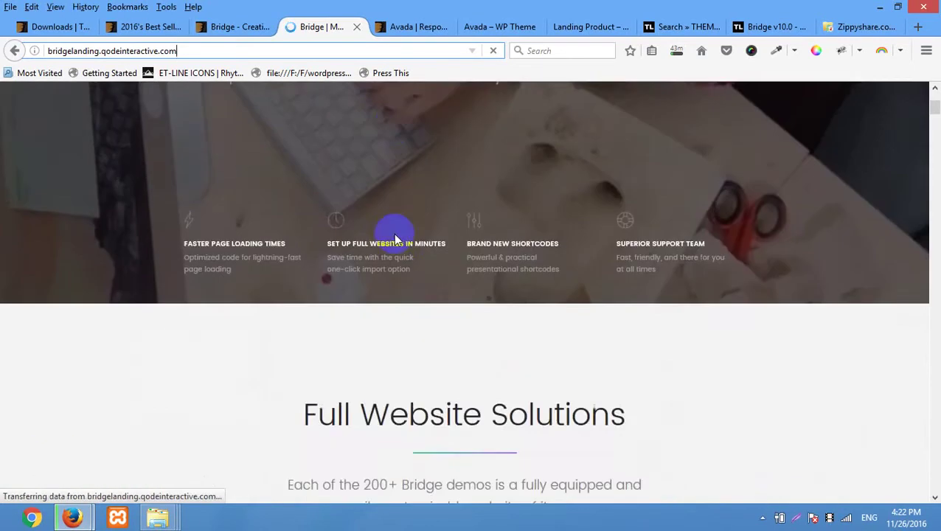
scroll(394, 233, "up", 2)
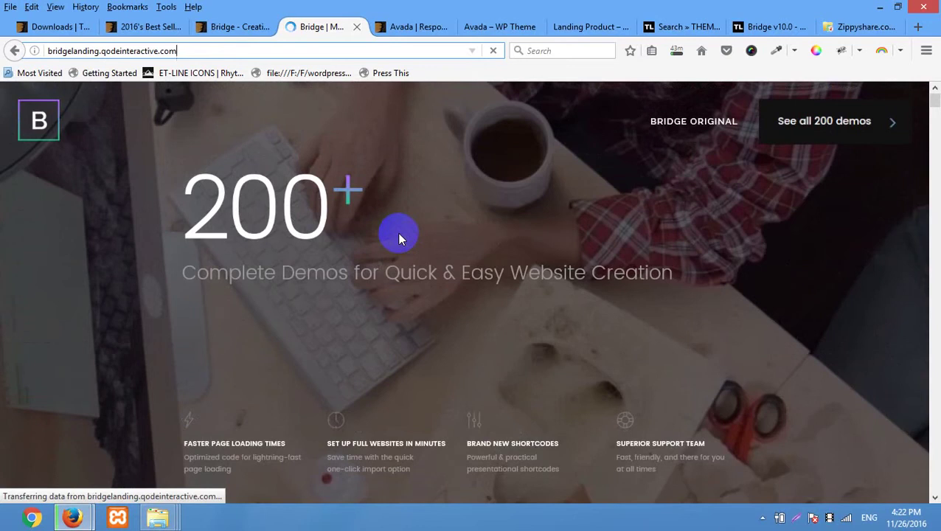
scroll(399, 233, "down", 8)
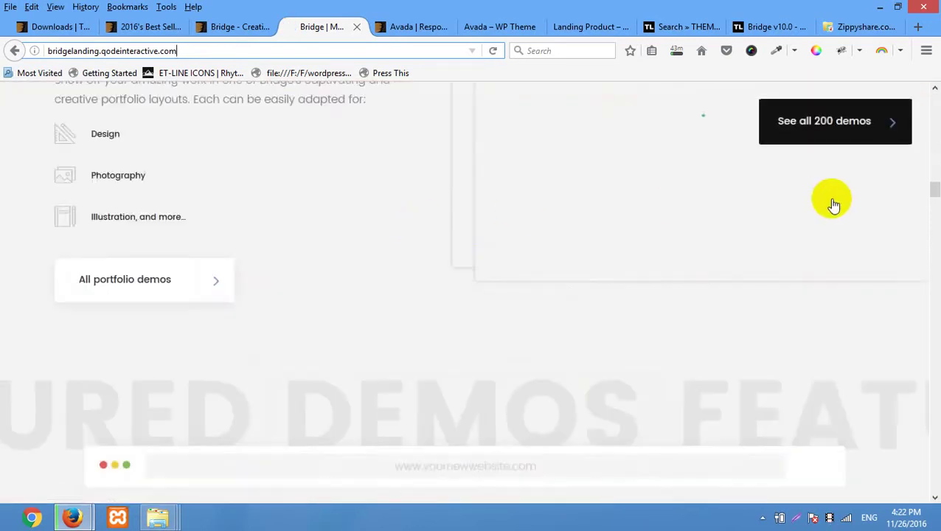
scroll(835, 203, "down", 3)
scroll(291, 243, "down", 10)
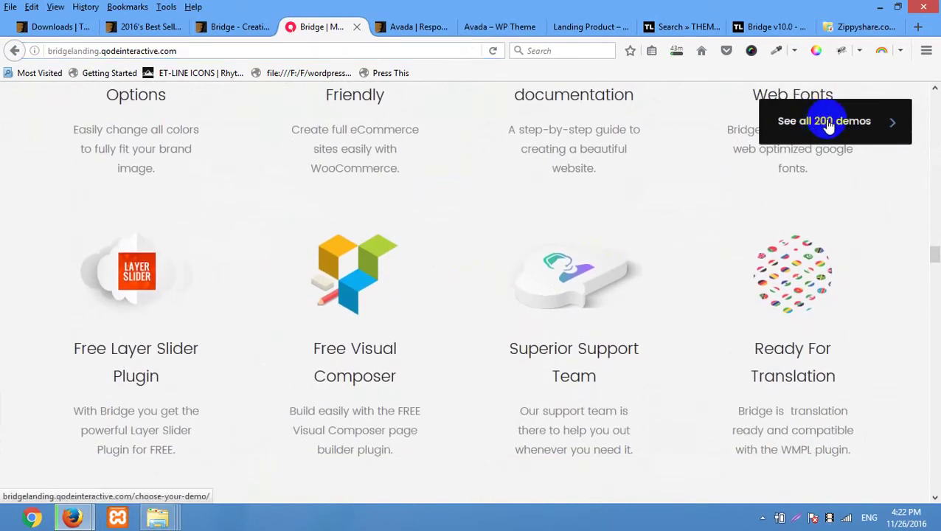
- Open the overview of all 200 Bridge demos and close the landing page tab
left_click(824, 120)
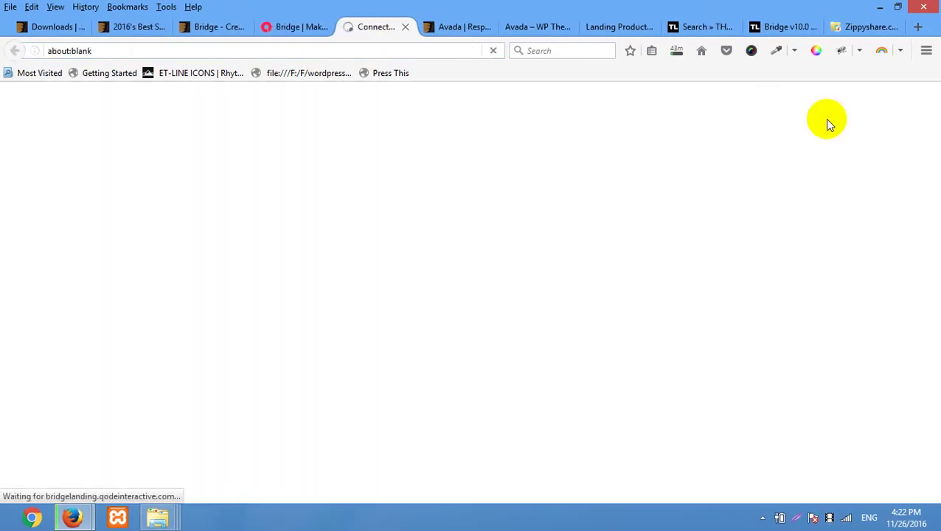
left_click(329, 28)
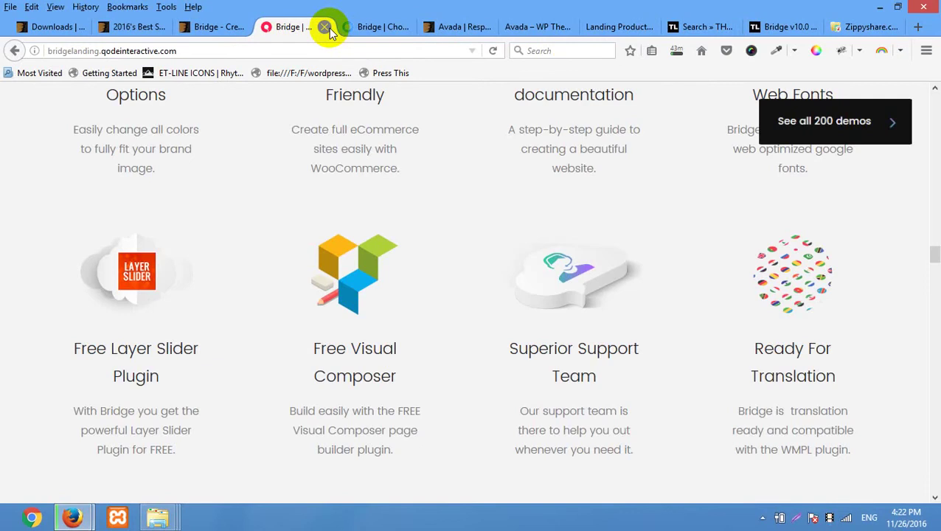
left_click(325, 27)
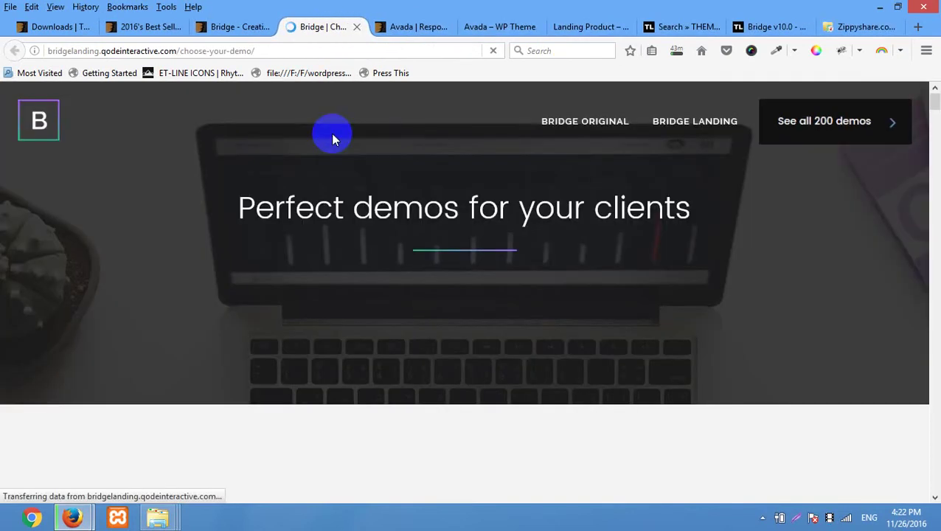
scroll(476, 233, "down", 3)
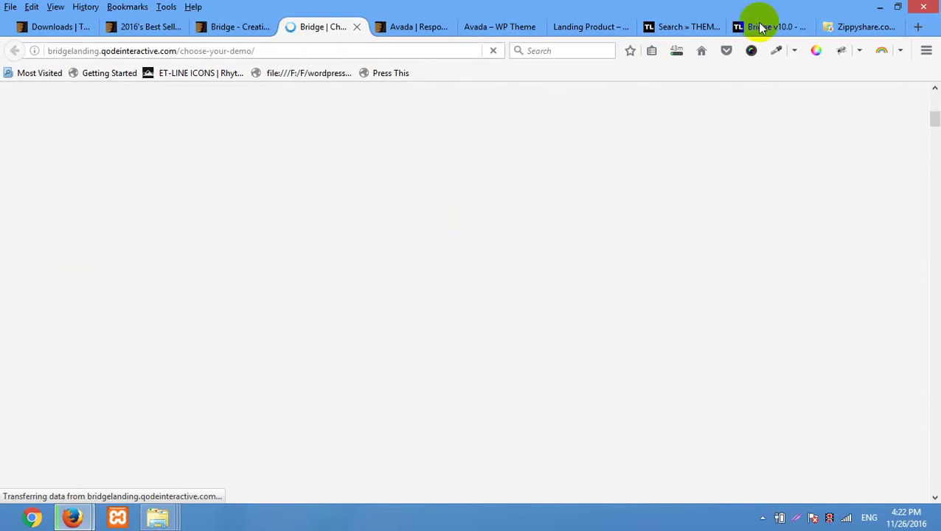
- Pause the Avada multipurpose theme zip download while leaving the bridge-100.rar download running
left_click(683, 57)
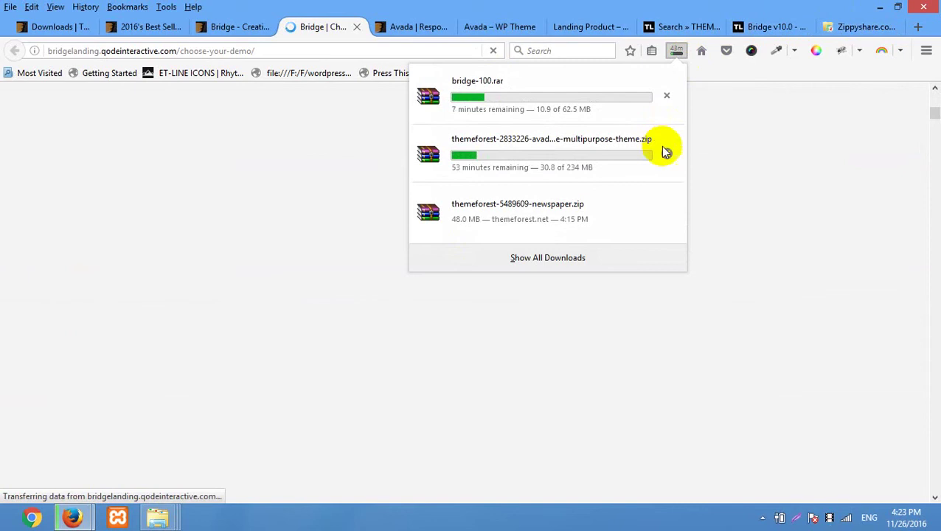
right_click(592, 147)
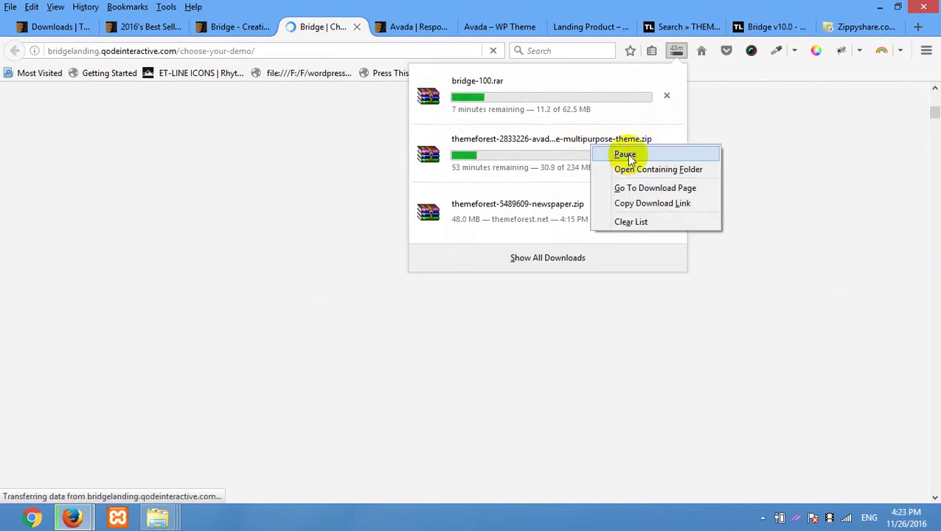
left_click(627, 155)
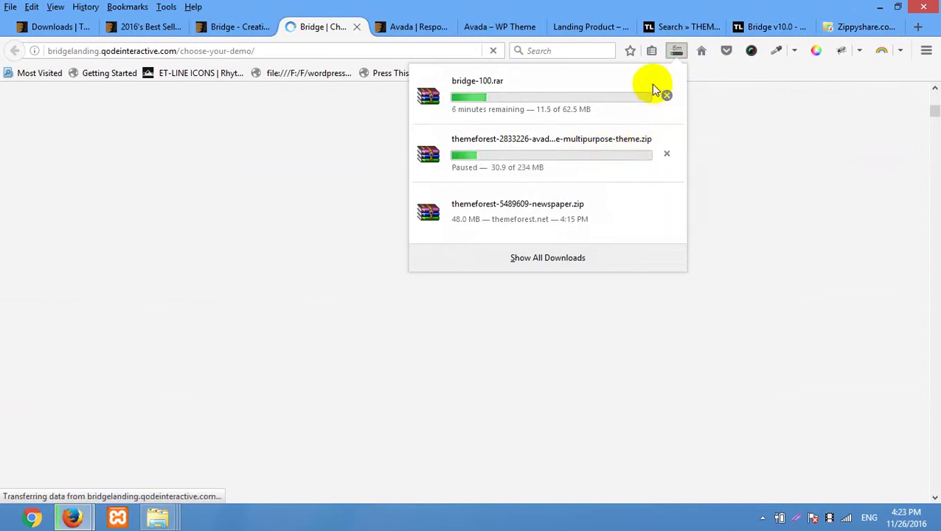
right_click(568, 137)
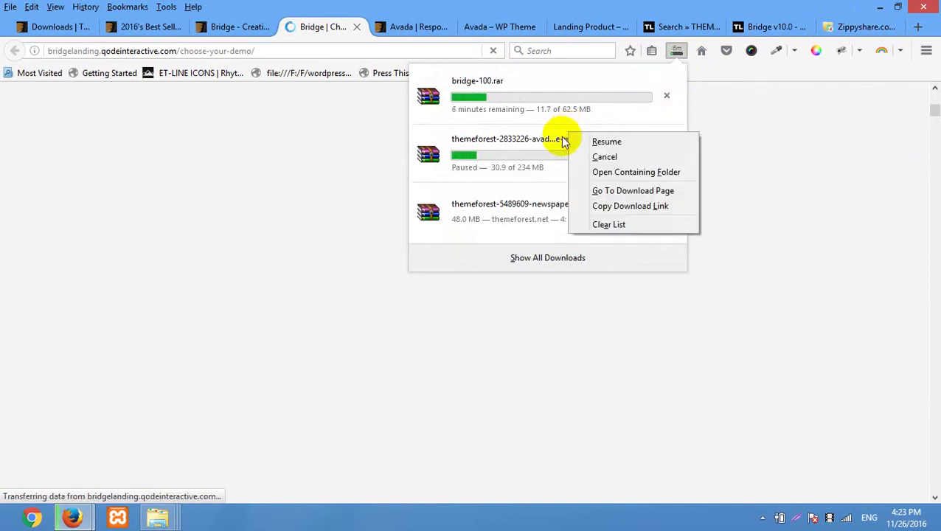
left_click(328, 27)
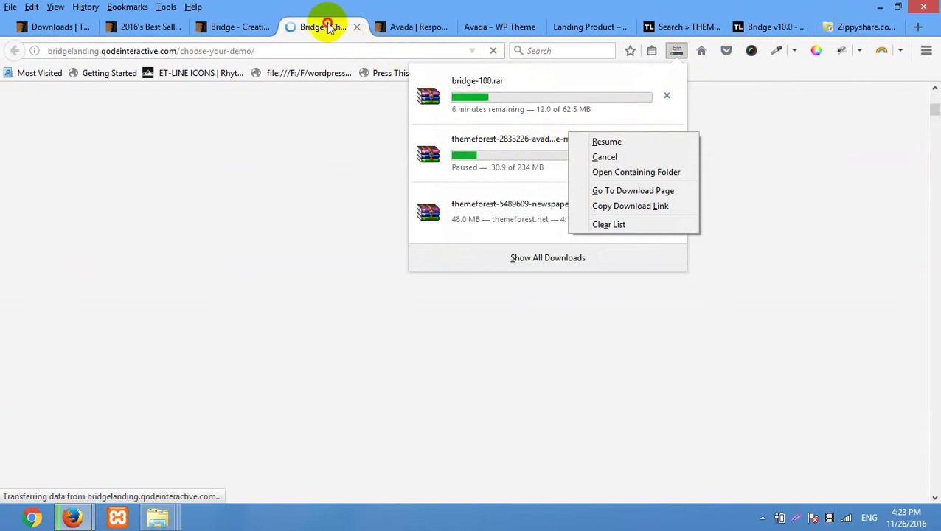
- Look back through the purchased items on the ThemeForest downloads page, from Avada up to WooSwatches, and open the ThemeForest home page
left_click(325, 49)
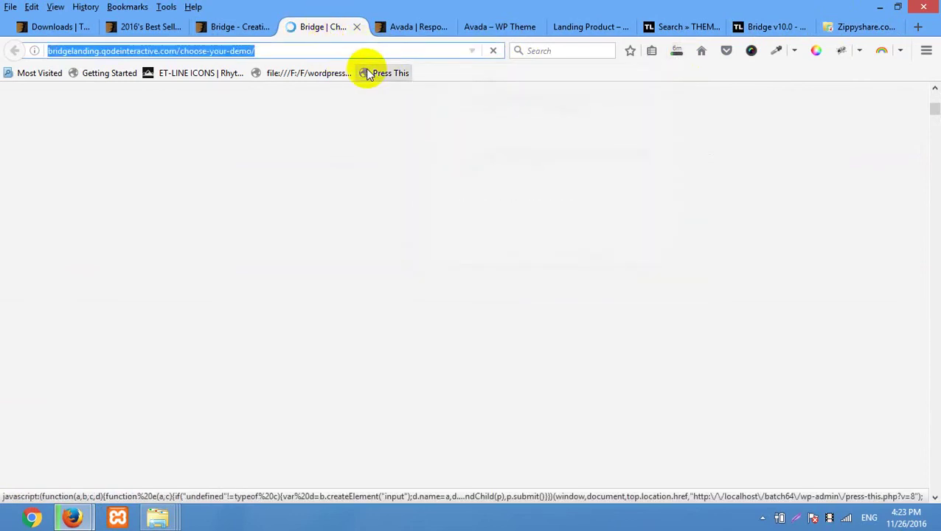
left_click(57, 27)
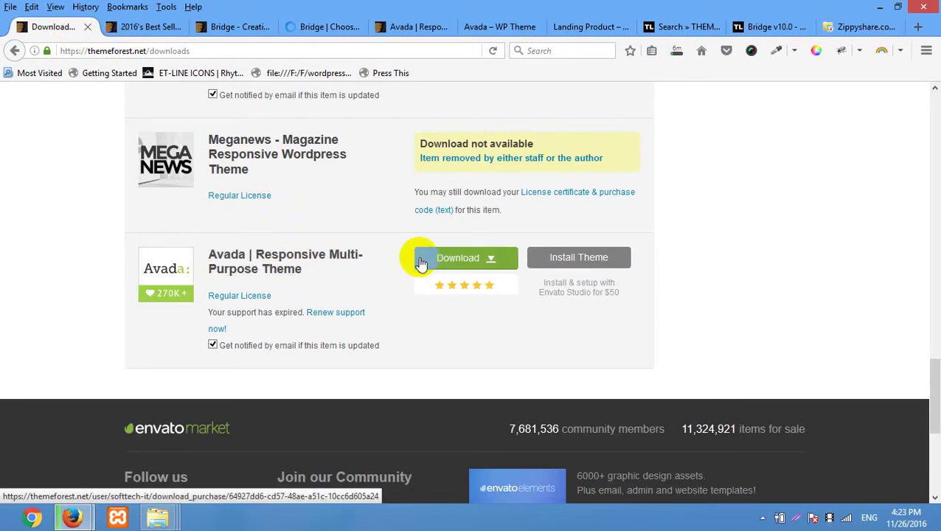
scroll(421, 263, "up", 10)
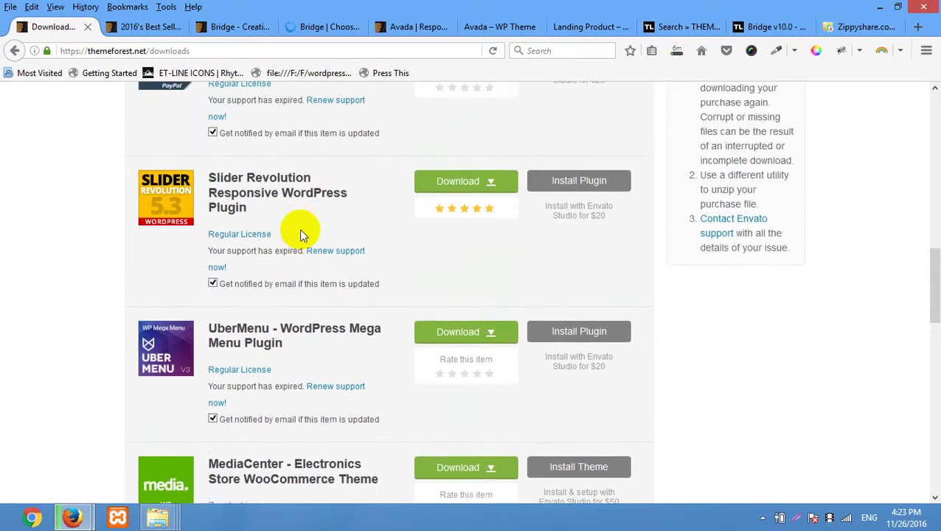
scroll(300, 235, "up", 5)
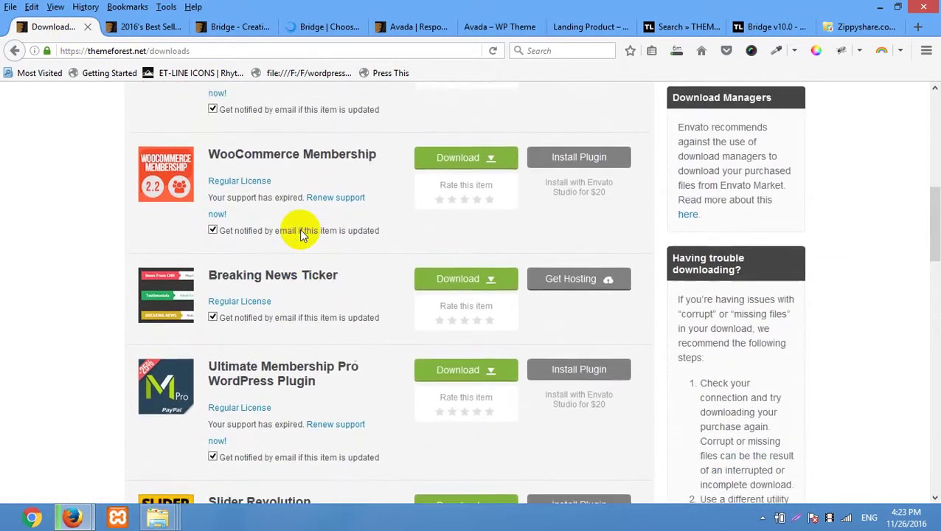
scroll(299, 230, "up", 6)
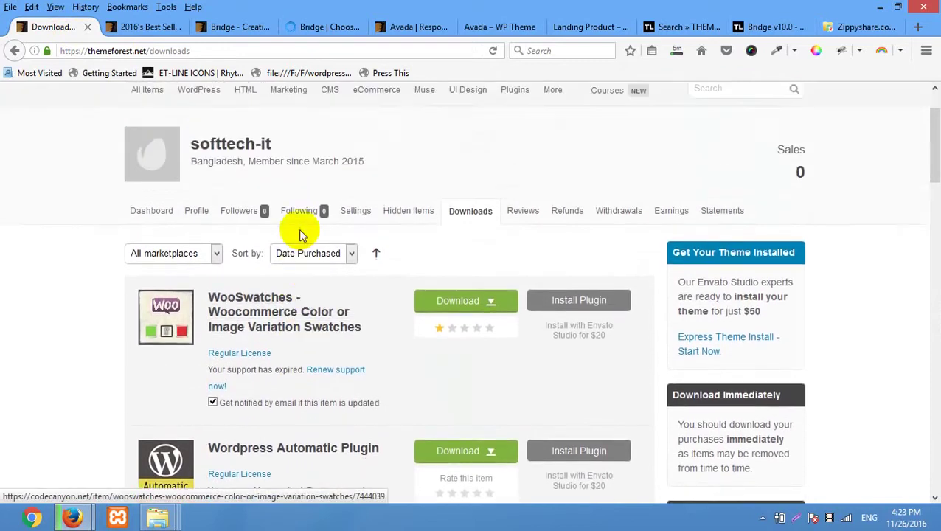
scroll(299, 234, "up", 2)
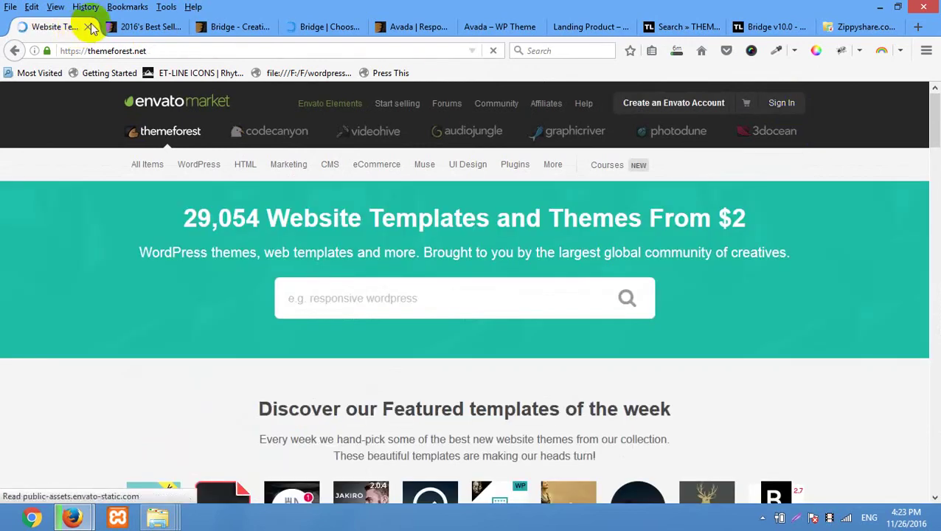
- Start the XAMPP Control Panel and load localhost/batch60/wp-admin in the browser tab showing the ThemeForest home page
left_click(196, 51)
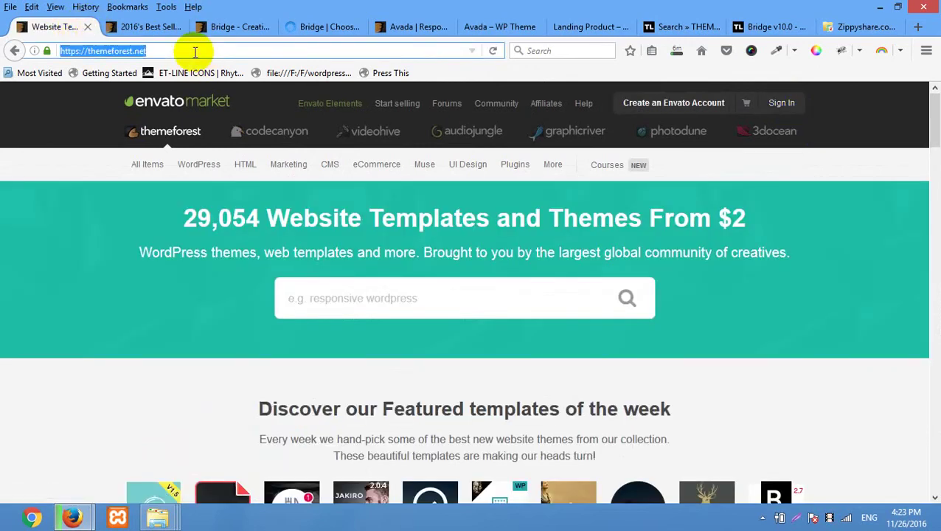
left_click(117, 517)
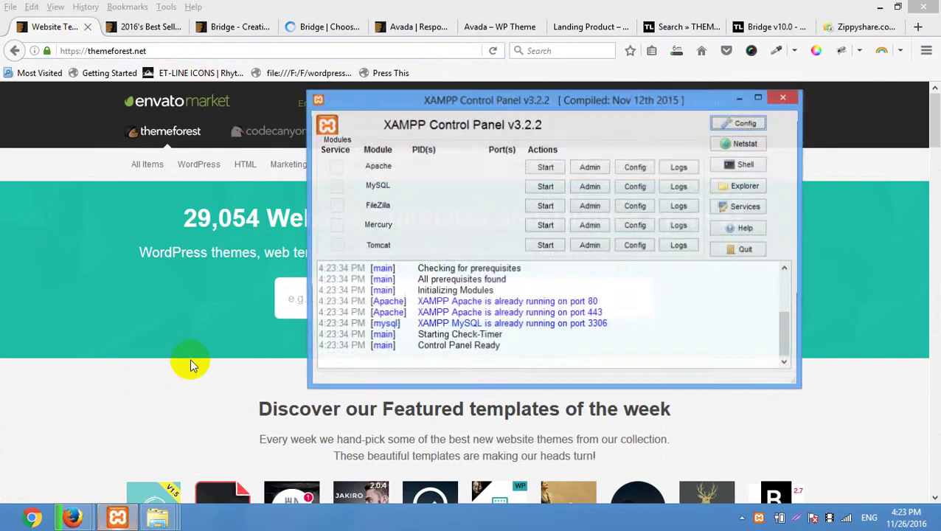
left_click(115, 56)
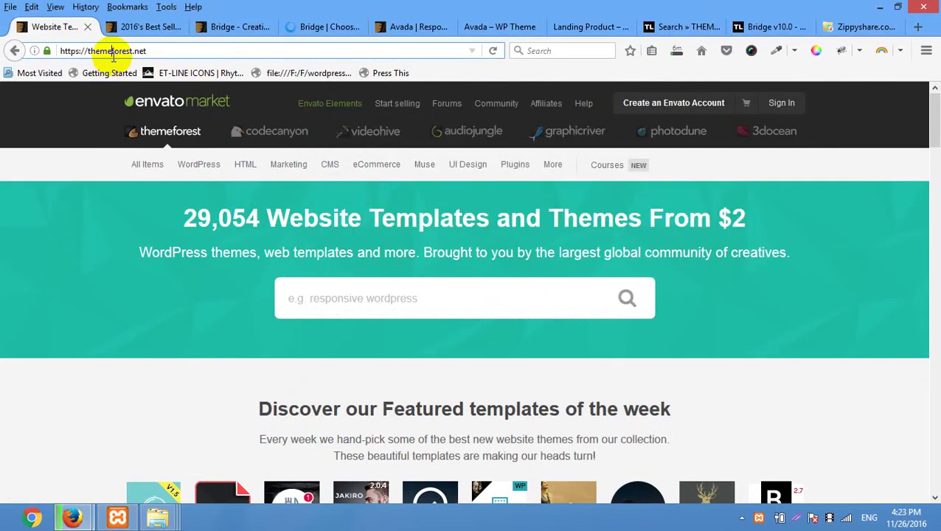
type("localhost/b")
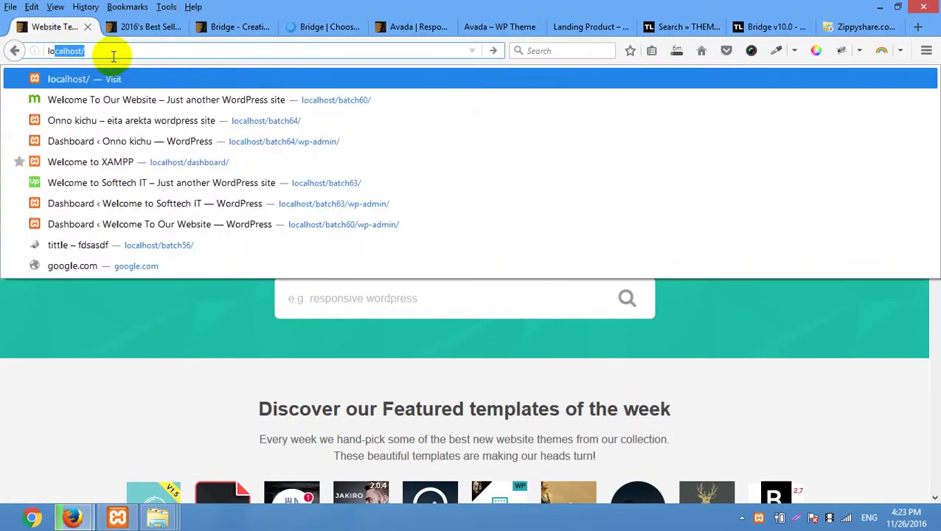
type("atch60/wp-admin")
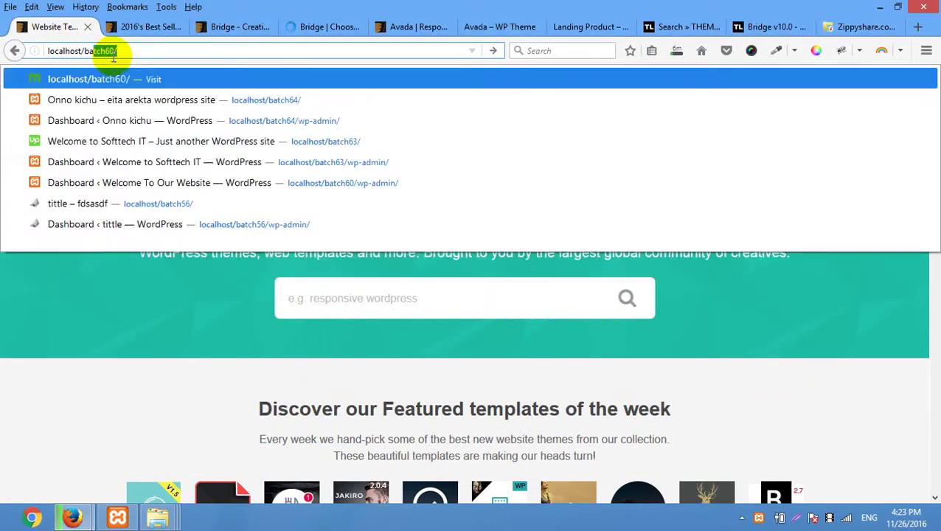
key("Return")
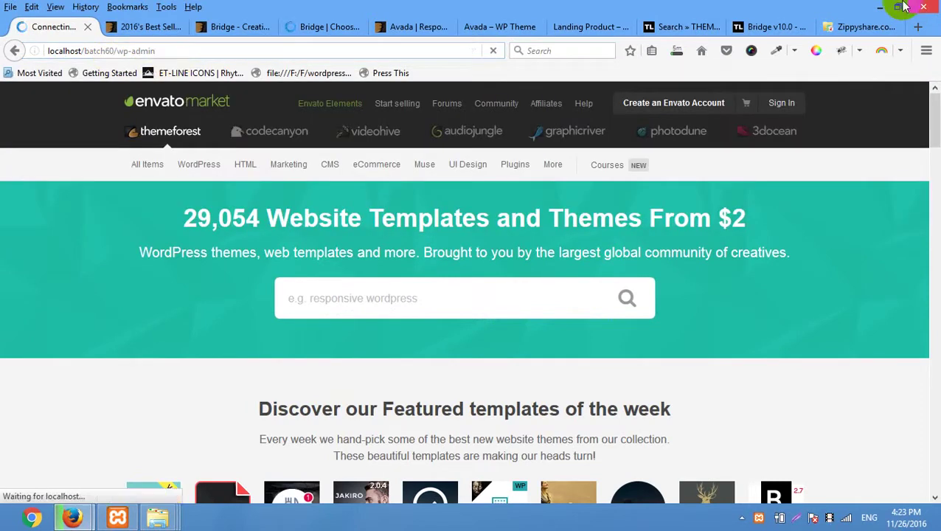
- Close the bet365 pop-up window and minimize the main browser and Class 21 folder windows to reach the desktop
left_click(880, 6)
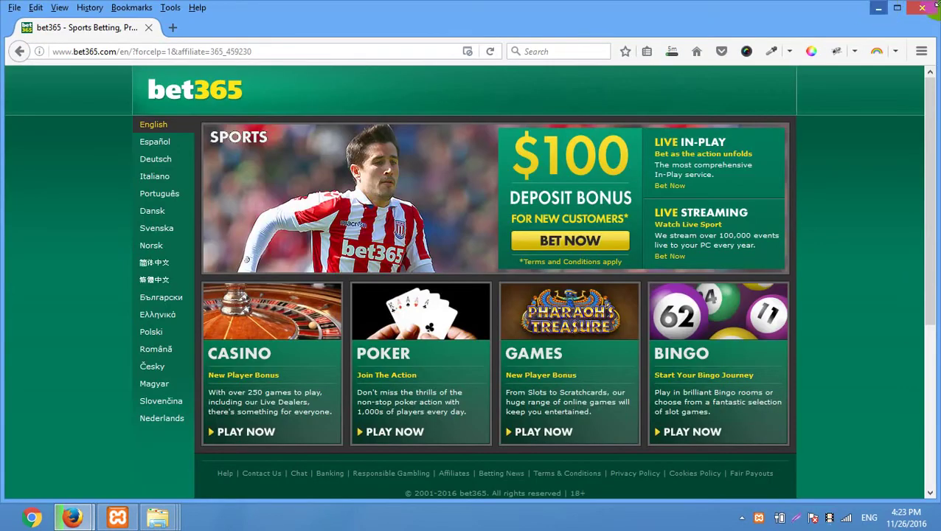
left_click(923, 14)
left_click(889, 8)
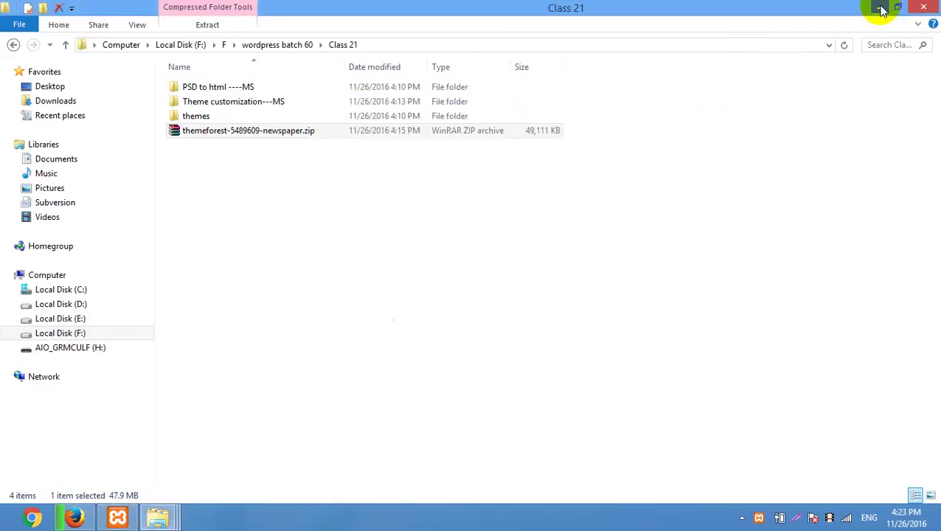
left_click(886, 7)
- Open the batch60 site's themes folder at C:\xampp\htdocs\batch60\wp-content\themes
double_click(4, 15)
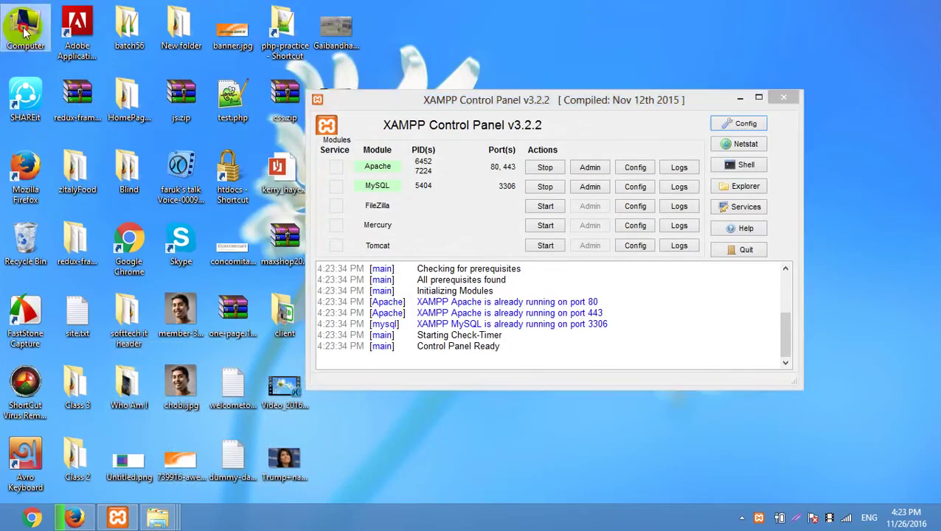
double_click(292, 107)
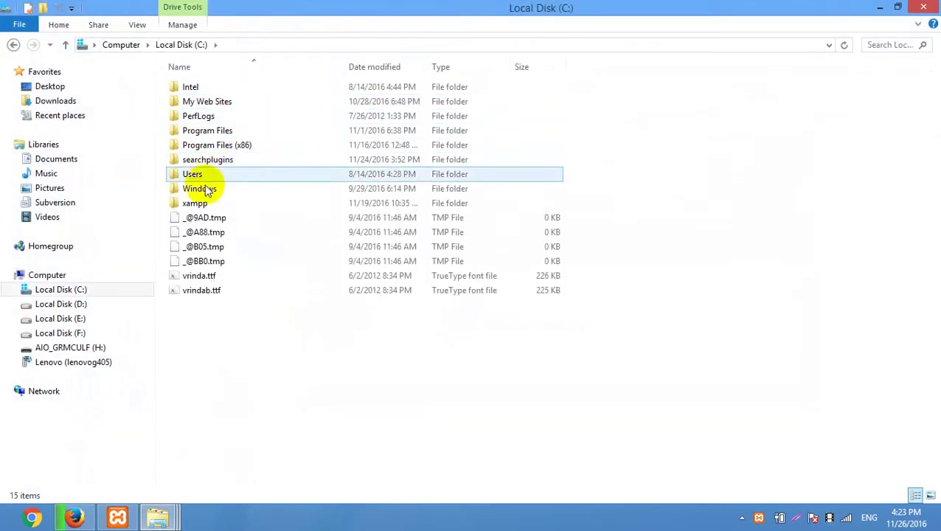
double_click(203, 202)
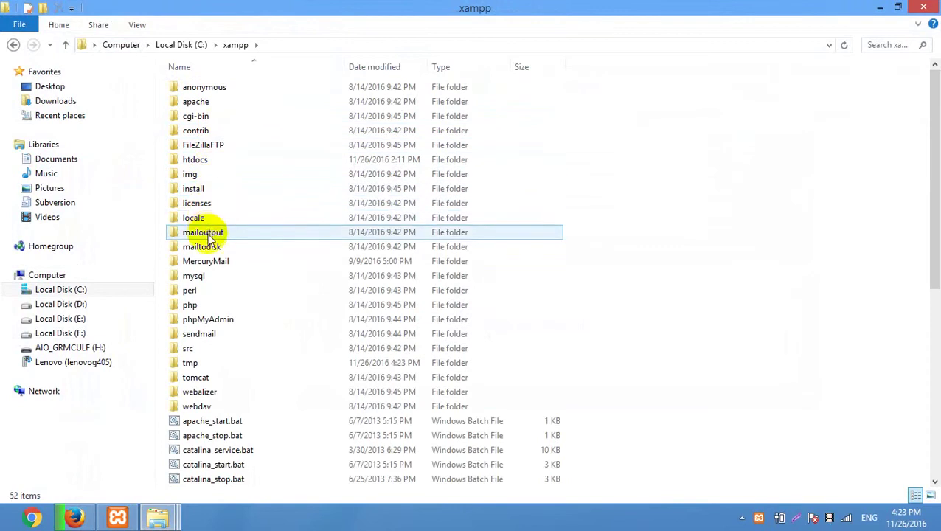
left_click(199, 161)
double_click(199, 161)
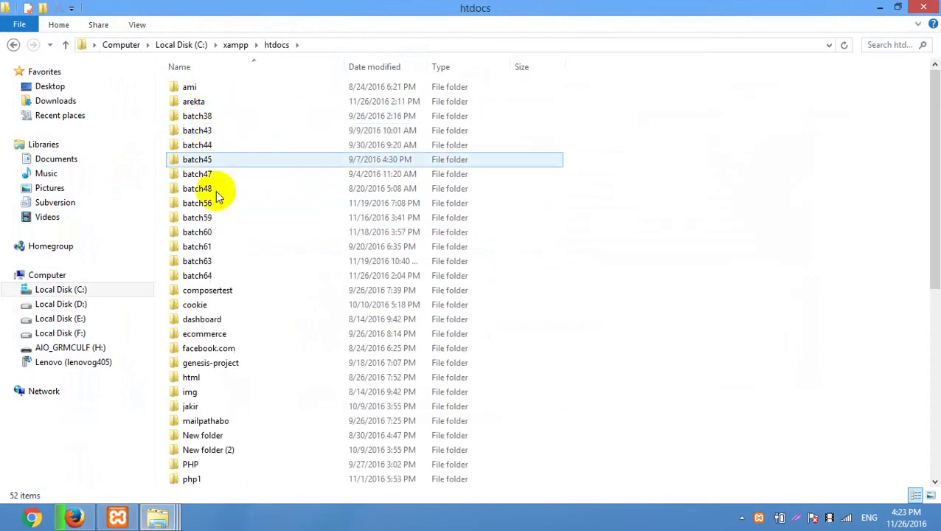
double_click(220, 232)
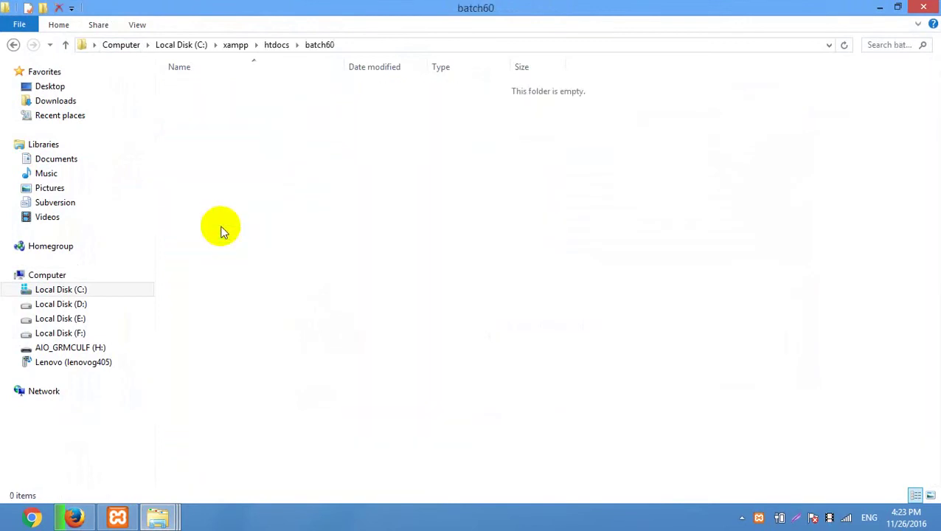
double_click(230, 103)
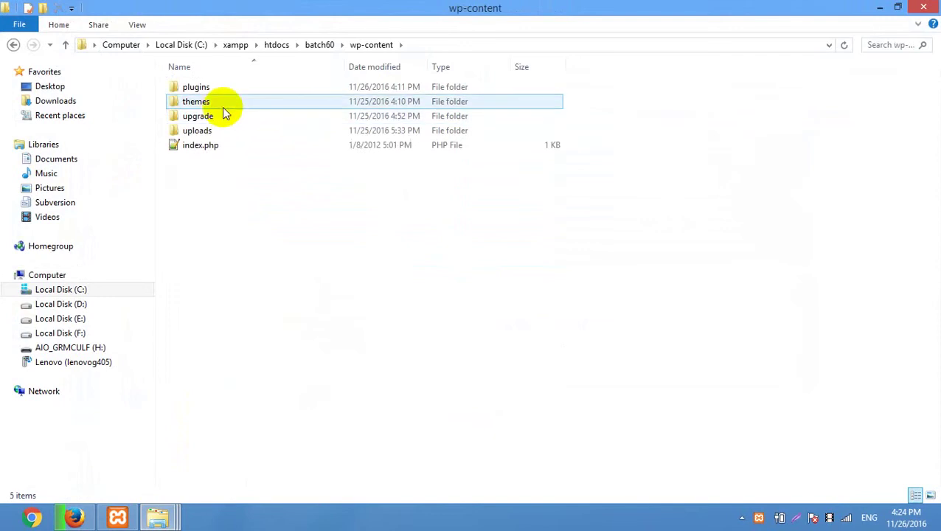
double_click(222, 105)
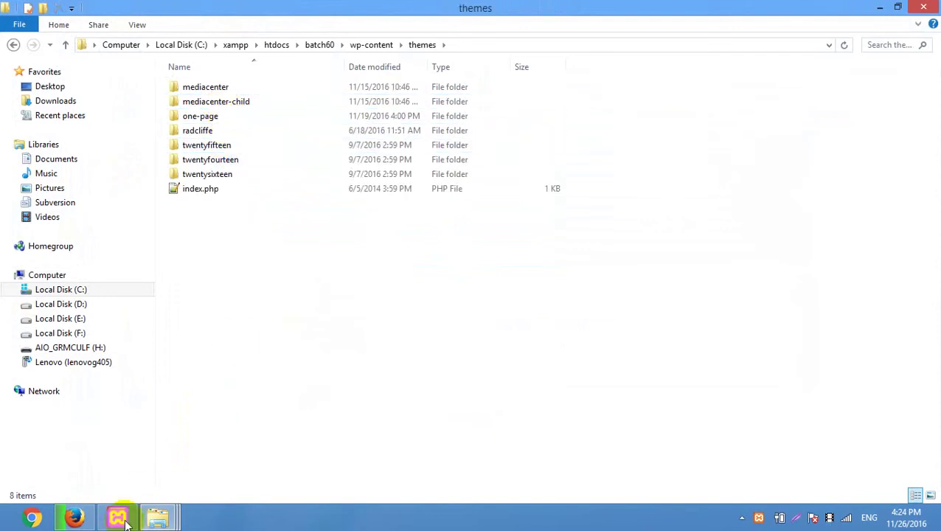
- Switch to Firefox, check the download progress and log in to the batch60 WordPress site with the saved account
left_click(76, 517)
left_click(675, 50)
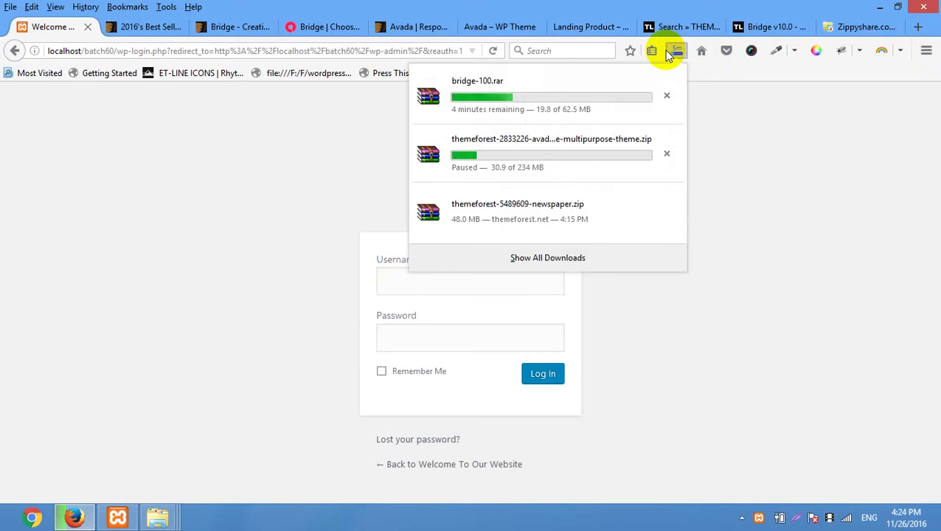
left_click(475, 284)
left_click(450, 284)
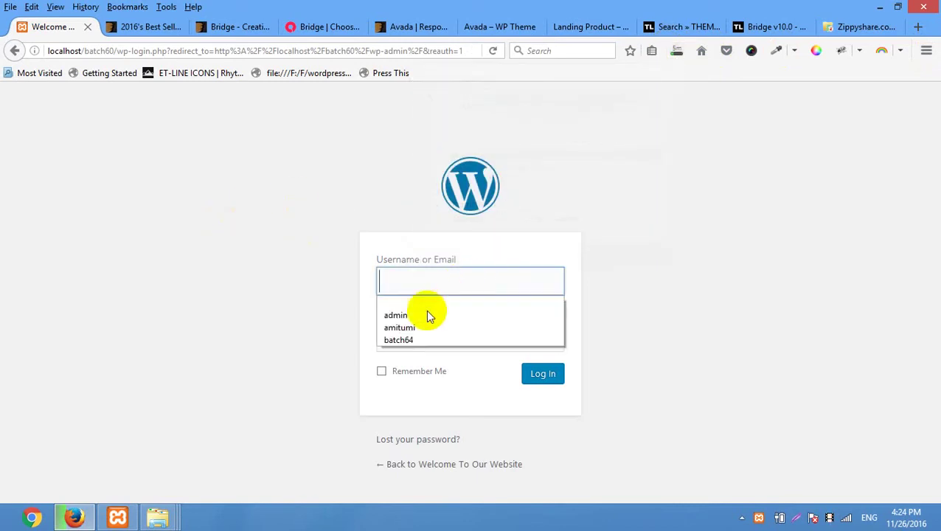
left_click(400, 328)
left_click(546, 377)
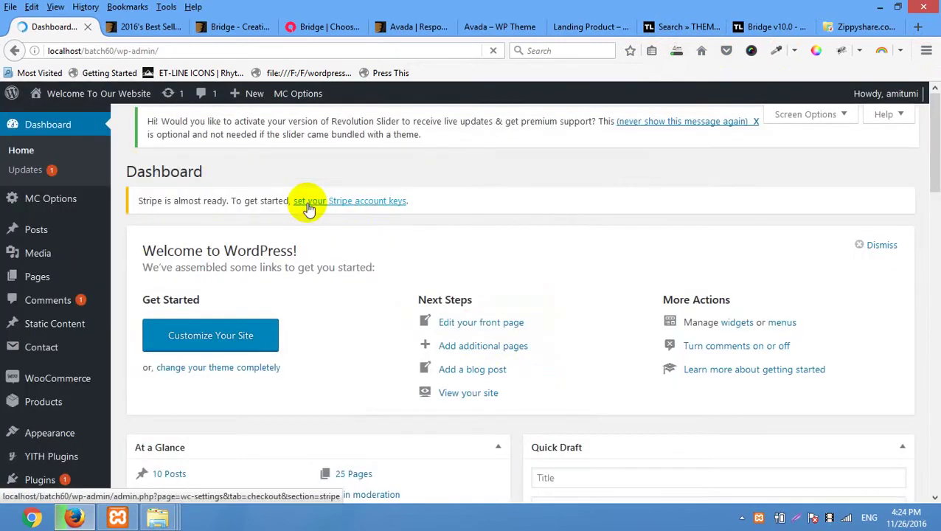
- Reset the batch60 WordPress site with Reset WP, entering reset-wp as the confirmation text and accepting the confirmation
scroll(52, 347, "down", 5)
scroll(90, 206, "up", 5)
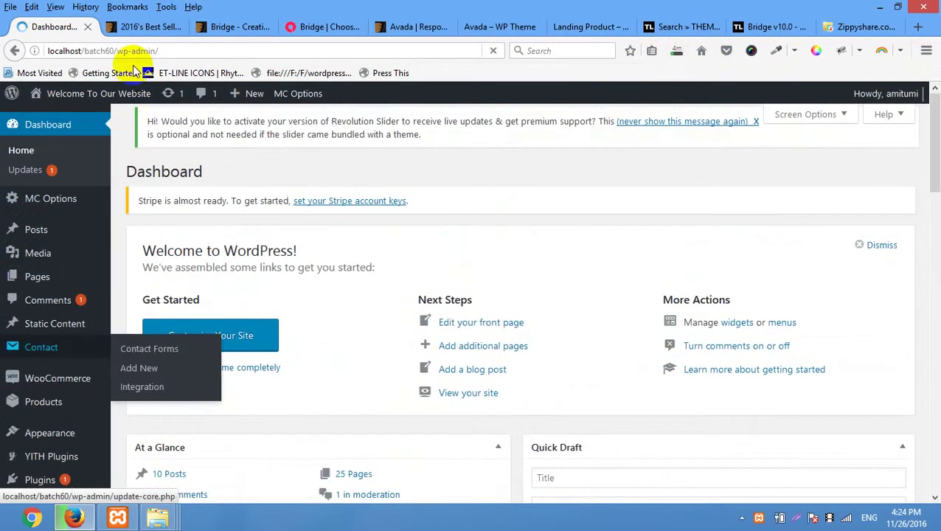
mouse_move(105, 100)
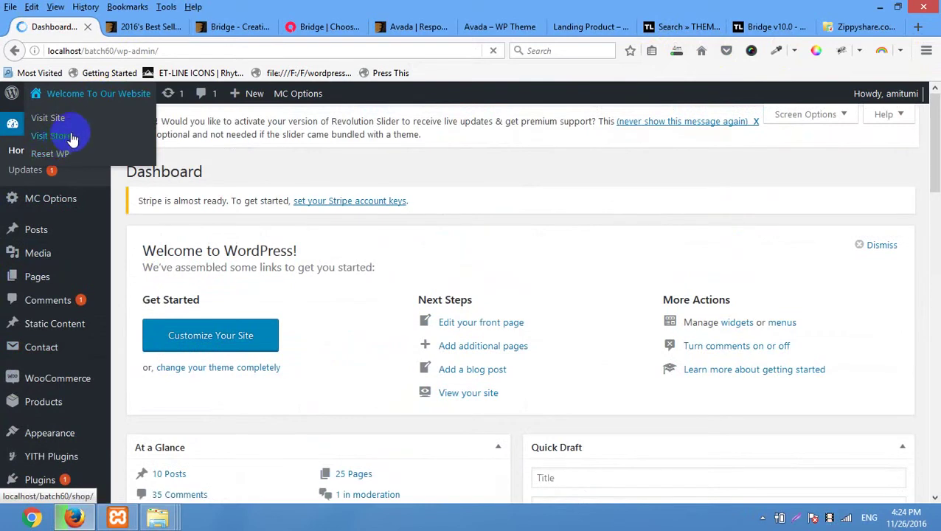
left_click(54, 155)
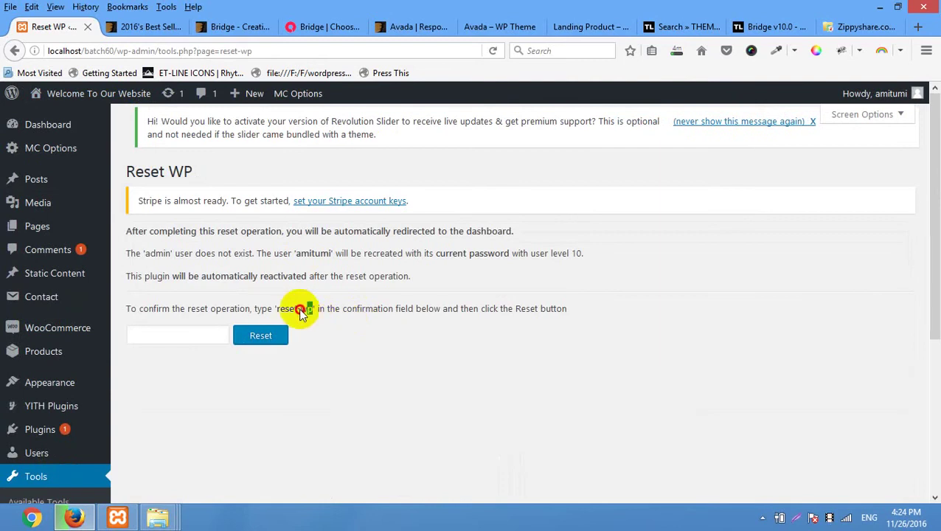
left_click(189, 337)
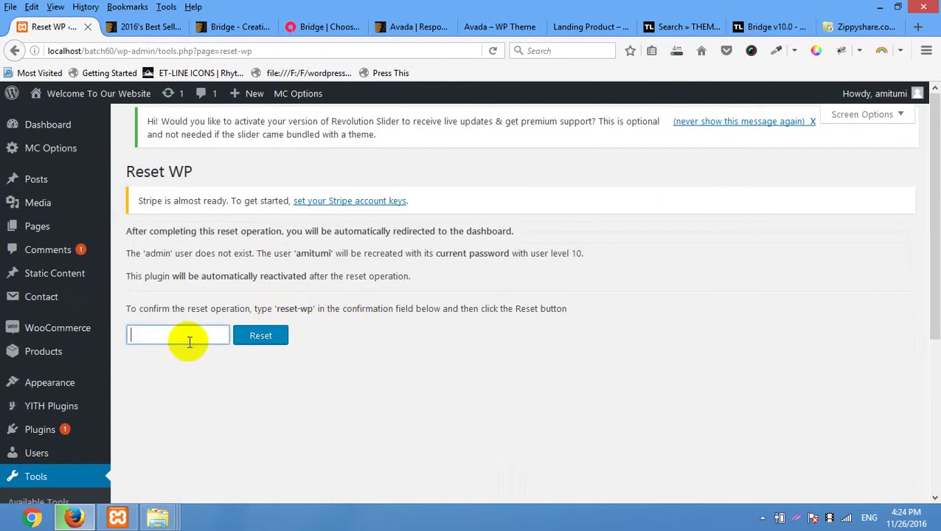
type("reset-wp")
left_click(260, 336)
left_click(496, 308)
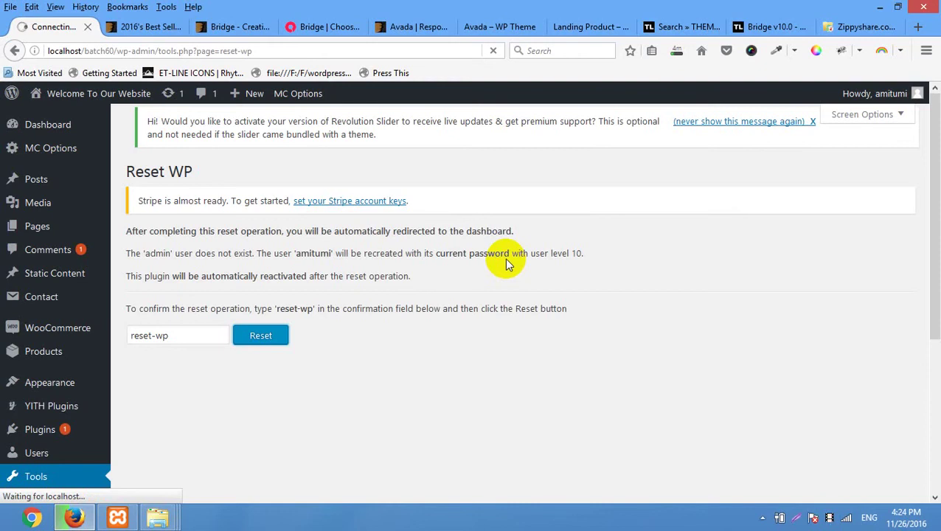
- Close the Zippyshare download page and the ThemeLock Bridge v10.0 article
left_click(866, 33)
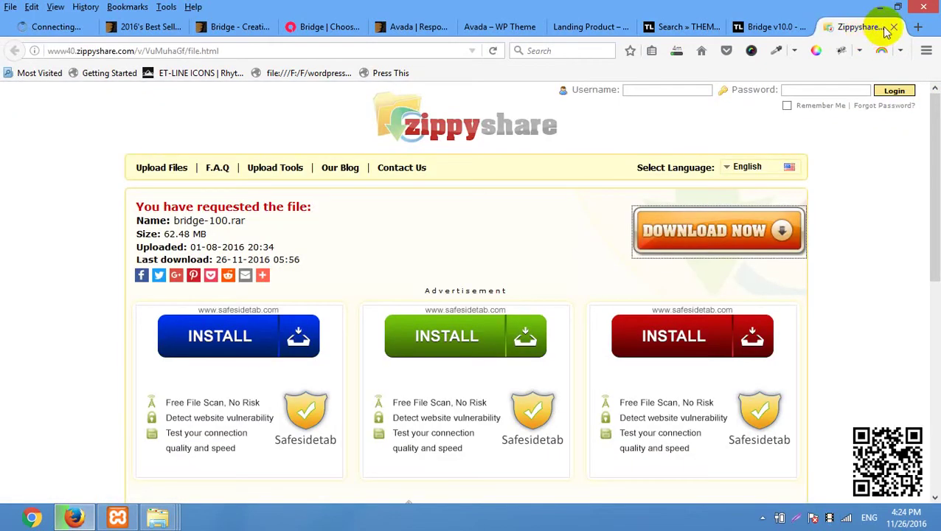
left_click(893, 28)
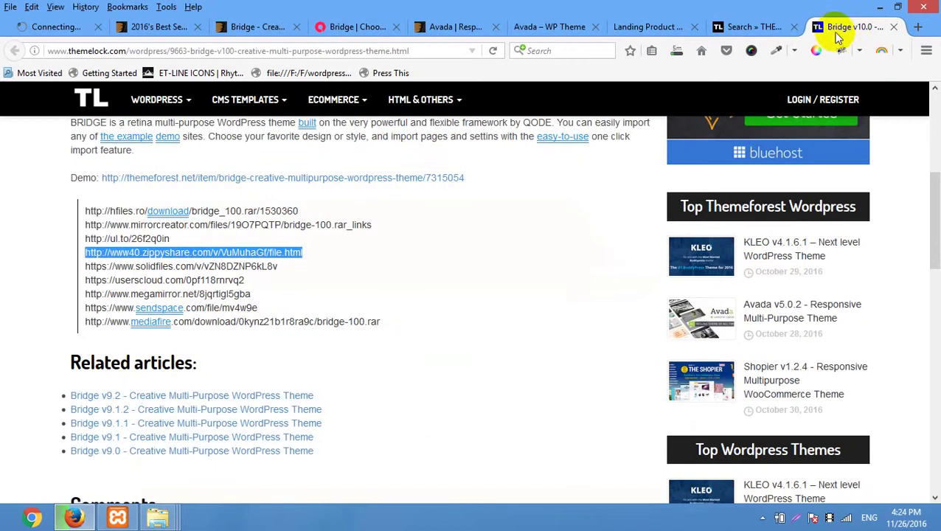
left_click(894, 28)
- Look over the ThemeLock search results and ThemeForest's list of 2016's best-selling WordPress themes
scroll(389, 252, "down", 5)
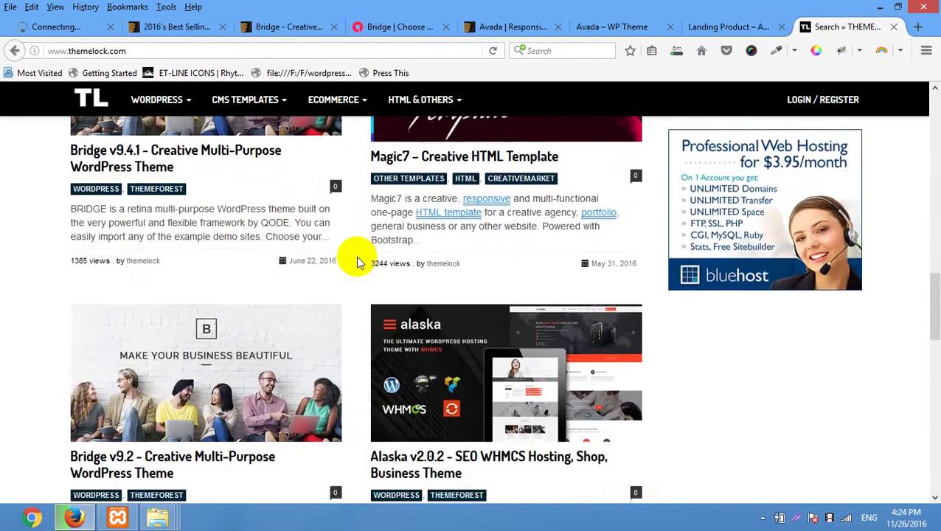
scroll(358, 262, "down", 2)
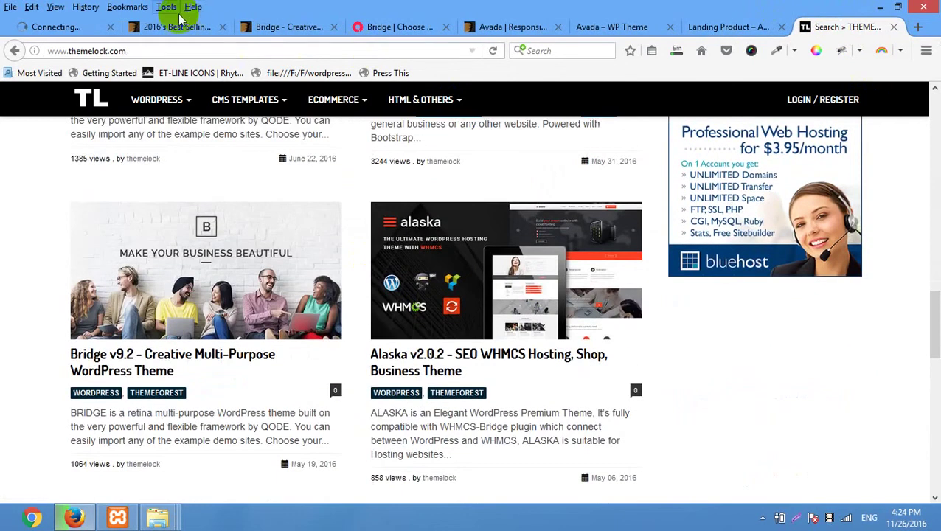
left_click(182, 26)
mouse_move(592, 293)
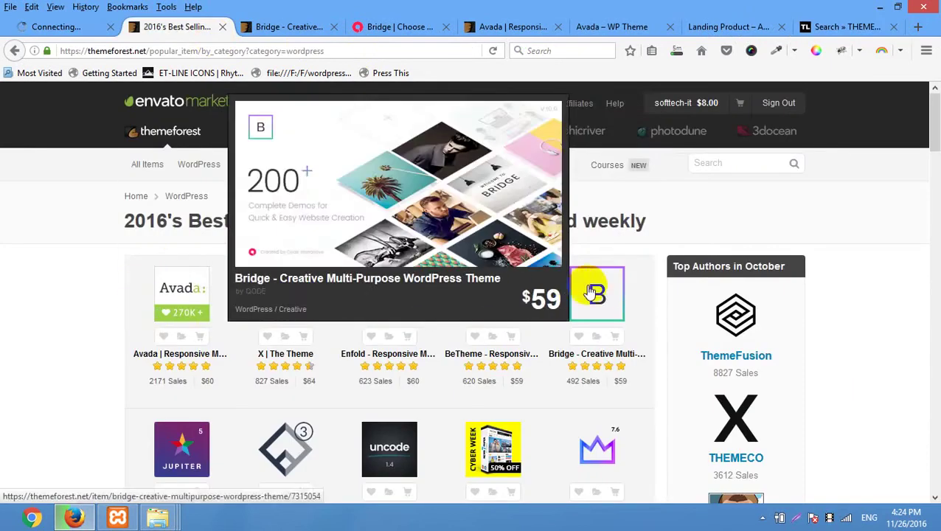
scroll(226, 262, "down", 3)
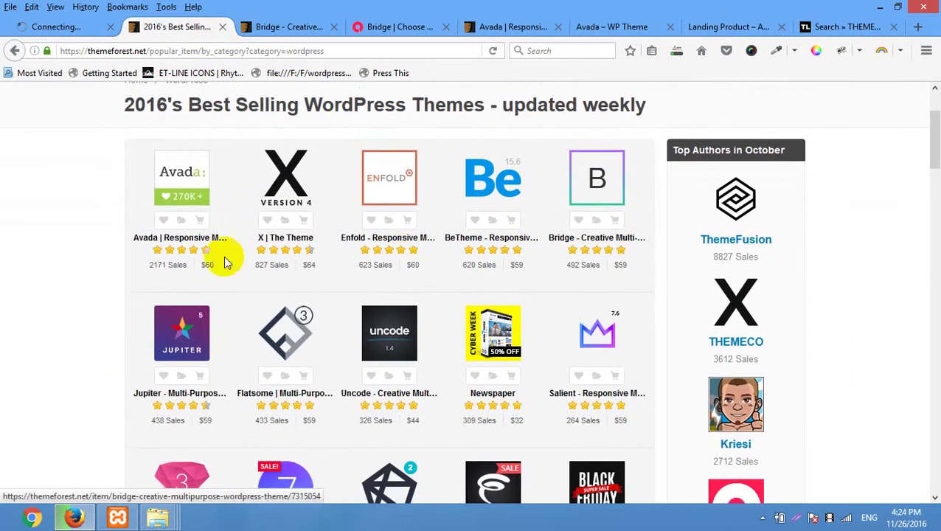
- Browse the rest of ThemeForest's best-selling WordPress themes of 2016 and return to the ThemeLock search results
scroll(484, 336, "down", 4)
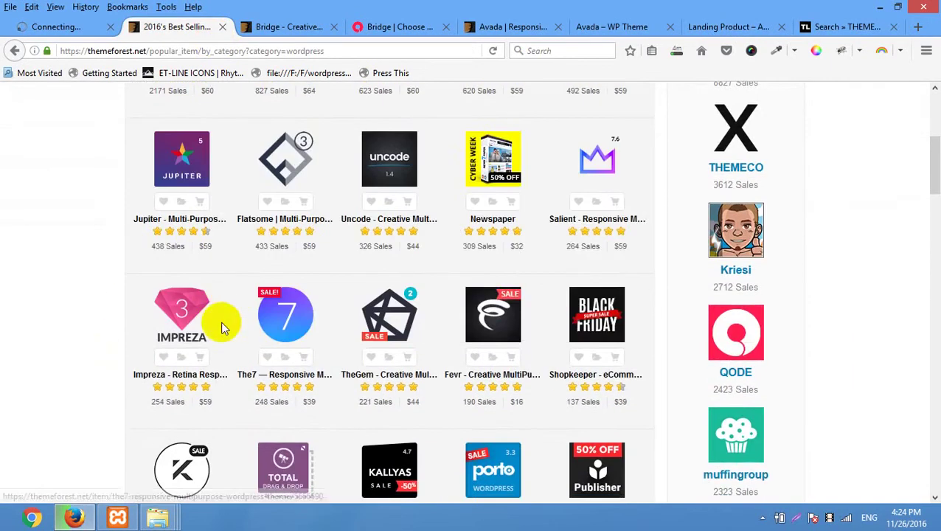
scroll(490, 316, "down", 15)
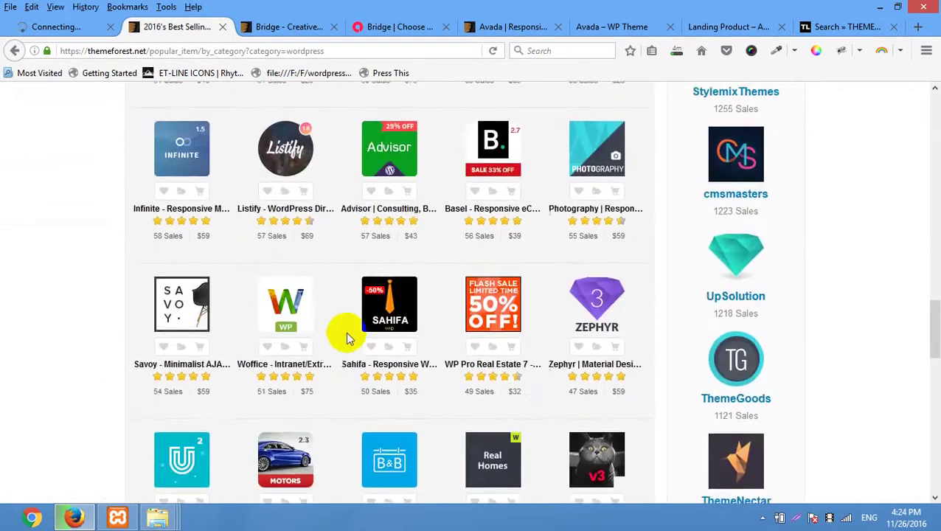
scroll(350, 339, "down", 5)
scroll(337, 341, "up", 20)
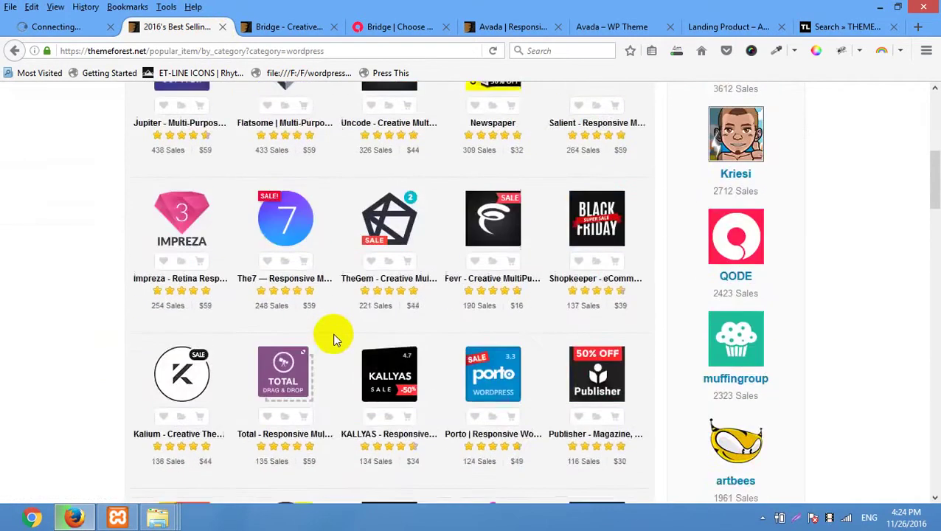
scroll(332, 340, "up", 9)
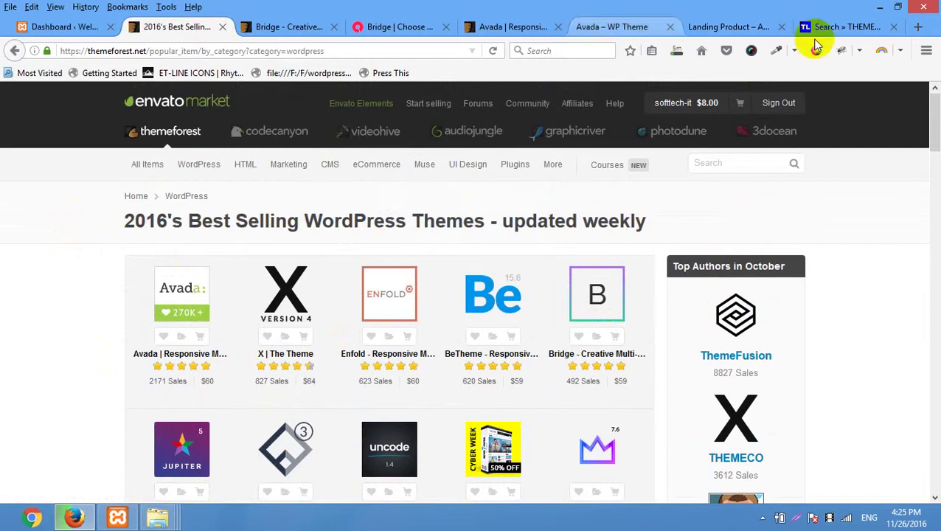
left_click(847, 30)
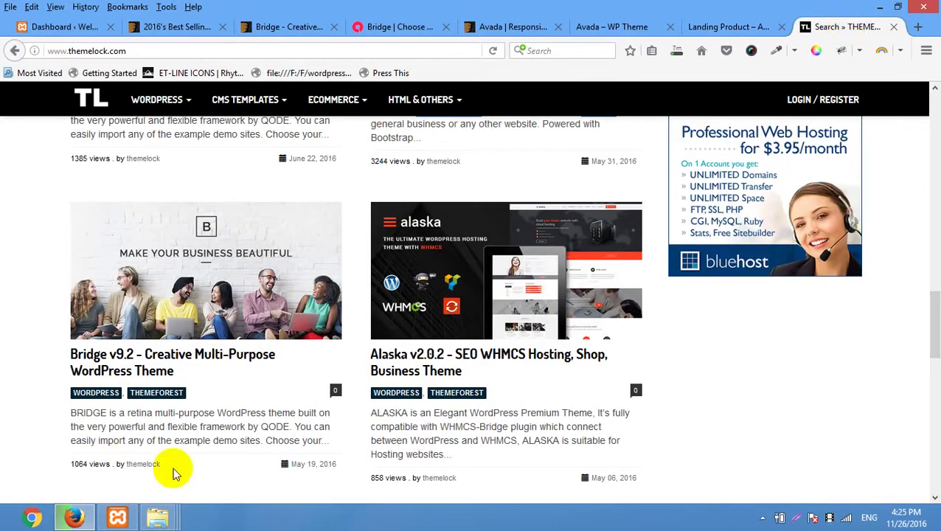
- Switch to File Explorer, open the themes folder inside Class 21 and look through the stored theme files
mouse_move(158, 515)
mouse_move(293, 437)
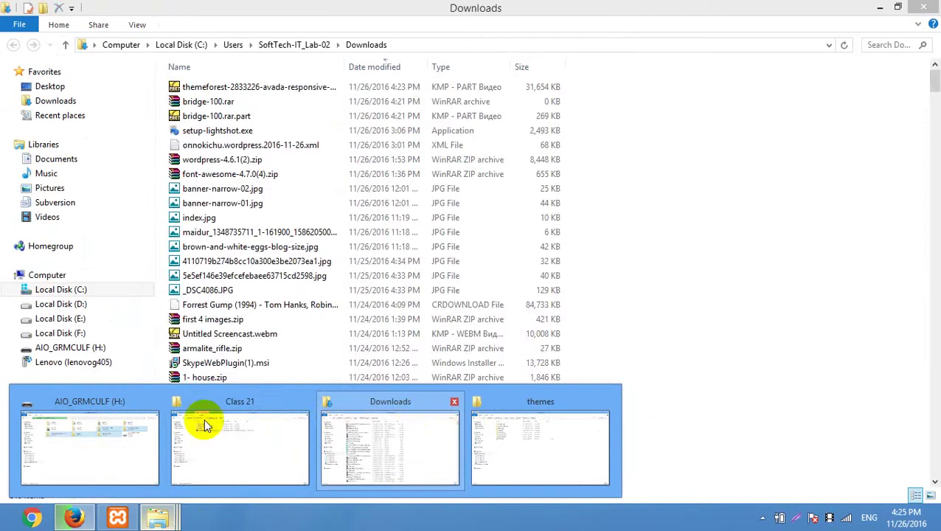
left_click(214, 435)
double_click(251, 117)
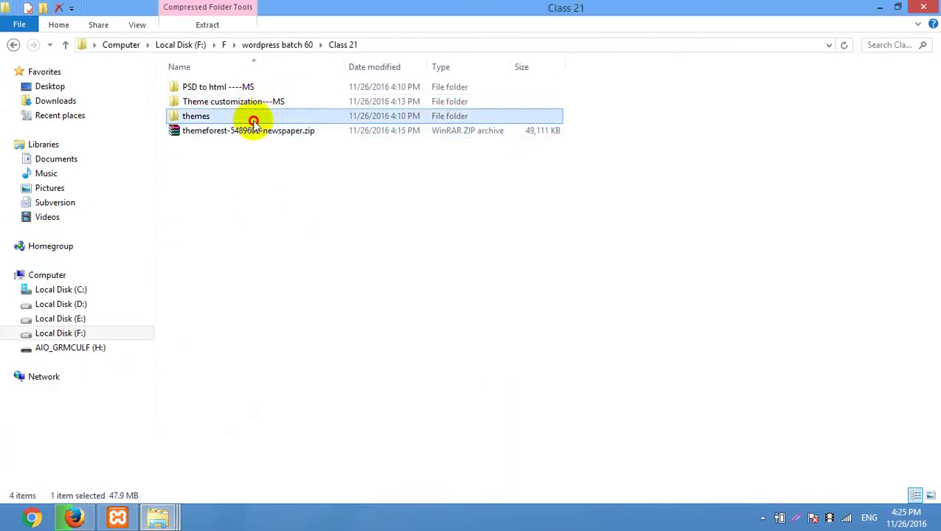
left_click(222, 131)
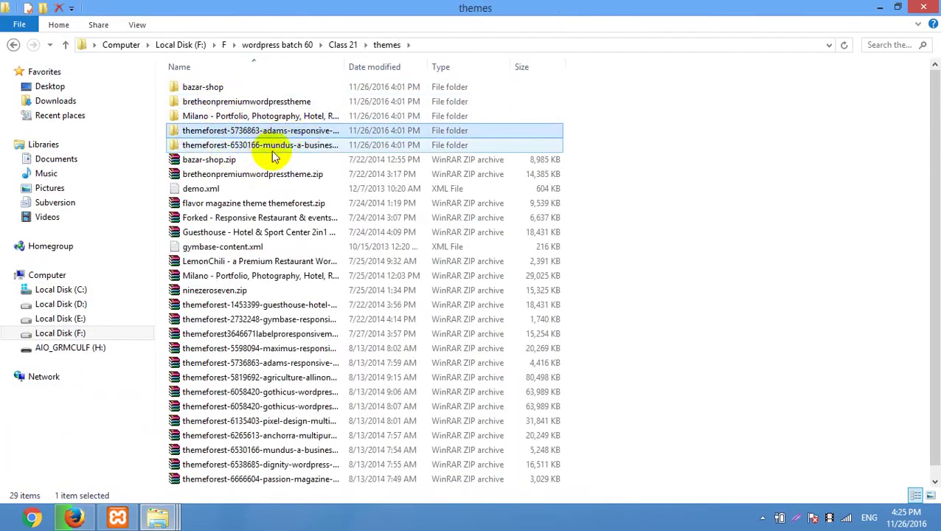
scroll(262, 233, "down", 1)
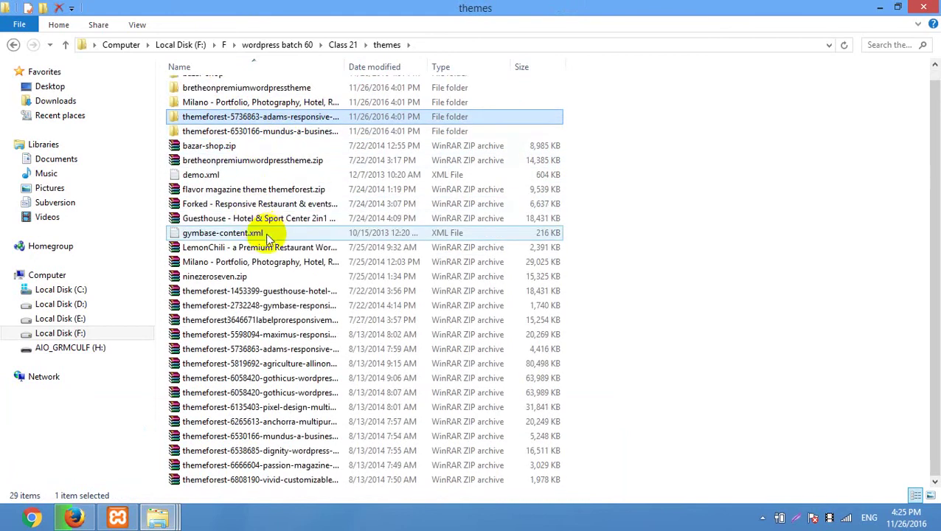
scroll(299, 397, "up", 1)
scroll(294, 396, "down", 1)
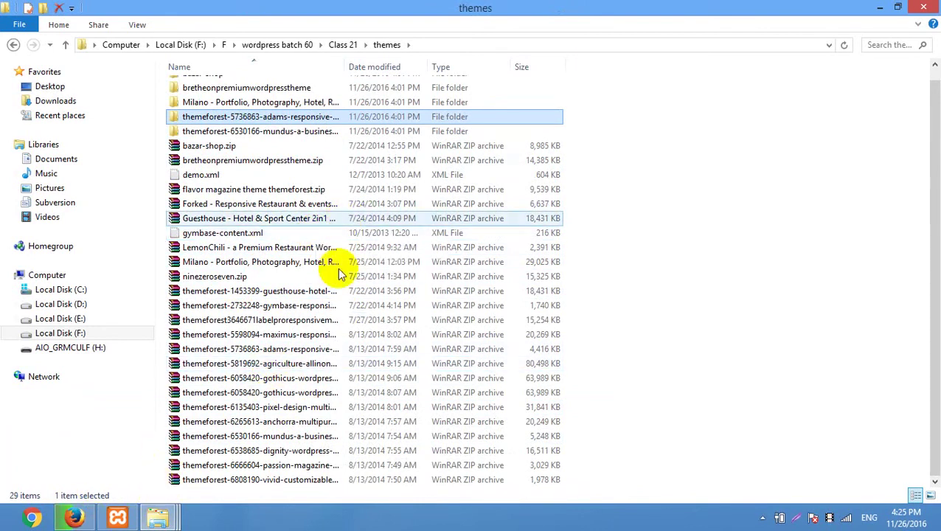
- Switch back to Firefox, look at the ThemeLock search page for Bridge theme and check the download progress
key("alt+Tab")
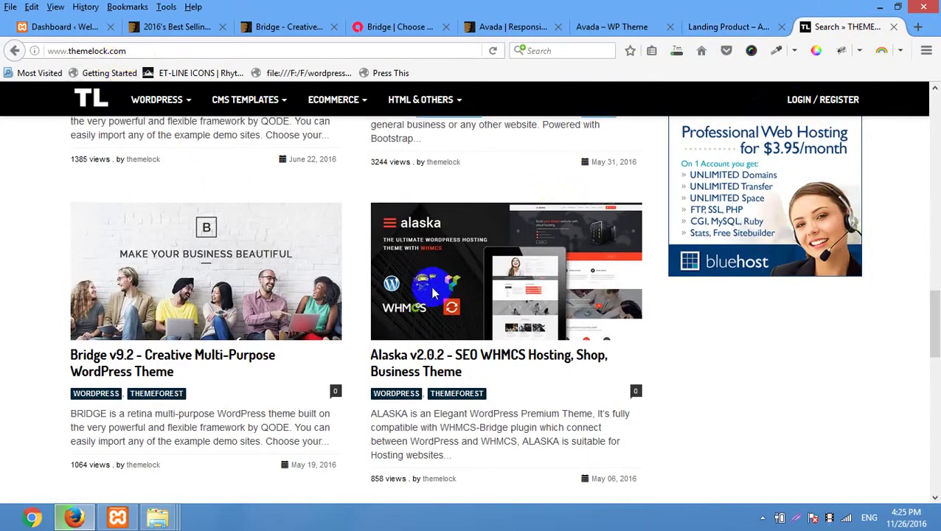
scroll(413, 243, "up", 10)
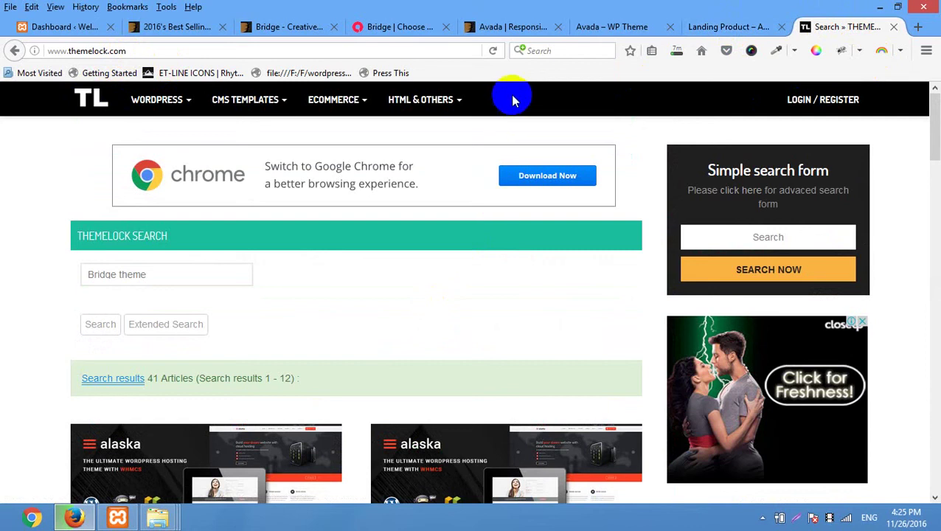
left_click(379, 49)
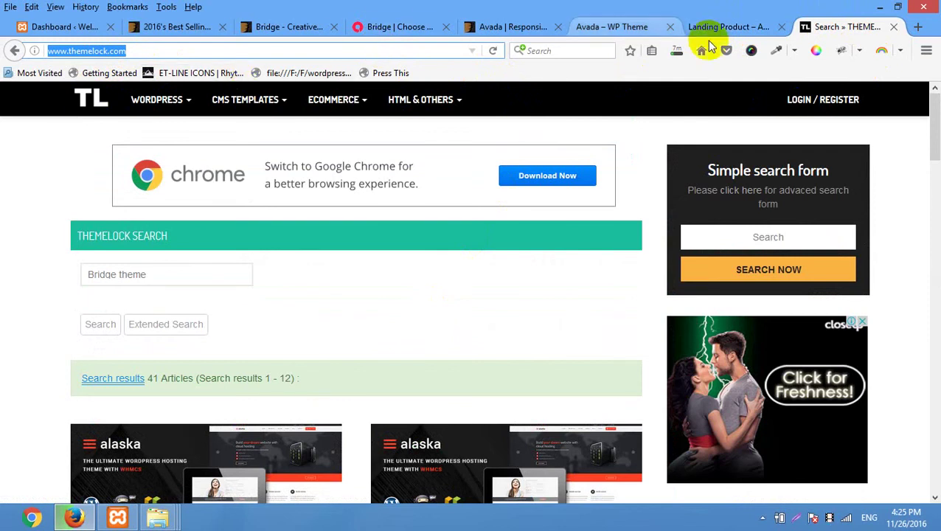
left_click(678, 50)
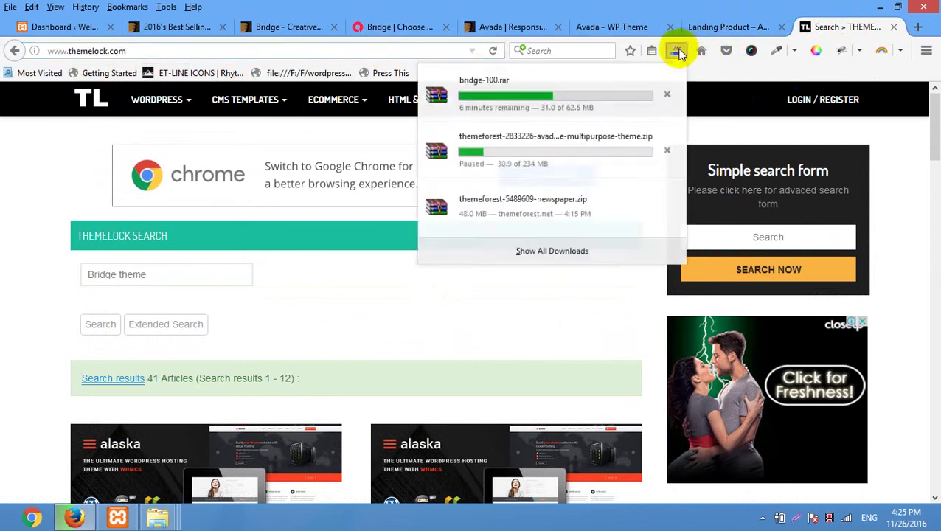
- Return to the dashboard of the reset batch60 WordPress site
left_click(293, 30)
left_click(65, 28)
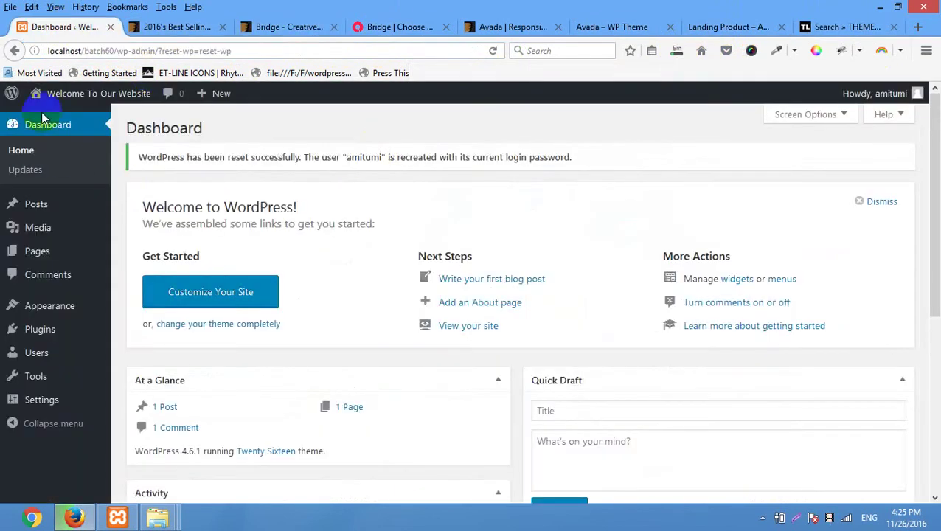
mouse_move(59, 103)
right_click(65, 122)
left_click(114, 126)
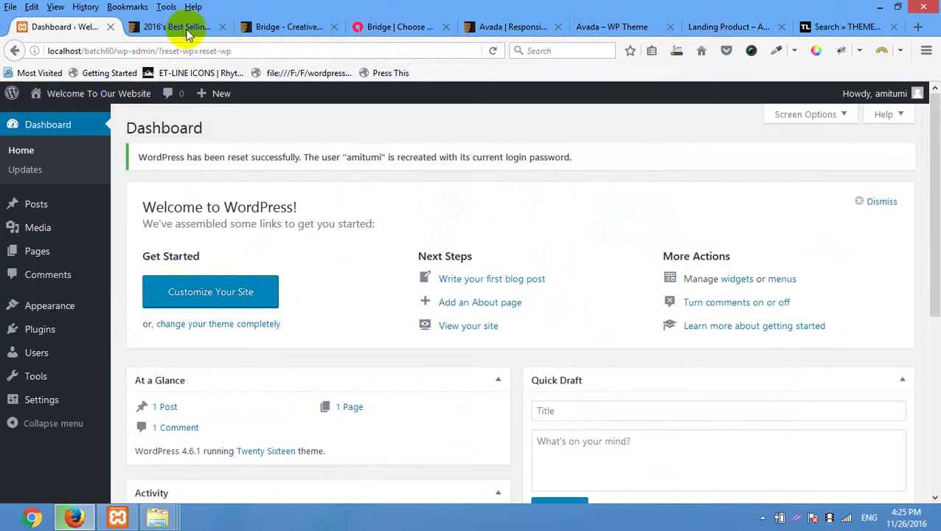
- Close the ThemeForest best-selling WordPress themes page and the Bridge theme's item page
left_click(177, 26)
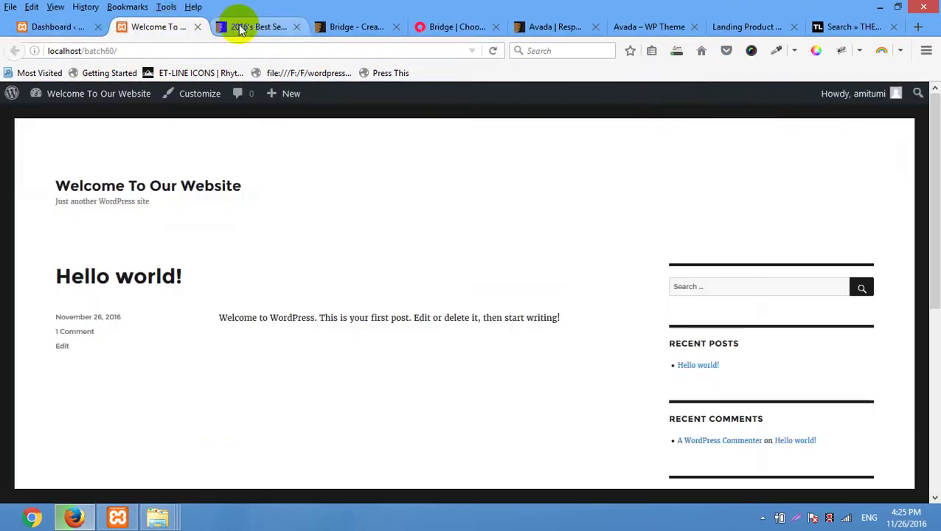
left_click(238, 26)
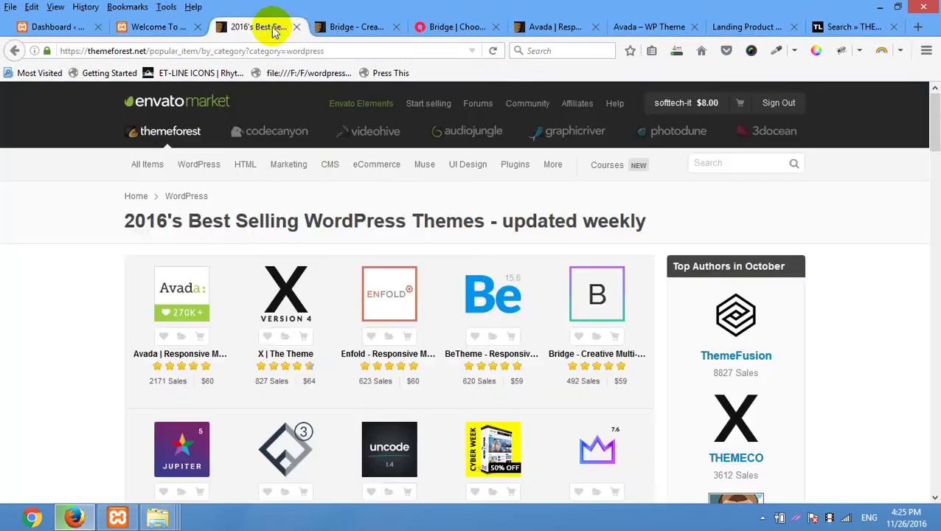
left_click(296, 27)
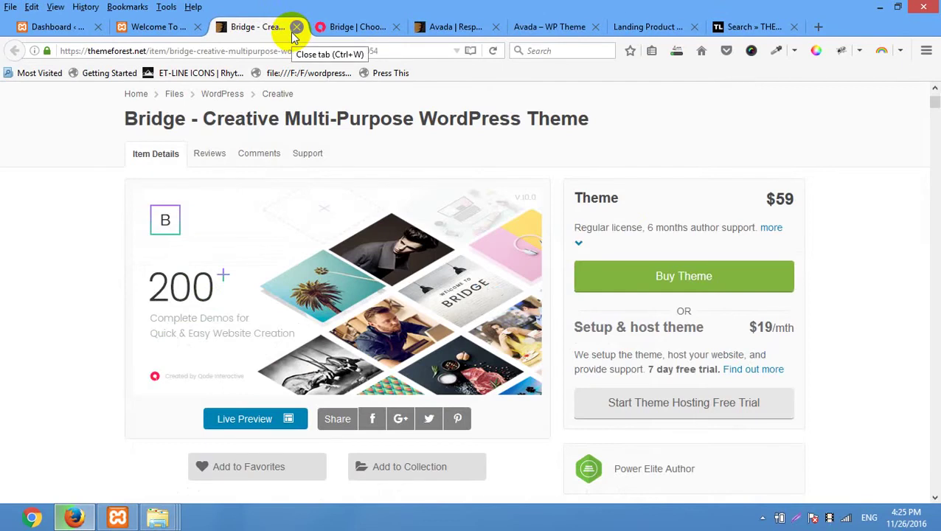
left_click(296, 28)
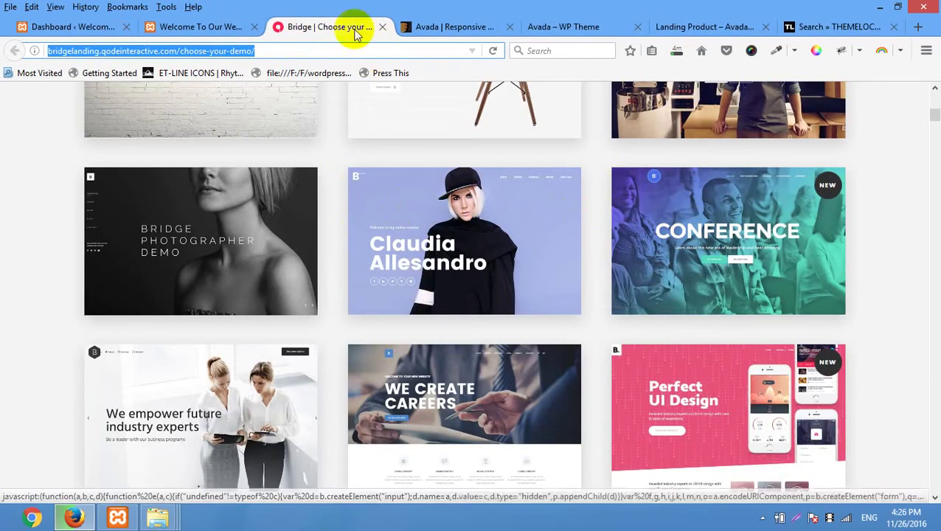
- Look through the open Bridge demo chooser, Avada item, Avada demo, Avada landing product and THEMELOCK search pages
left_click(459, 28)
left_click(563, 27)
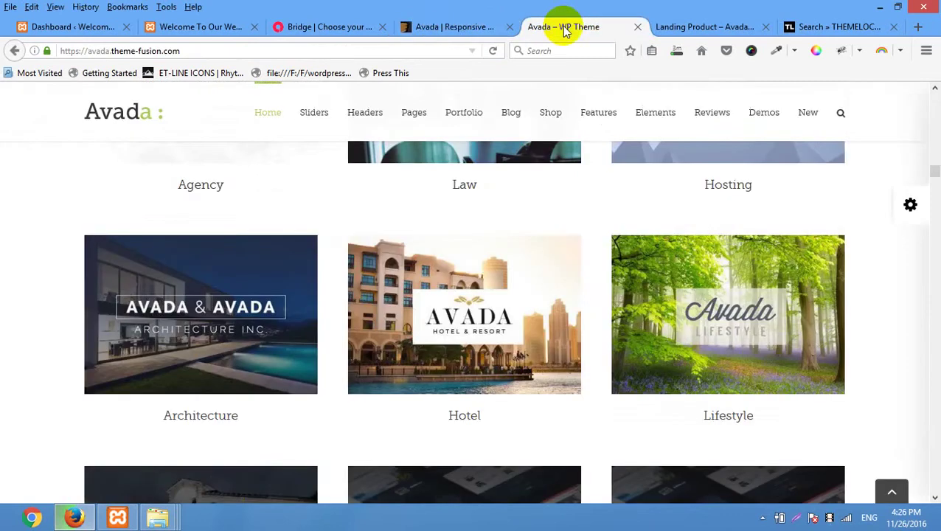
left_click(443, 30)
left_click(330, 28)
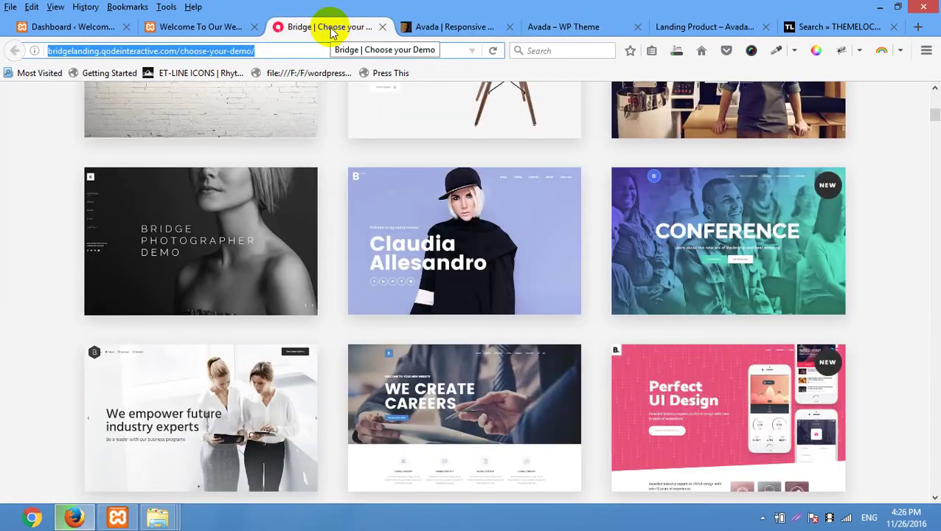
left_click(450, 28)
left_click(553, 27)
left_click(686, 28)
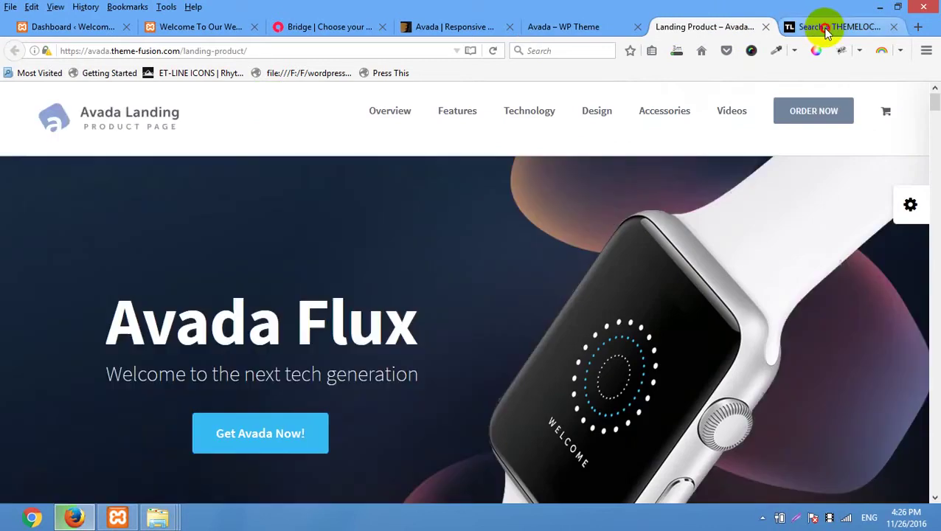
left_click(800, 28)
left_click(708, 29)
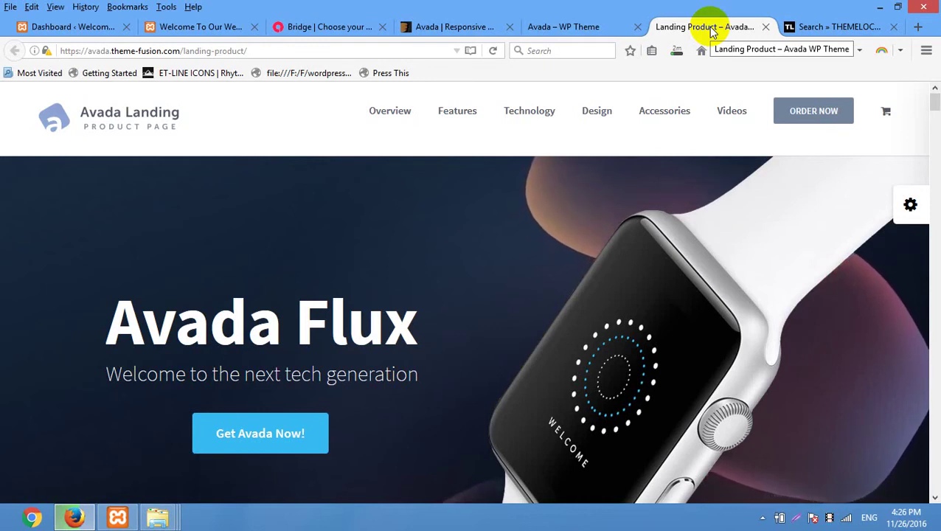
left_click(847, 31)
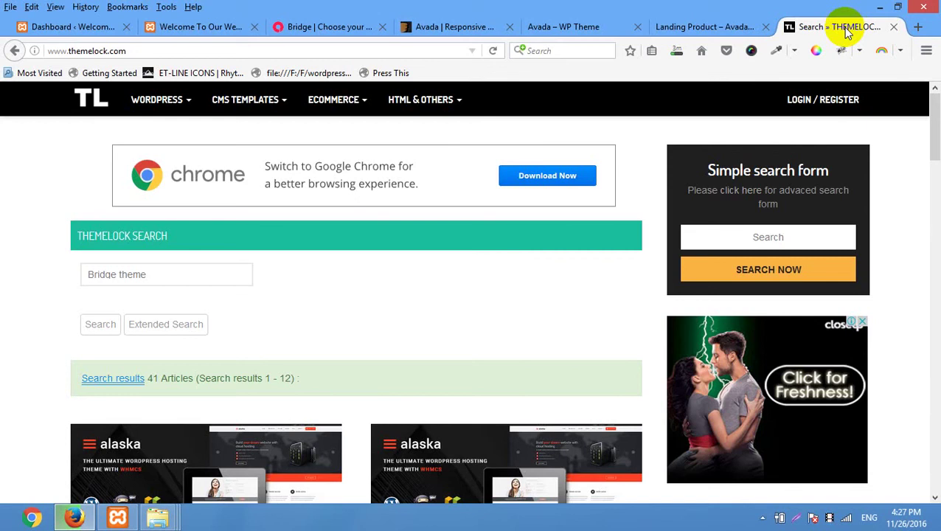
- Examine the "Everything you need on your wrist" text and watch image on the Avada landing product page
left_click(697, 25)
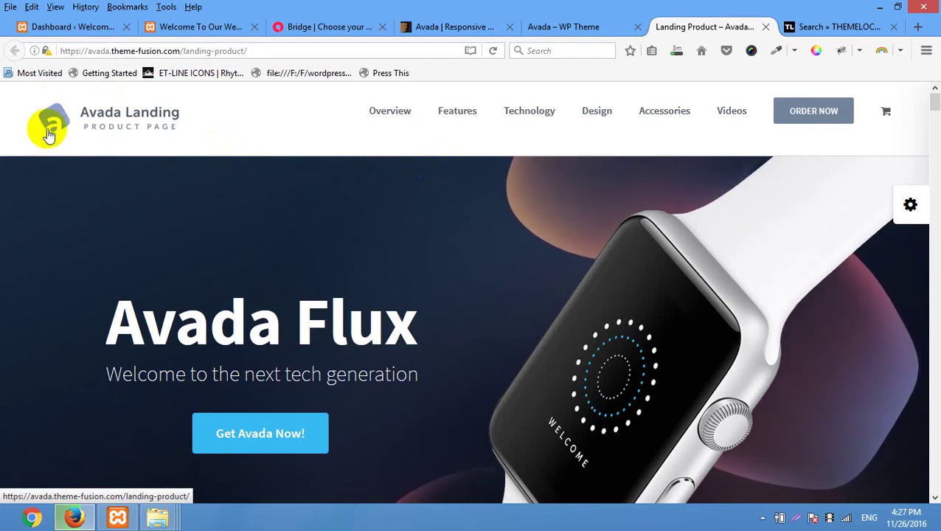
scroll(461, 340, "down", 5)
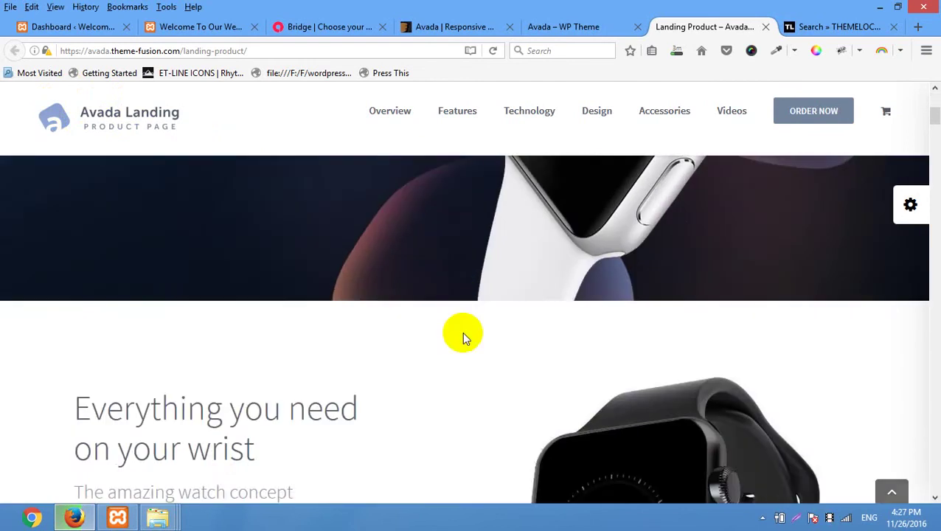
scroll(462, 337, "down", 2)
left_click_drag(87, 218, 345, 404)
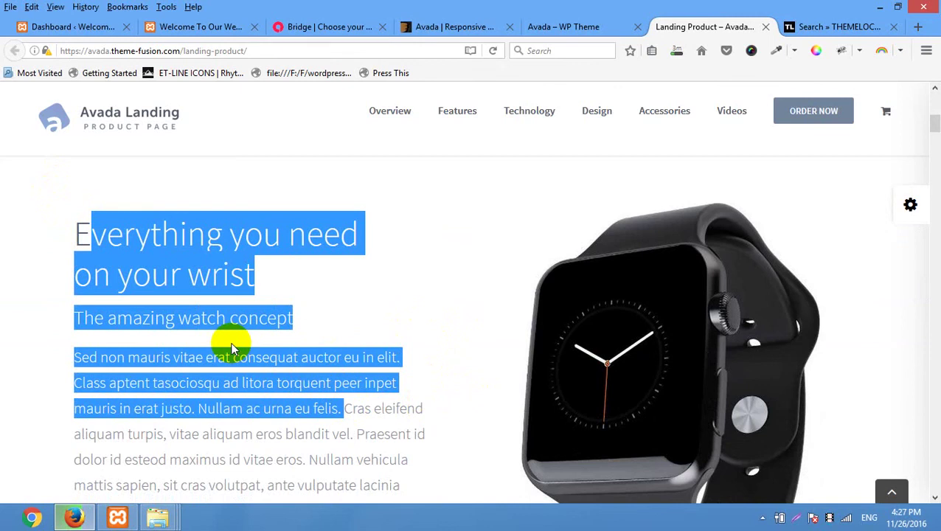
left_click(256, 357)
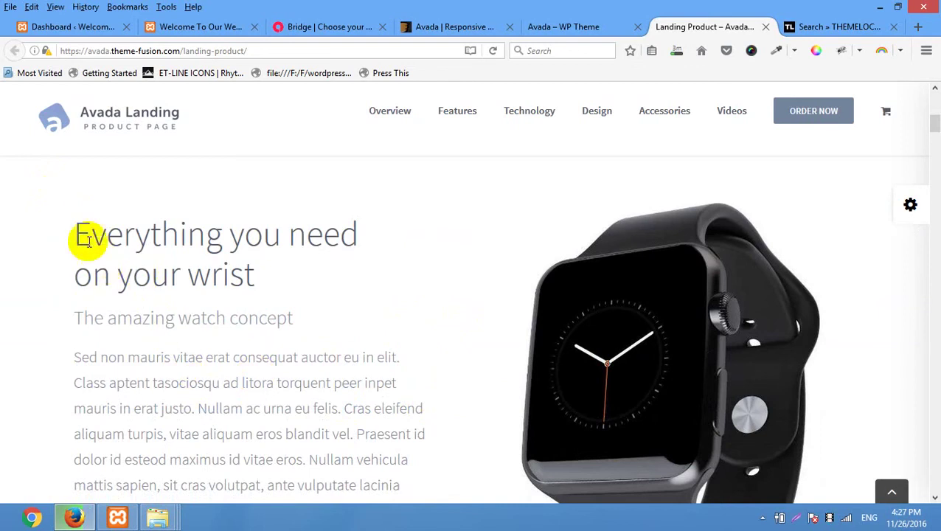
left_click_drag(76, 234, 336, 434)
left_click(342, 357)
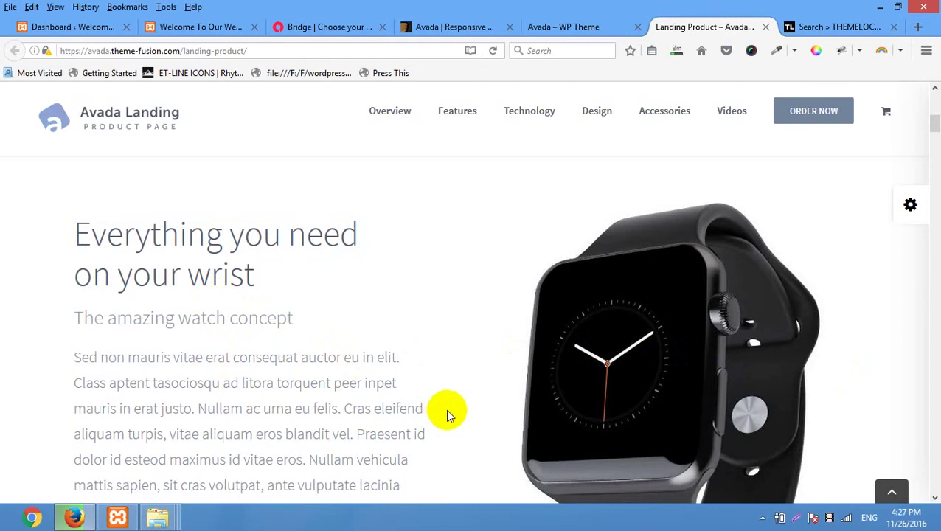
mouse_move(552, 387)
left_mouse_down()
mouse_move(664, 378)
mouse_move(685, 335)
mouse_move(579, 366)
left_mouse_up()
- Examine the Avada landing product page's sections from the intro banner through Features, Technology and Design down to the footer
scroll(549, 310, "up", 5)
scroll(560, 290, "down", 9)
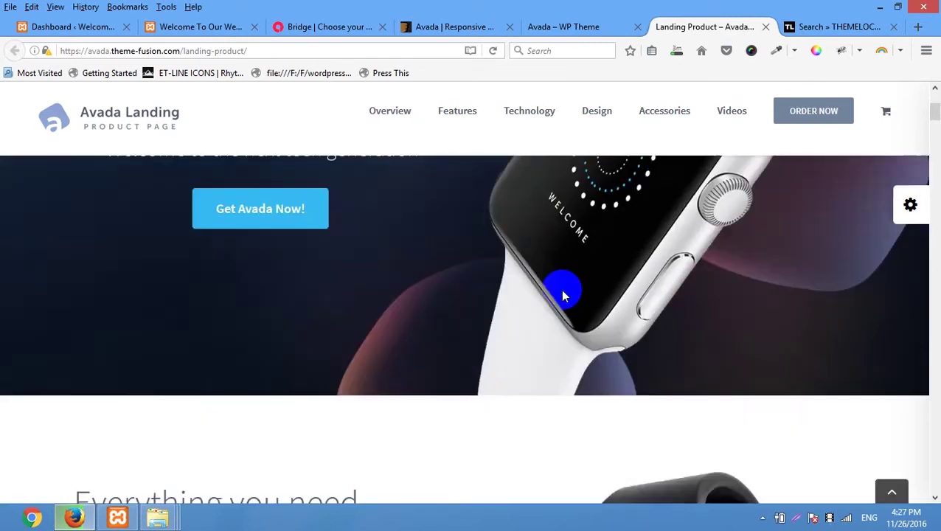
scroll(639, 268, "down", 7)
scroll(384, 294, "up", 3)
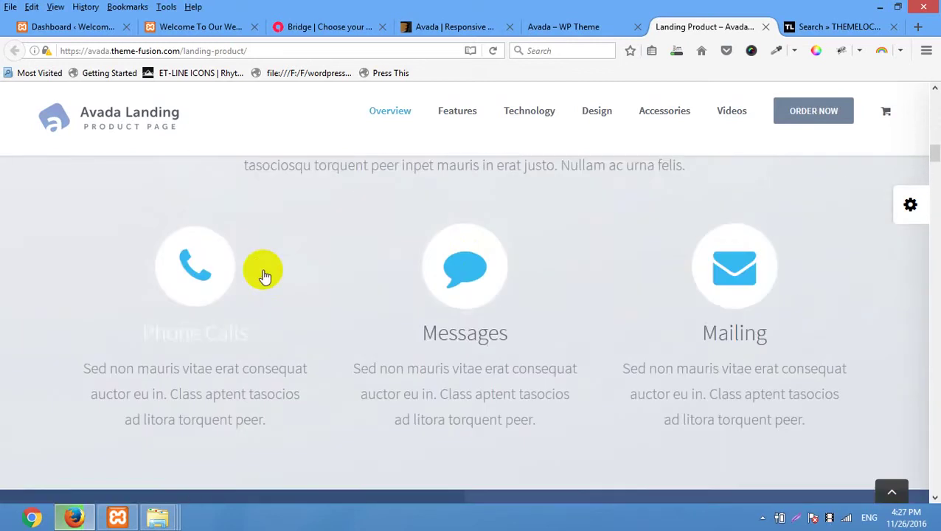
scroll(762, 366, "down", 5)
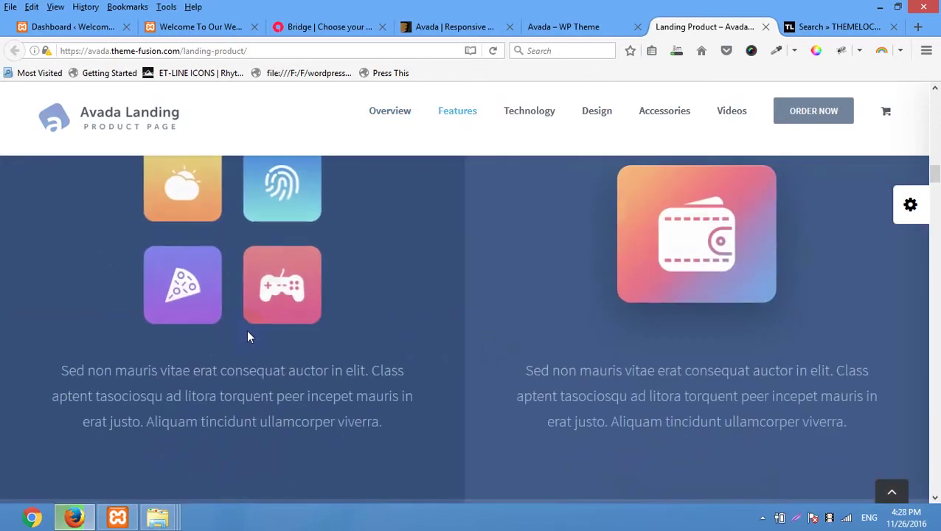
scroll(247, 337, "up", 3)
scroll(248, 328, "down", 10)
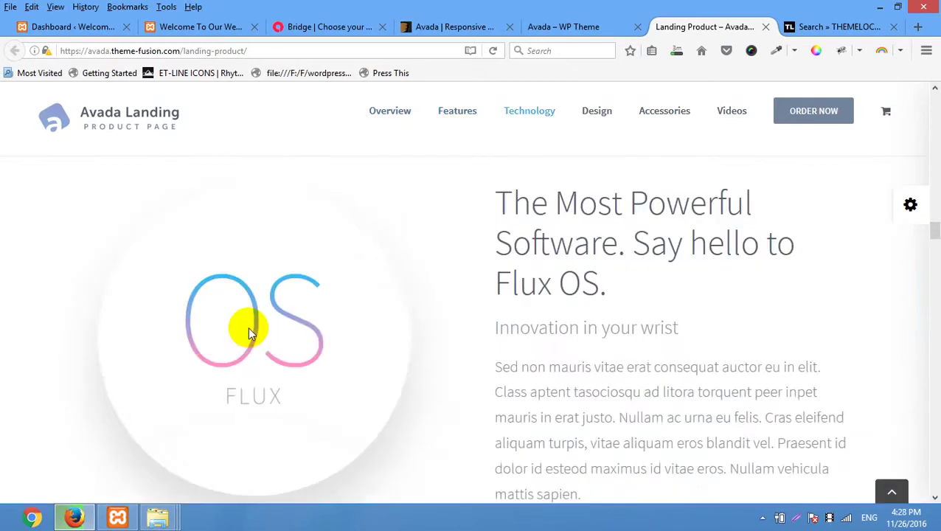
scroll(248, 327, "up", 5)
scroll(251, 325, "up", 3)
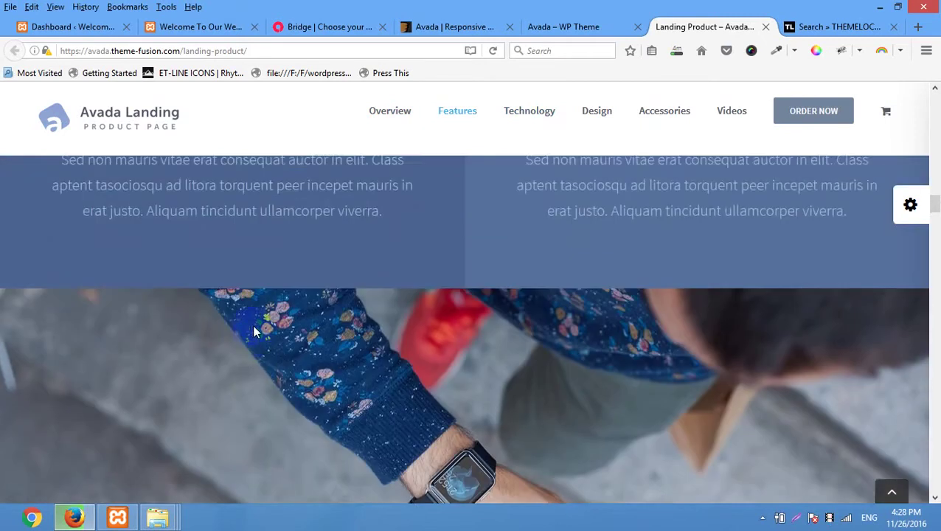
scroll(252, 325, "down", 3)
scroll(255, 325, "down", 15)
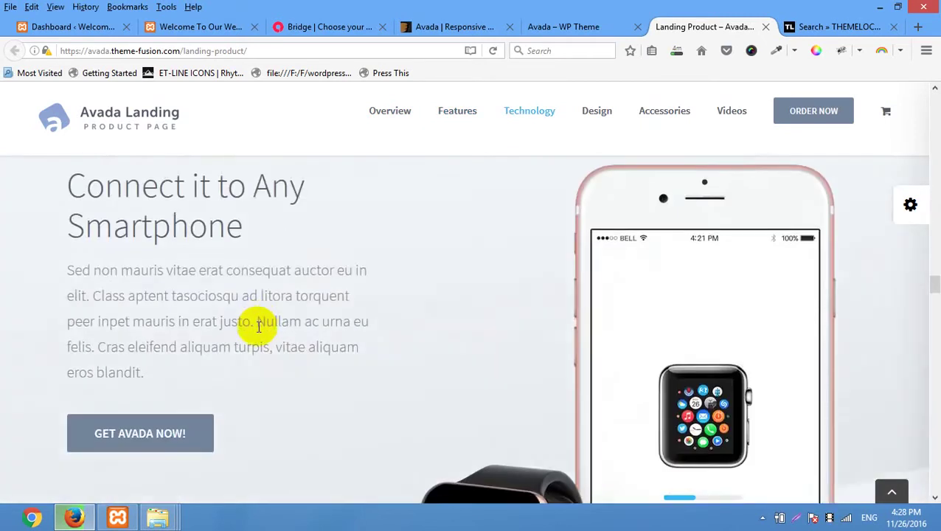
scroll(262, 329, "down", 15)
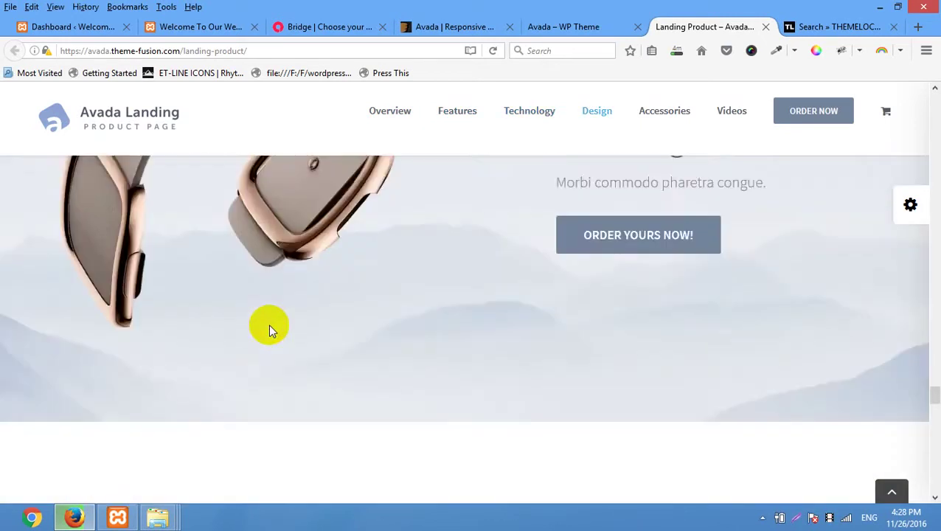
scroll(269, 330, "down", 15)
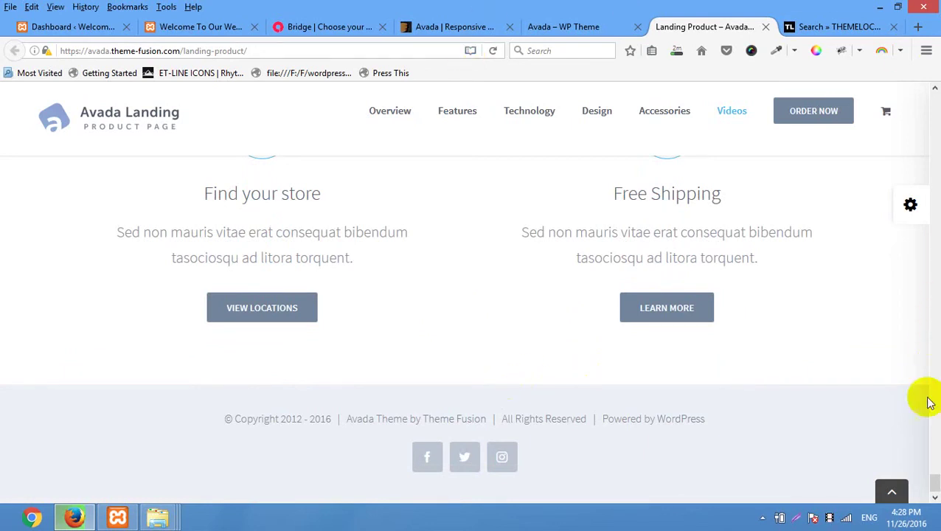
- Review the Avada Flux banner, the Overview section and the apps and payments blocks from the start of the page
left_click_drag(934, 489, 935, 85)
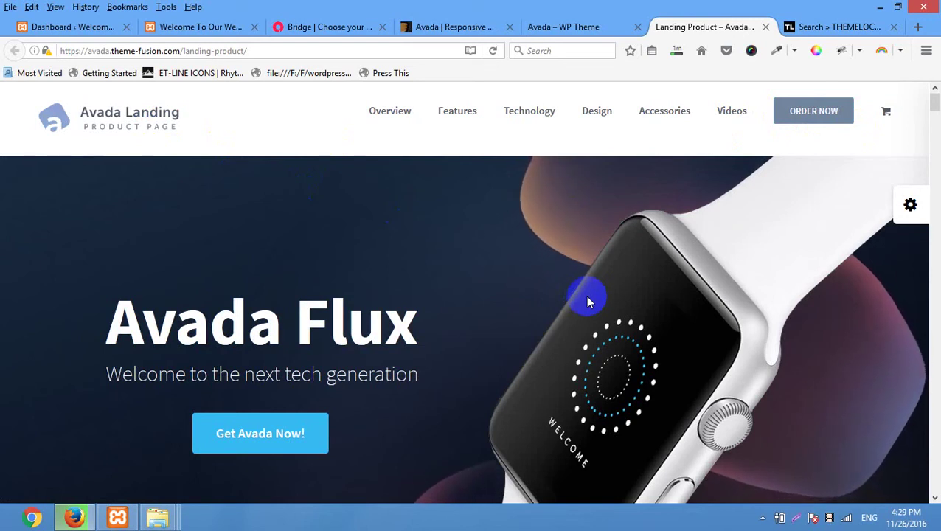
scroll(511, 346, "down", 3)
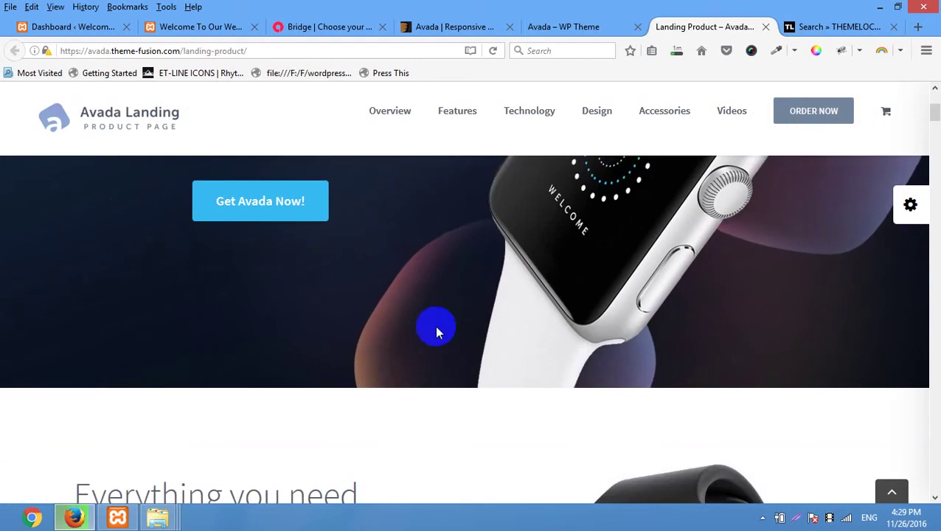
scroll(330, 323, "up", 1)
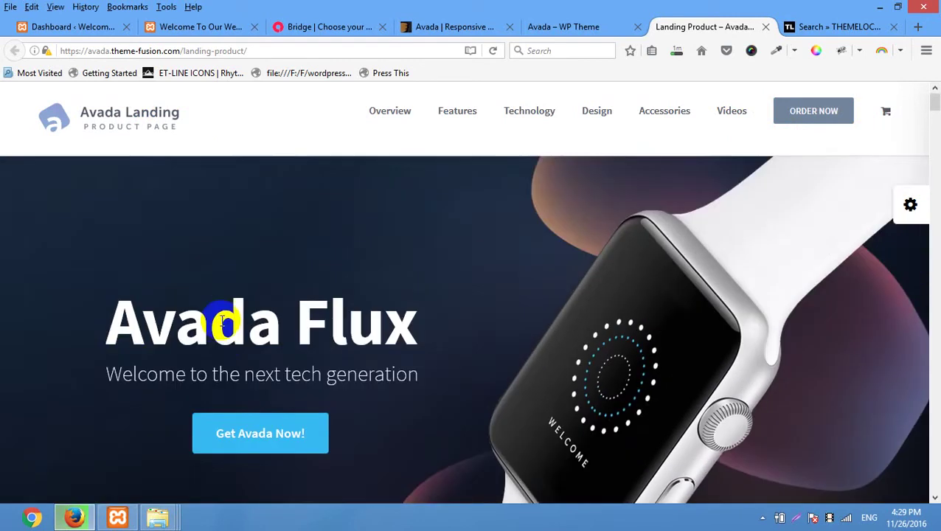
scroll(175, 247, "up", 2)
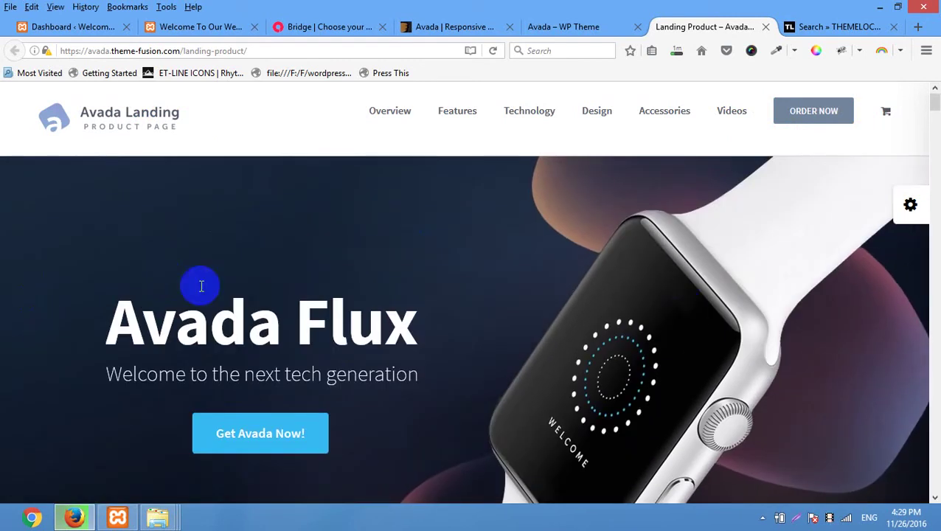
scroll(880, 344, "down", 3)
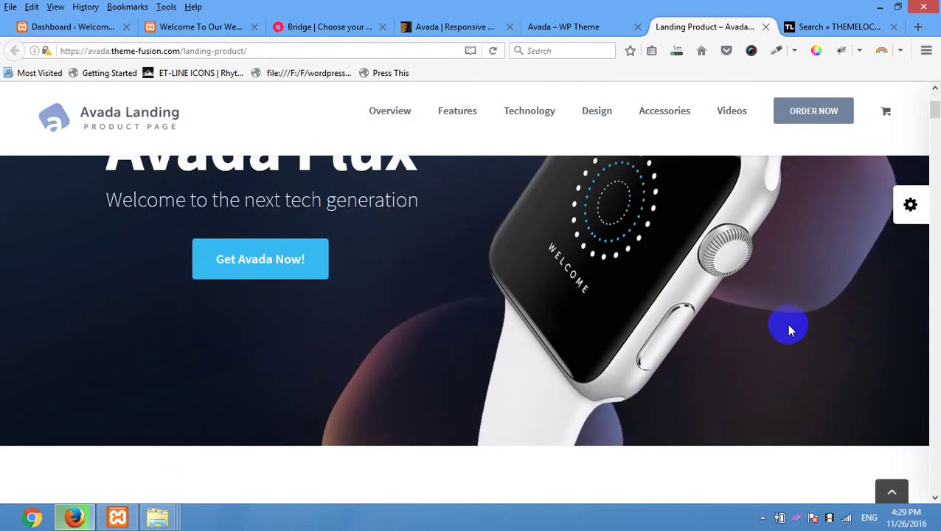
scroll(466, 391, "down", 5)
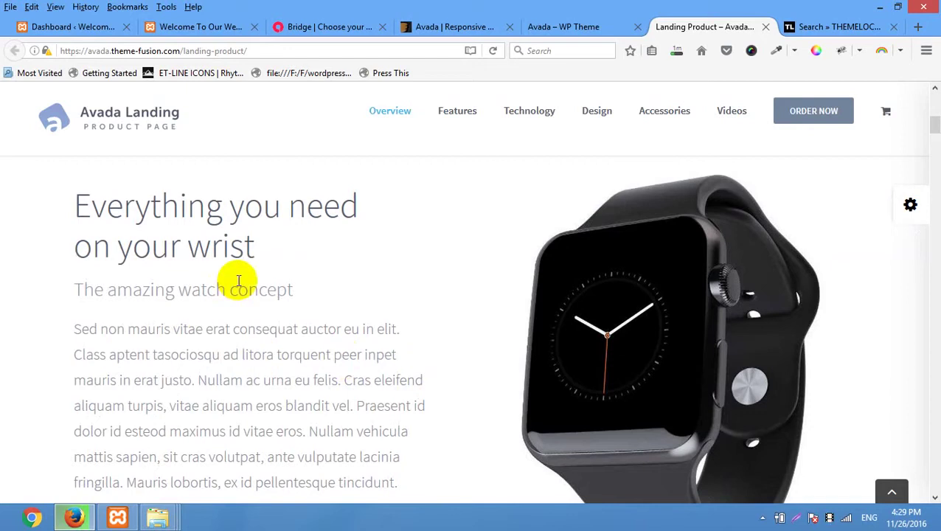
scroll(158, 301, "up", 5)
scroll(147, 245, "down", 5)
scroll(267, 267, "down", 3)
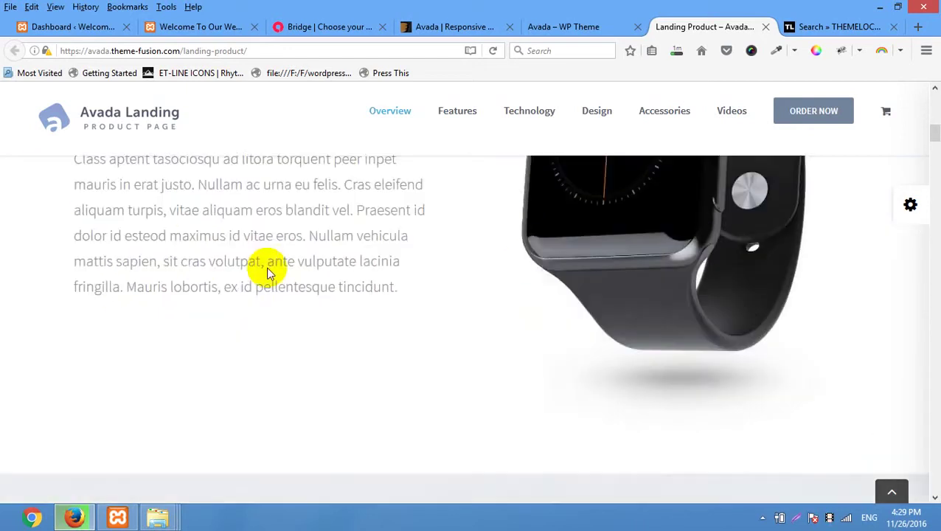
scroll(299, 313, "down", 2)
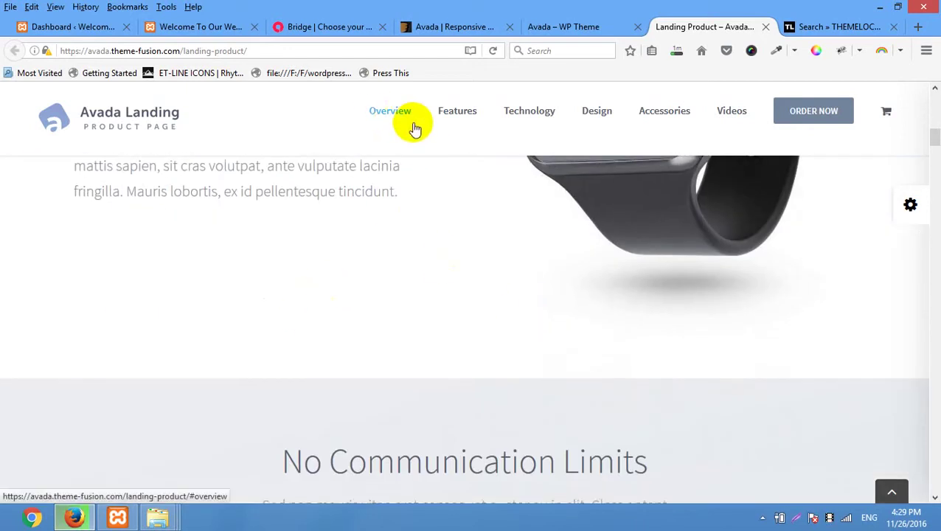
scroll(183, 244, "down", 5)
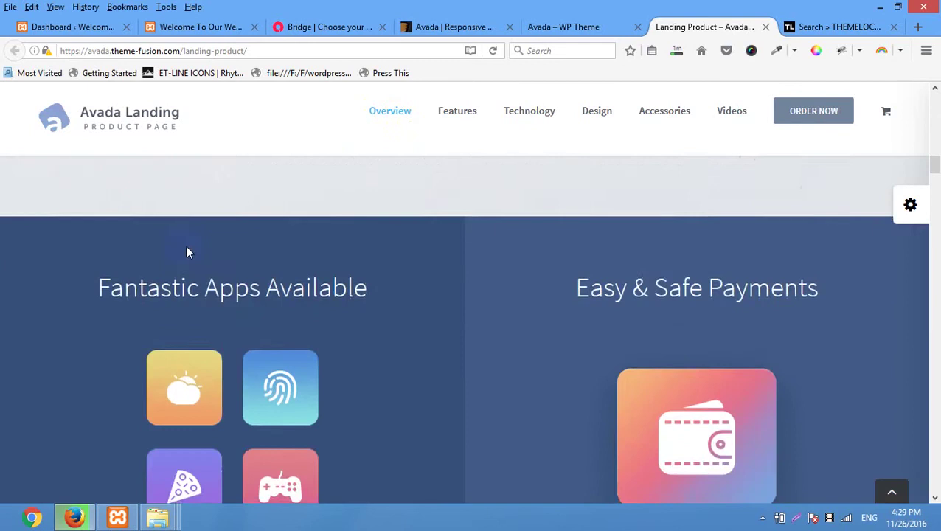
scroll(185, 245, "up", 10)
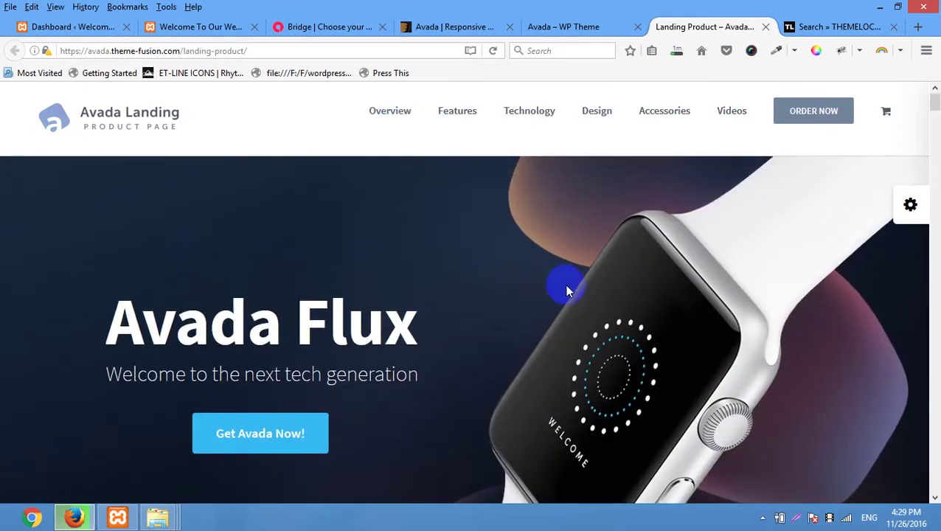
scroll(233, 298, "down", 8)
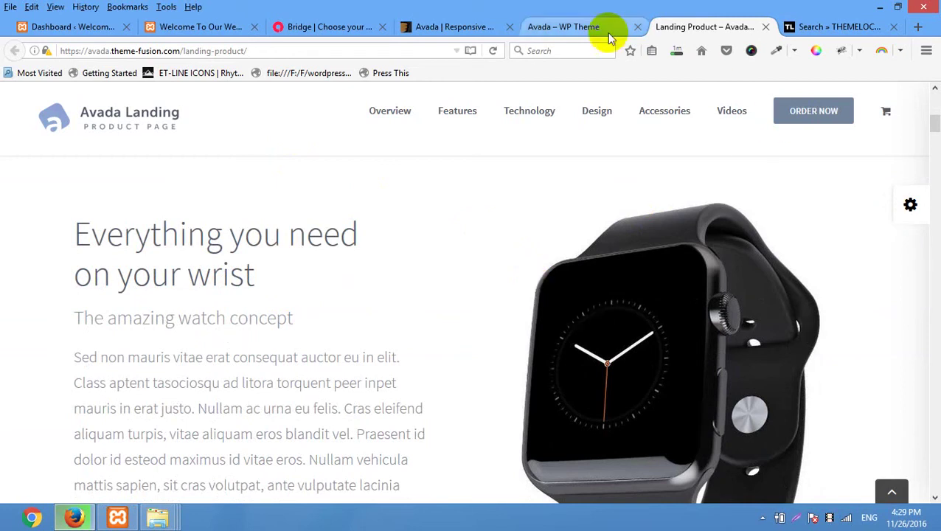
- Check the progress of the Bridge and Avada theme downloads
left_click(676, 53)
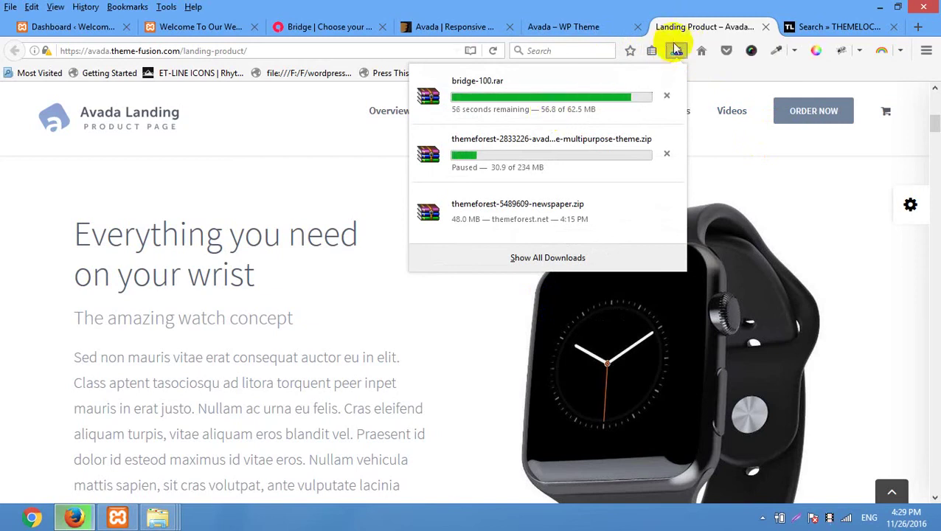
left_click(683, 26)
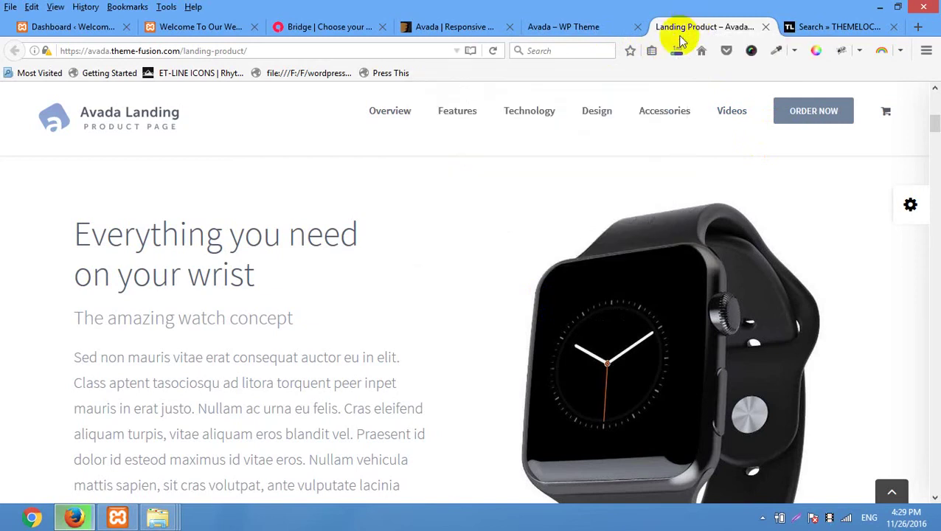
- Monitor the remaining download progress of bridge-100.rar in the browser's download list
left_click(671, 52)
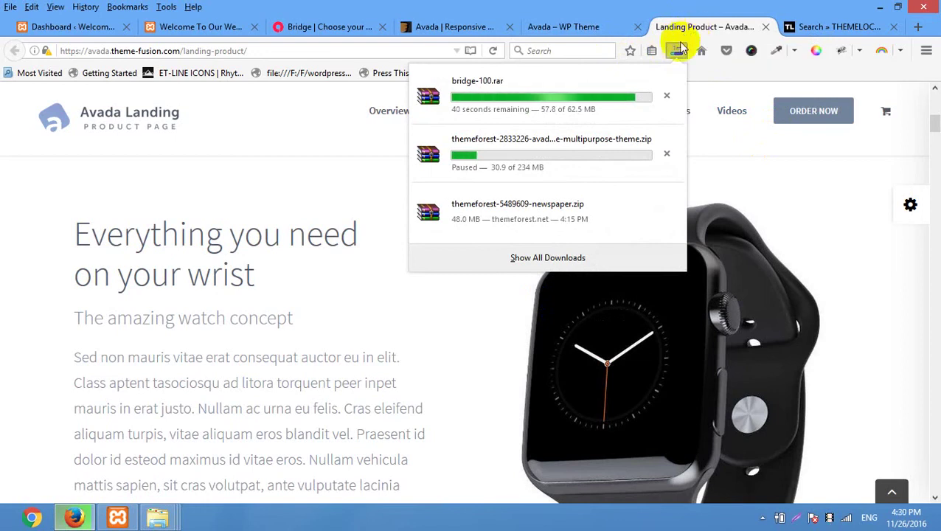
left_click(677, 49)
left_click(677, 49)
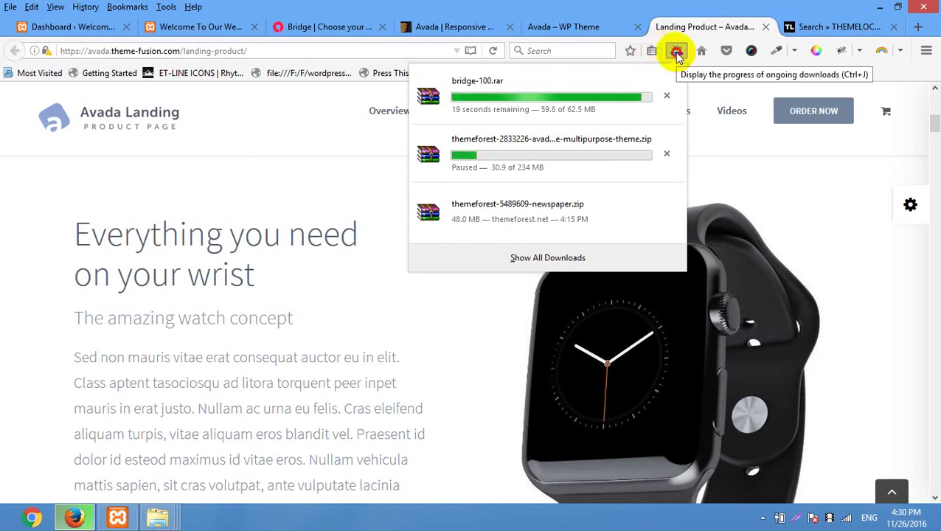
left_click(677, 52)
left_click(677, 54)
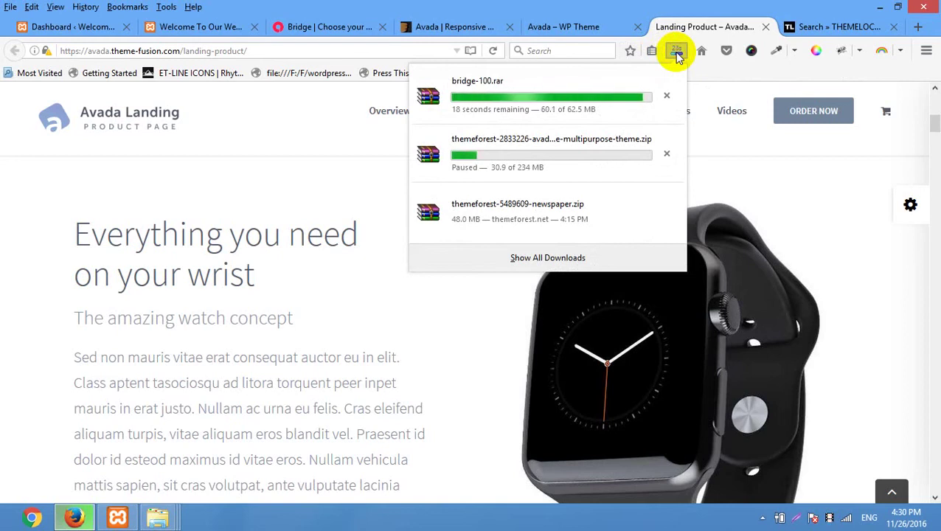
double_click(256, 205)
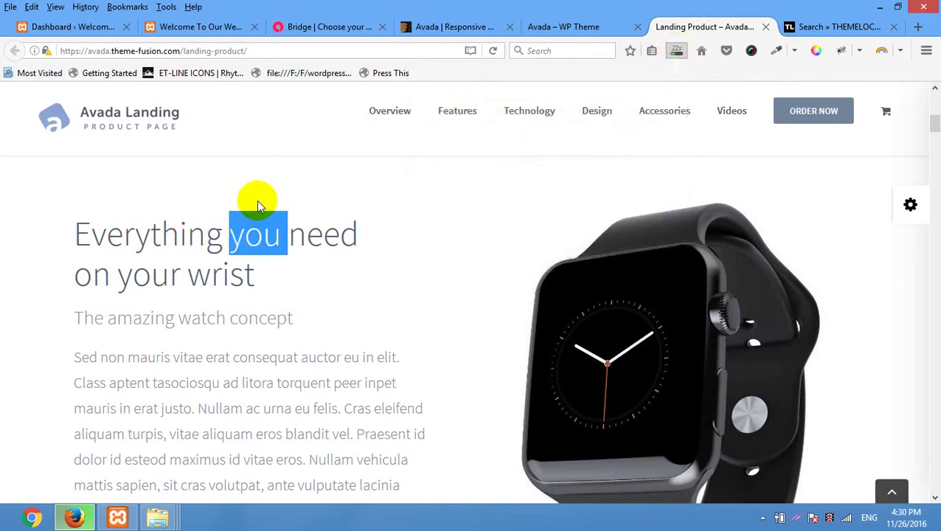
left_click(318, 204)
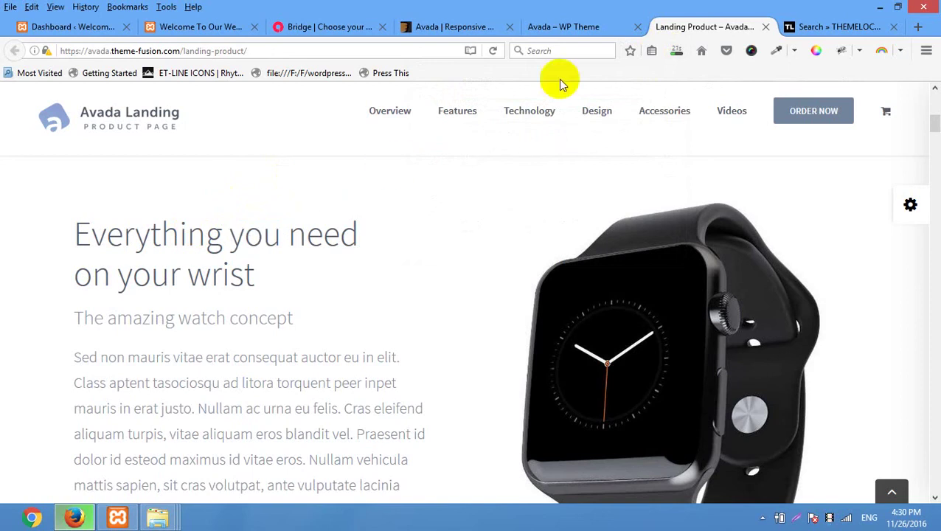
- Copy the downloaded bridge-100.rar from its Downloads folder and bring up the File Explorer window showing the AIO_GRMCULF (H:) drive
left_click(679, 52)
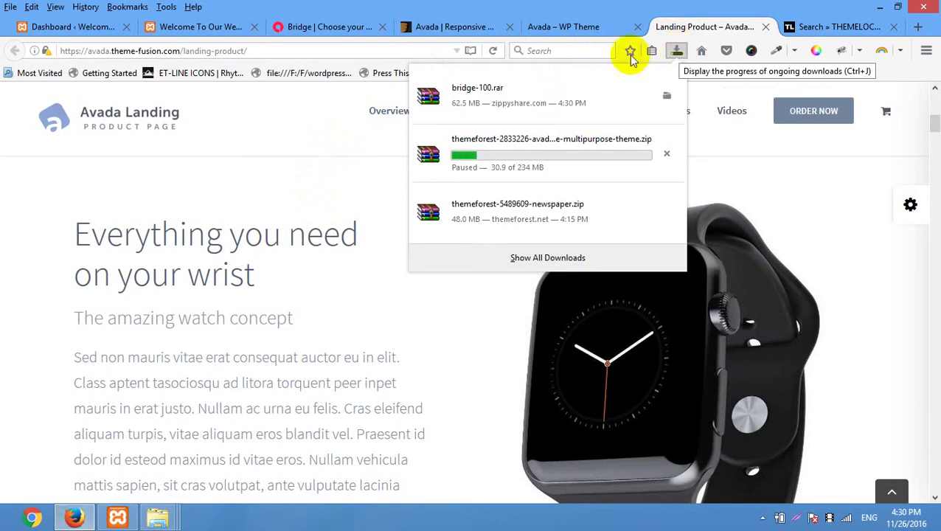
left_click(666, 99)
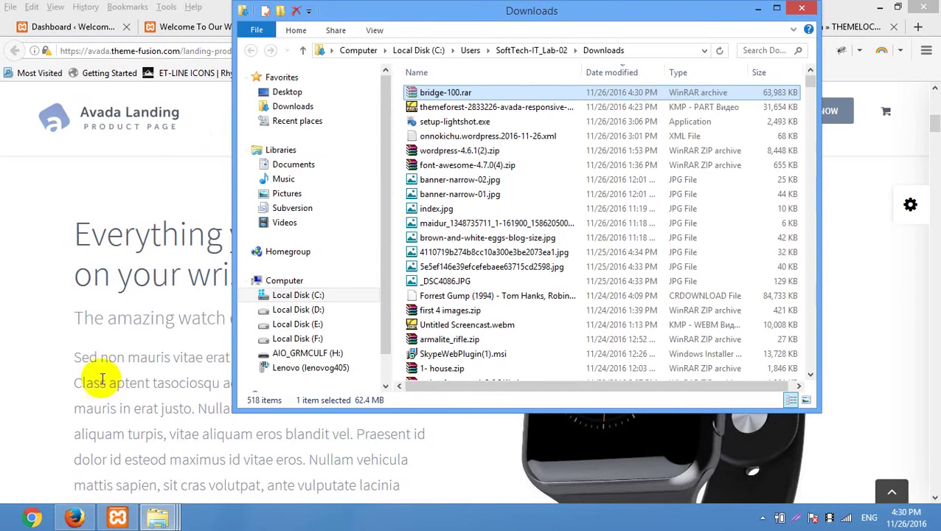
left_click(119, 518)
mouse_move(157, 518)
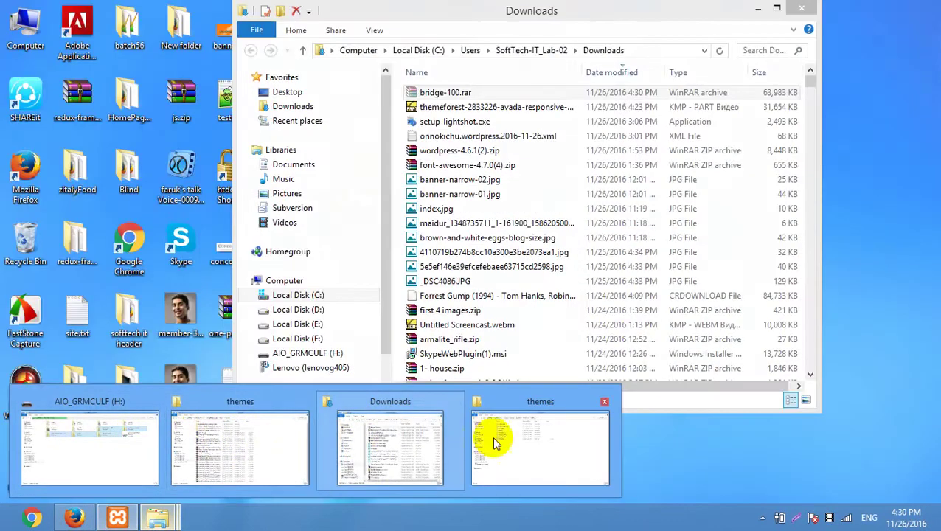
left_click(492, 436)
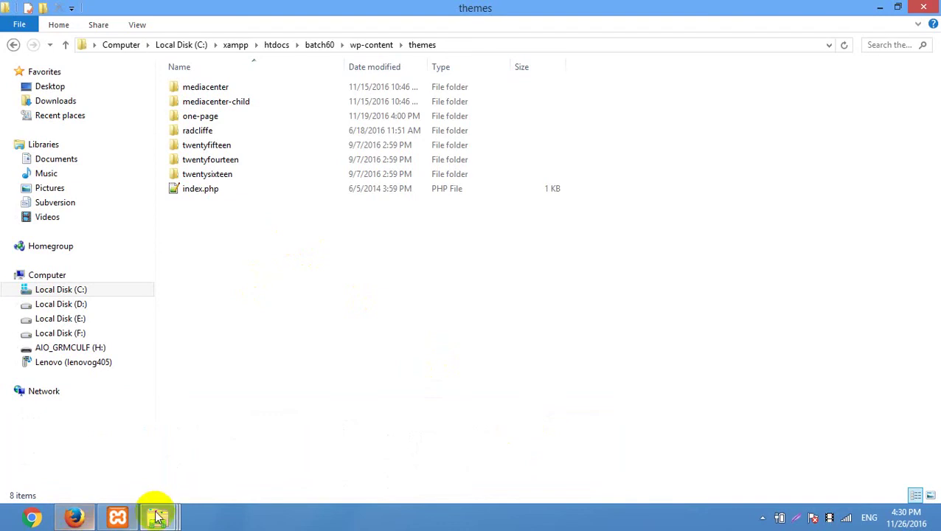
mouse_move(158, 517)
left_click(88, 479)
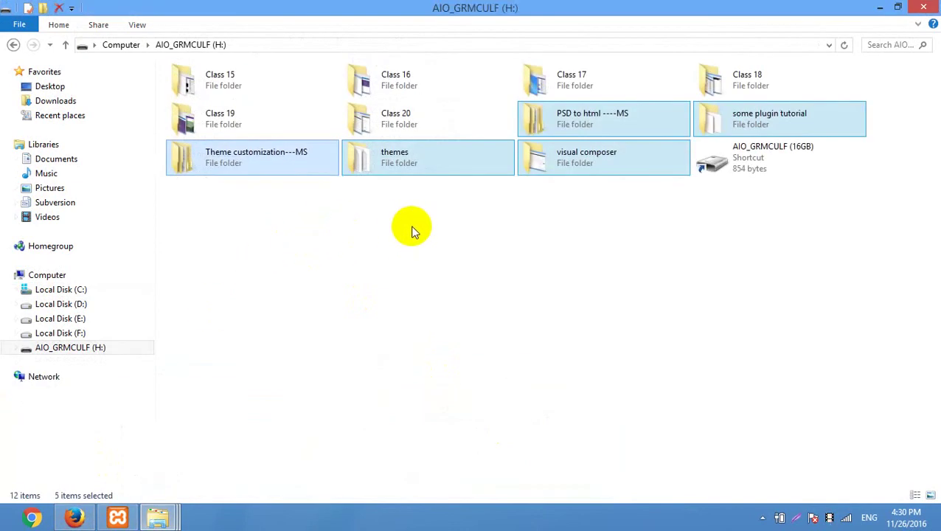
- Paste bridge-100.rar into the Class 21 folder of wordpress batch 60, inside folder F on Local Disk (F:)
left_click(412, 230)
left_click(81, 334)
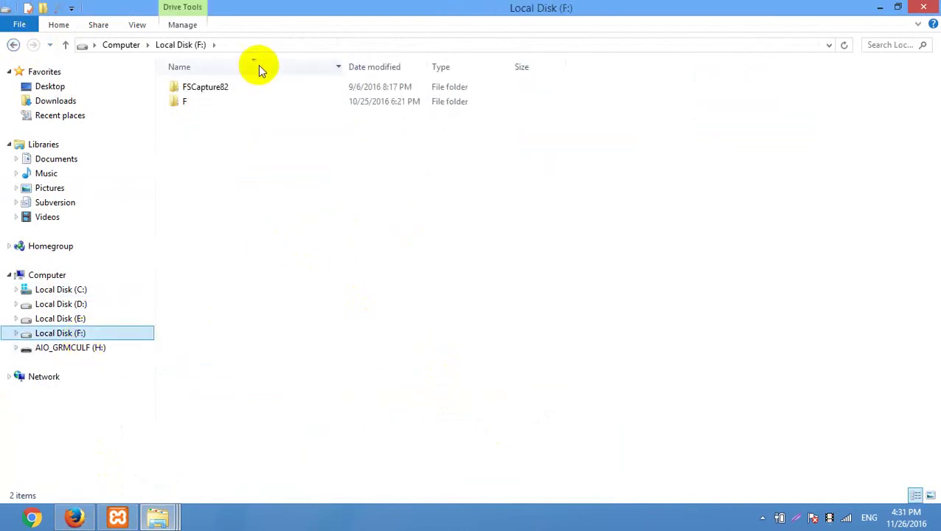
double_click(210, 100)
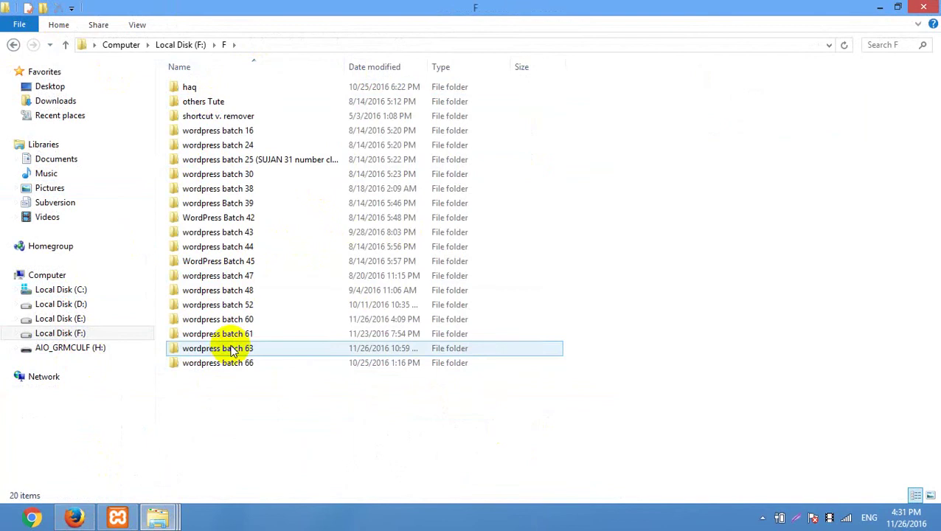
double_click(218, 320)
left_click(237, 381)
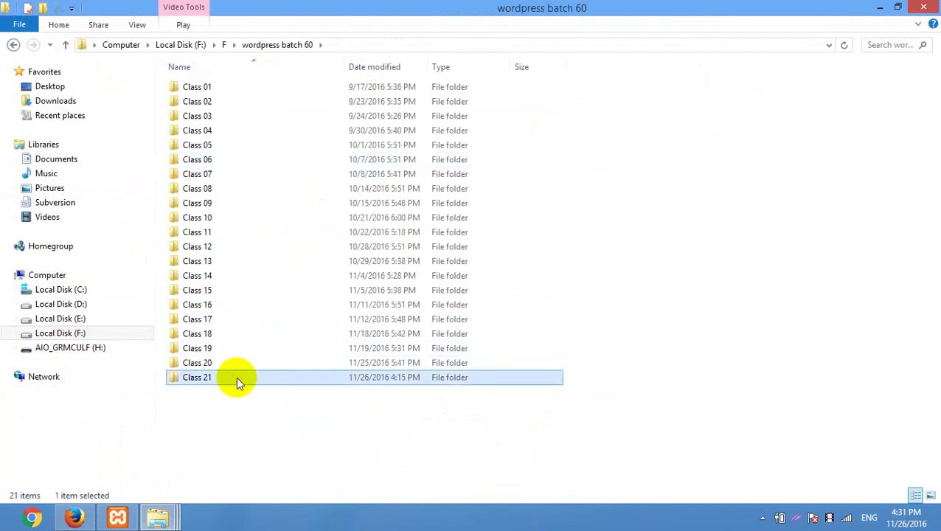
double_click(238, 380)
key("ctrl+v")
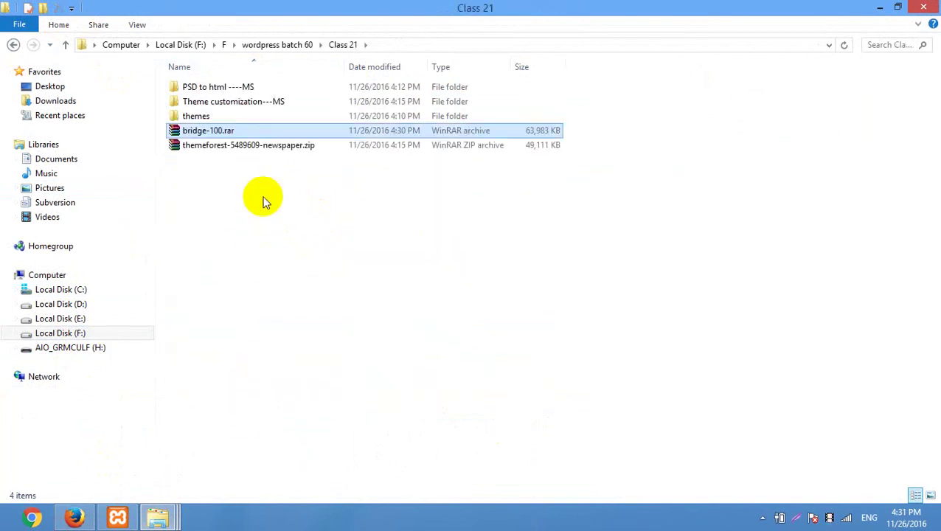
- Switch back to Firefox and resume the paused Avada theme zip download
left_click(73, 517)
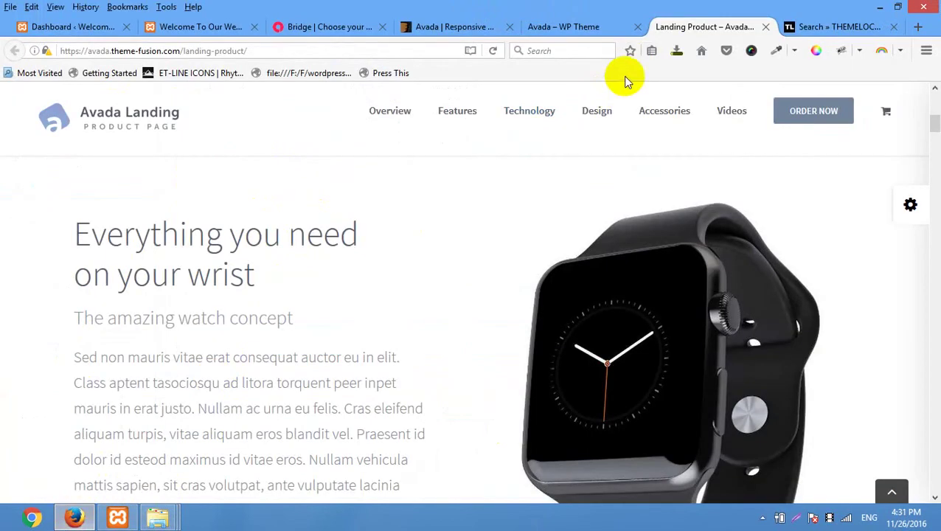
right_click(673, 49)
left_click(675, 49)
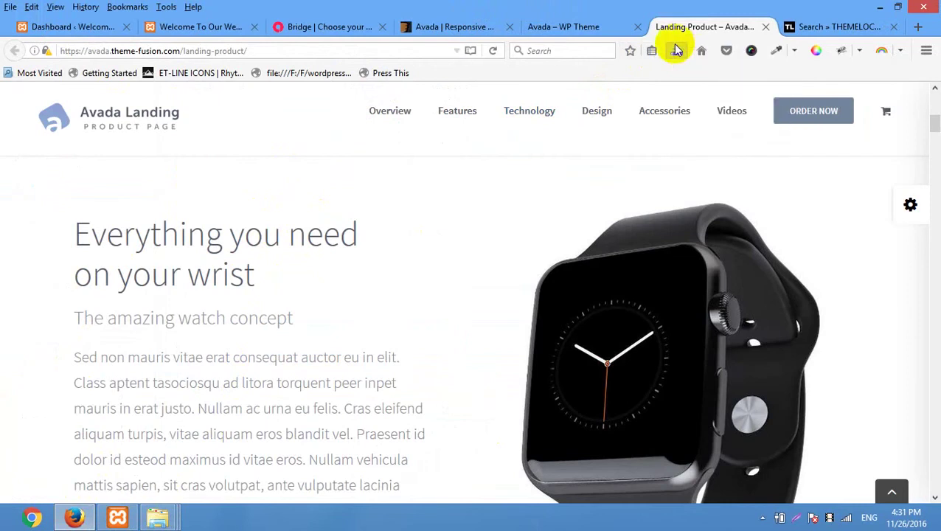
left_click(677, 49)
right_click(480, 141)
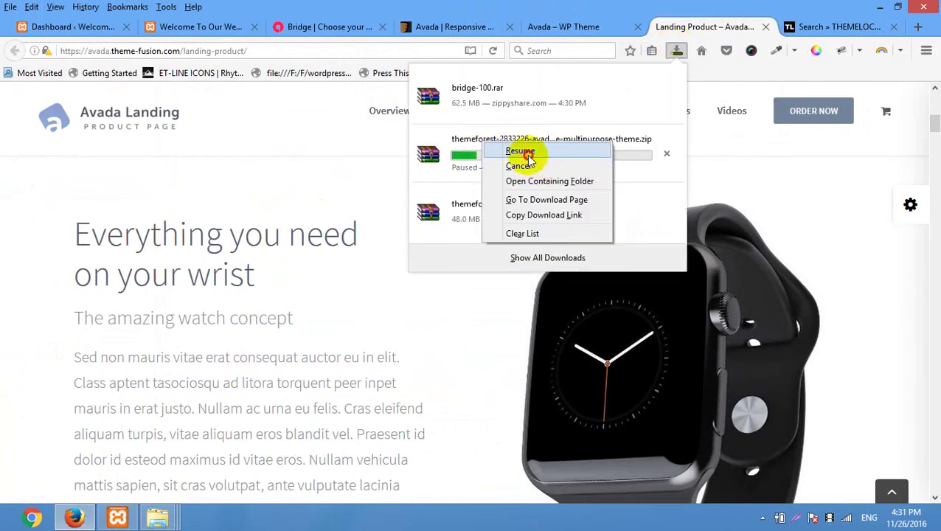
left_click(530, 151)
left_click(669, 25)
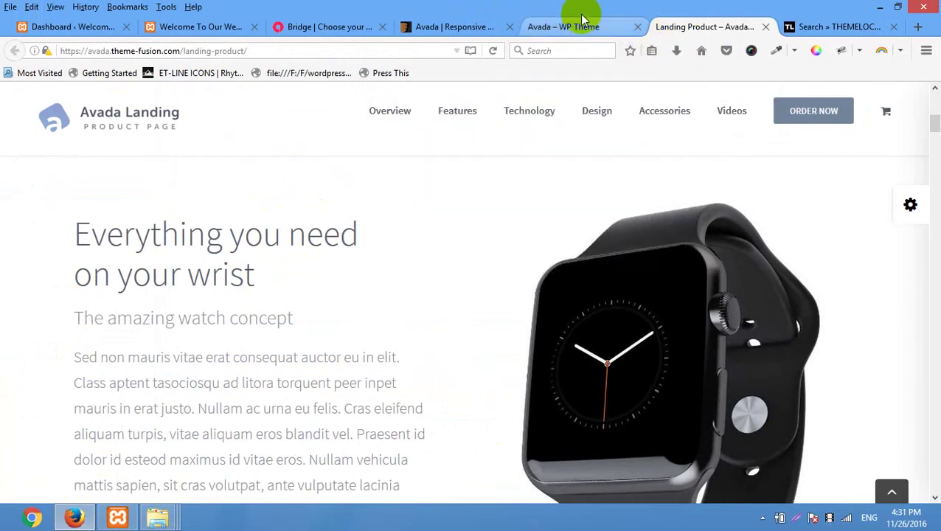
- Look over the Avada demo gallery, the local site's front page and the WordPress dashboard
left_click(563, 24)
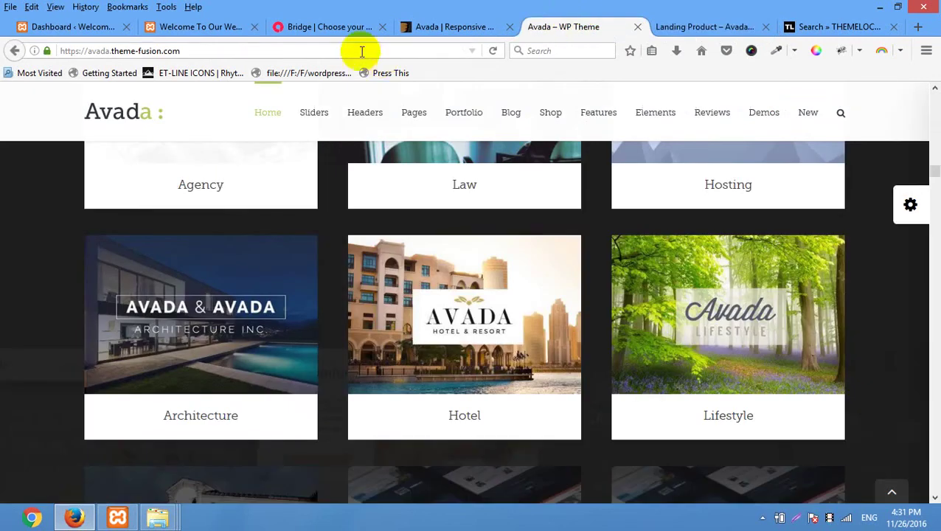
left_click(193, 27)
left_click(83, 28)
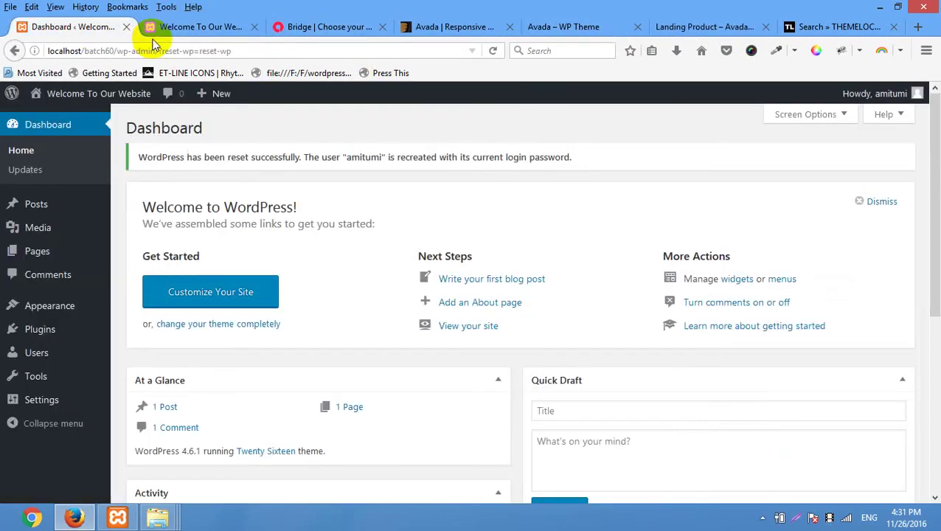
- Open bridge-100.rar from the Class 21 folder and locate bridge.zip and bridge-child.zip inside its bridge-100 folder
left_click(74, 517)
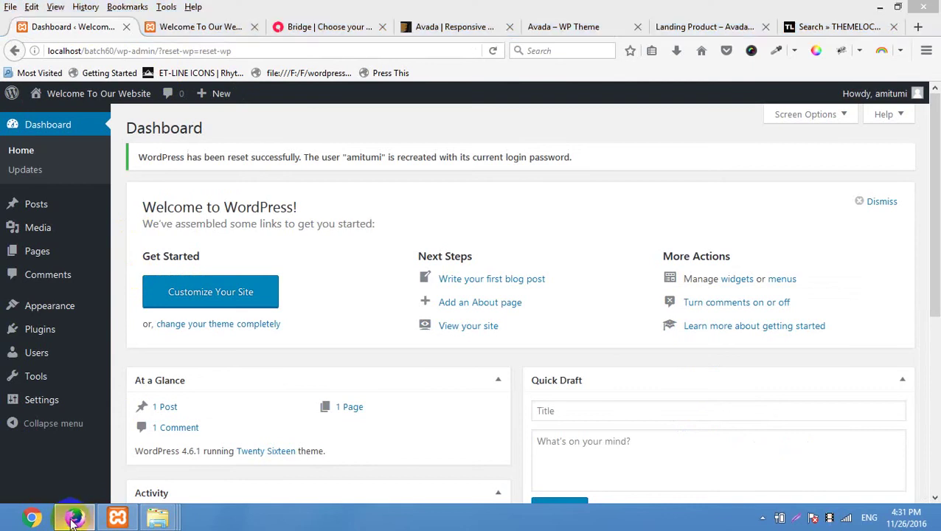
double_click(212, 132)
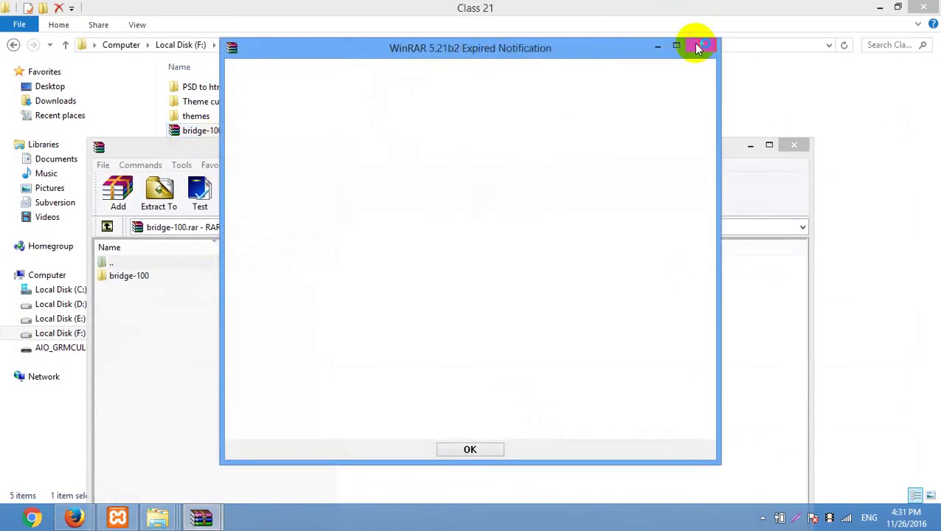
left_click(694, 43)
double_click(158, 276)
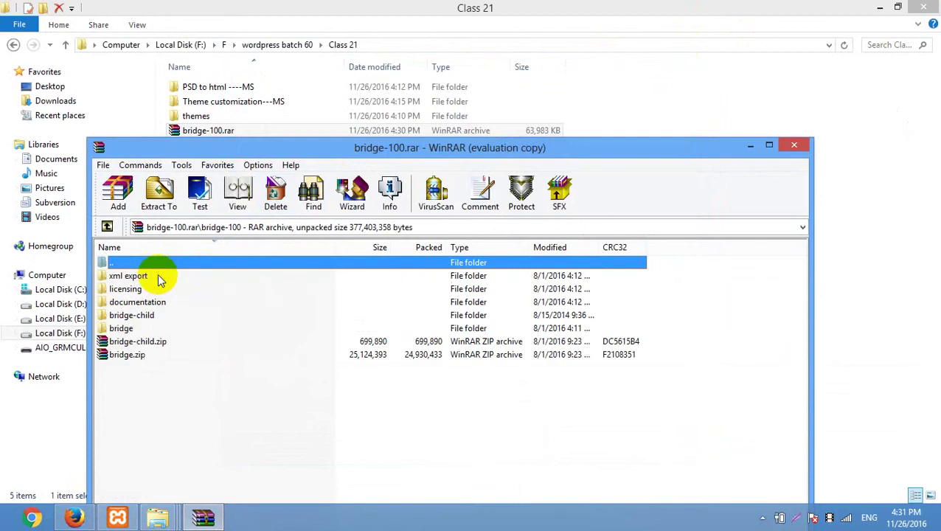
left_click(131, 355)
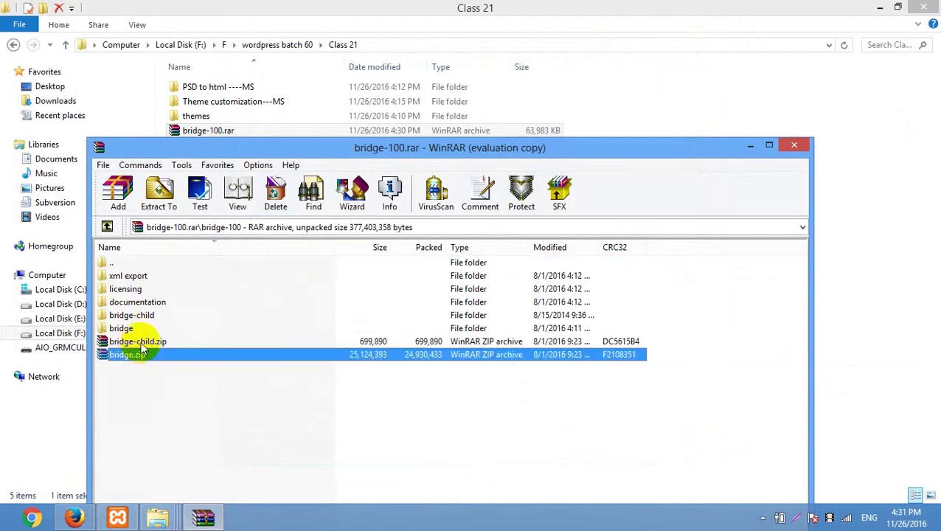
left_click(140, 342)
left_click(136, 355)
left_click(151, 342)
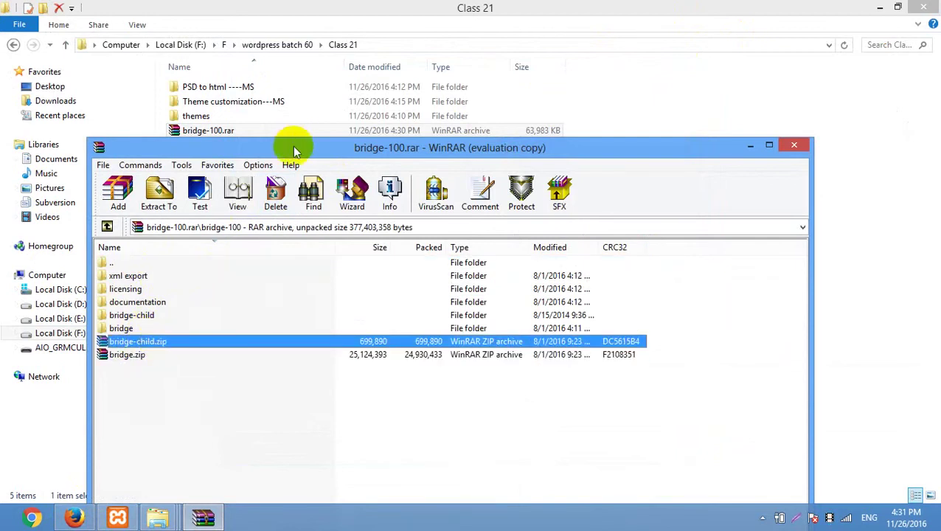
- Open the nested bridge.zip archive from bridge-100.rar, dismissing the WinRAR notice and arranging the archive windows aside
left_click_drag(294, 143, 574, 116)
double_click(343, 327)
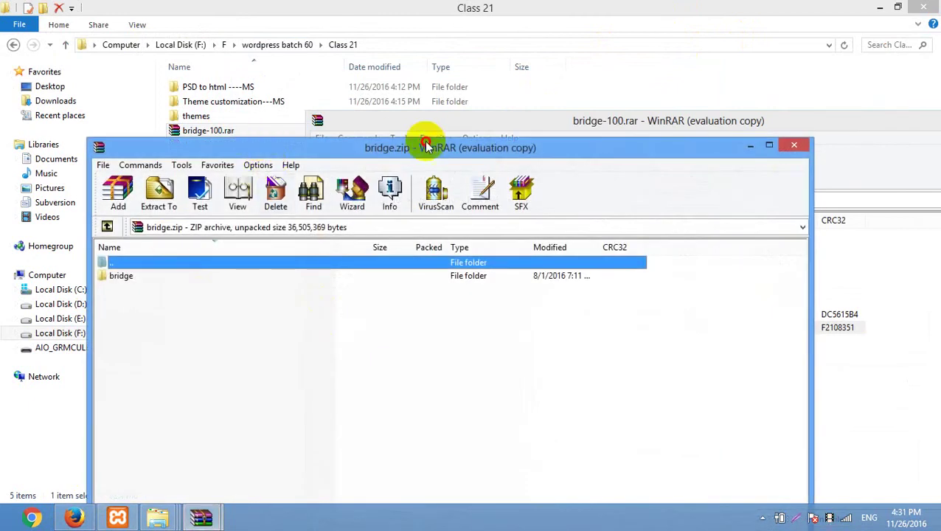
left_click(557, 293)
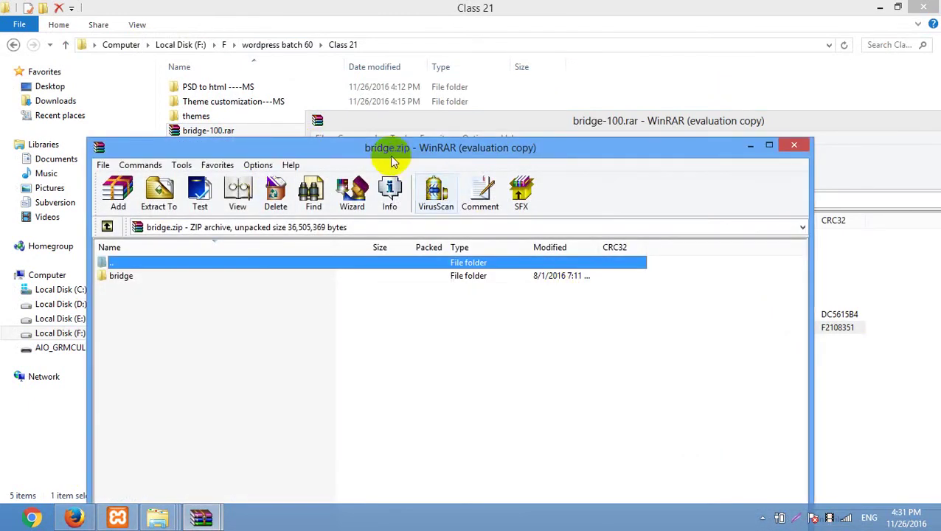
left_click_drag(388, 151, 542, 150)
- Extract the bridge folder from bridge.zip into the local site's batch60\wp-content\themes folder
left_click(157, 518)
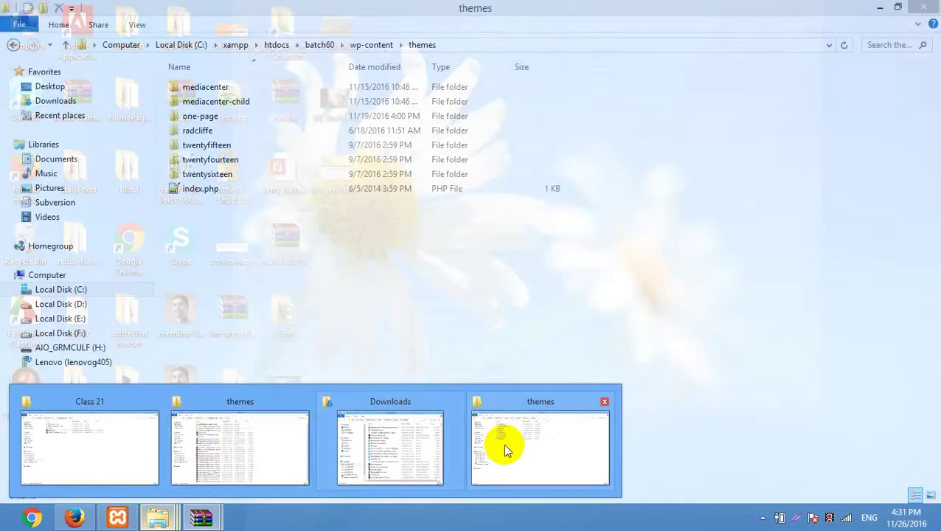
left_click(503, 447)
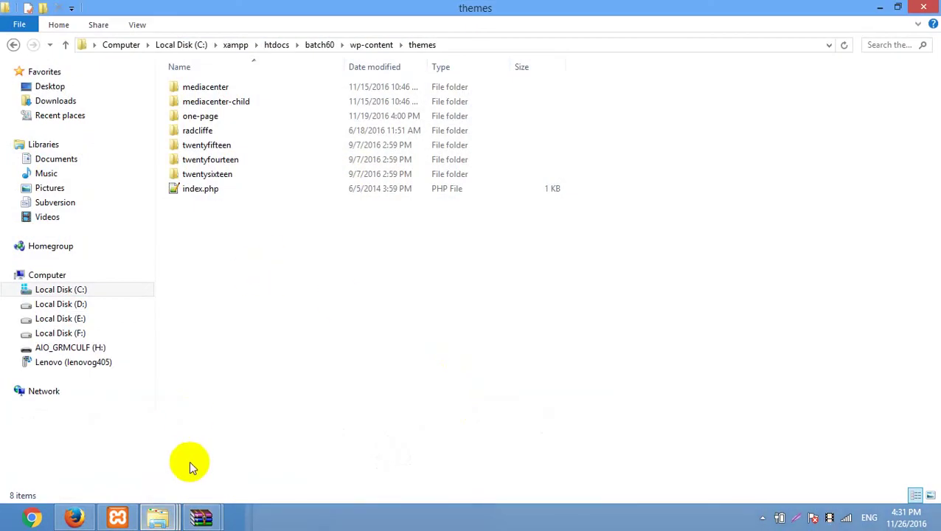
left_click(200, 518)
left_click(325, 403)
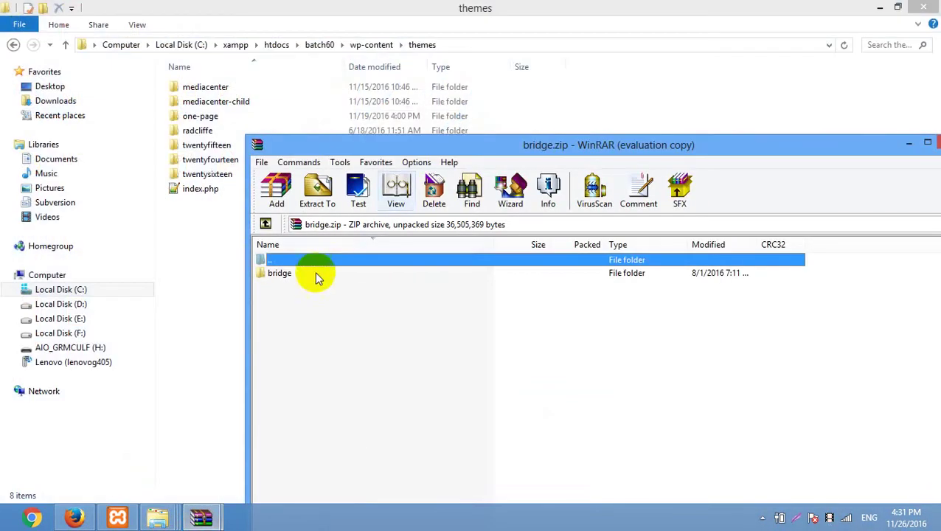
left_click(300, 278)
left_click_drag(300, 278, 186, 316)
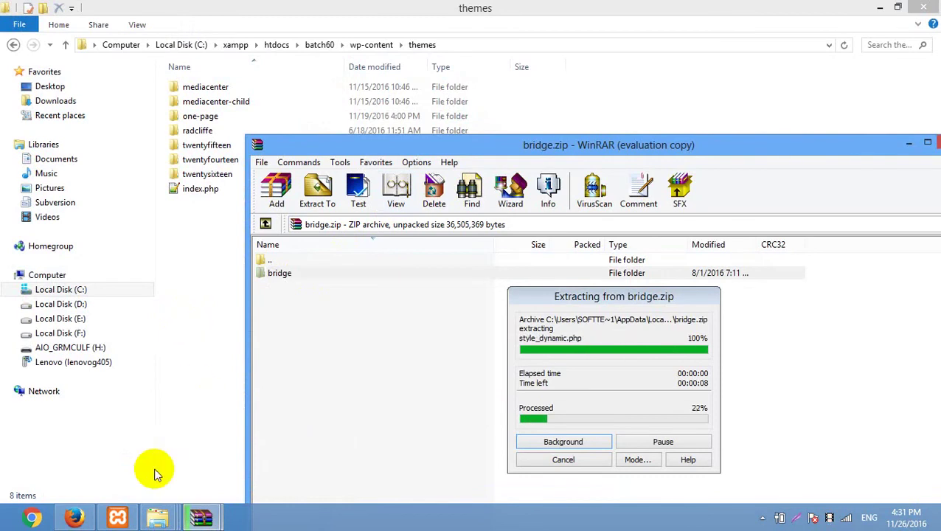
- Open bridge-child.zip from bridge-100.rar and extract its bridge-child folder into the same wp-content\themes folder
mouse_move(200, 516)
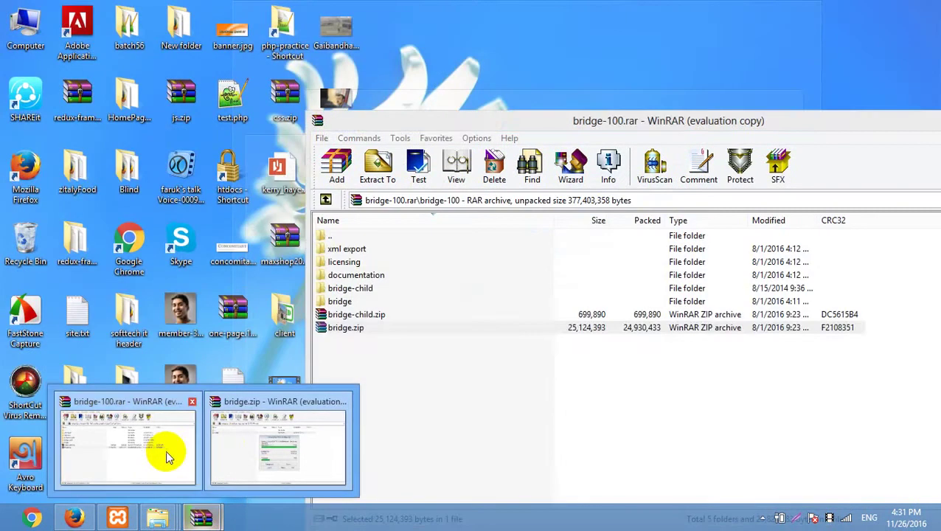
left_click(166, 450)
left_click(380, 315)
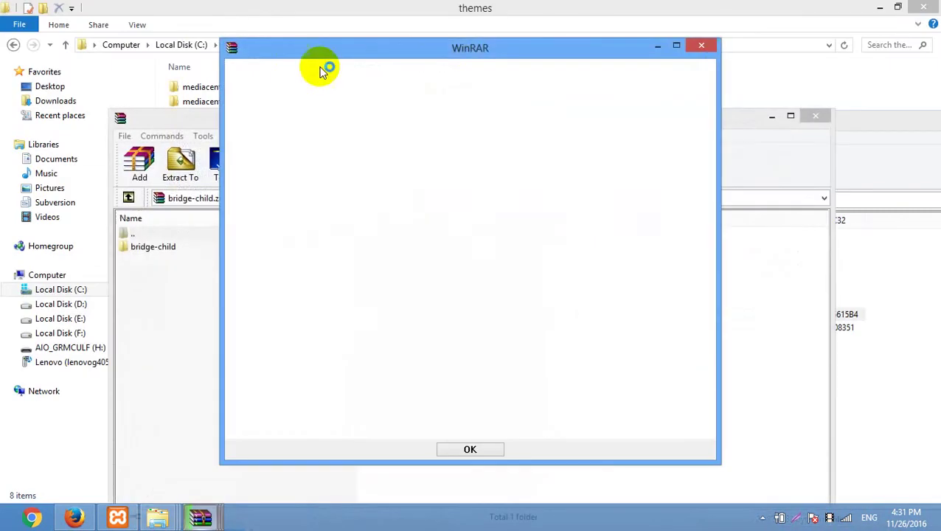
left_click(710, 44)
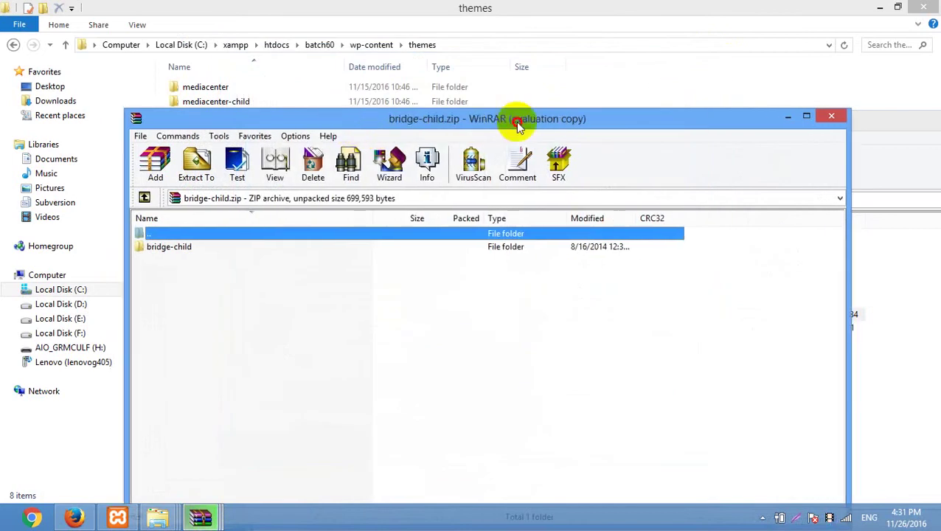
left_click_drag(458, 120, 710, 123)
left_click_drag(399, 251, 224, 276)
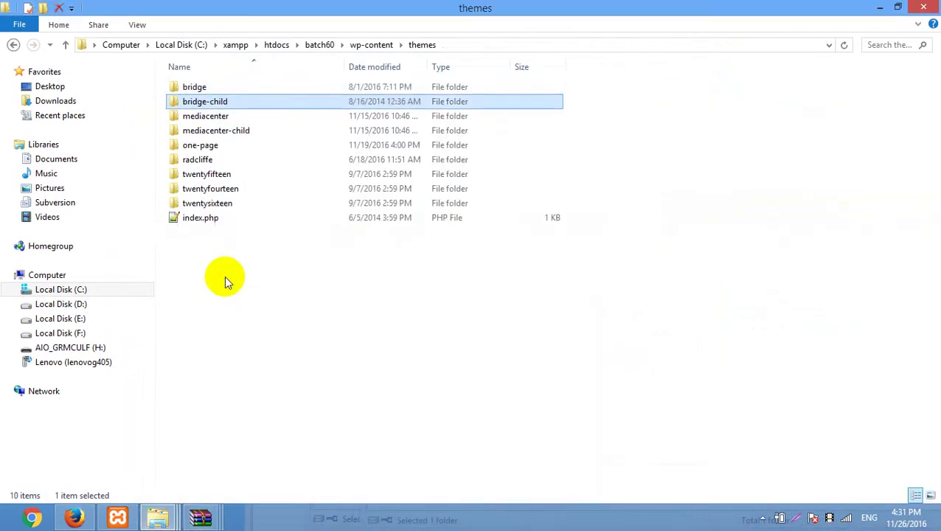
- Switch to the local WordPress dashboard in Firefox and activate the Bridge Child theme
double_click(235, 91)
key("alt+Tab")
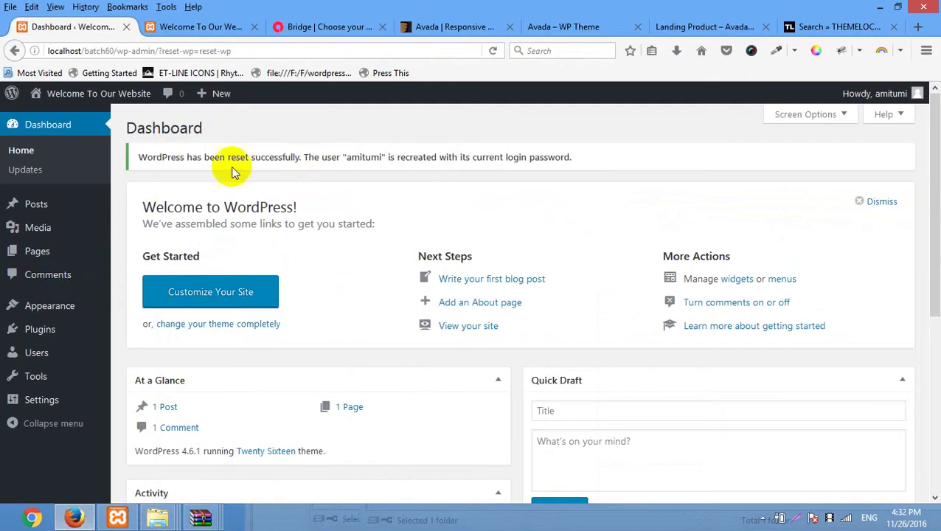
mouse_move(37, 305)
left_click(155, 315)
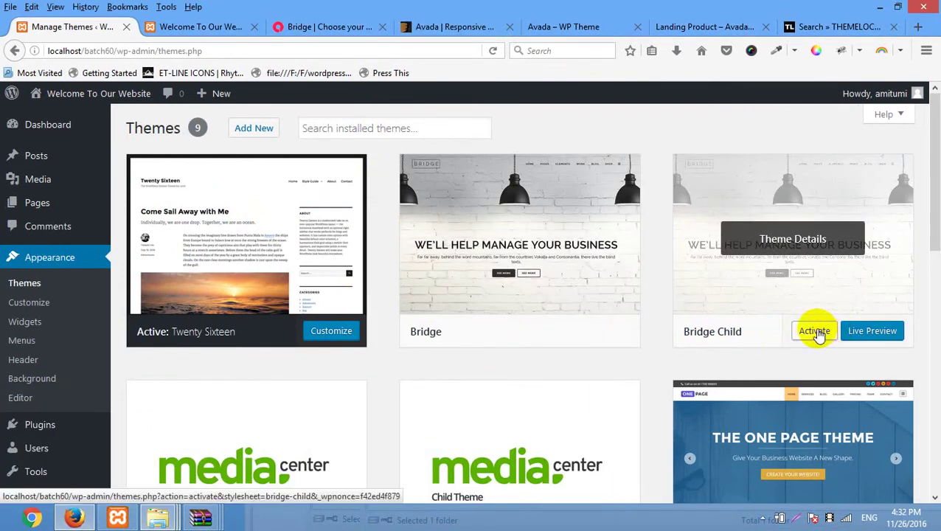
left_click(817, 332)
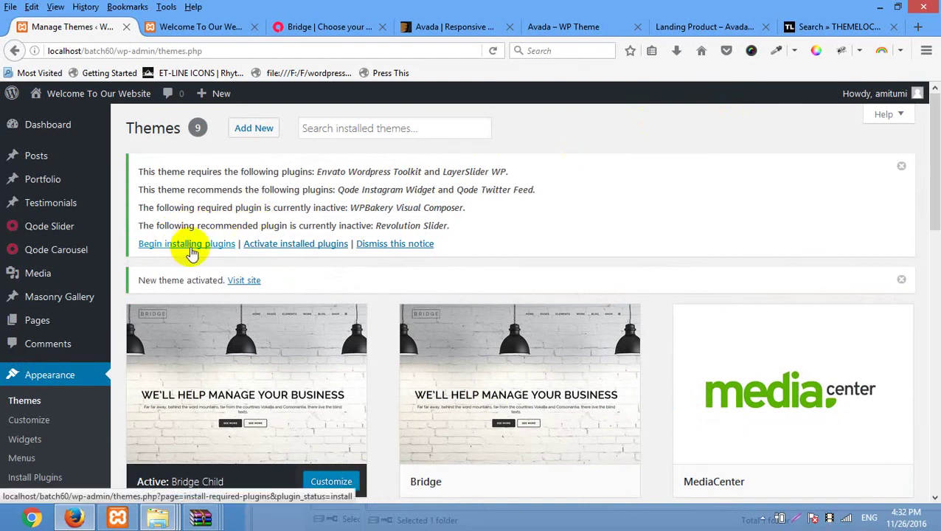
- Bulk-install the four missing theme plugins: Envato Wordpress Toolkit, LayerSlider WP, Qode Instagram Widget and Qode Twitter Feed
left_click(191, 249)
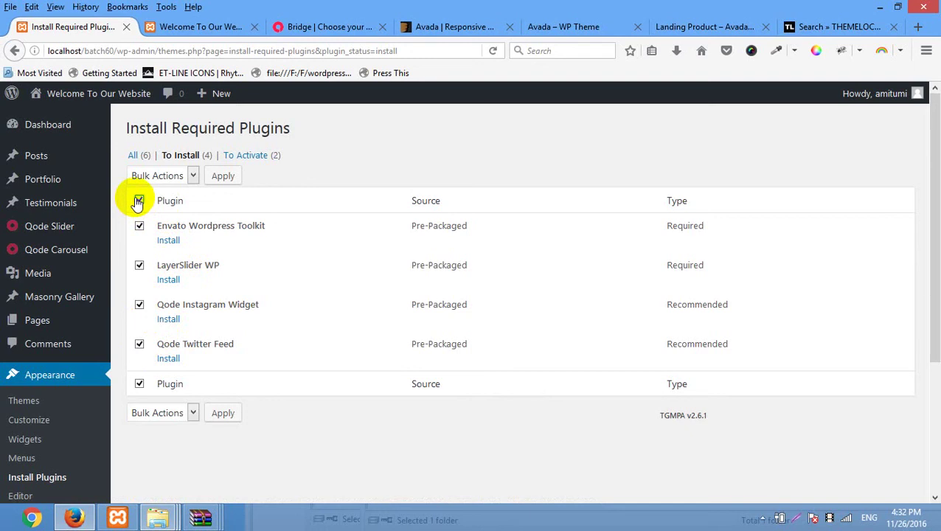
left_click(175, 178)
left_click(173, 207)
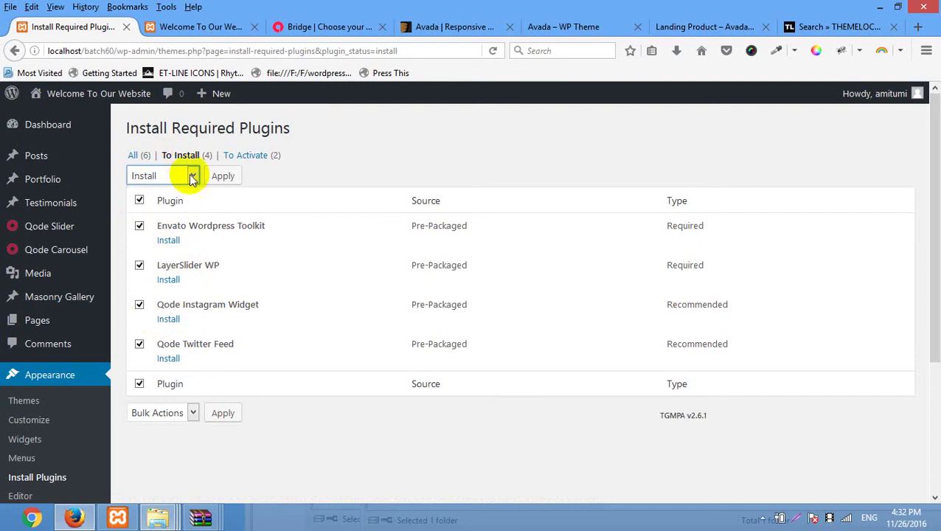
left_click(224, 175)
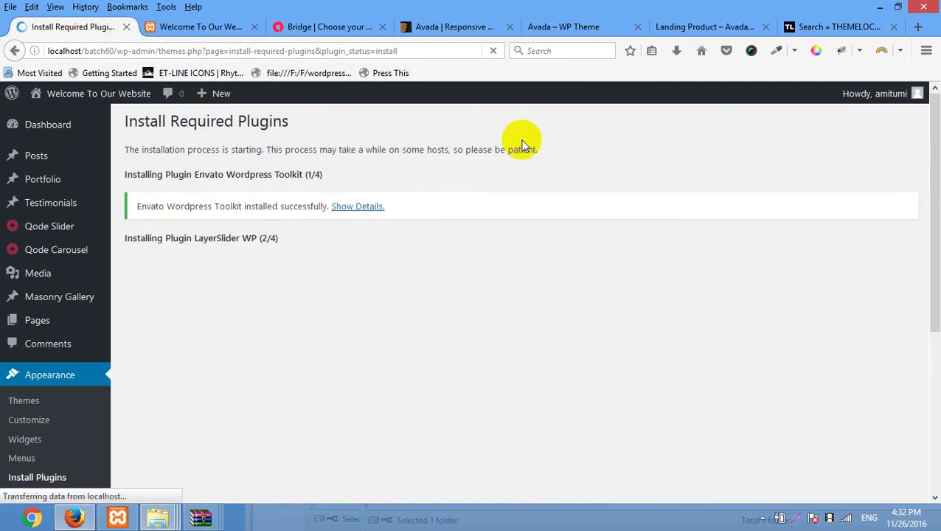
- Browse the Bridge demo gallery while the plugins install, and view the local site's front page
left_click(328, 27)
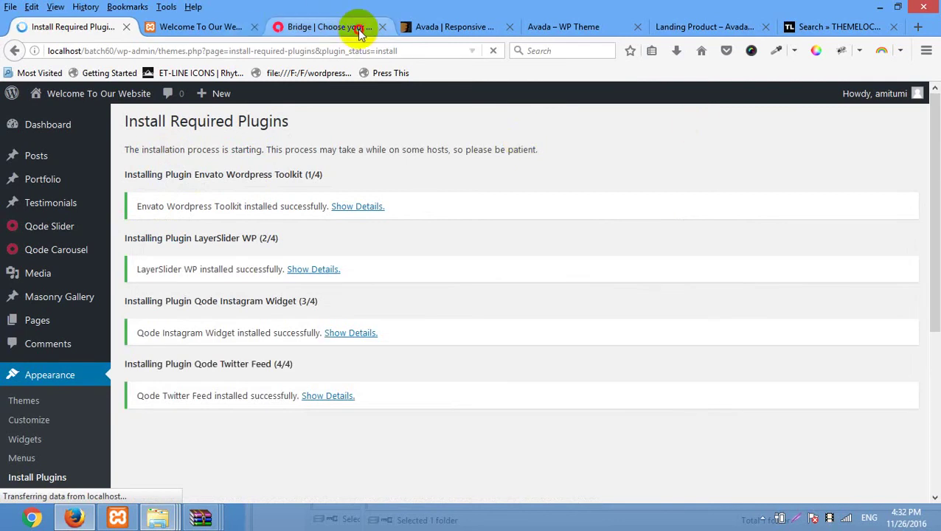
scroll(258, 292, "down", 3)
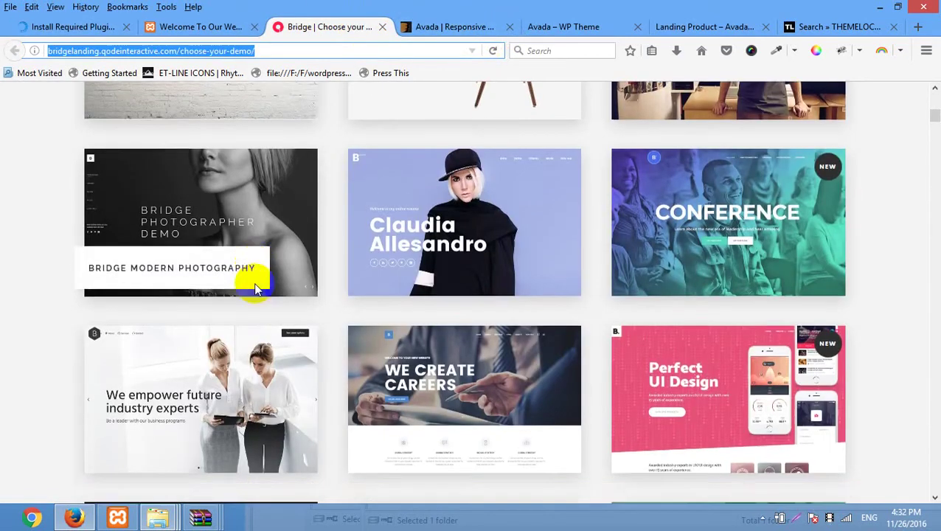
scroll(274, 261, "up", 8)
scroll(295, 259, "down", 8)
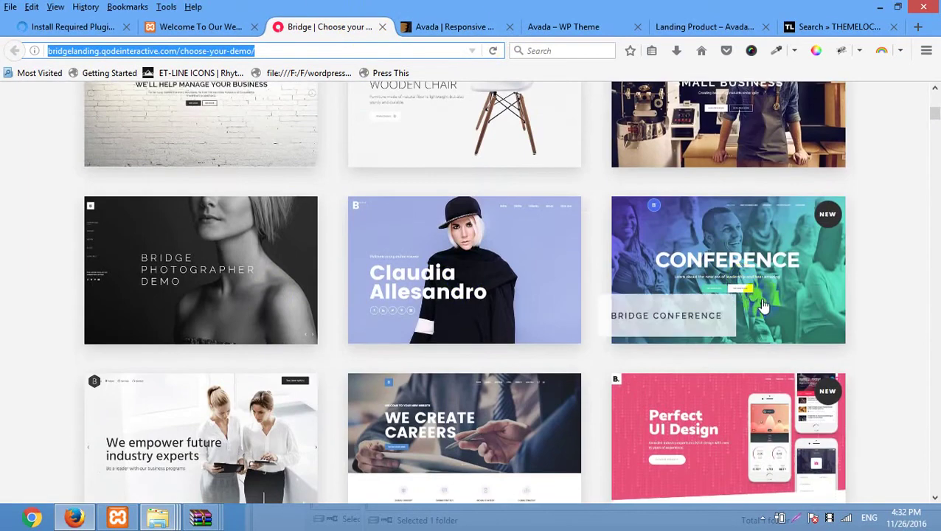
scroll(283, 298, "down", 5)
scroll(568, 306, "down", 4)
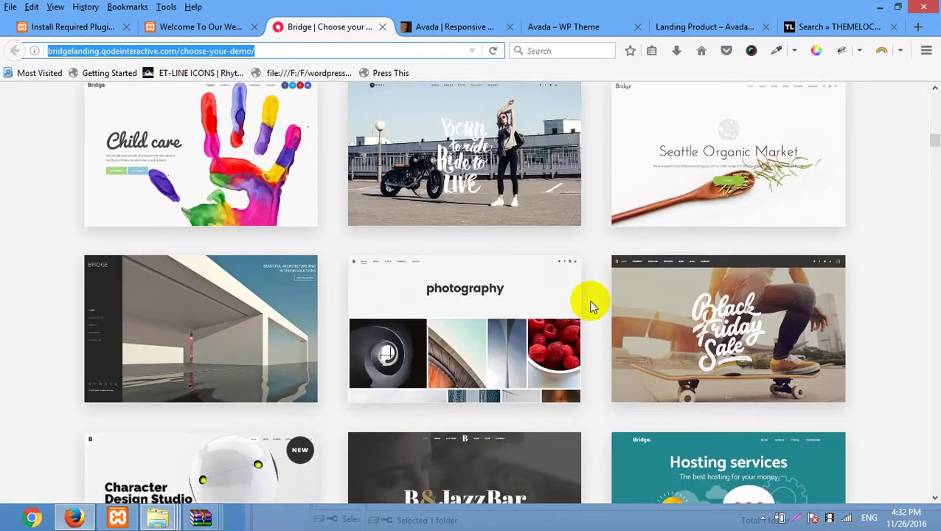
left_click(197, 27)
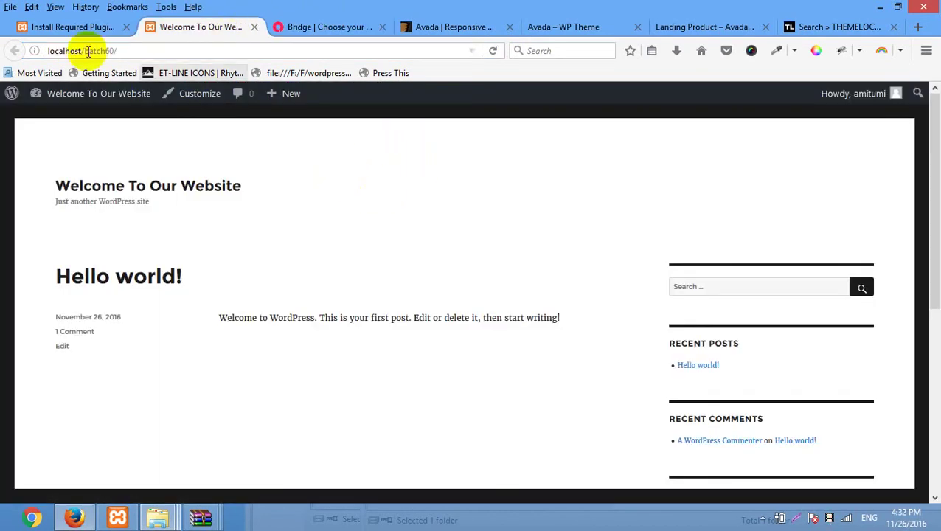
- Return to the required plugins installer and bulk-activate all six plugins, including WPBakery Visual Composer and Revolution Slider
left_click(81, 27)
scroll(200, 246, "down", 3)
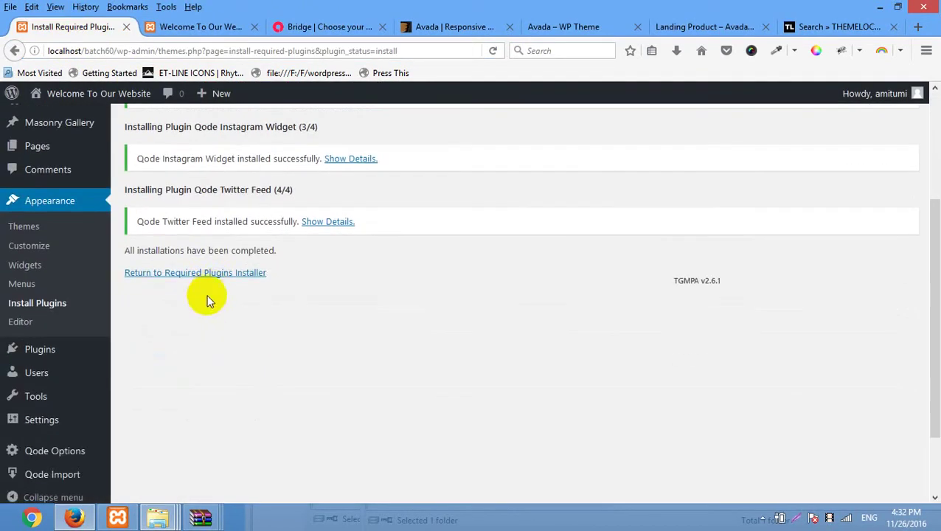
left_click(209, 278)
scroll(495, 253, "up", 3)
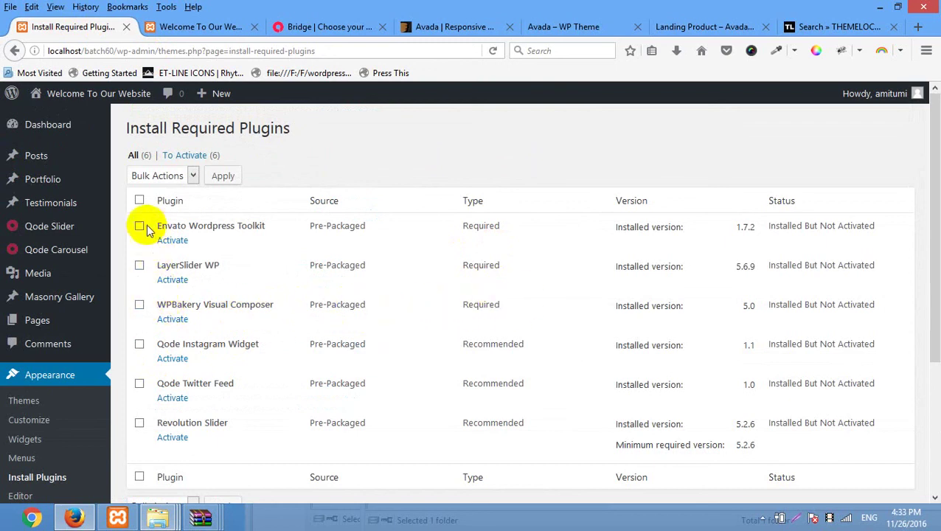
left_click(167, 177)
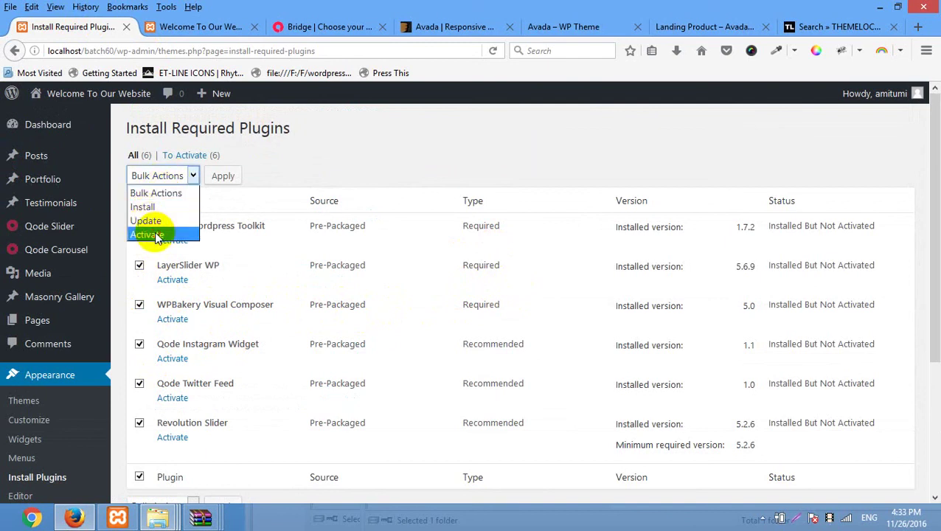
left_click(155, 236)
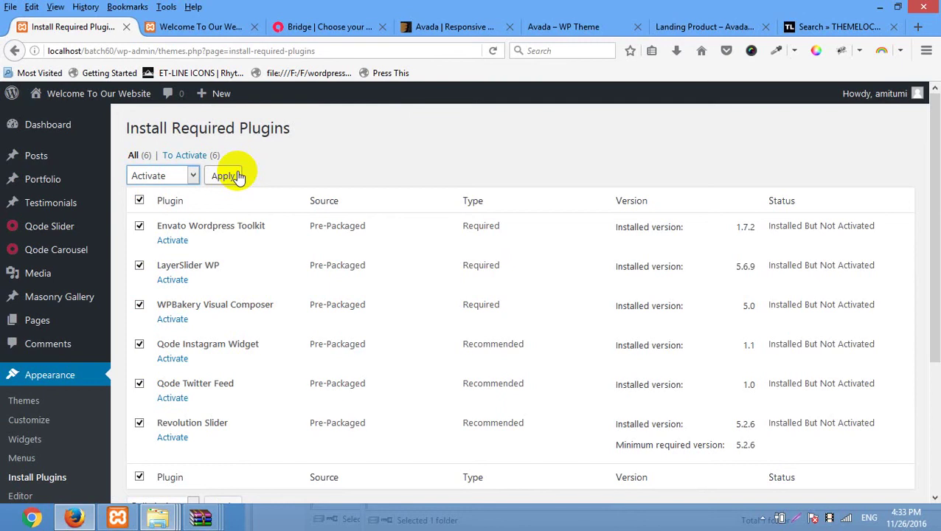
left_click(225, 176)
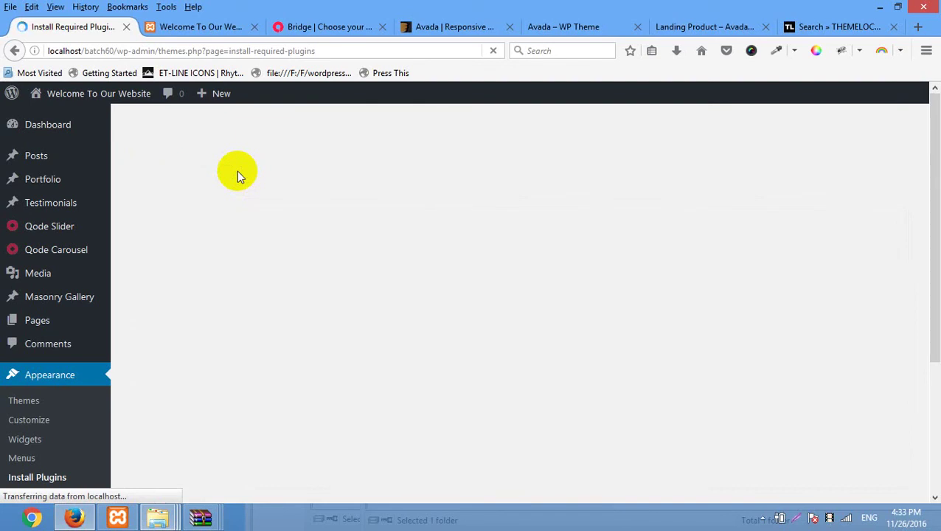
- Look through the Bridge demo gallery during plugin activation and open the Small Business demo in a new tab
left_click(174, 25)
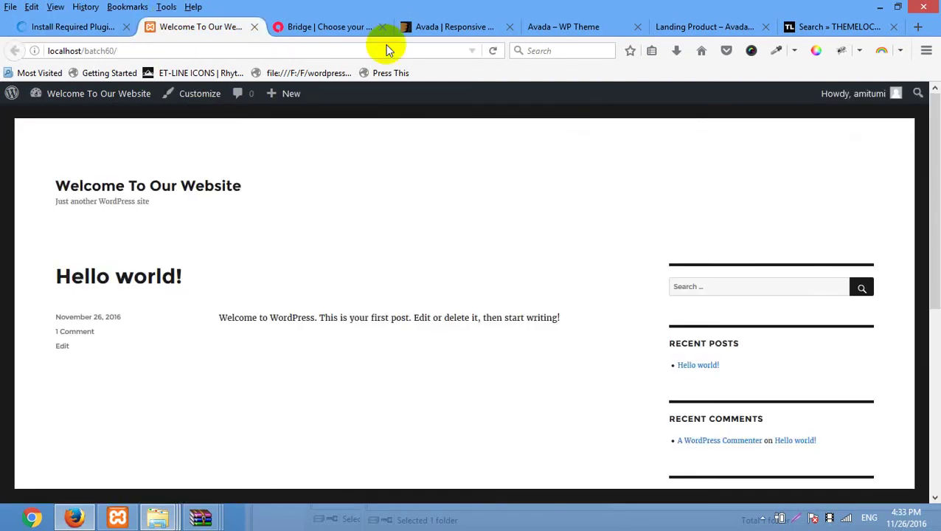
left_click(330, 26)
scroll(516, 266, "down", 8)
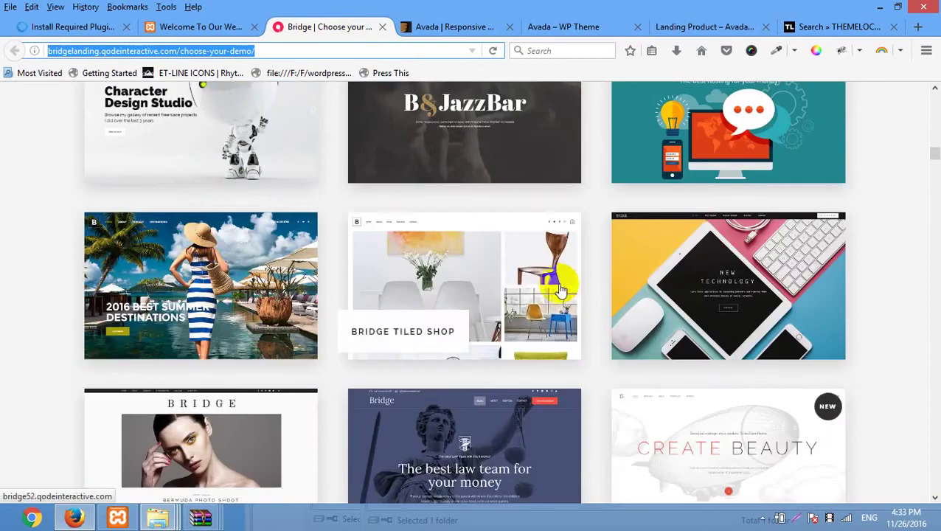
scroll(315, 330, "down", 4)
scroll(550, 315, "up", 8)
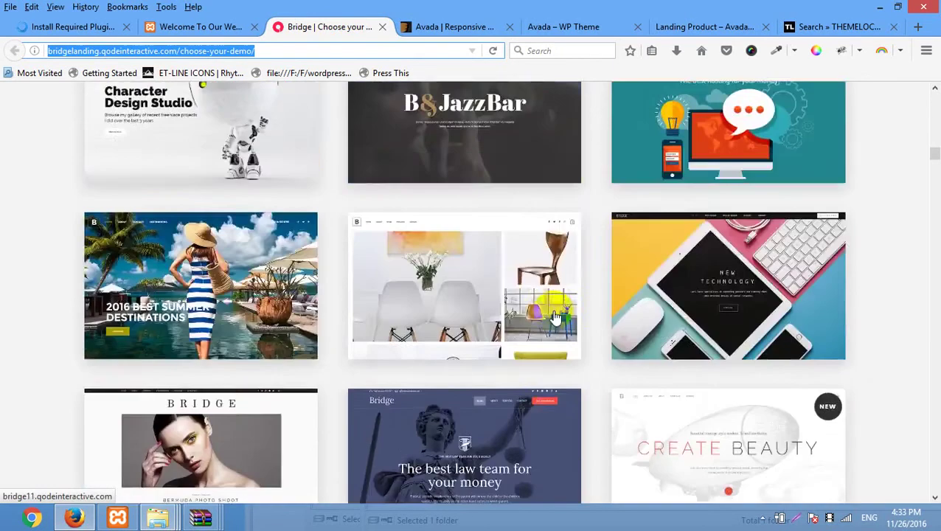
scroll(555, 317, "up", 6)
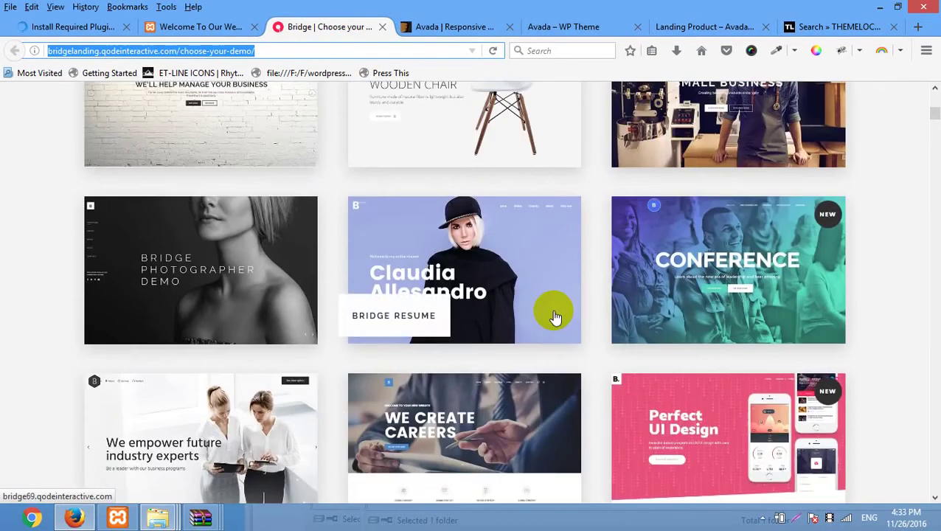
scroll(556, 317, "up", 3)
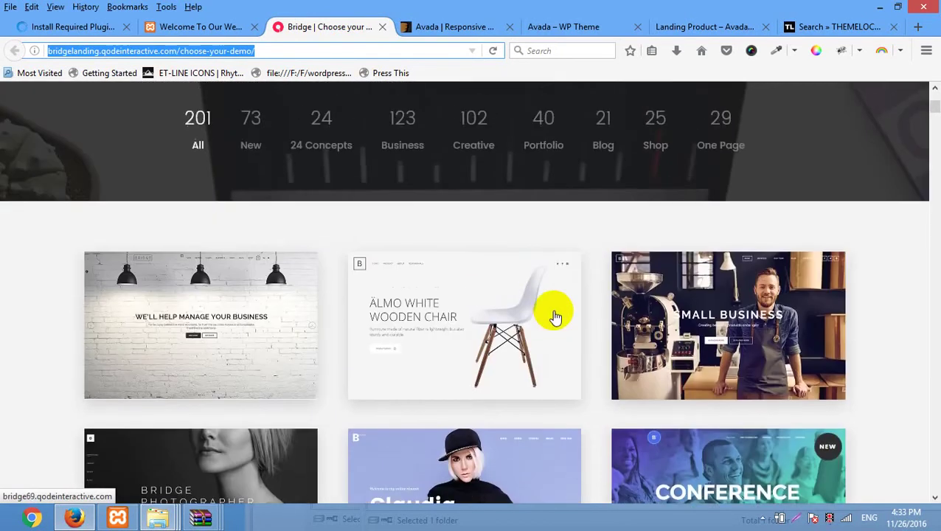
right_click(661, 379)
left_click(701, 180)
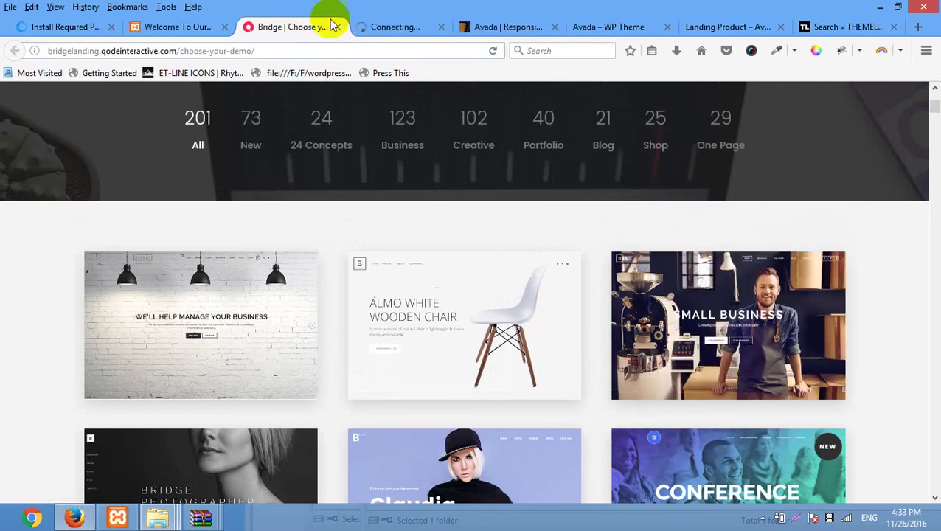
left_click(390, 26)
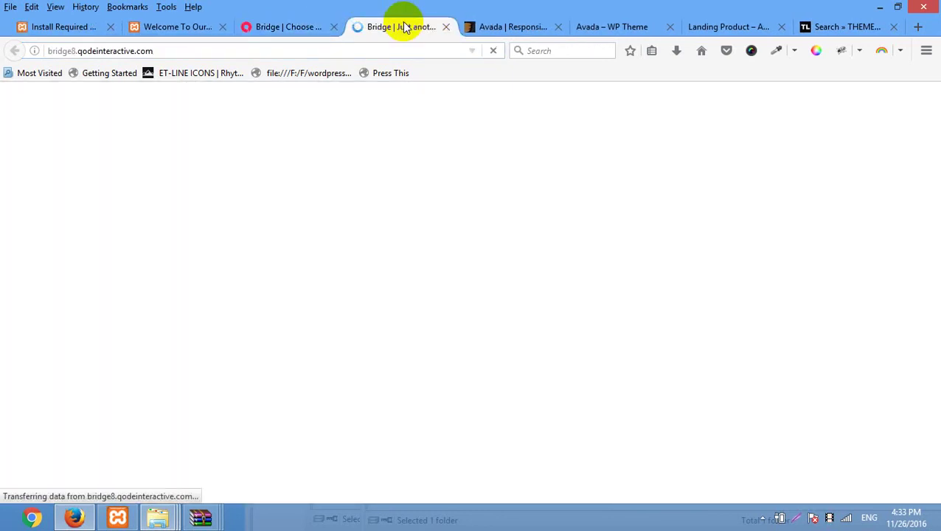
- Close the "Avada | Responsive" browser tab and go back to the Small Business demo
left_click(505, 28)
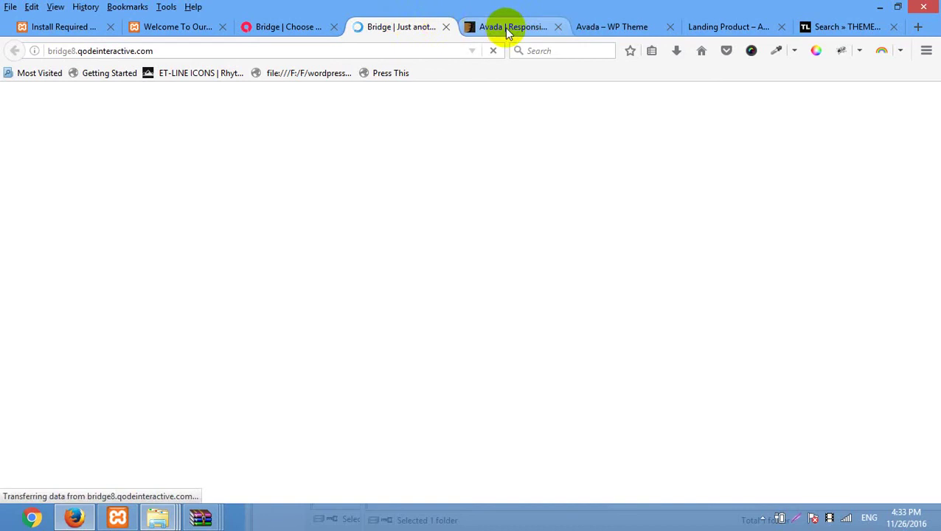
left_click(558, 27)
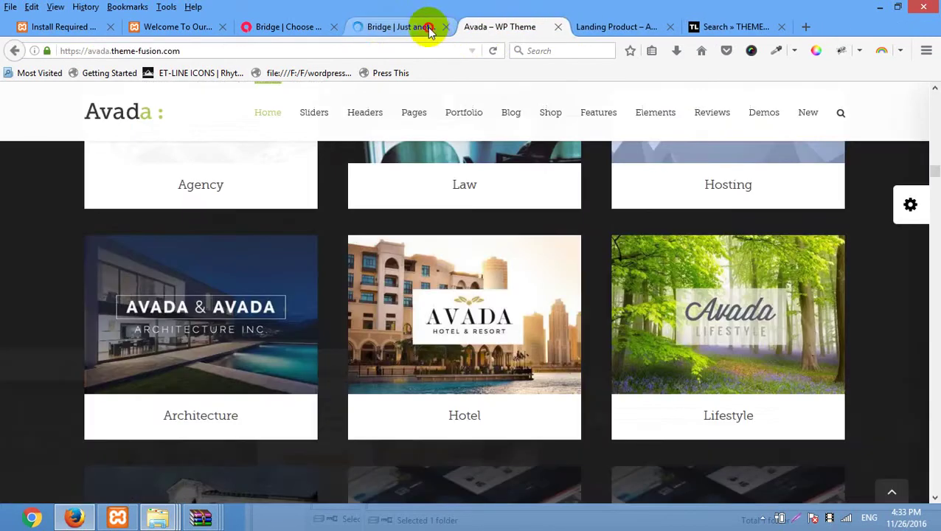
left_click(428, 26)
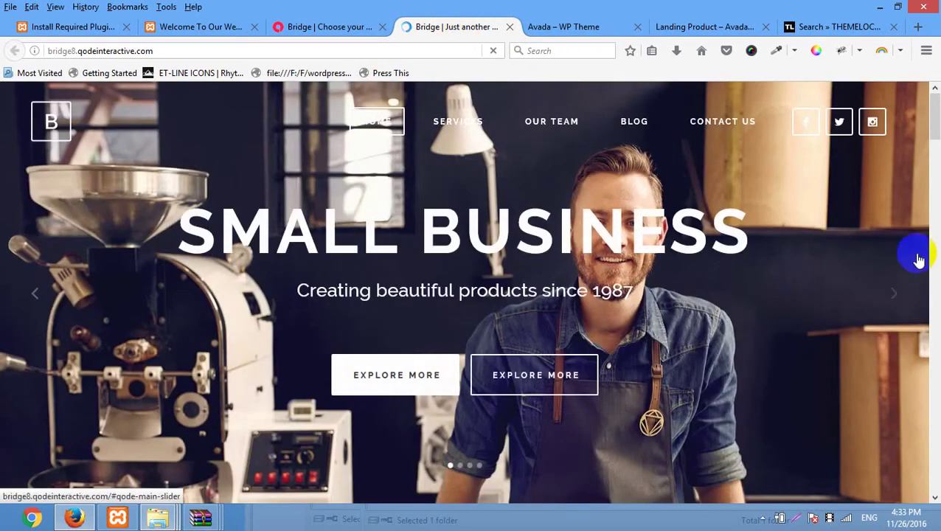
- Examine the Small Business demo's homepage from its slider through the content sections to the footer, and return to the local site's front page
left_click(906, 299)
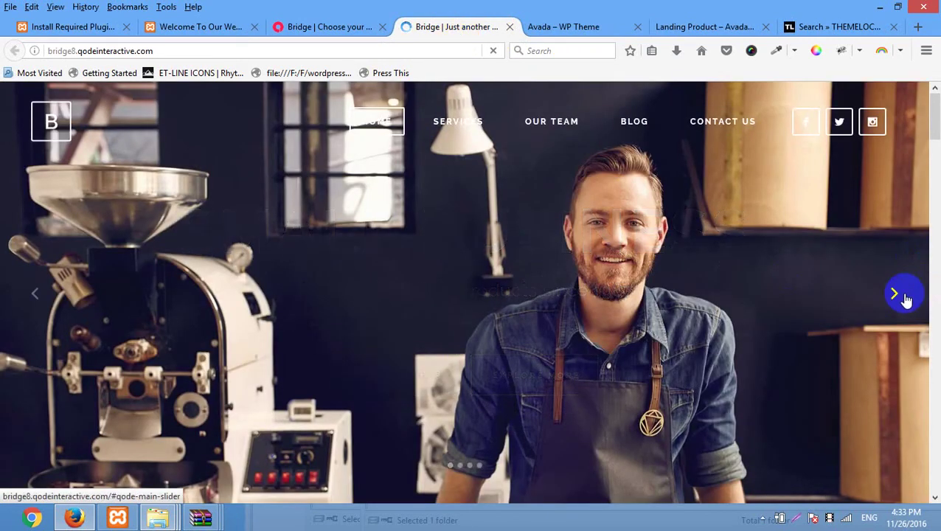
scroll(906, 299, "down", 5)
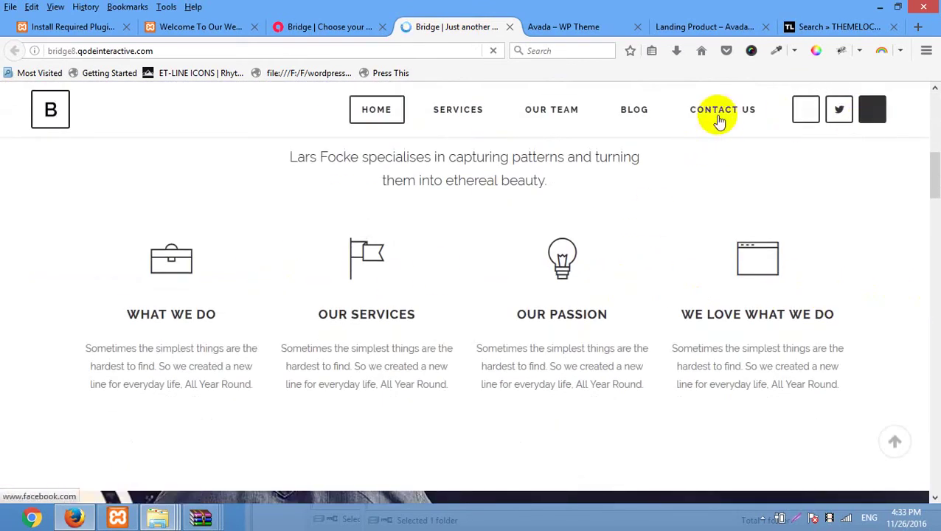
scroll(435, 195, "down", 6)
scroll(486, 258, "down", 12)
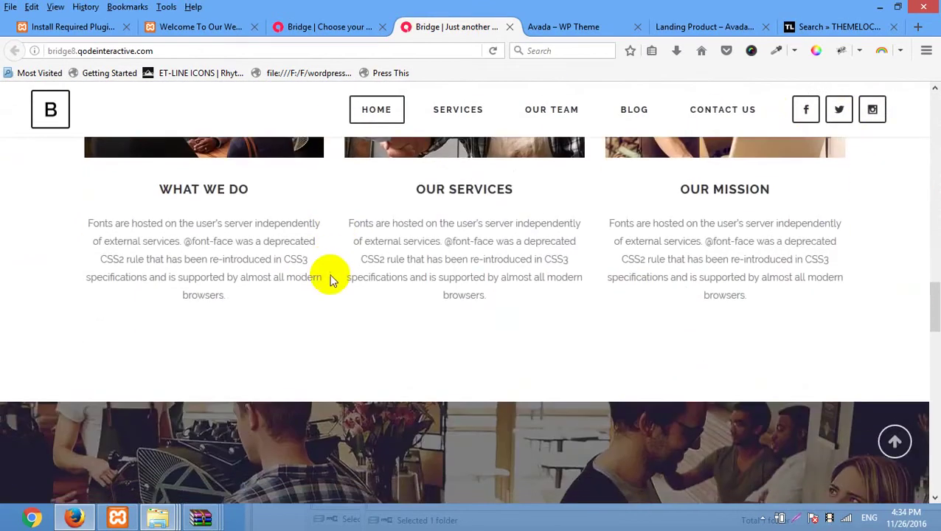
scroll(330, 280, "up", 3)
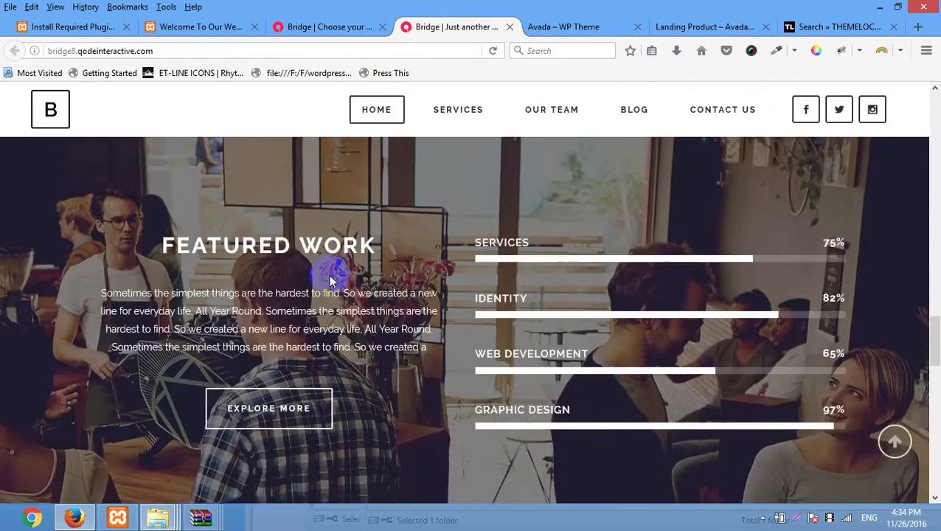
scroll(330, 281, "down", 6)
scroll(330, 280, "down", 6)
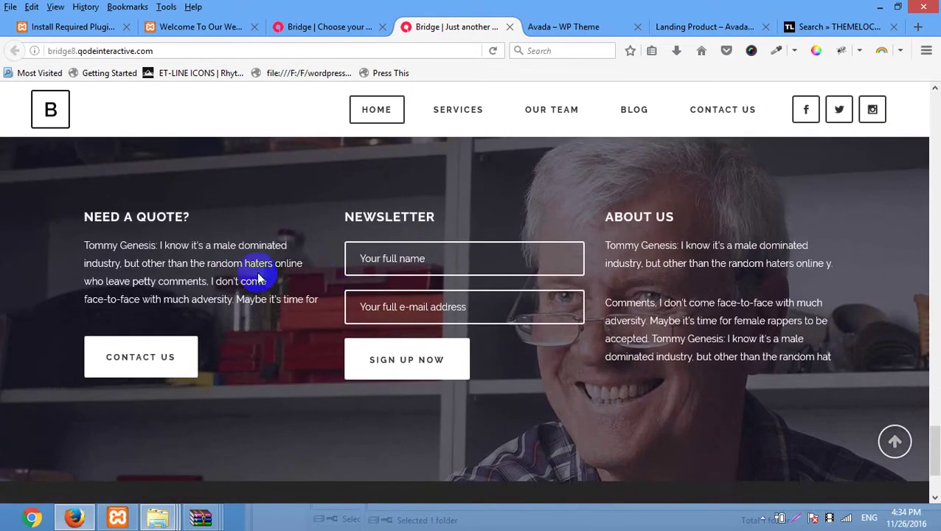
scroll(234, 290, "down", 3)
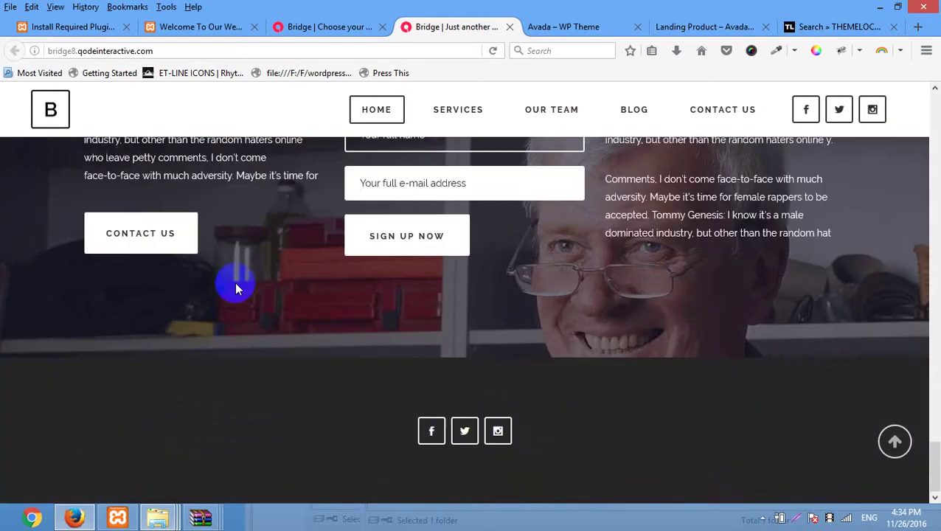
scroll(784, 371, "up", 10)
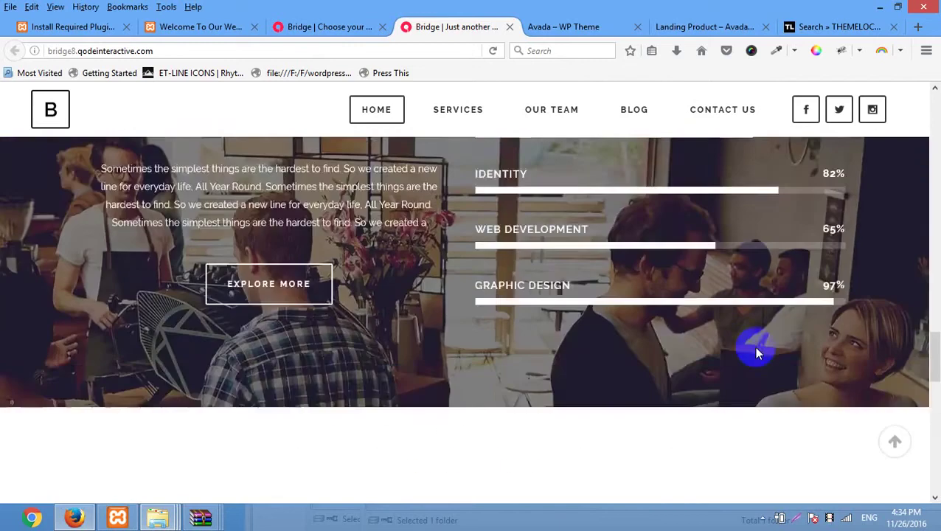
scroll(751, 345, "up", 10)
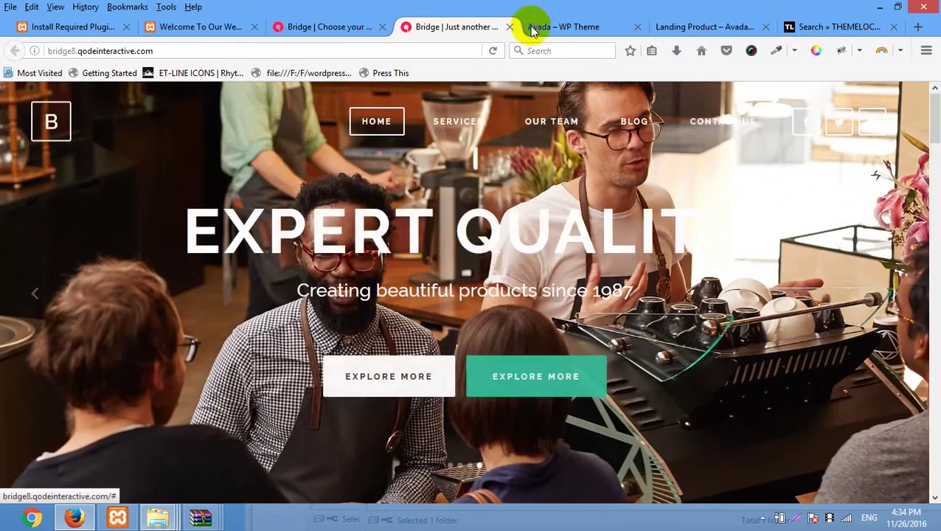
left_click(332, 25)
left_click(199, 26)
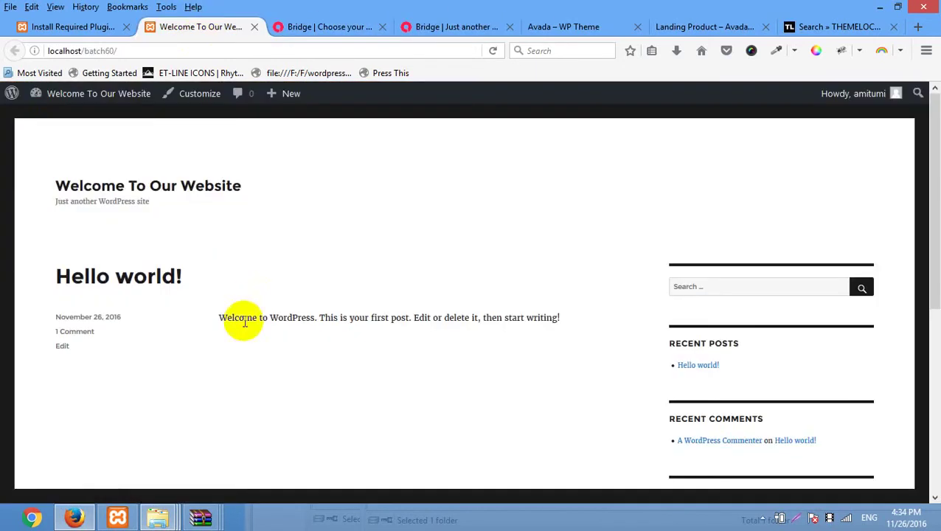
- Return to the Dashboard from the plugin installer, and reload the site's front page to check its look with the Bridge theme
left_click(65, 26)
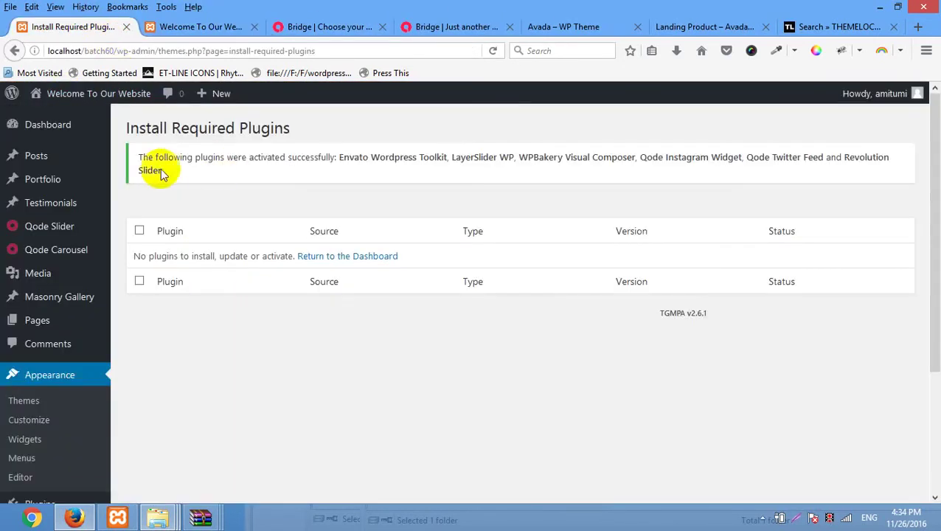
left_click(333, 256)
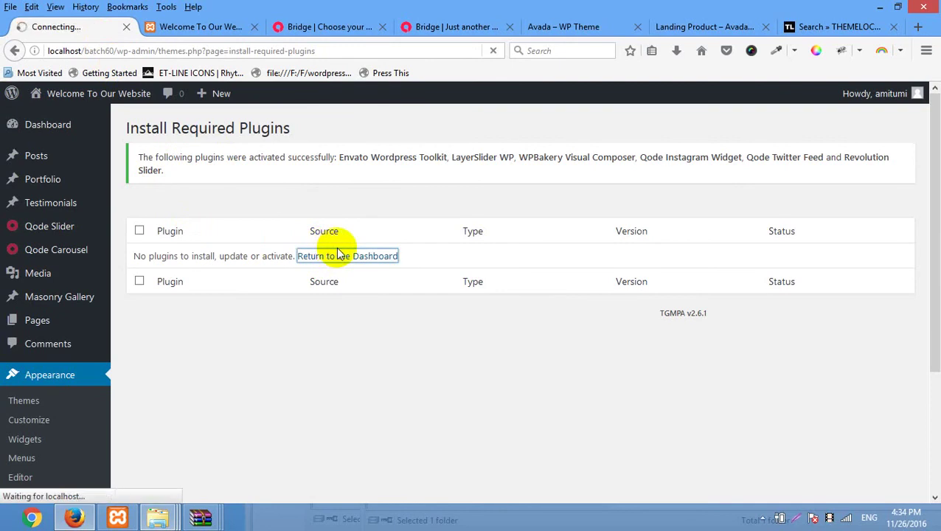
left_click(212, 23)
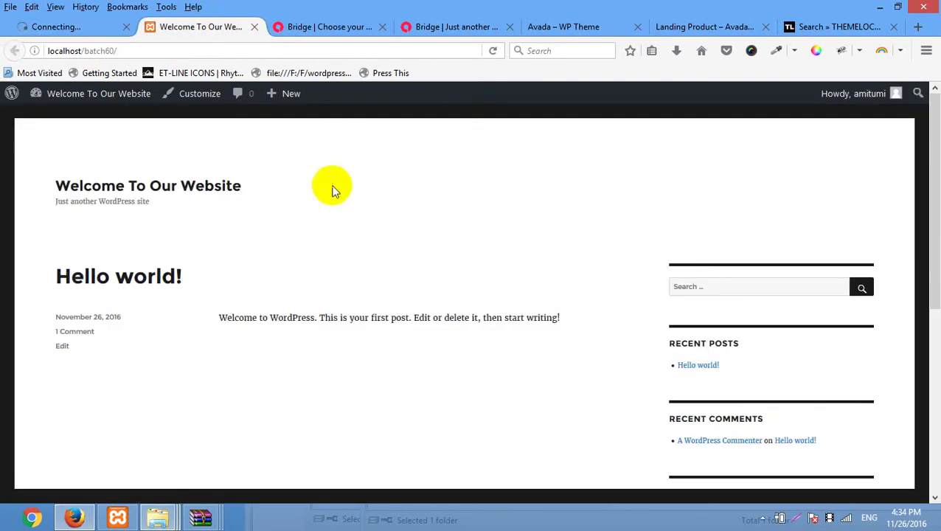
right_click(334, 181)
left_click(431, 200)
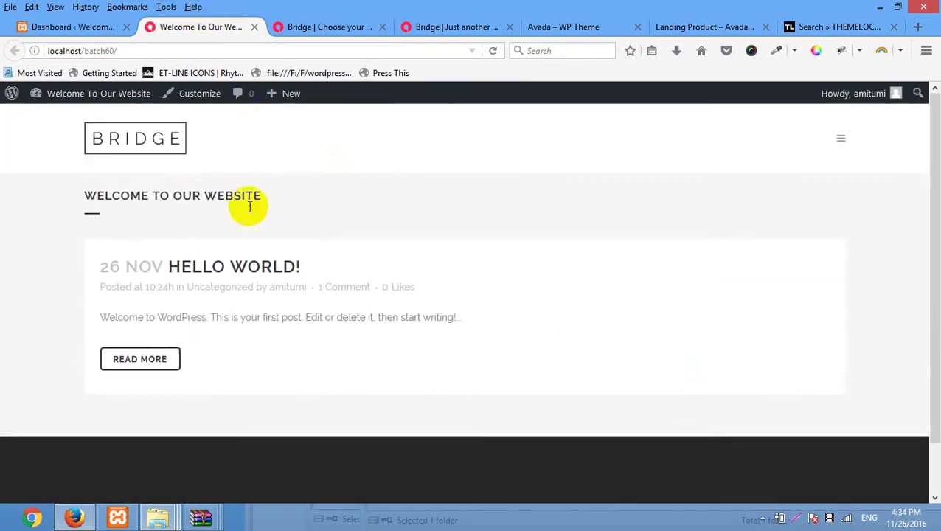
scroll(356, 254, "down", 1)
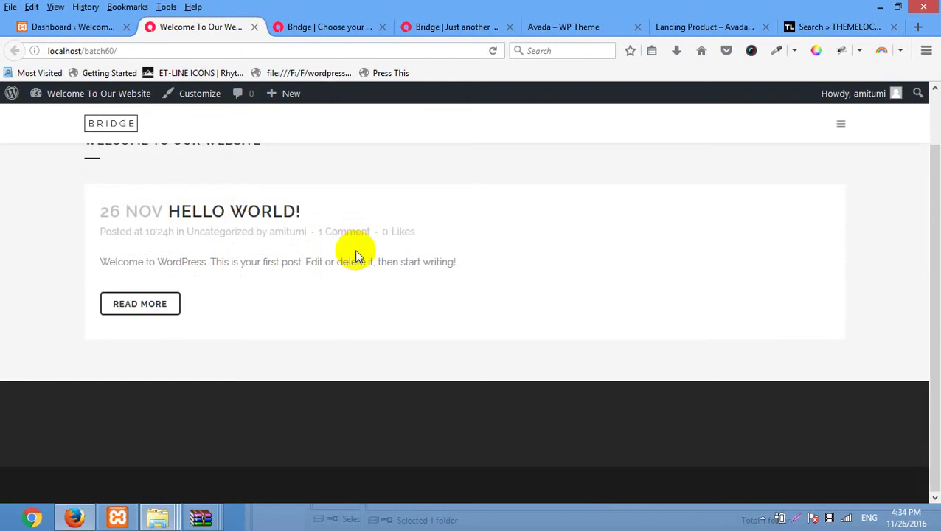
scroll(356, 254, "up", 1)
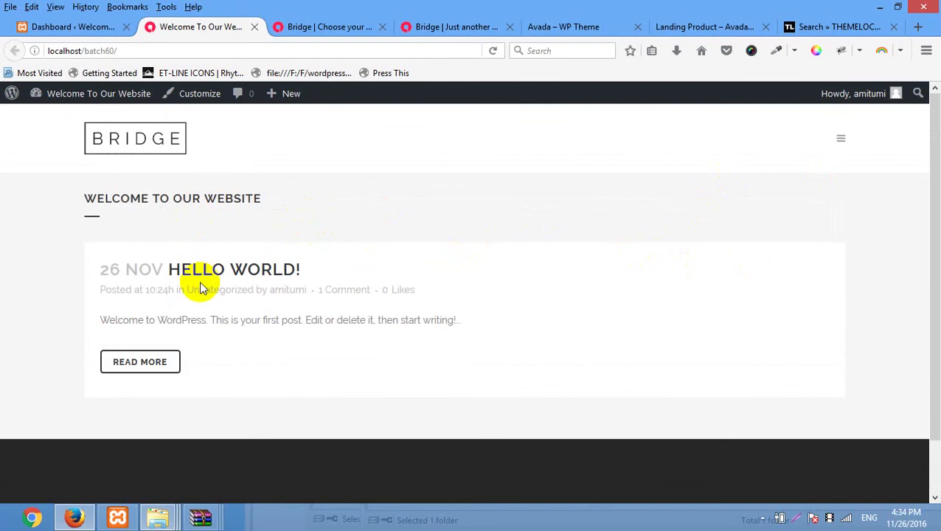
- Look through the WordPress Dashboard and the admin entries added by the theme and plugins, including LayerSlider WP and Visual Composer
left_click(96, 26)
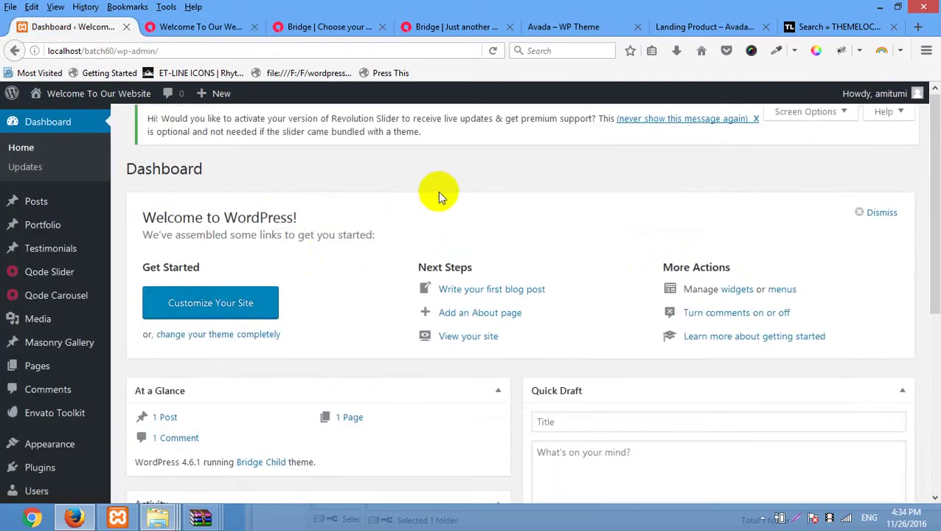
scroll(438, 193, "down", 5)
scroll(118, 354, "up", 5)
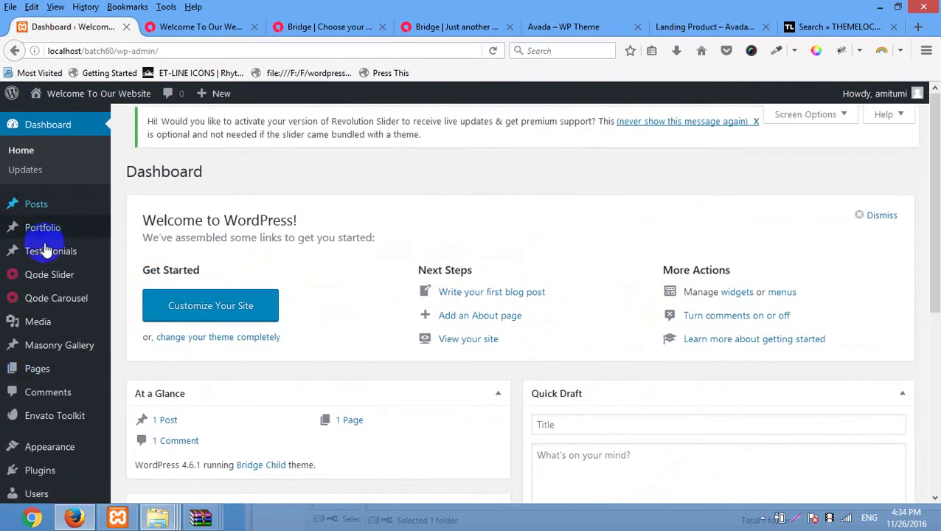
left_click(61, 450)
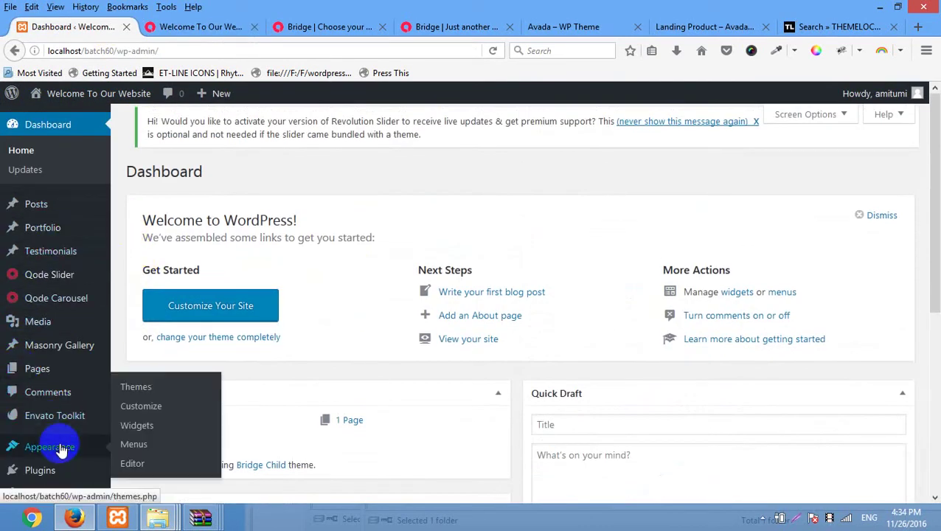
scroll(61, 451, "down", 3)
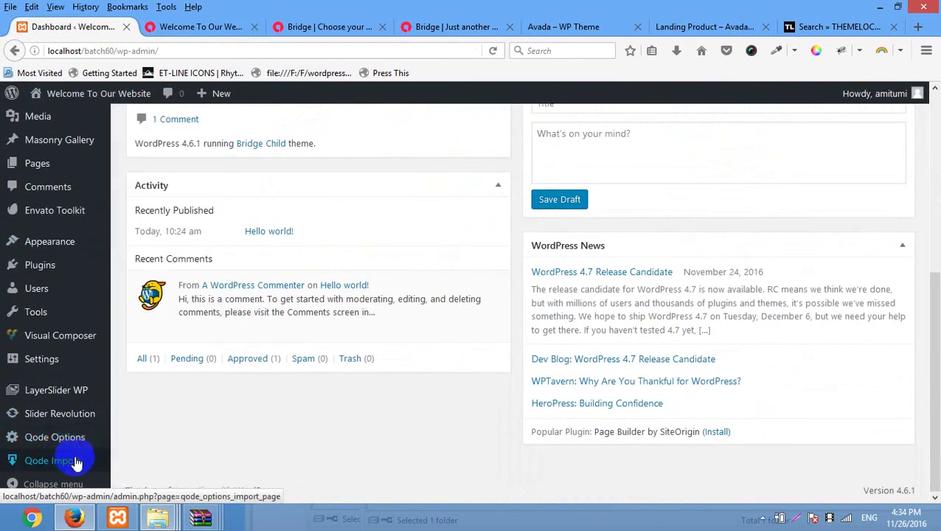
scroll(188, 310, "up", 5)
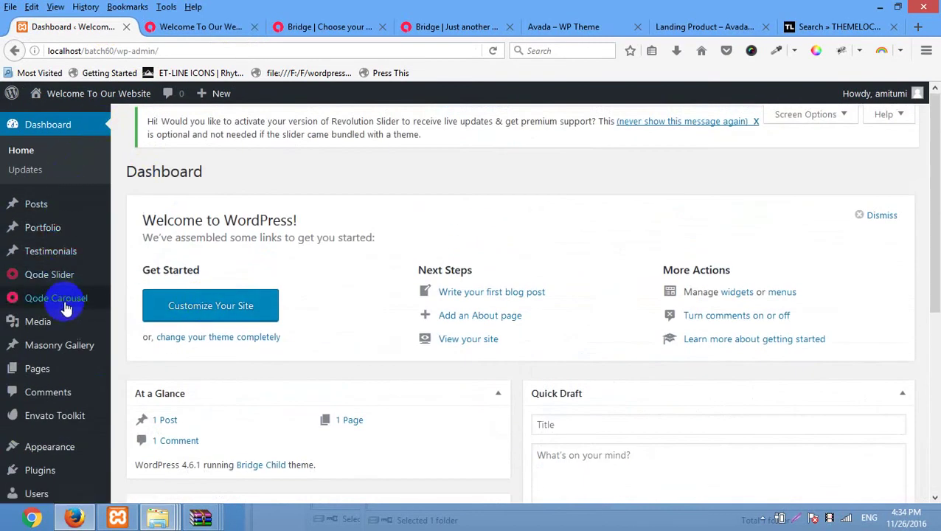
scroll(46, 380, "down", 1)
scroll(46, 380, "down", 5)
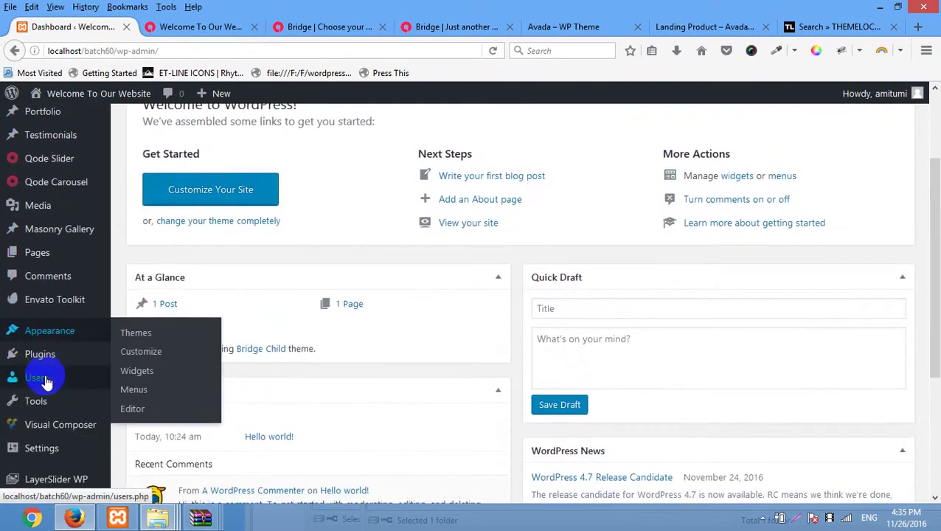
mouse_move(57, 386)
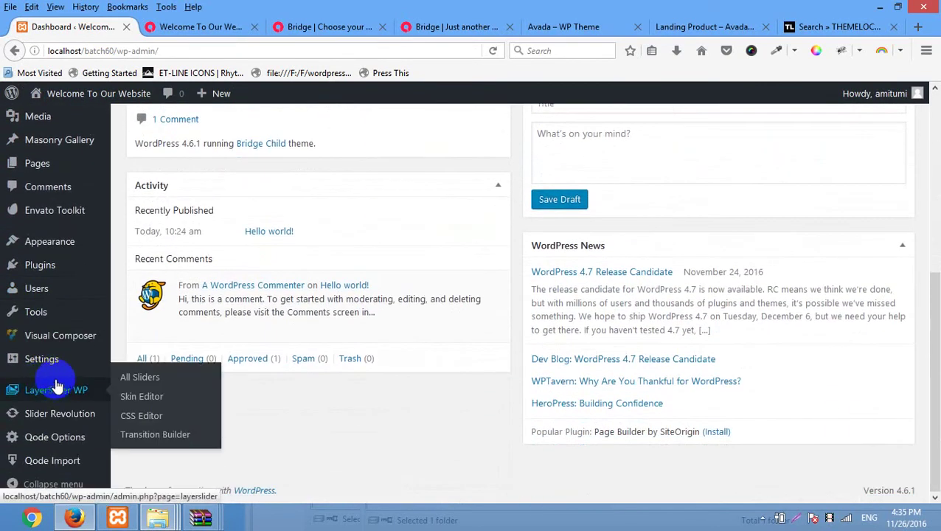
mouse_move(53, 340)
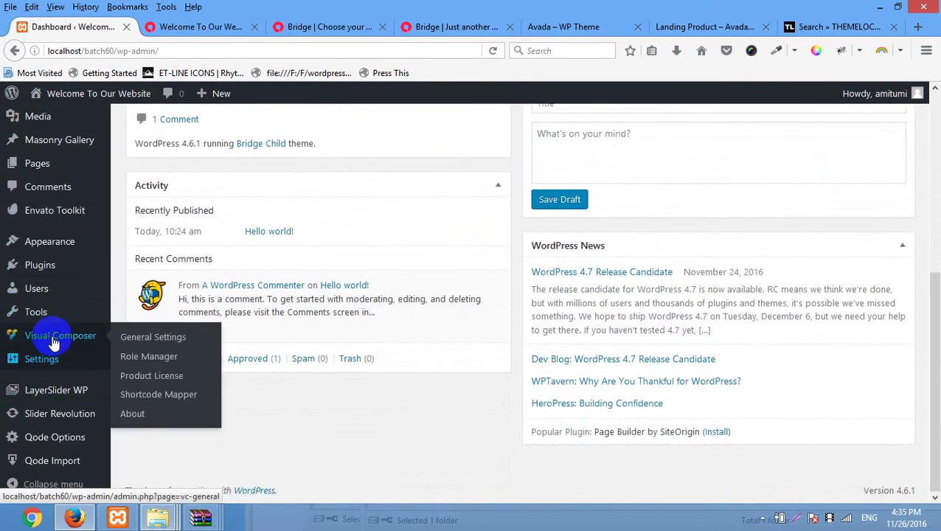
- Open the General page of Qode Options and choose Tahoma as the site's default Font Family
mouse_move(64, 443)
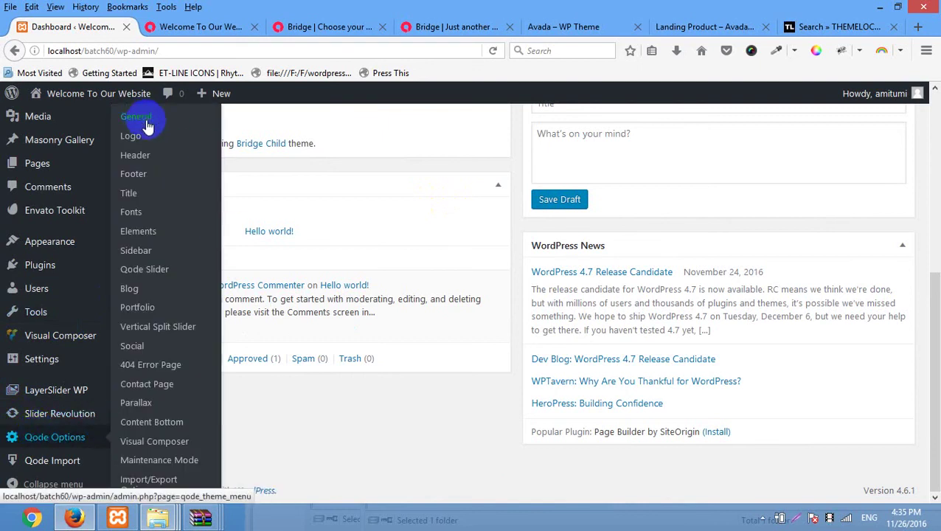
left_click(62, 437)
mouse_move(63, 437)
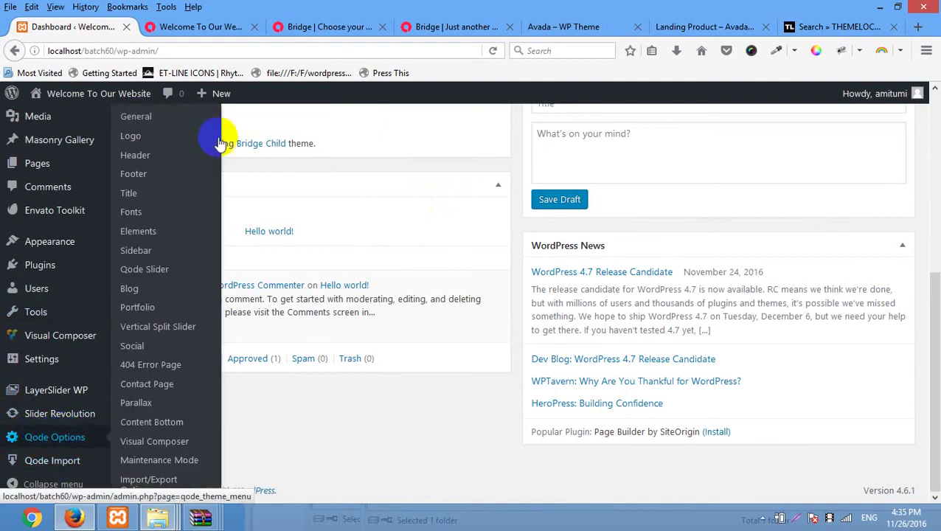
left_click(188, 24)
left_click(80, 32)
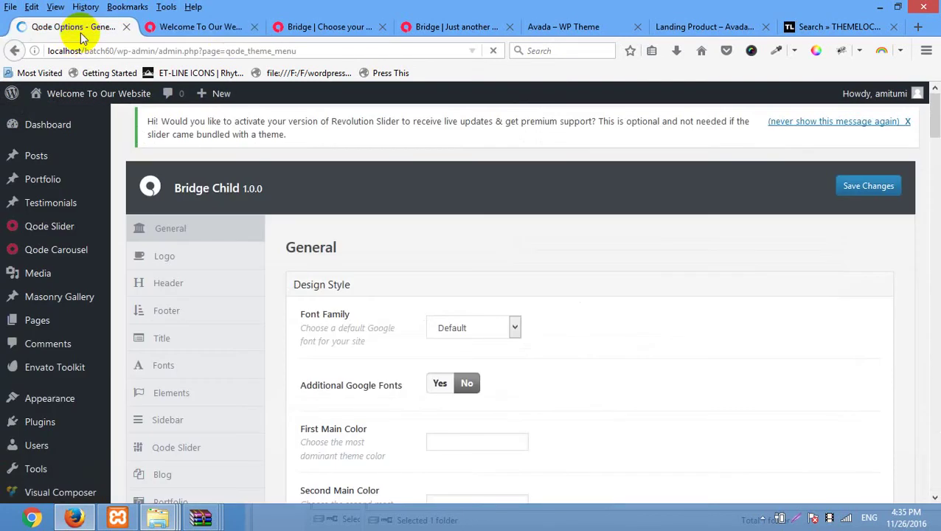
left_click(196, 232)
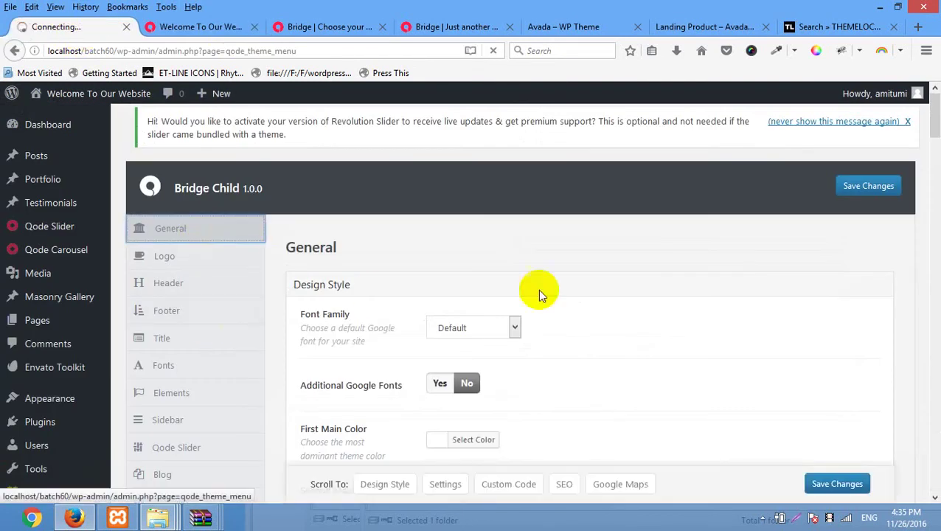
left_click(498, 334)
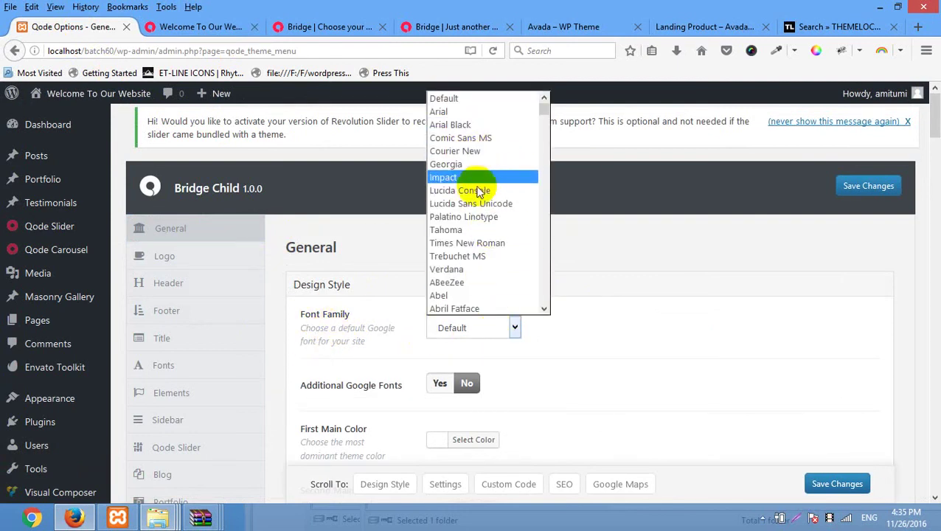
left_click(474, 231)
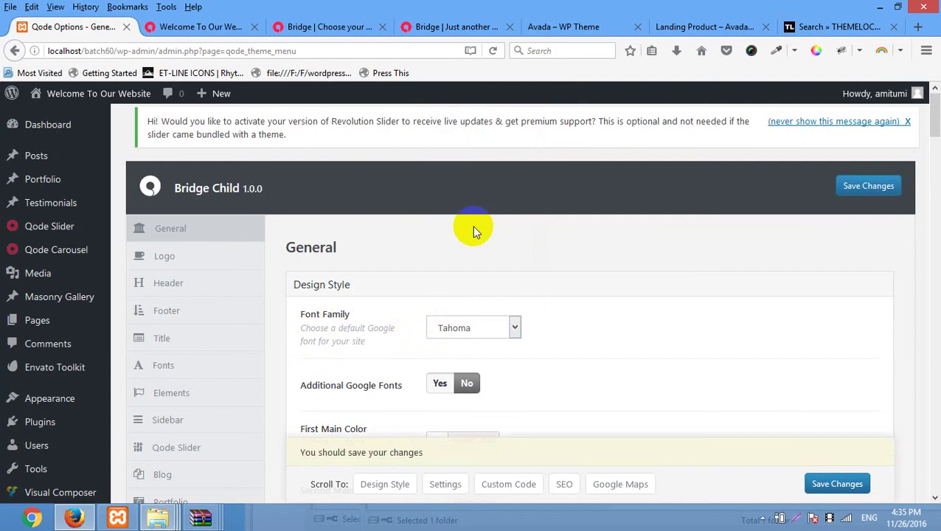
- Enable Additional Google Fonts to look at the extra Font Family choices, and set the option back to No
scroll(475, 234, "down", 2)
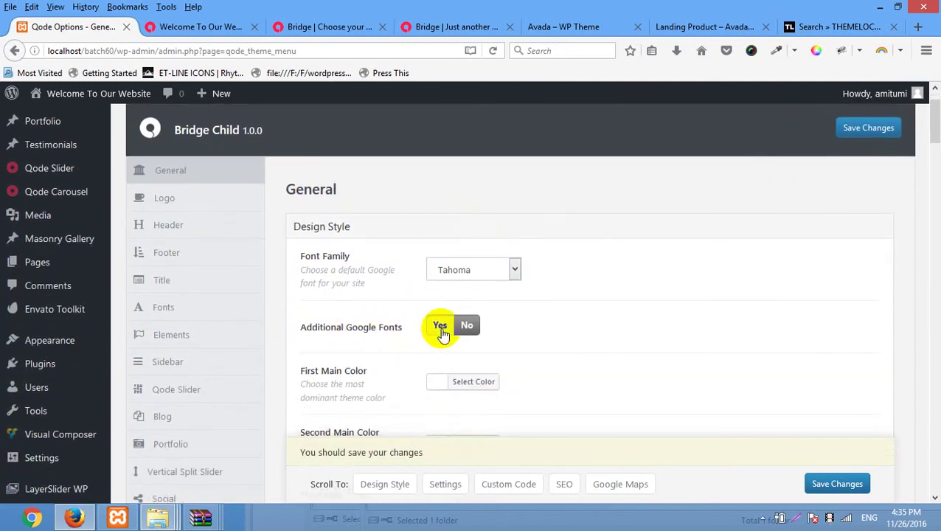
scroll(509, 314, "down", 3)
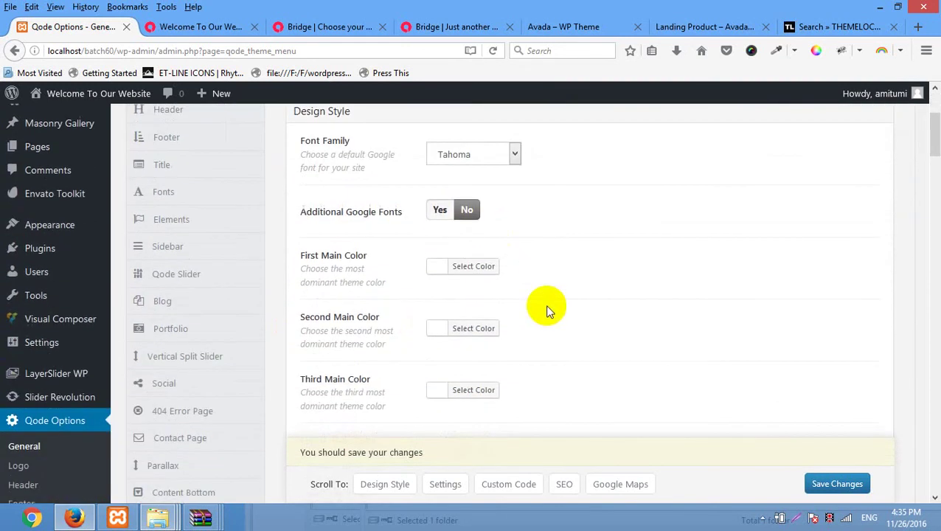
left_click(441, 211)
scroll(448, 225, "down", 2)
left_click(521, 210)
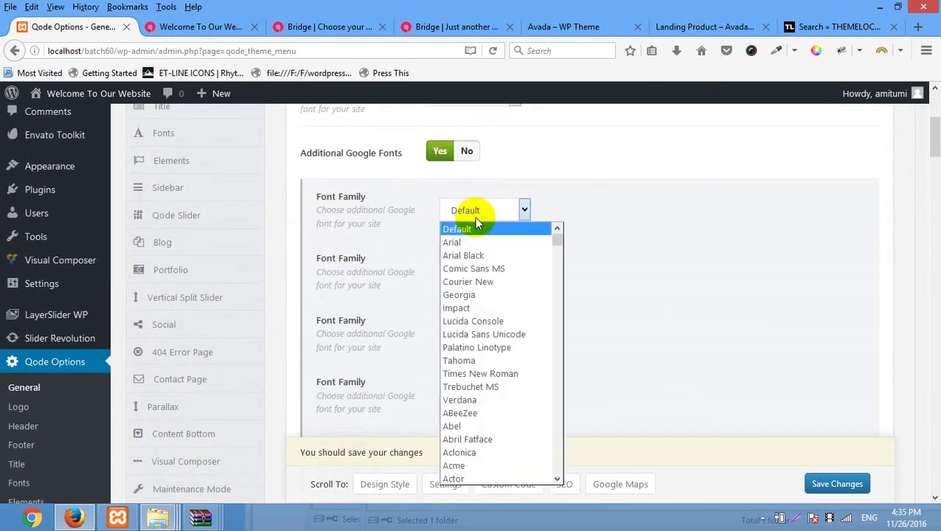
left_click(516, 211)
scroll(473, 238, "down", 2)
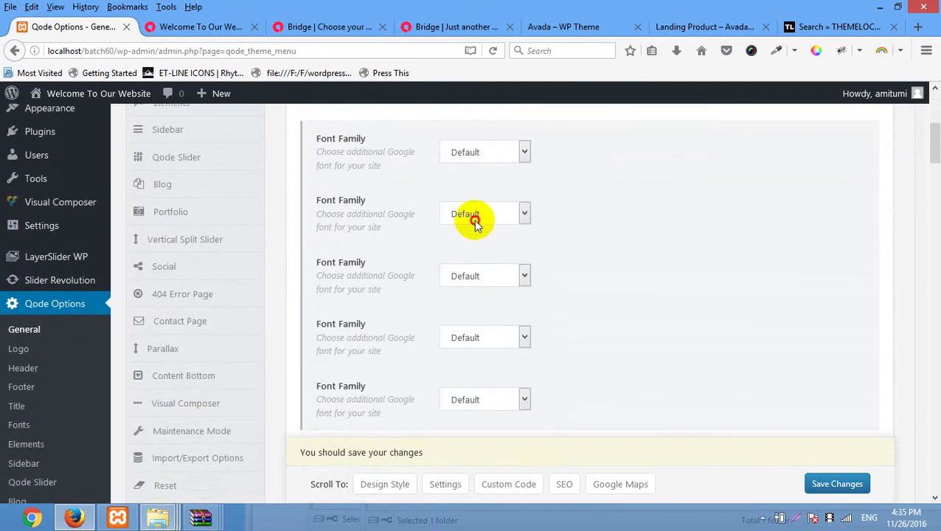
left_click(474, 217)
left_click(590, 191)
scroll(442, 232, "up", 4)
scroll(465, 251, "down", 10)
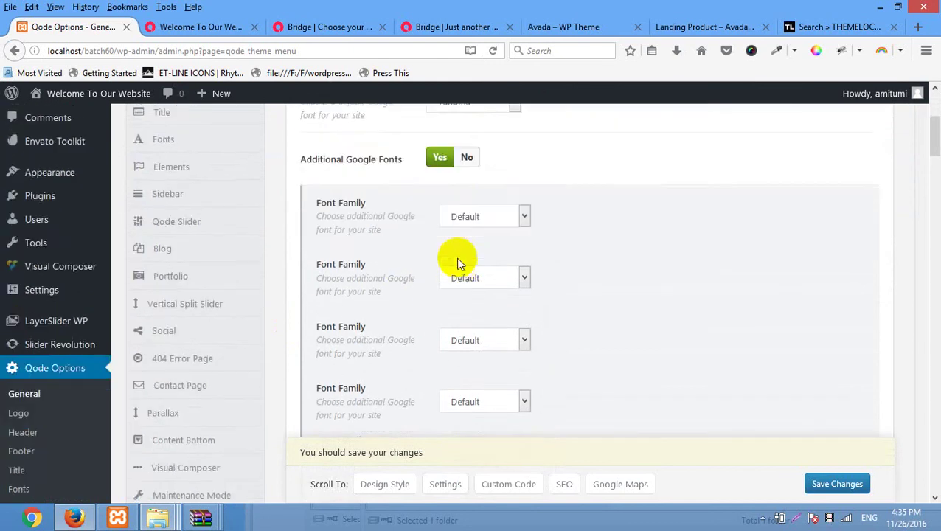
scroll(473, 275, "up", 5)
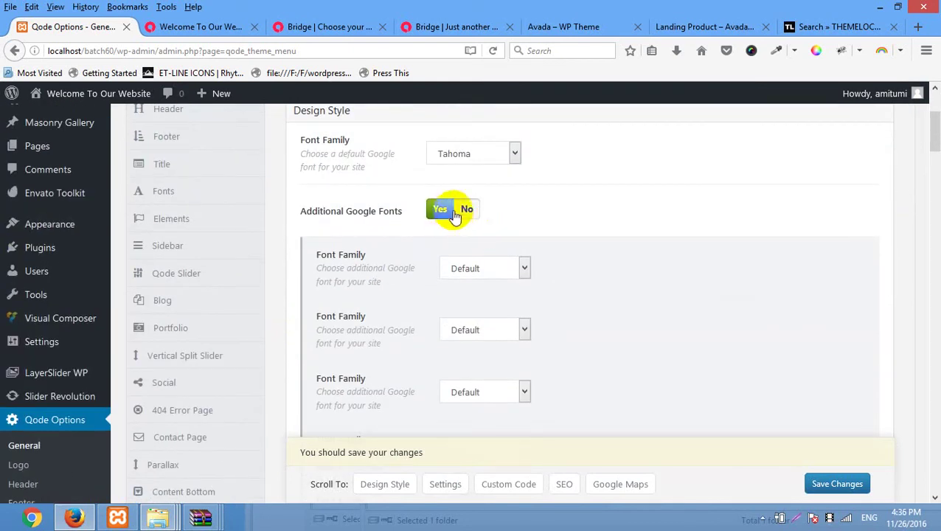
left_click(467, 209)
- Examine the General options from the main, background and gradient colors through the layout choices to Page Transition and Loading Animation
scroll(384, 216, "down", 2)
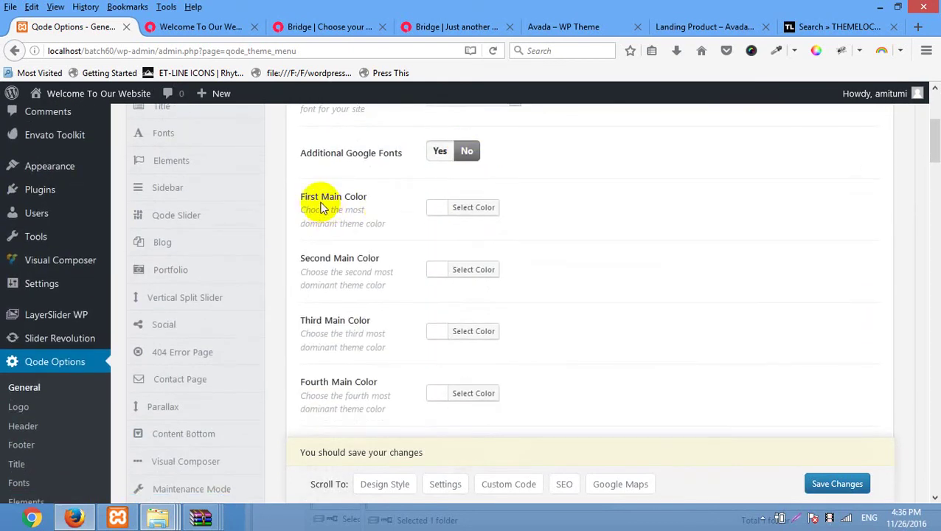
left_click(467, 212)
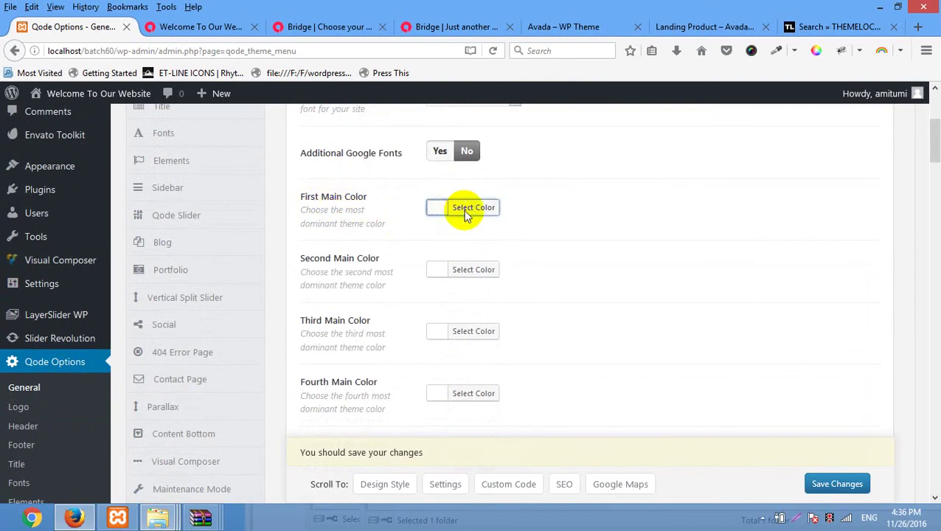
left_click(519, 188)
scroll(515, 268, "down", 2)
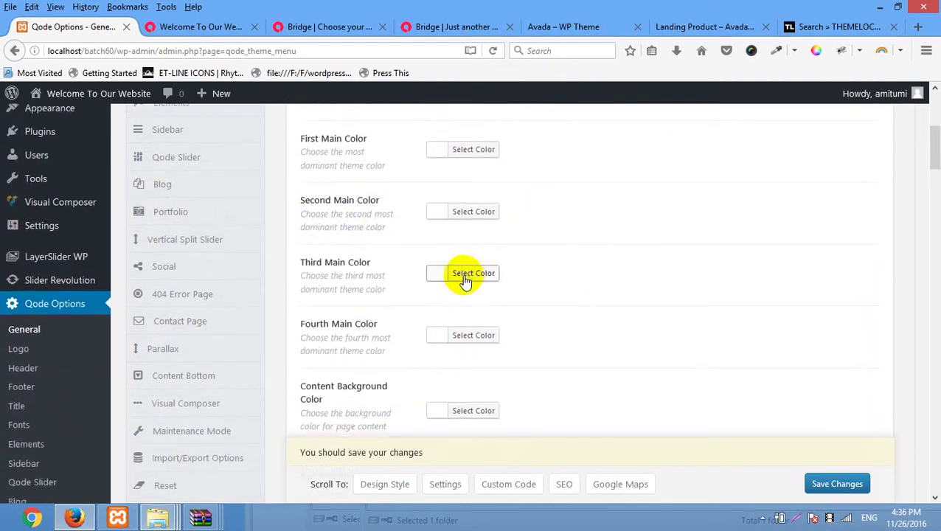
scroll(465, 281, "down", 8)
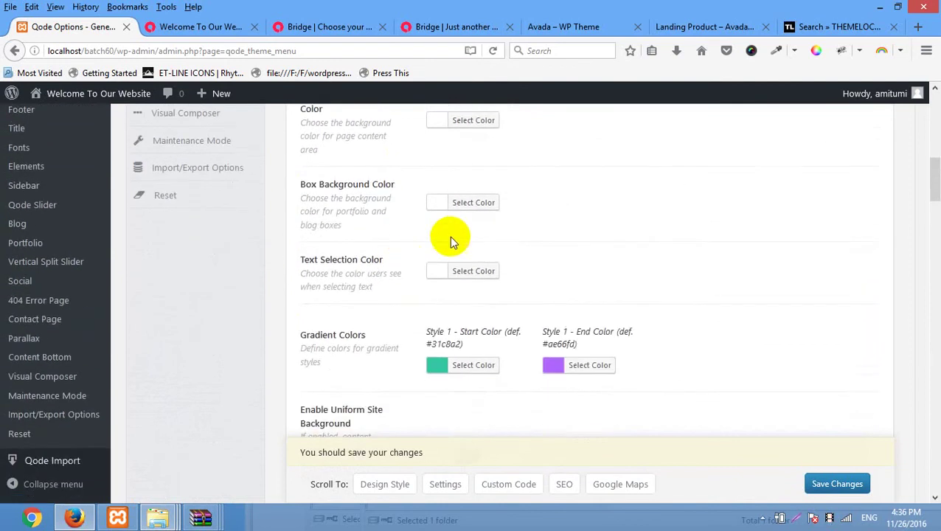
scroll(508, 252, "down", 2)
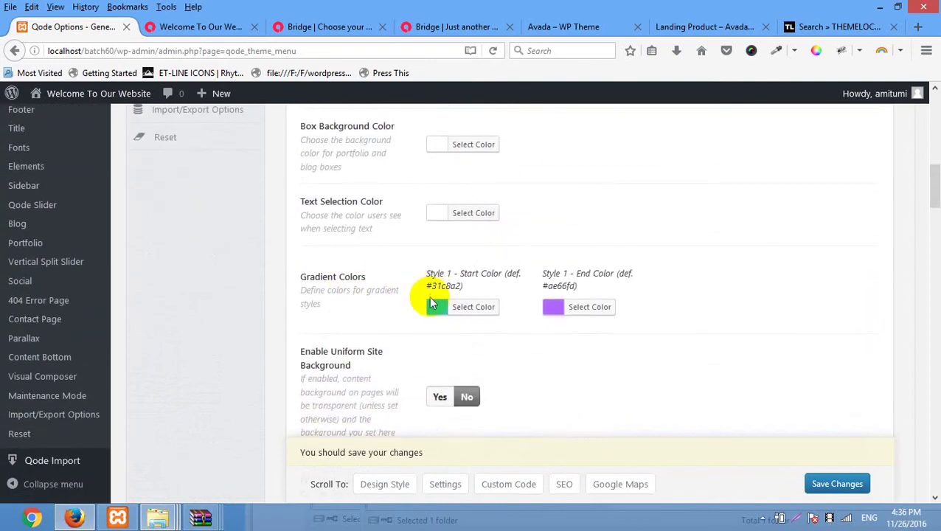
scroll(429, 296, "down", 12)
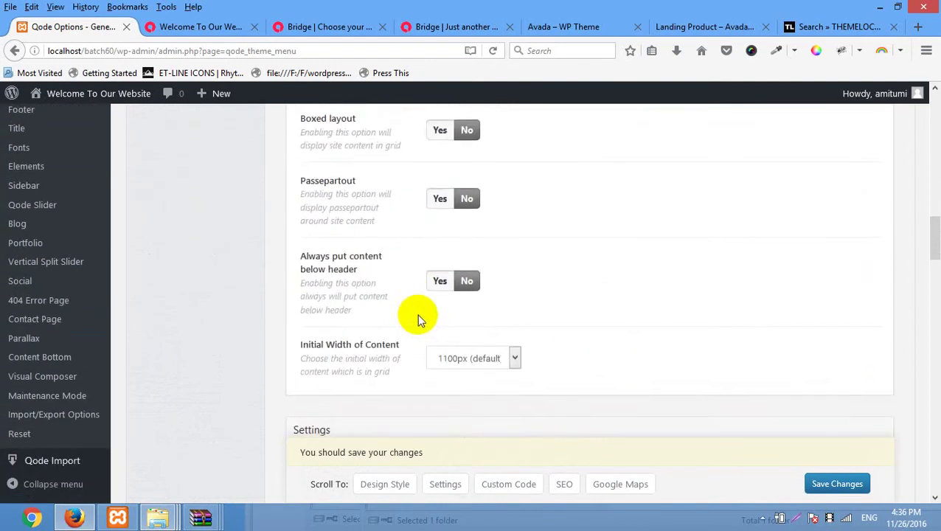
scroll(417, 314, "down", 8)
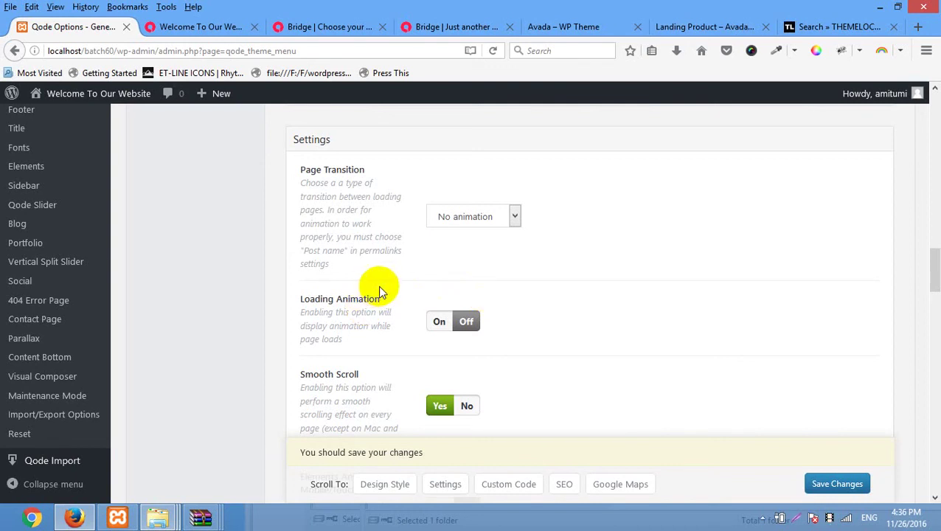
- Reload the site's front page to see how it loads, and return to the Loading Animation option in Qode Options
left_click(225, 27)
right_click(335, 190)
left_click(440, 203)
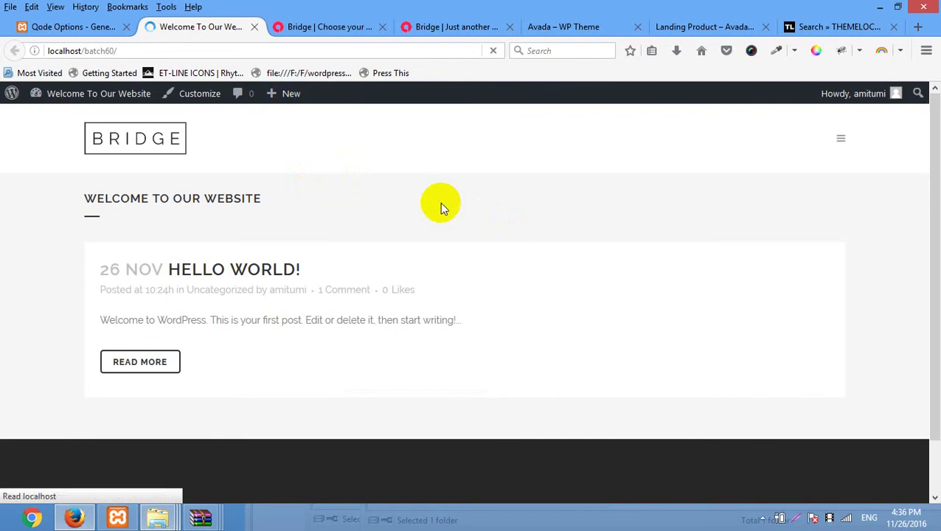
left_click(82, 27)
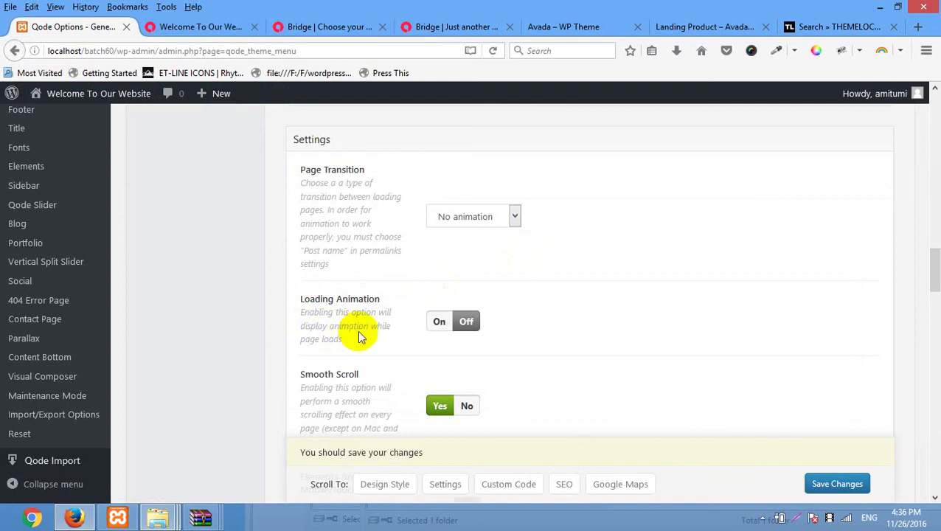
- Turn Loading Animation on and choose Wave as the Spinner of the Loading Animation Graphic
left_click(453, 325)
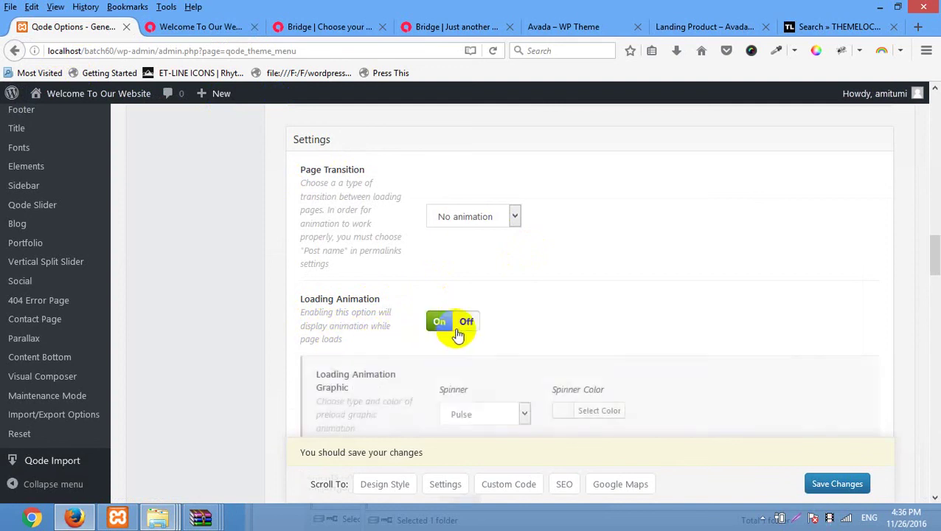
scroll(456, 330, "down", 3)
left_click(493, 301)
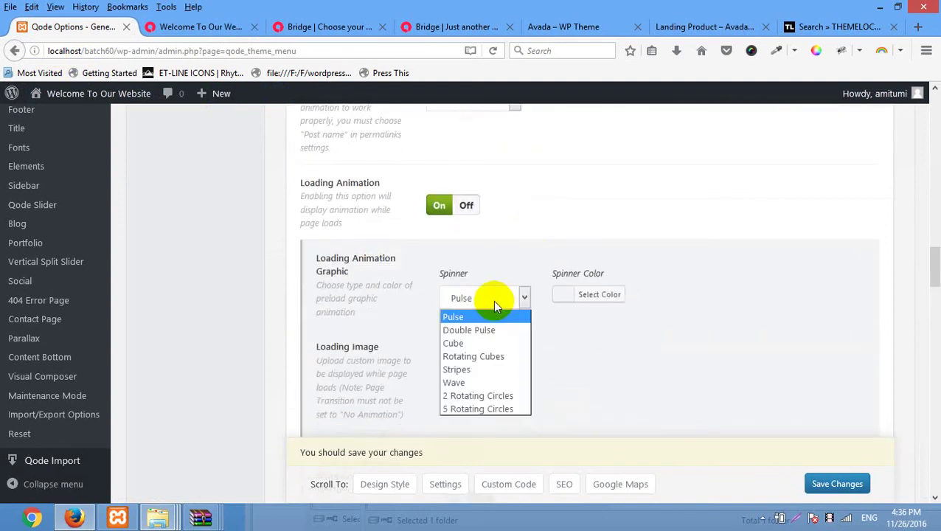
left_click(518, 299)
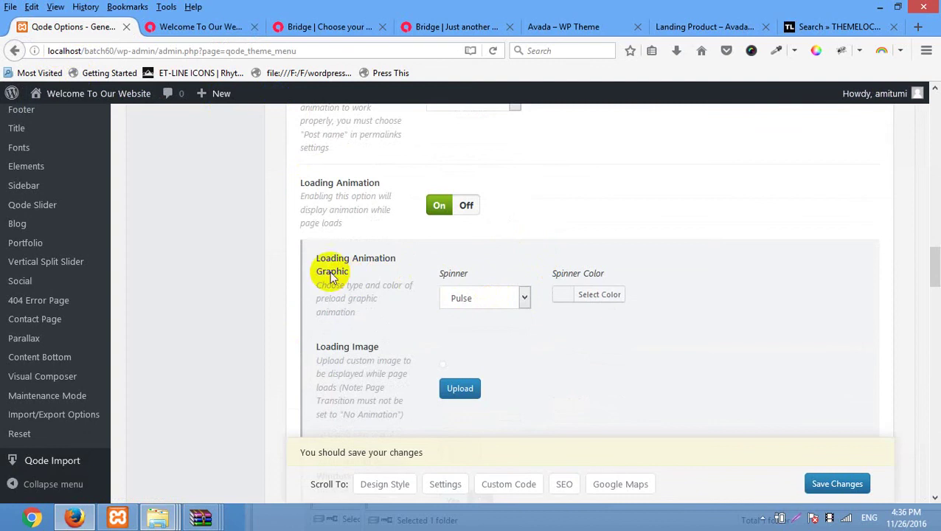
scroll(490, 269, "down", 2)
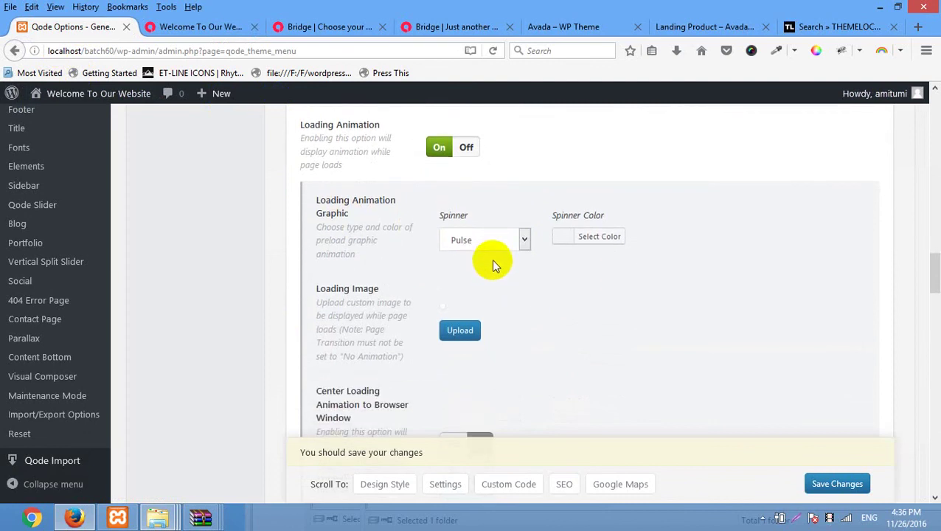
scroll(474, 224, "up", 2)
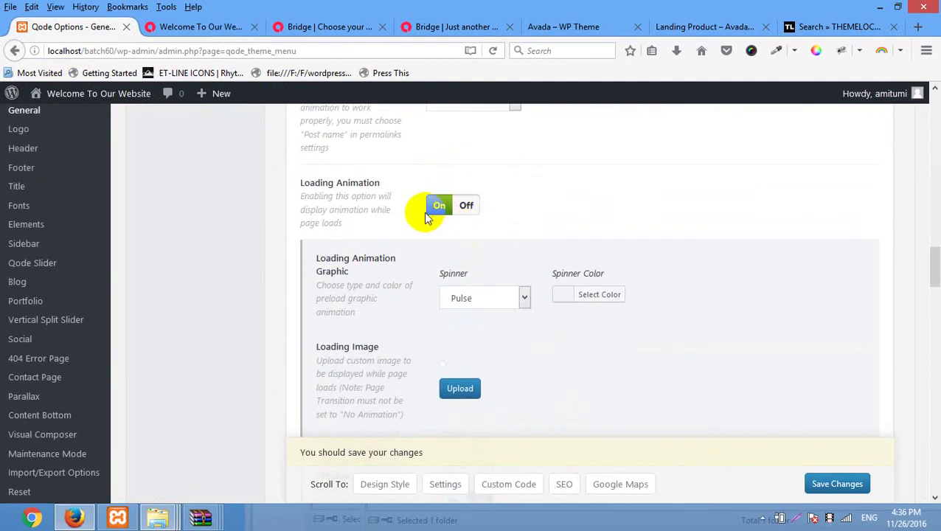
left_click(489, 299)
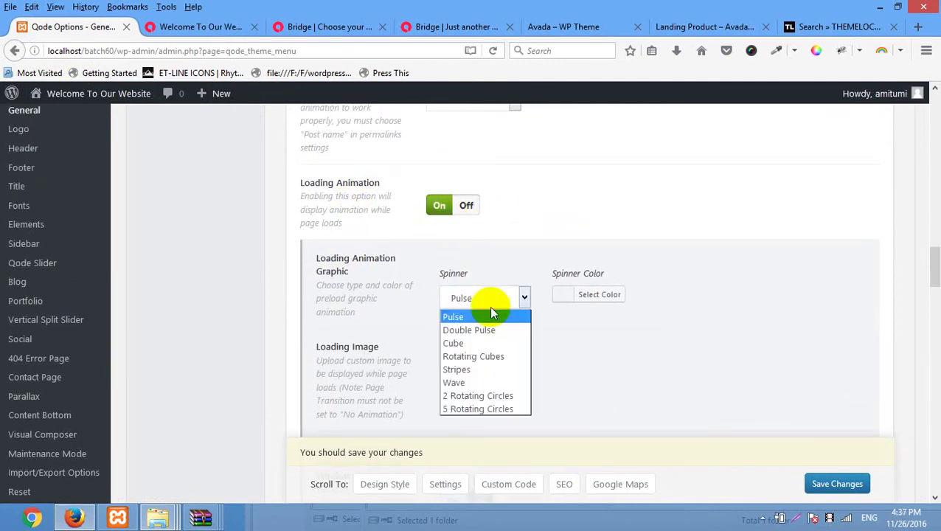
left_click(485, 382)
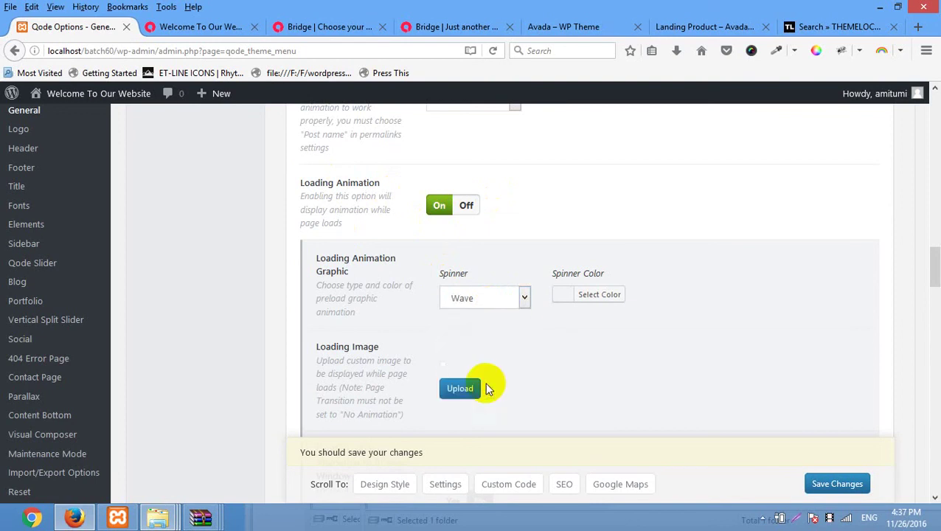
- Set the Spinner Color to the red preset #dd3333 and save the changes
left_click(574, 295)
scroll(632, 368, "down", 3)
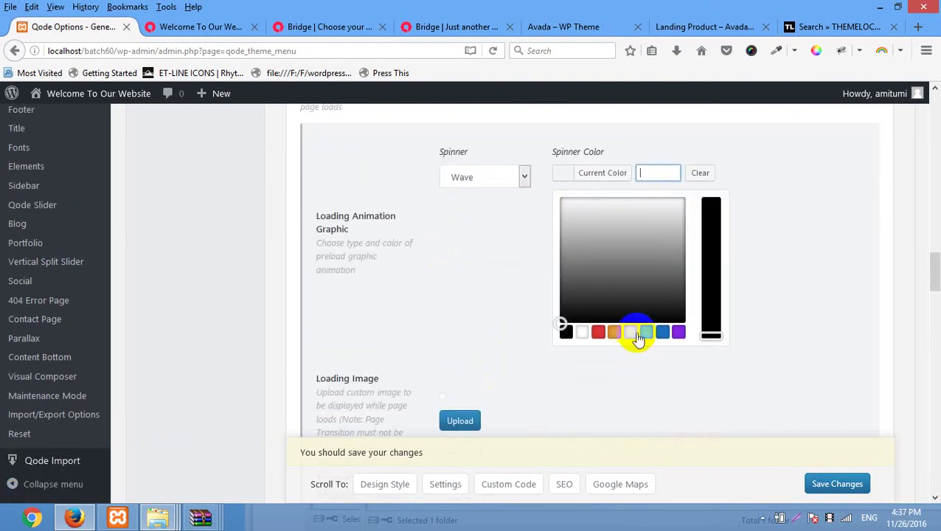
left_click(633, 332)
left_click(598, 333)
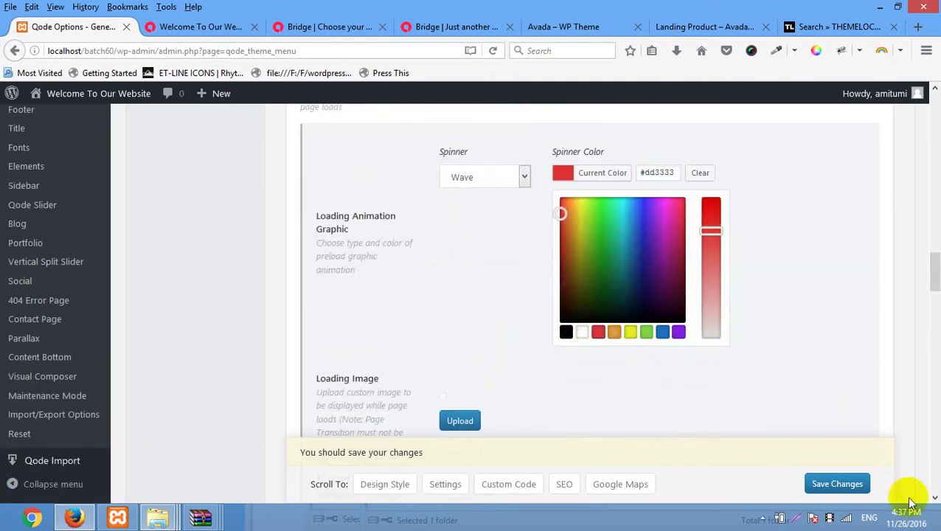
left_click(842, 484)
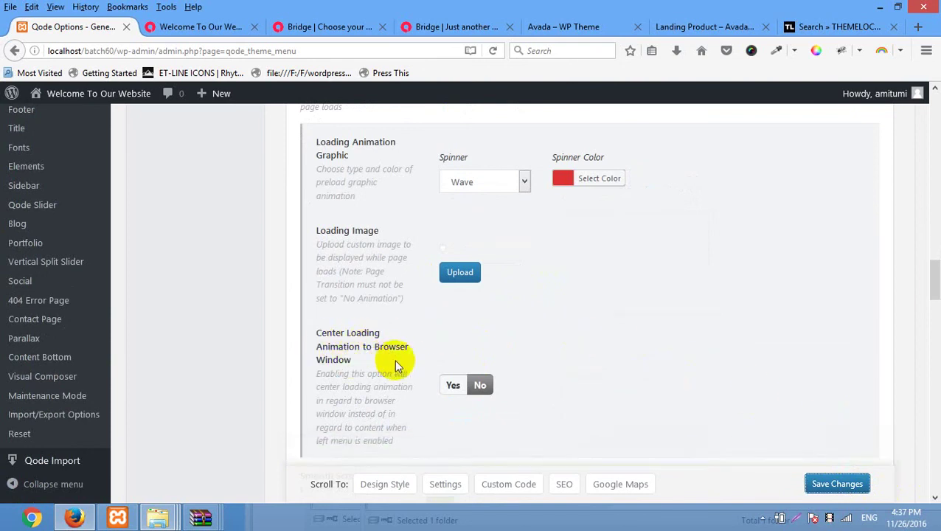
- Set Center Loading Animation to Browser Window to Yes and save the changes
scroll(452, 344, "down", 2)
left_click(454, 332)
left_click(846, 485)
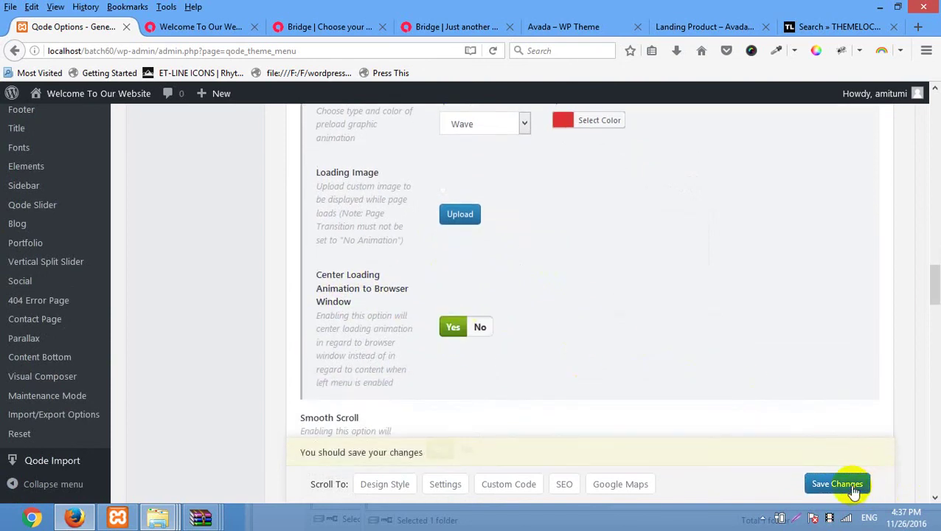
- Reload the site's front page twice to check the Wave spinner, and return to the Loading Animation settings in Qode Options
left_click(215, 27)
right_click(298, 220)
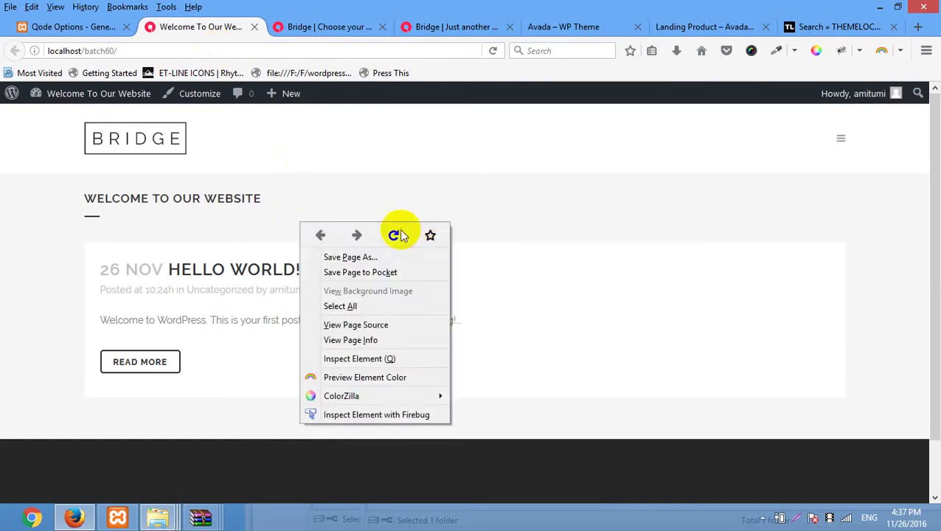
left_click(399, 232)
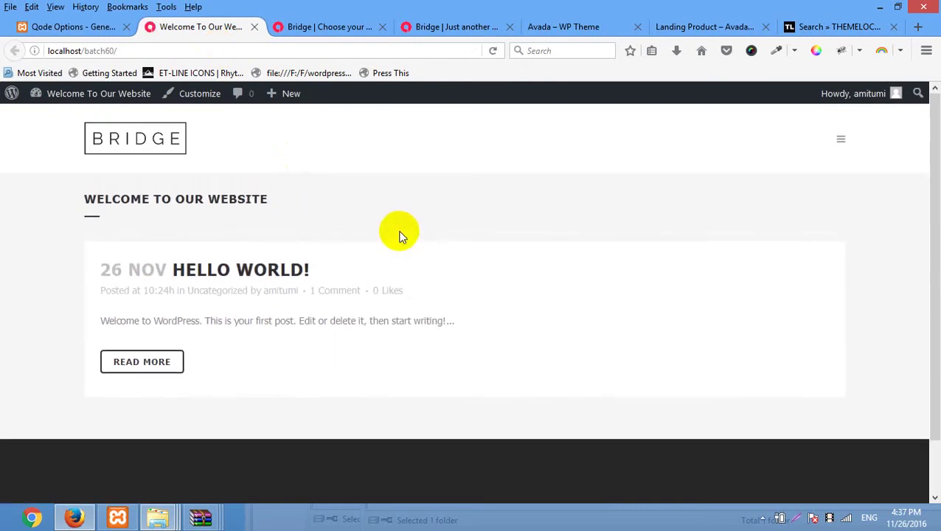
right_click(398, 209)
left_click(493, 219)
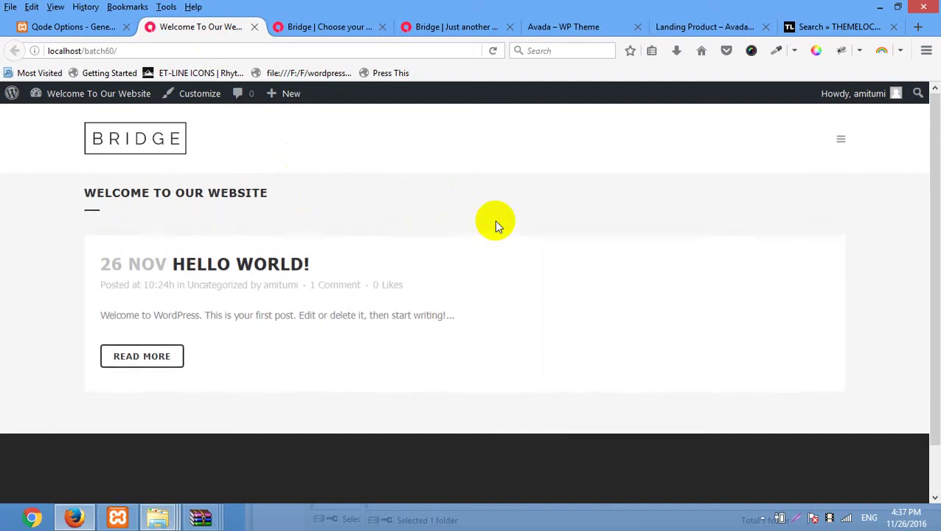
left_click(83, 27)
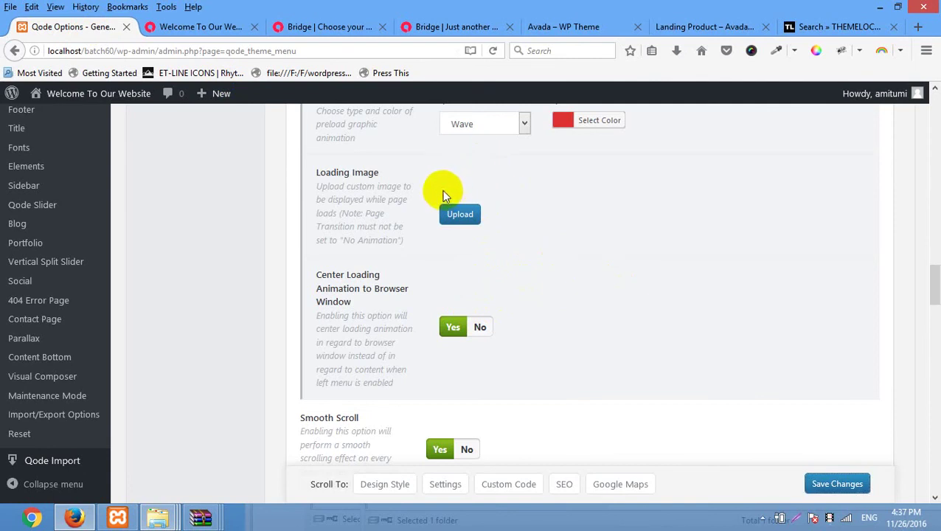
- Upload bx_loader.gif from the Blind images folder as the Loading Image and save the changes
left_click(458, 216)
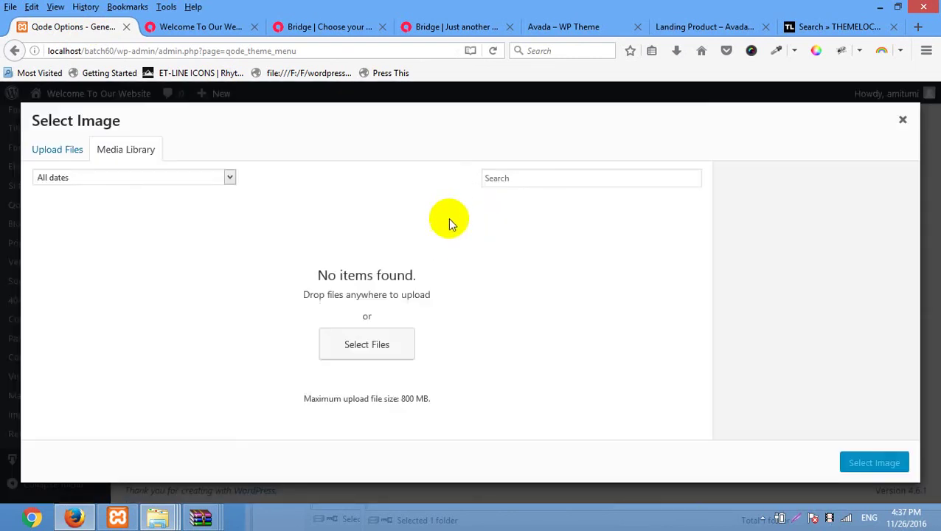
left_click(357, 341)
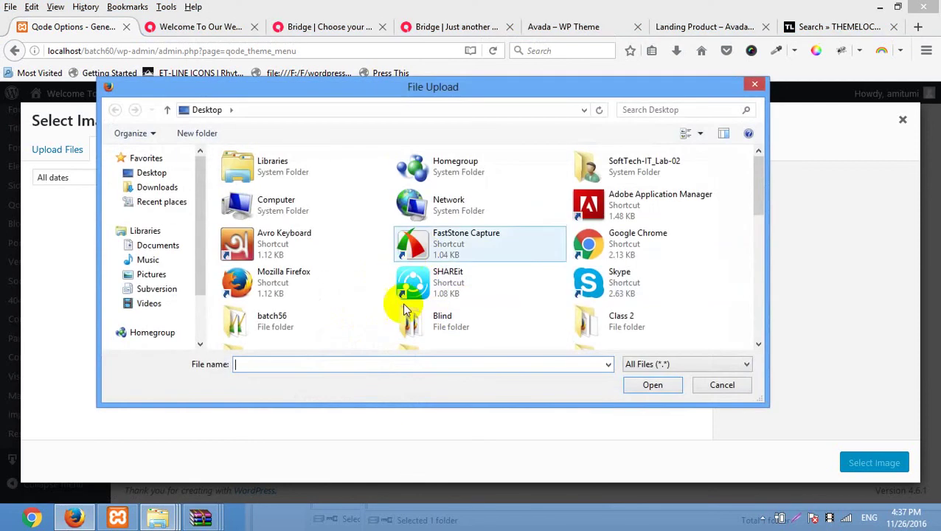
left_click(456, 315)
double_click(456, 315)
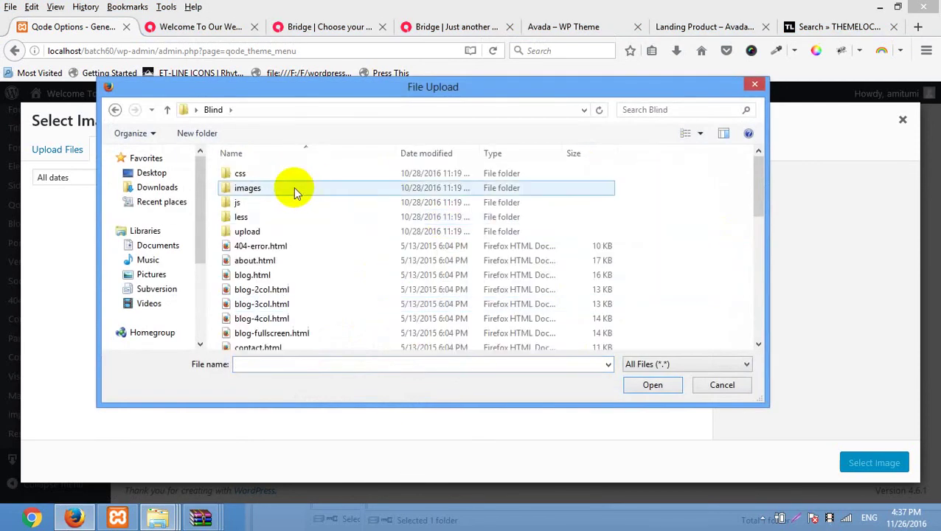
double_click(293, 187)
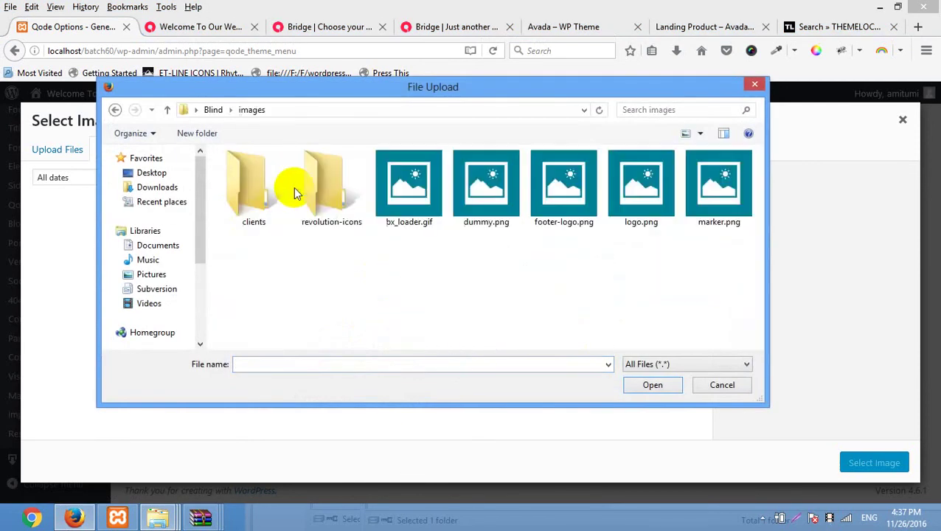
double_click(410, 209)
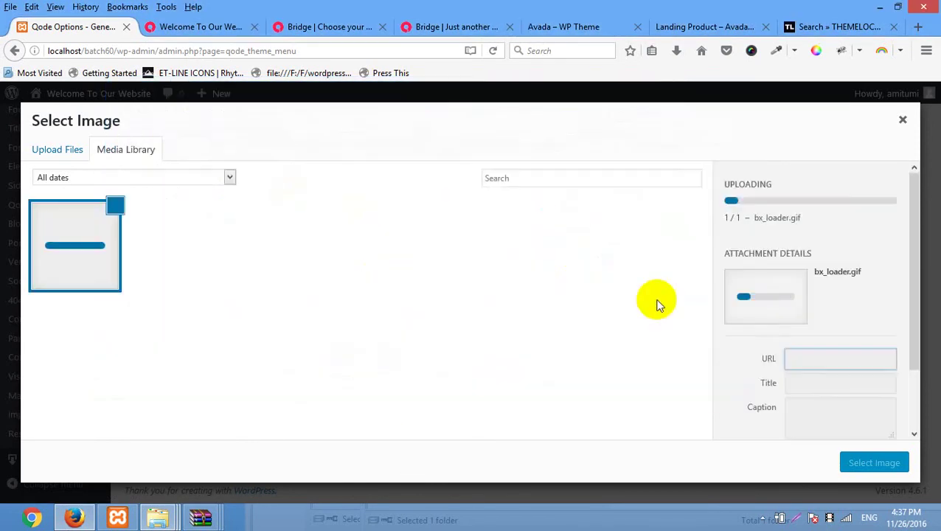
left_click(876, 463)
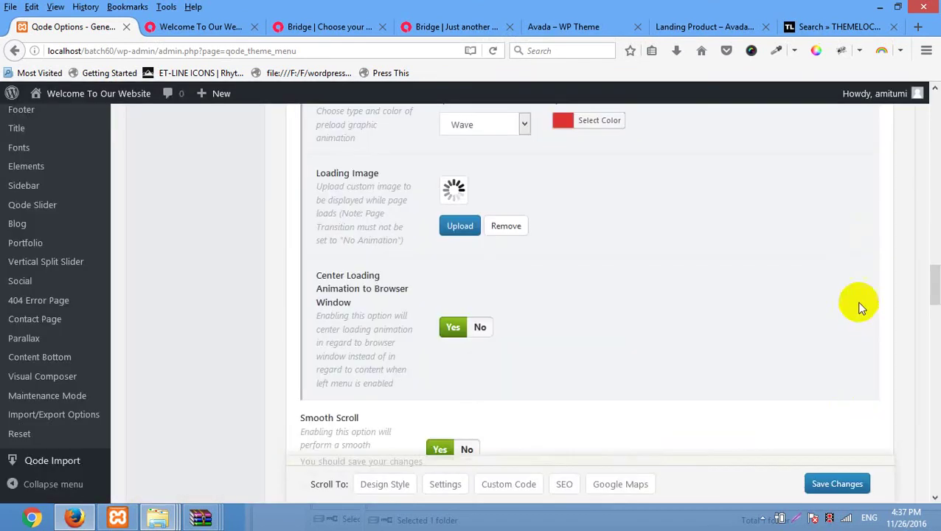
left_click(836, 484)
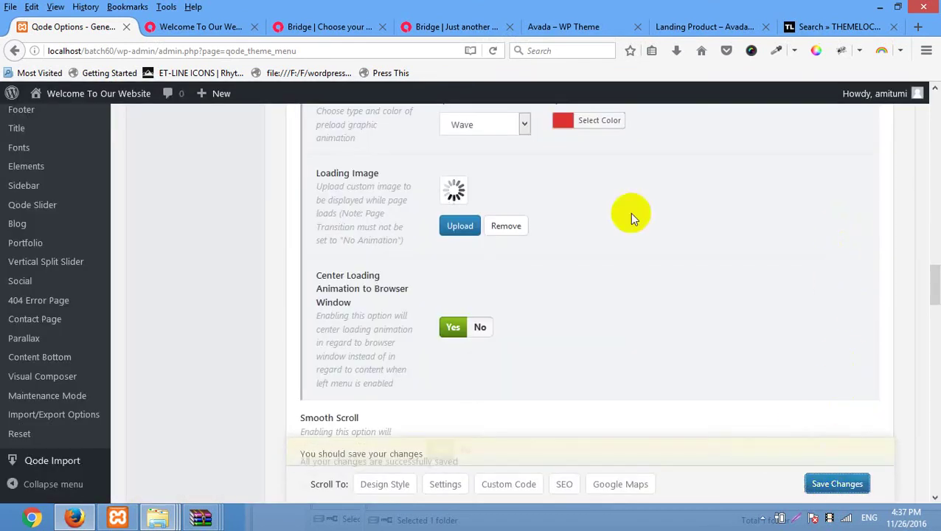
- Reload the site's front page to check the custom loading image, and return to Qode Options
left_click(310, 28)
left_click(216, 28)
right_click(286, 220)
left_click(378, 232)
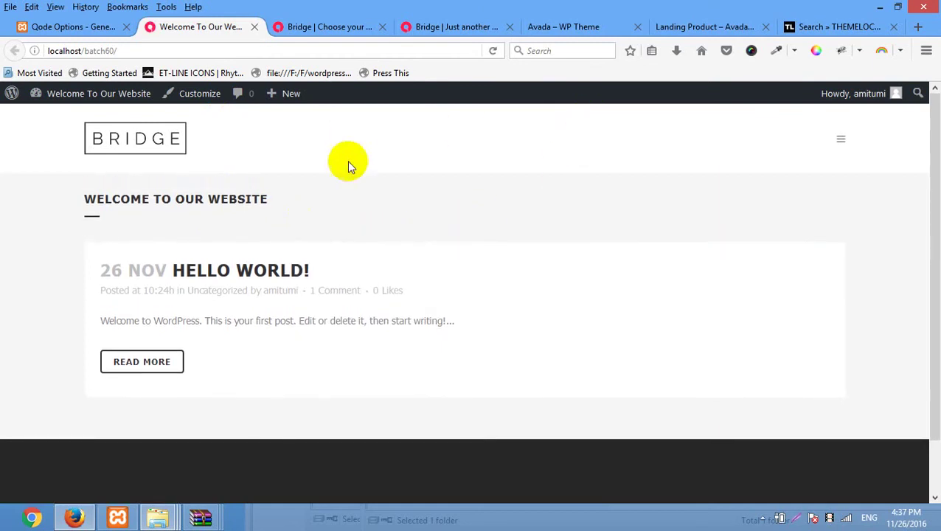
left_click(82, 28)
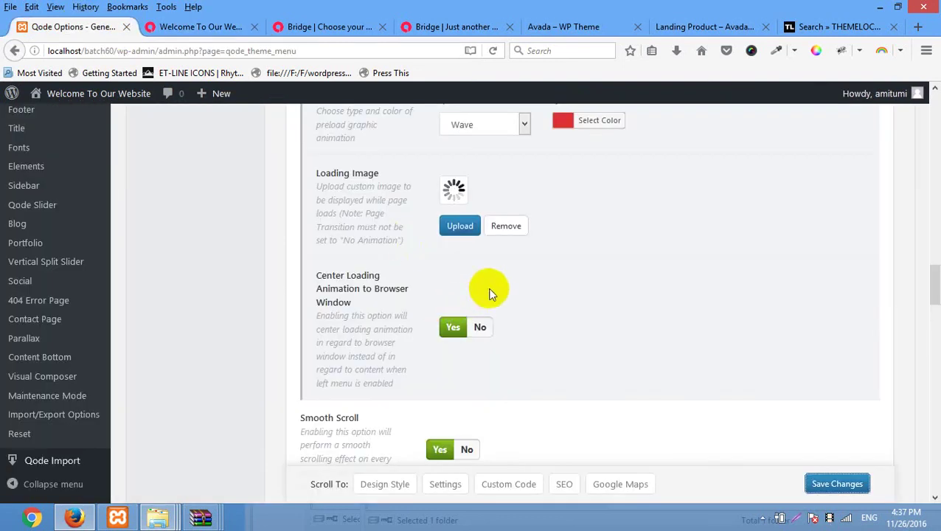
- Replace the Favicon Image with the loader GIF already in the Media Library and save the changes
scroll(529, 297, "down", 4)
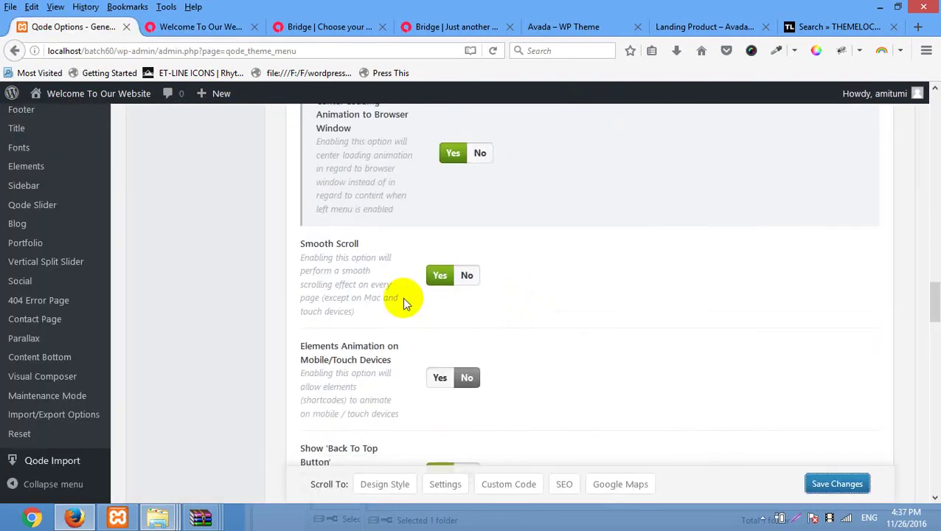
scroll(448, 291, "down", 1)
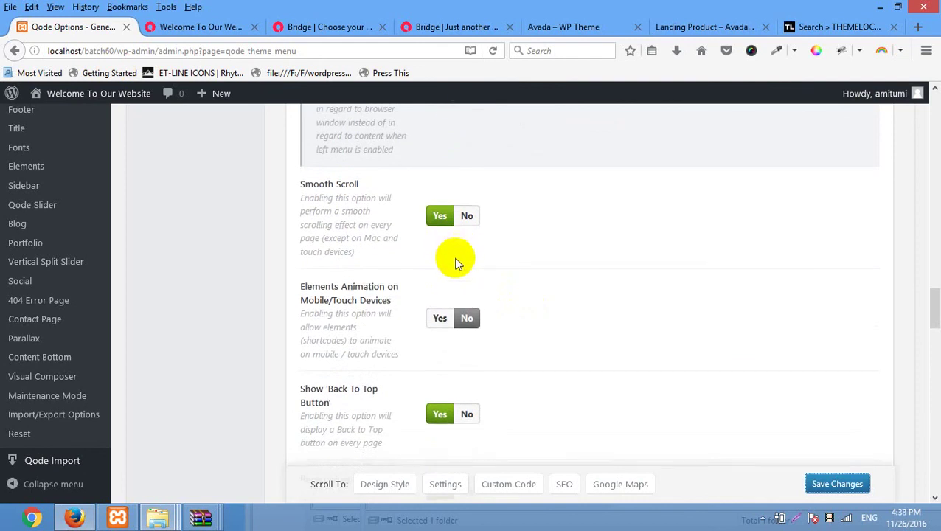
scroll(413, 236, "down", 1)
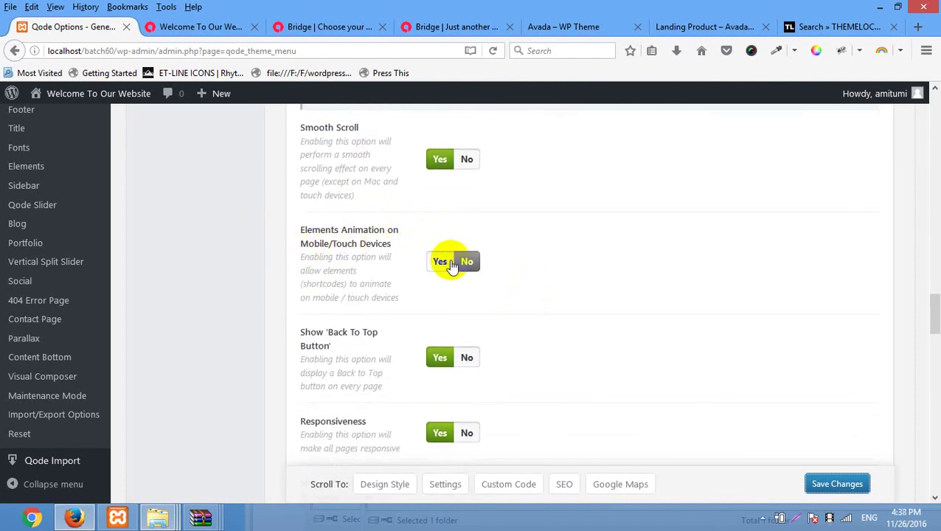
scroll(369, 281, "down", 7)
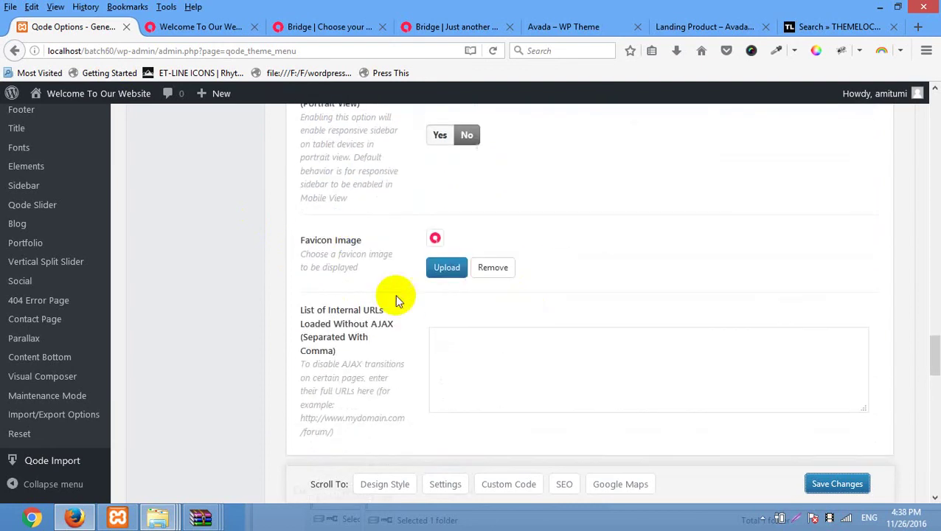
left_click(445, 270)
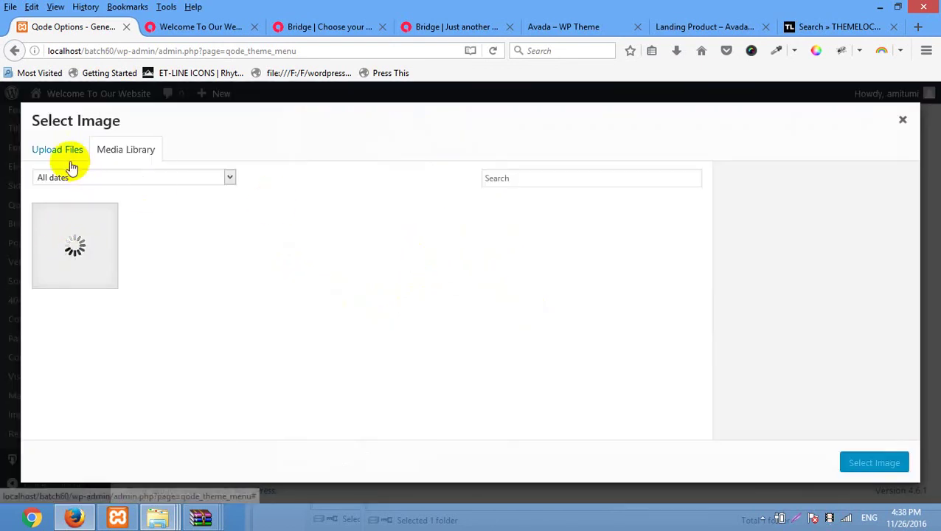
left_click(97, 253)
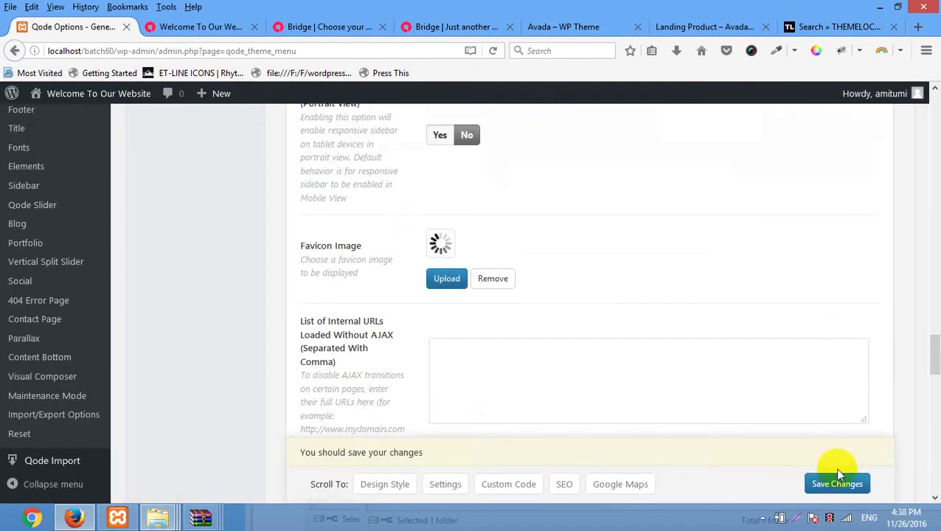
left_click(838, 483)
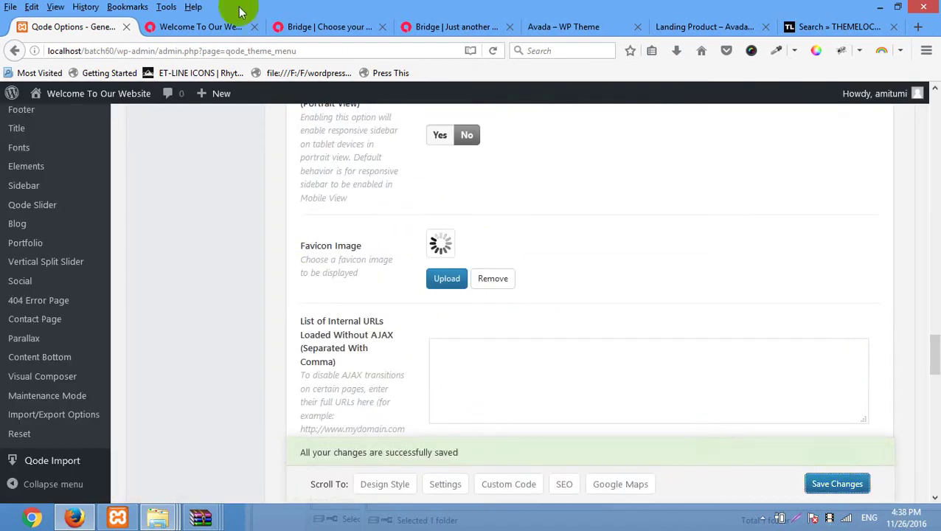
- Reload the site's front page to check its favicon
left_click(222, 22)
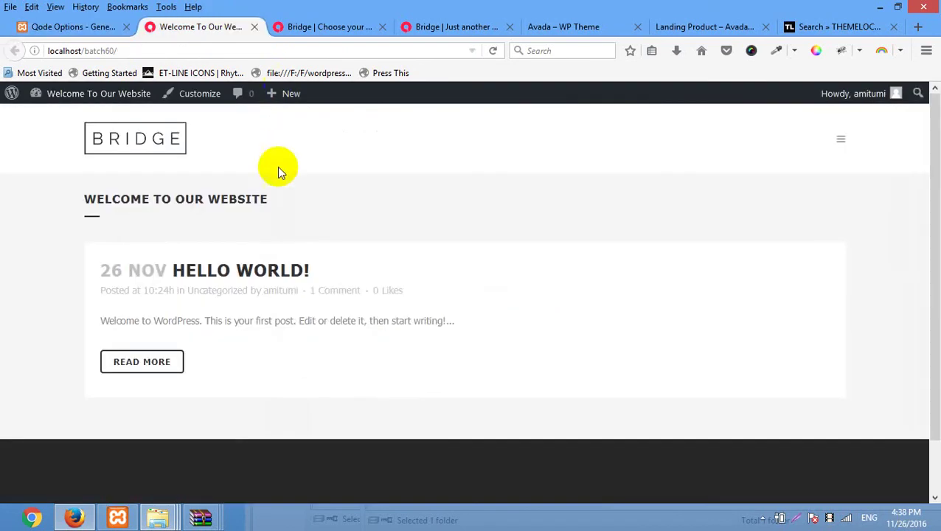
right_click(289, 175)
left_click(388, 180)
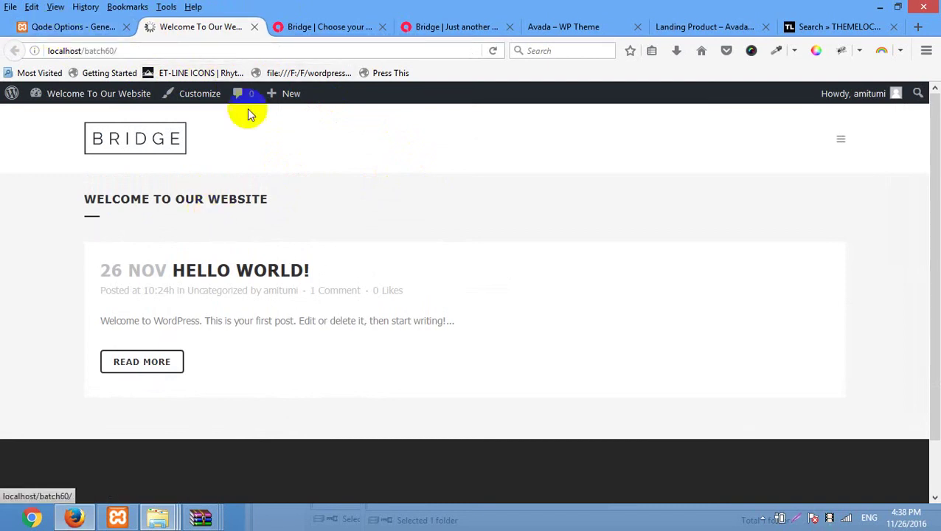
- Return to the General Qode Options and review the Custom Code, SEO and Google Maps fields
left_click(101, 30)
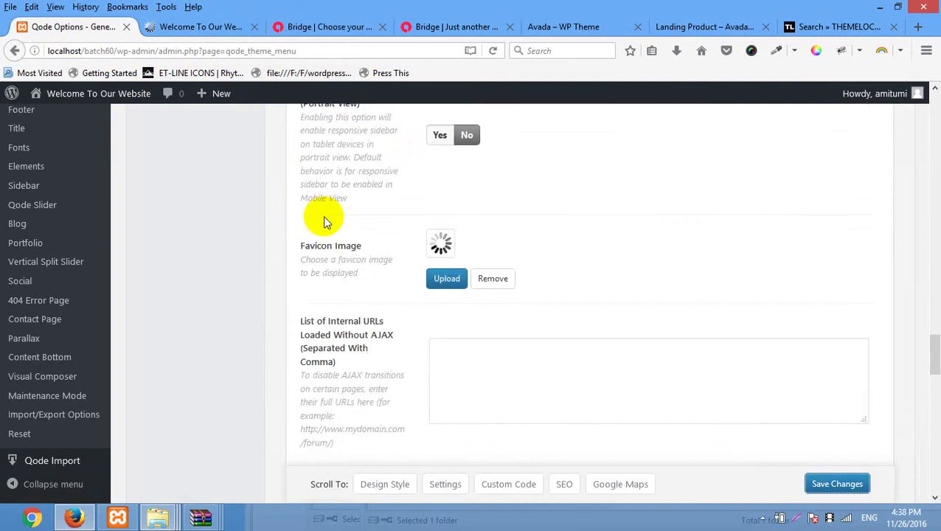
scroll(340, 243, "down", 5)
scroll(388, 273, "down", 3)
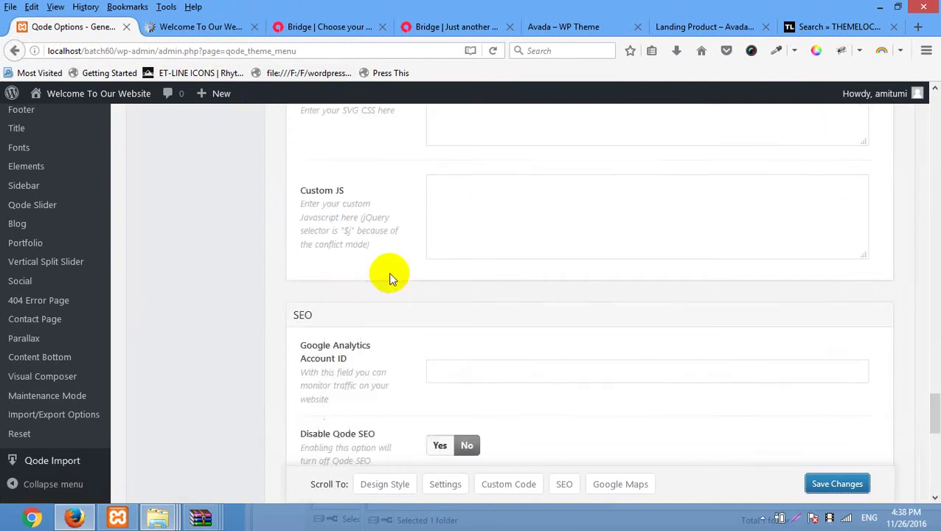
scroll(388, 273, "up", 3)
left_click(515, 224)
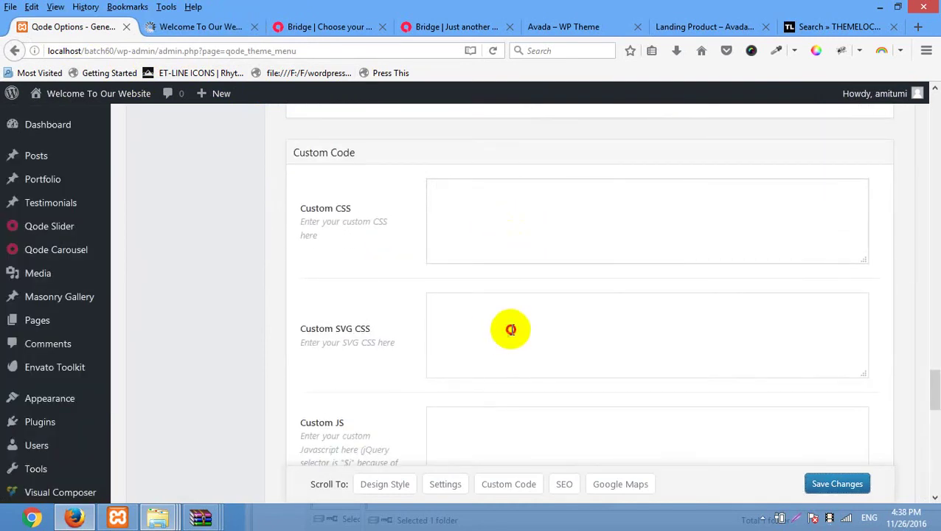
left_click(510, 330)
scroll(336, 336, "down", 5)
left_click(478, 268)
scroll(450, 272, "down", 5)
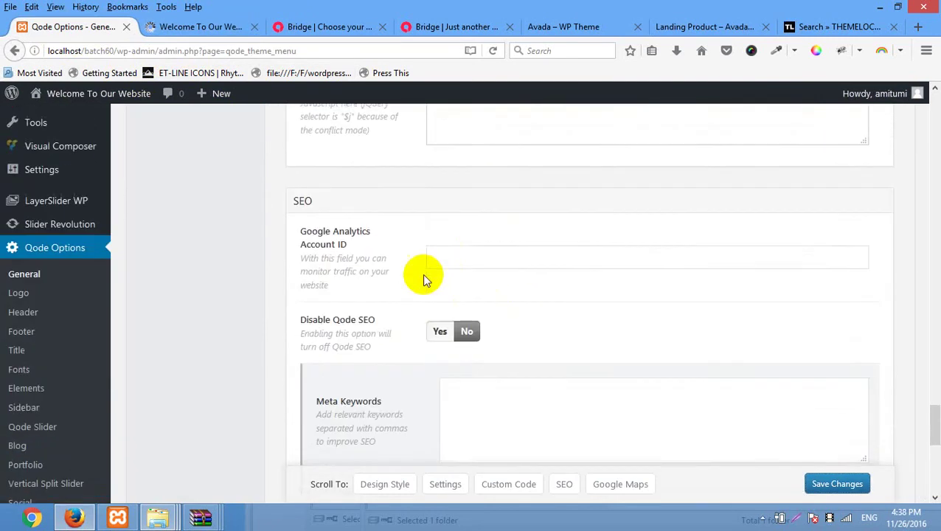
left_click(481, 262)
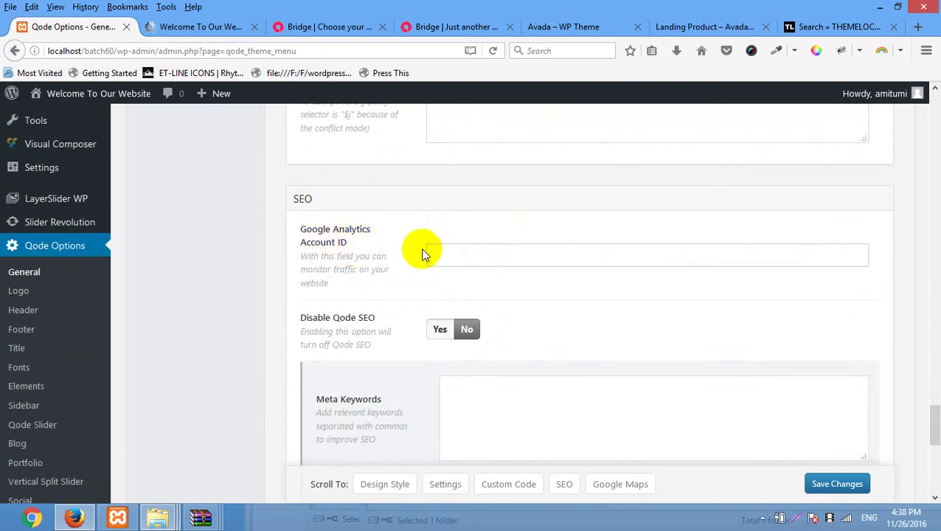
scroll(453, 257, "down", 8)
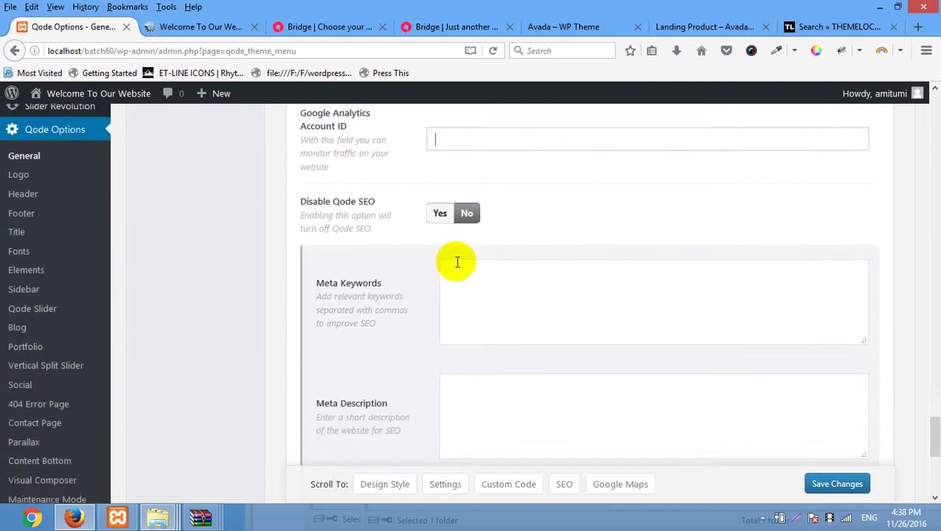
scroll(458, 262, "down", 4)
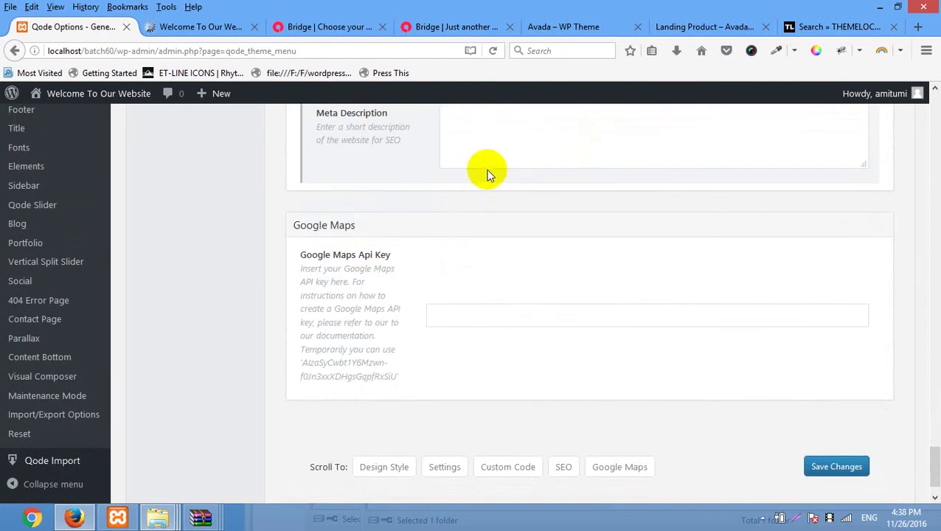
left_click(479, 309)
scroll(424, 234, "up", 20)
scroll(425, 236, "up", 20)
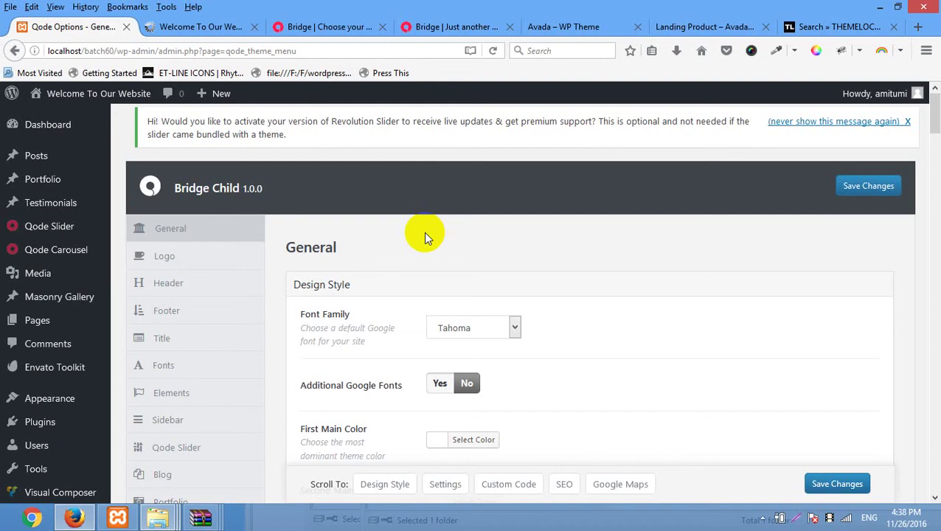
- Upload logo.png from the Blind images folder as the normal Logo Image and save the changes
left_click(175, 258)
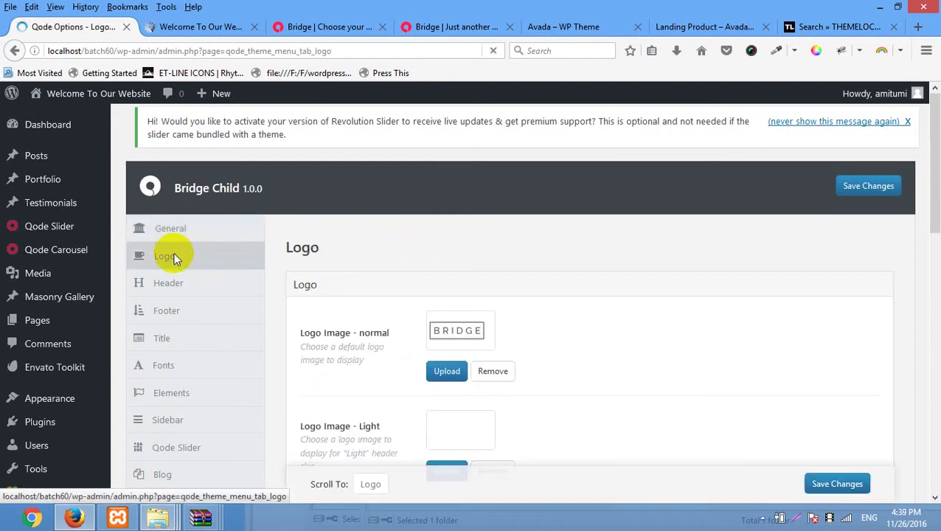
scroll(557, 310, "down", 2)
left_click(448, 315)
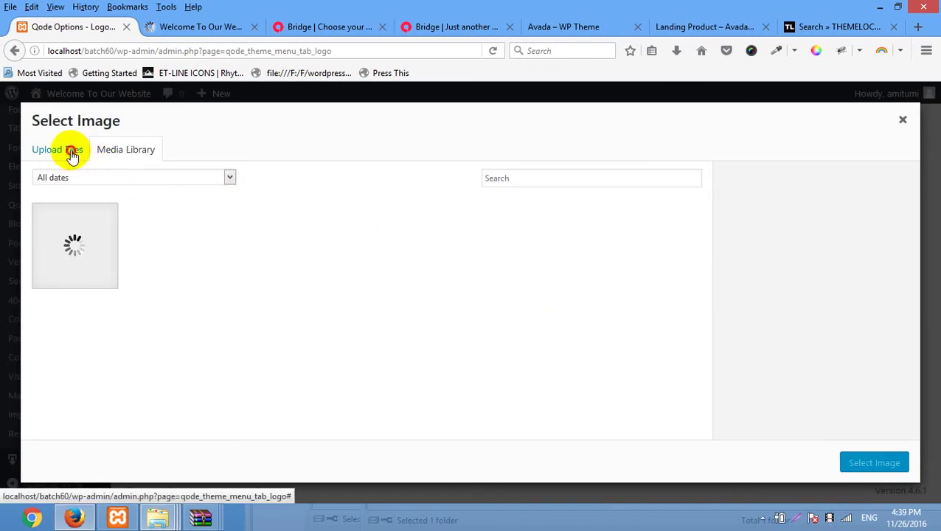
left_click(59, 150)
left_click(470, 318)
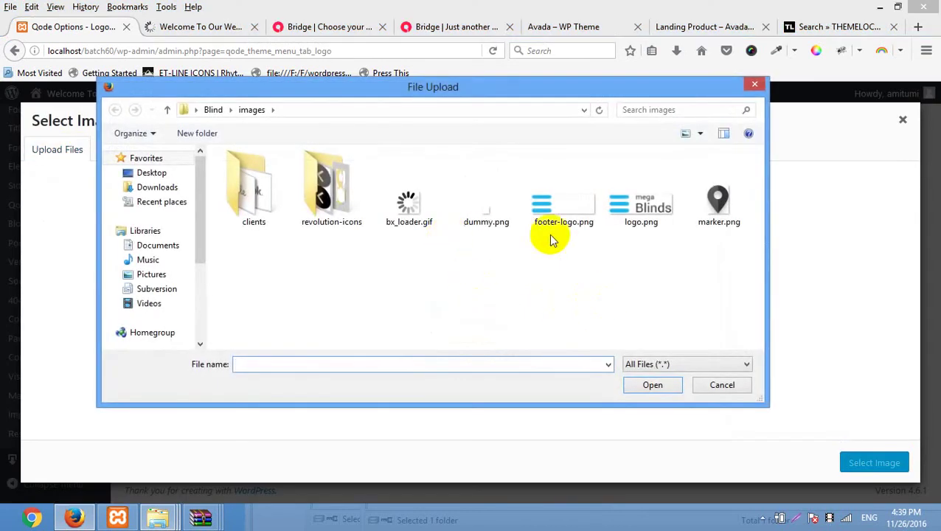
left_click(637, 210)
double_click(636, 211)
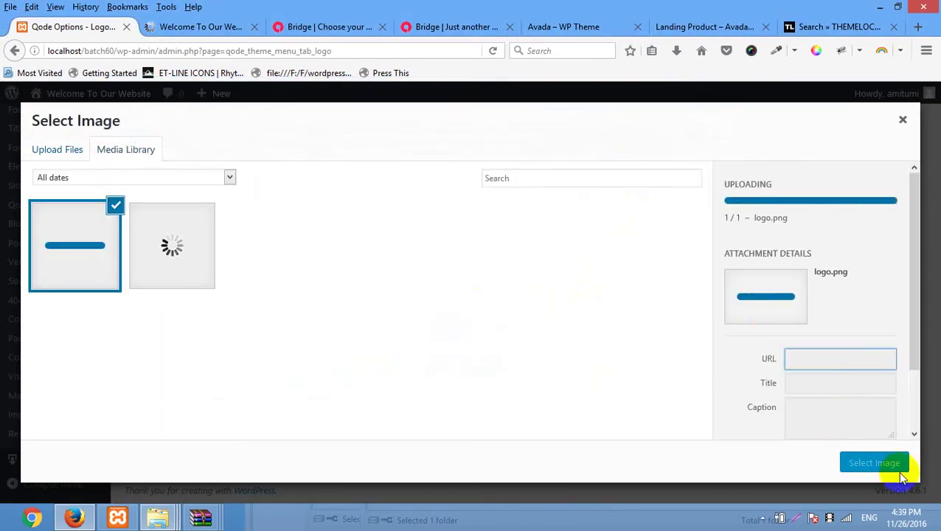
left_click(878, 463)
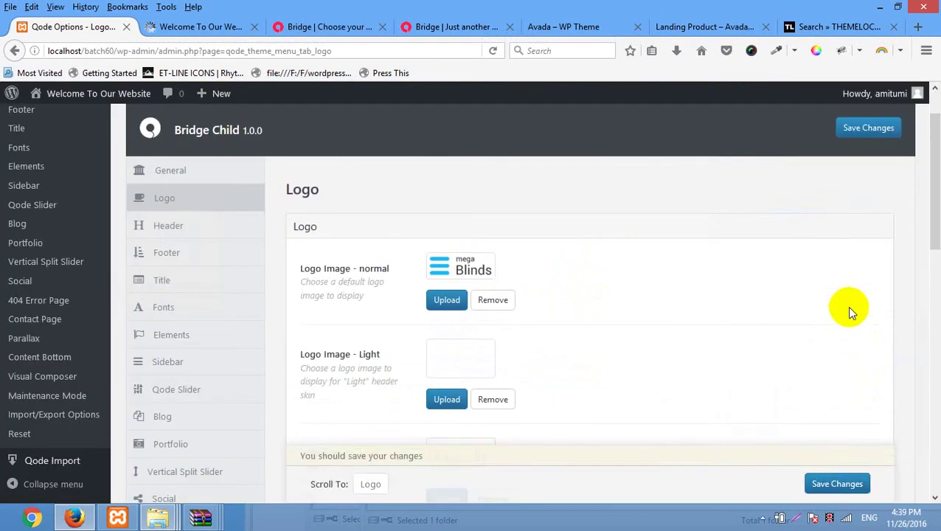
left_click(837, 483)
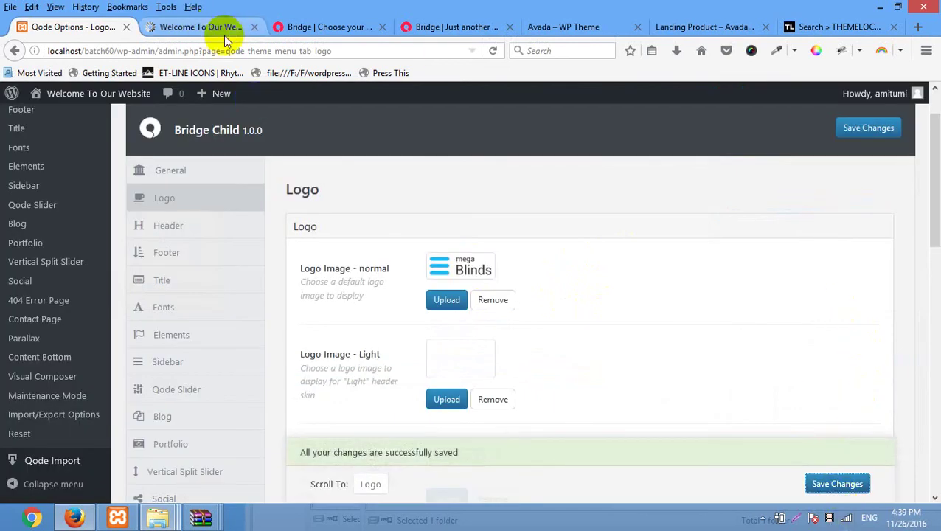
- Reload the site's front page to check its logo, open and close the side area, and return to Qode Options
left_click(180, 26)
right_click(303, 153)
left_click(399, 168)
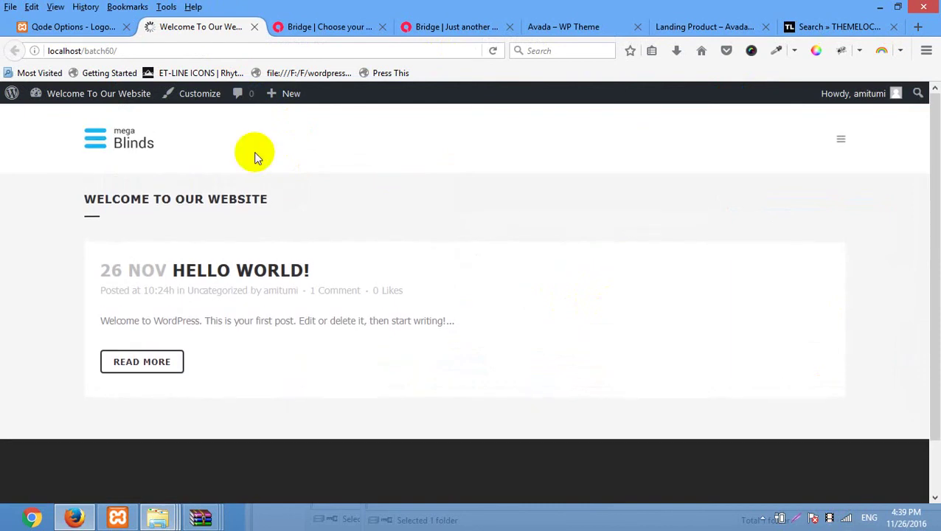
left_click(840, 142)
left_click(907, 130)
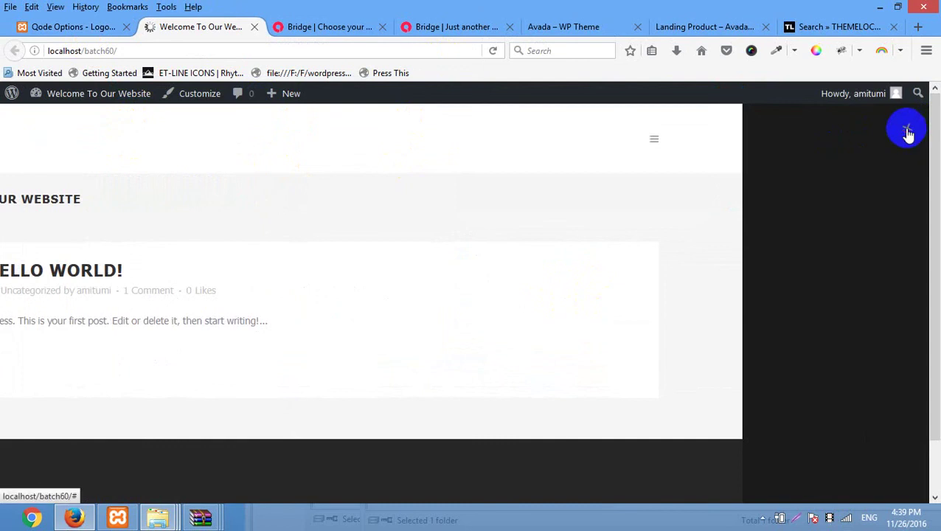
left_click(83, 23)
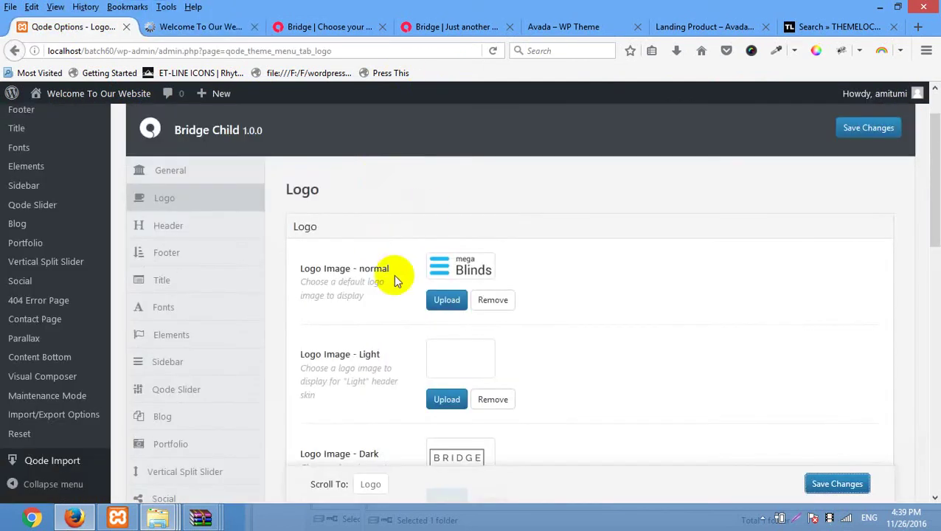
- Review the light, dark, sticky, fixed advanced, mobile and side menu logo options, comparing them with the site's front page
scroll(393, 275, "down", 3)
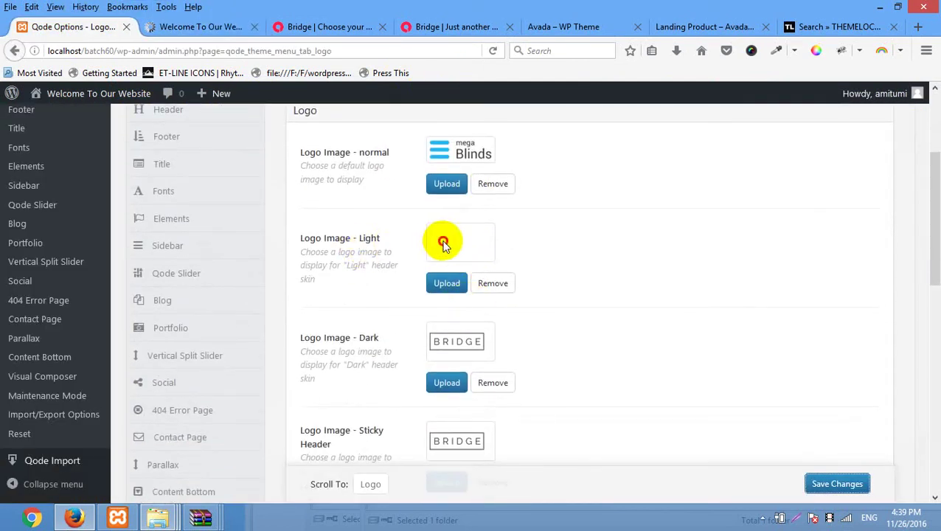
left_click(442, 244)
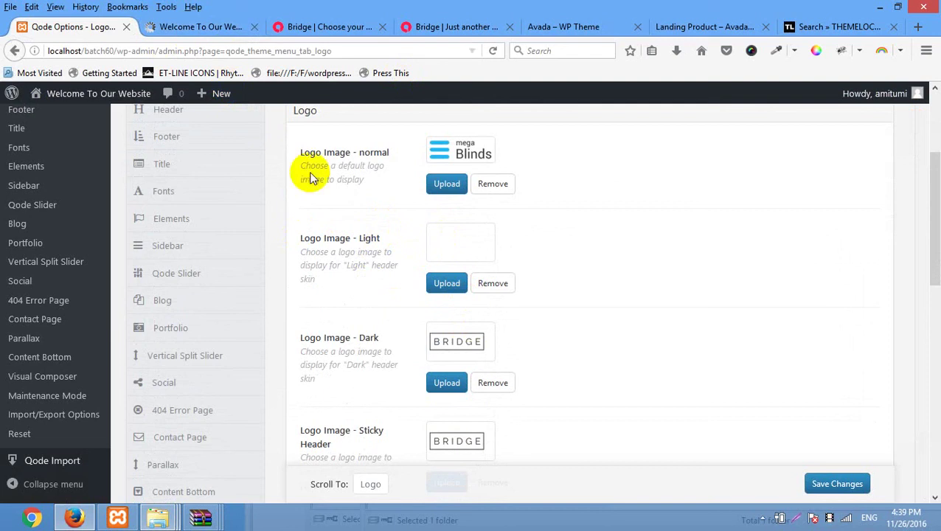
left_click(480, 290)
scroll(347, 365, "down", 3)
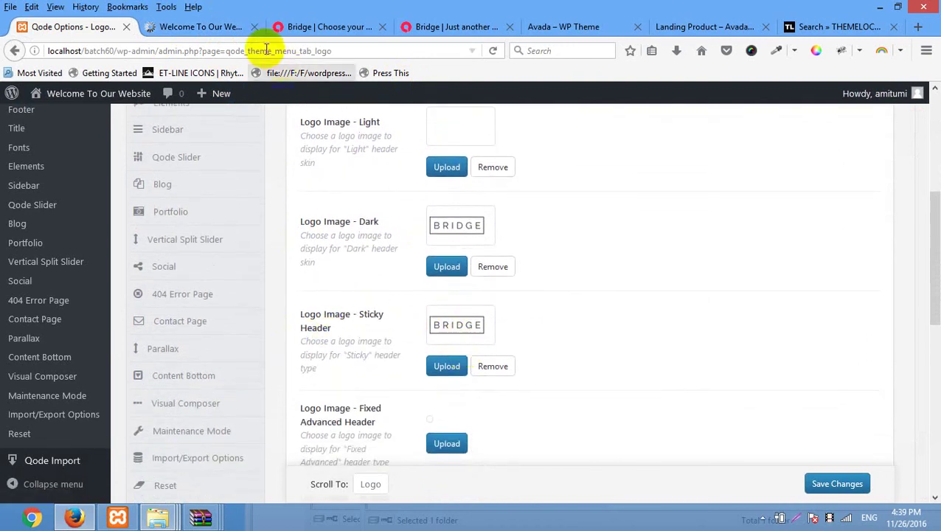
left_click(233, 28)
scroll(357, 244, "down", 2)
scroll(354, 241, "up", 1)
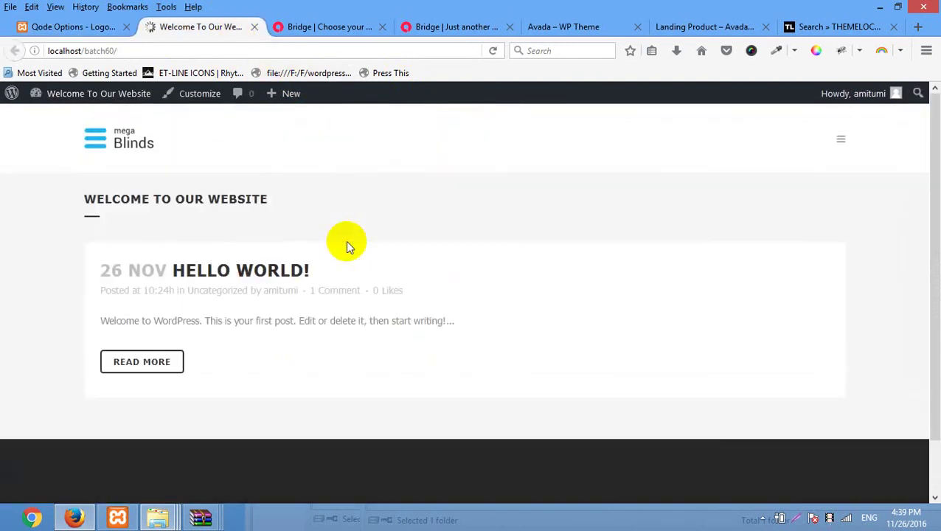
left_click(107, 30)
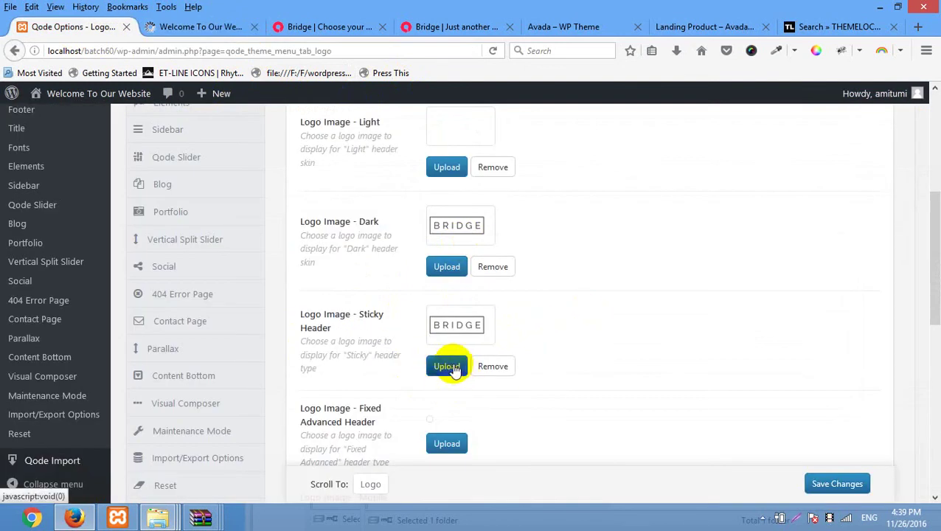
scroll(447, 368, "down", 5)
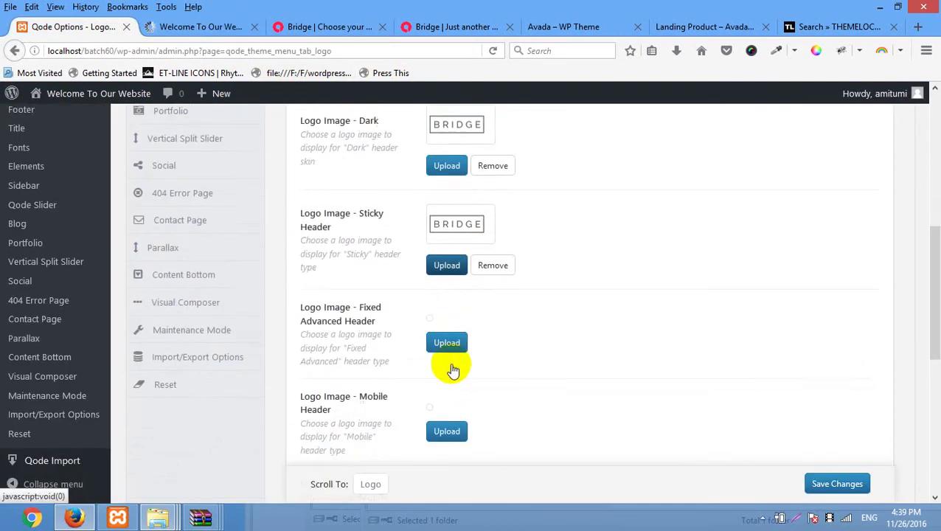
scroll(417, 343, "down", 3)
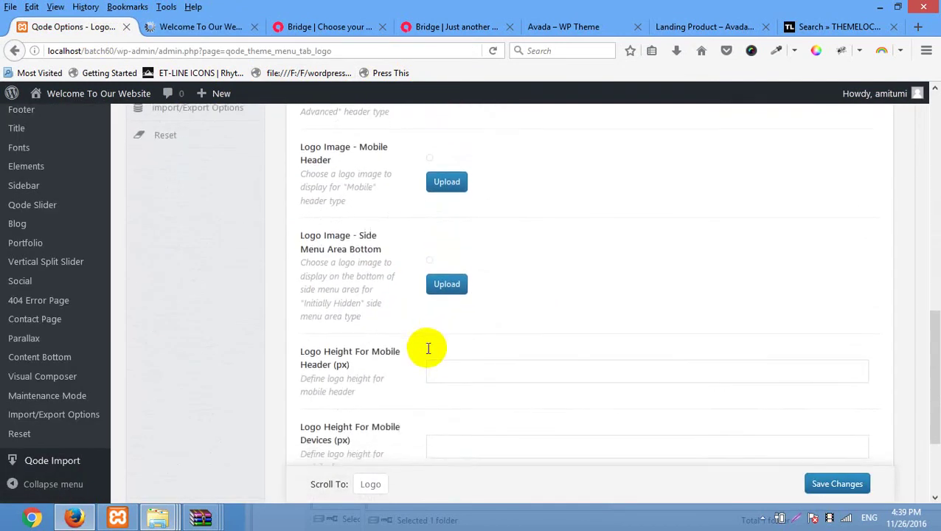
scroll(435, 341, "up", 5)
scroll(439, 340, "up", 5)
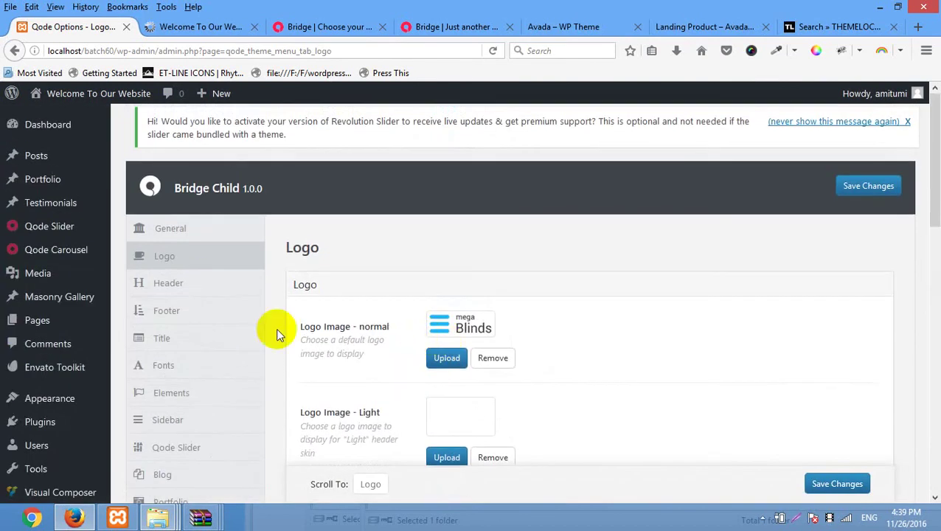
- Open the Header options, check how the front page's header behaves on scrolling, and return to the options
left_click(201, 288)
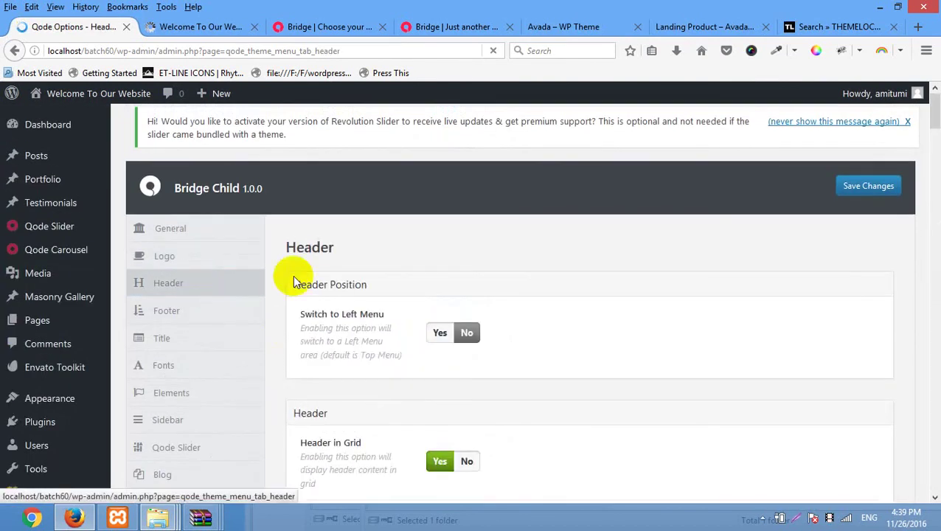
scroll(293, 275, "down", 1)
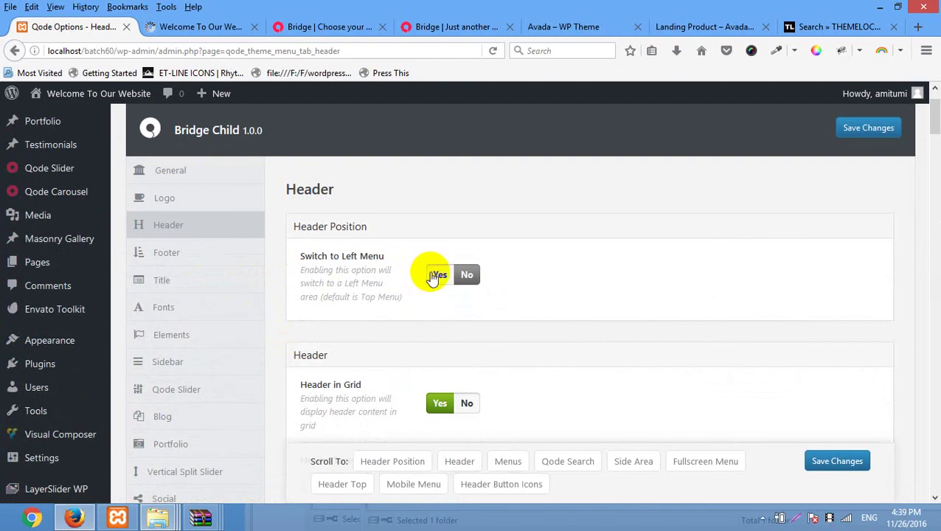
left_click(200, 26)
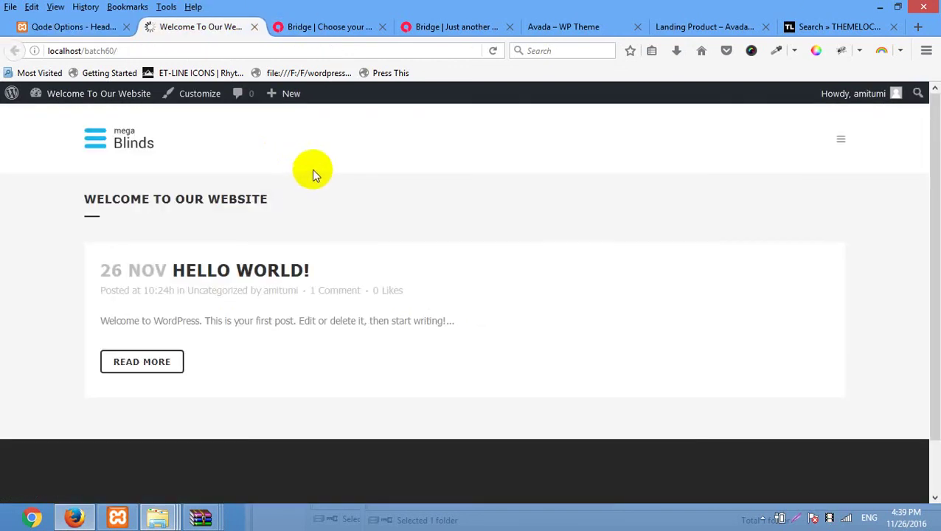
scroll(199, 154, "down", 1)
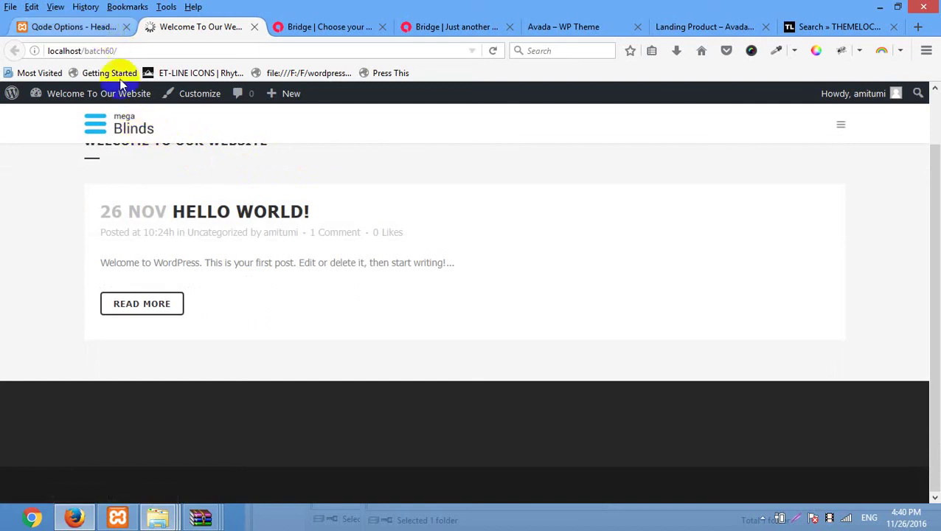
scroll(342, 242, "up", 1)
scroll(137, 162, "down", 1)
scroll(164, 159, "up", 1)
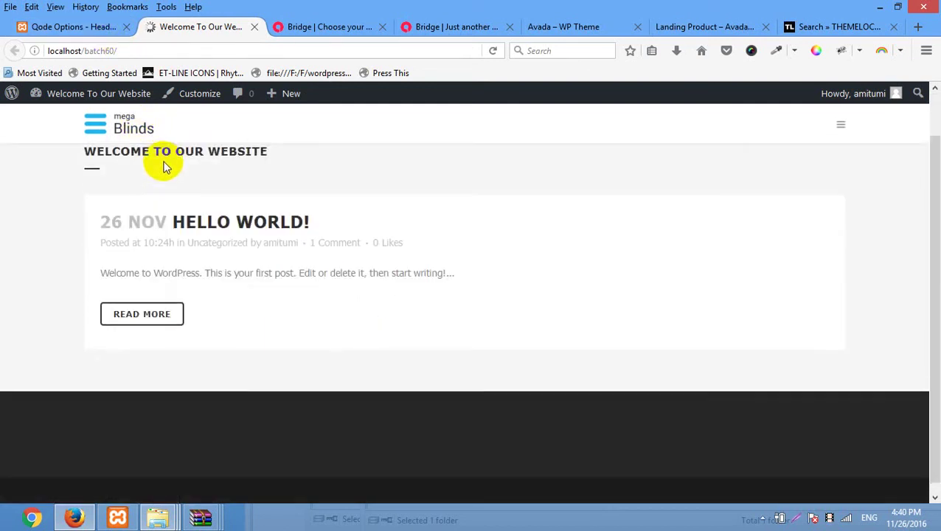
left_click(92, 28)
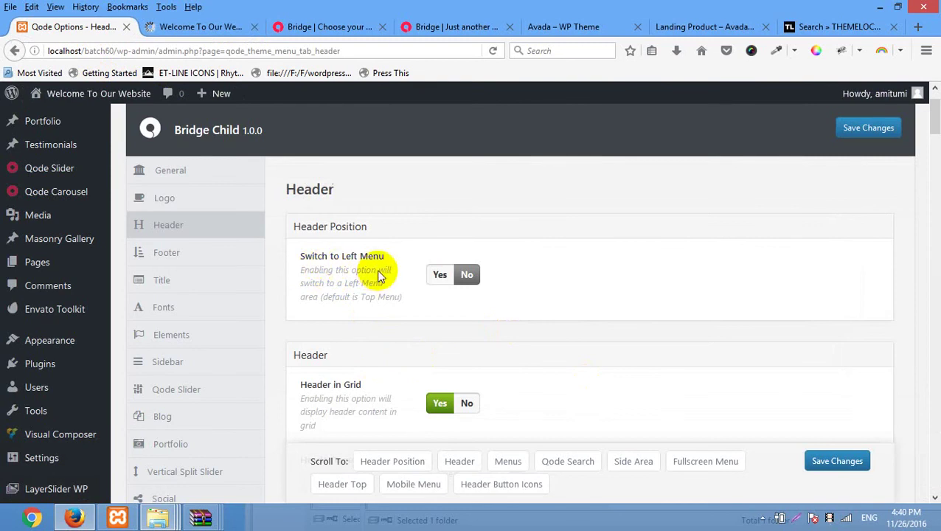
- Enable Switch to Left Menu in the Header Position options and save the changes
left_click(441, 280)
scroll(485, 301, "down", 3)
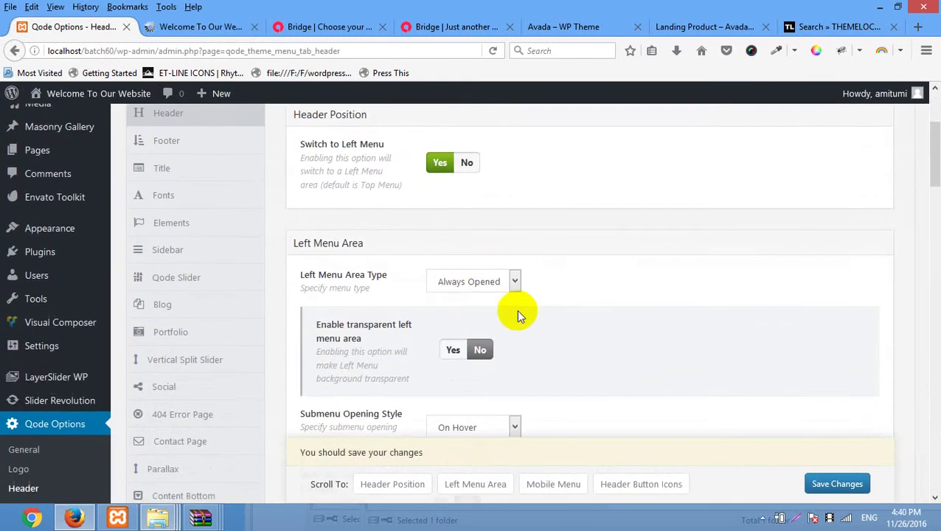
left_click(838, 484)
- Reload the site's front page to check the left menu layout and its logo
left_click(221, 30)
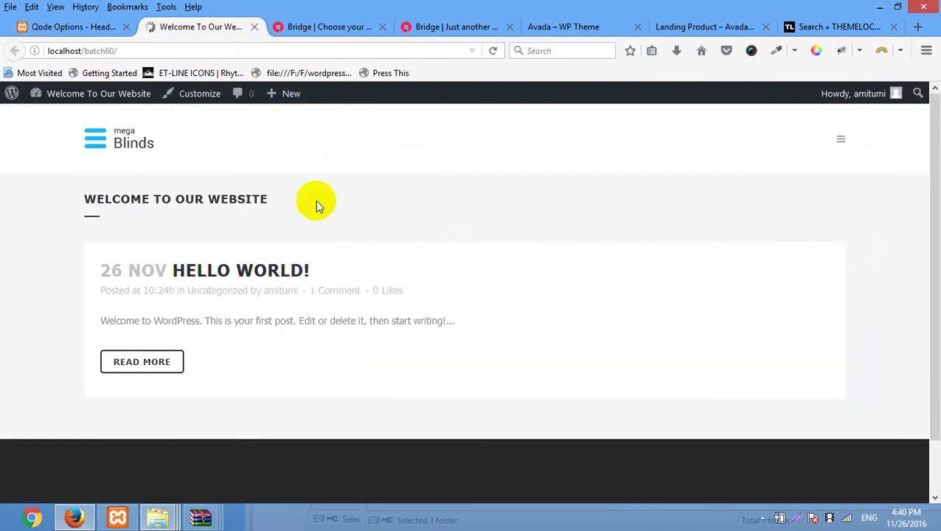
right_click(338, 219)
left_click(432, 232)
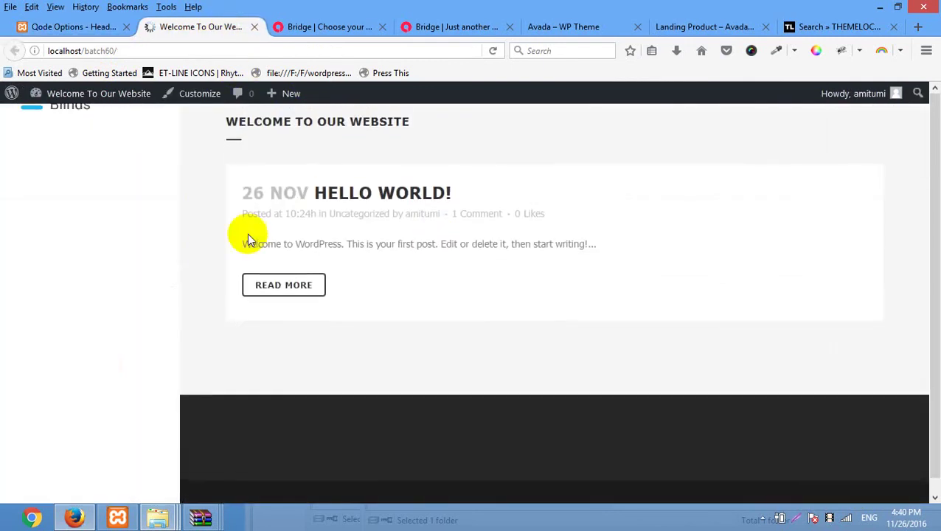
left_click(66, 112)
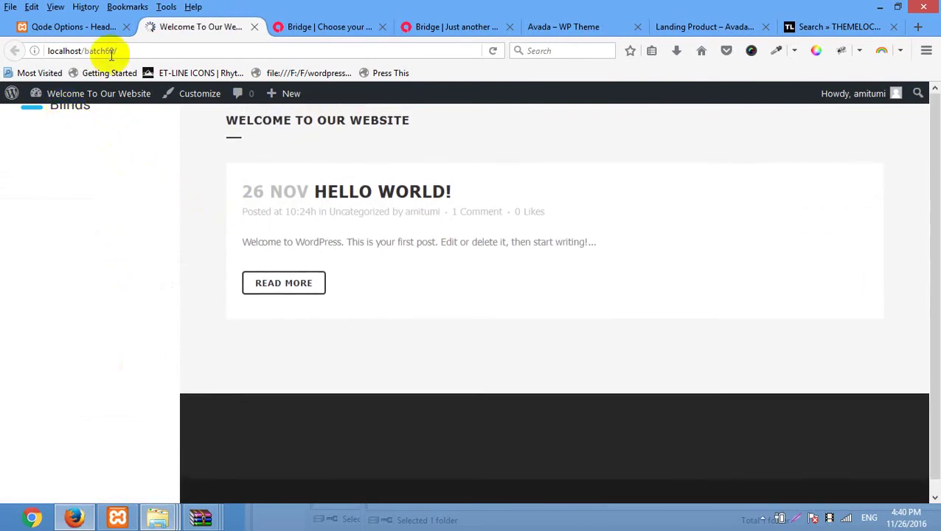
- Return to the Header options and review the choices for Left Menu Area Type
left_click(89, 27)
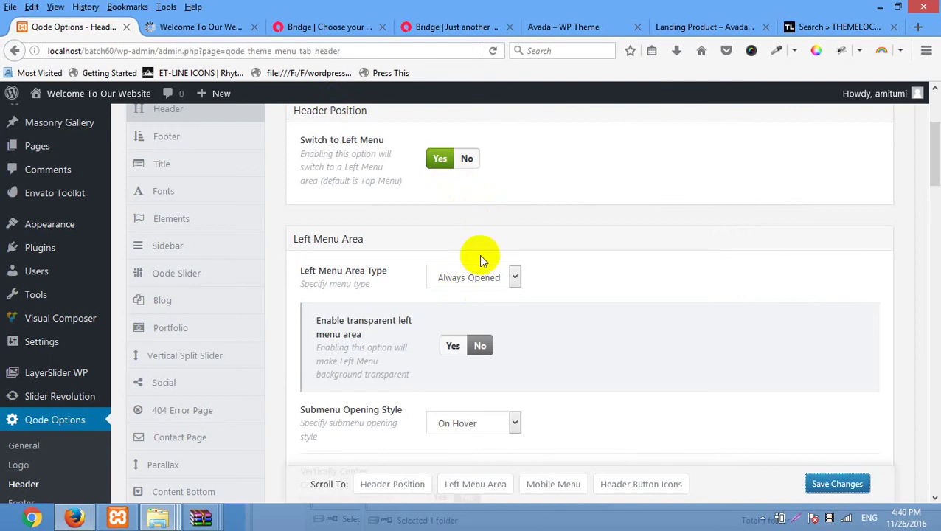
left_click(477, 277)
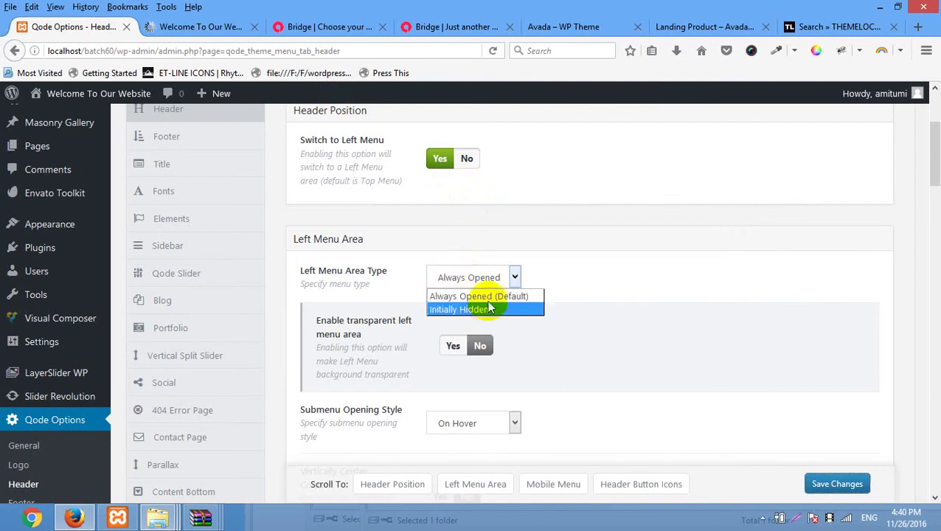
left_click(483, 282)
left_click(494, 278)
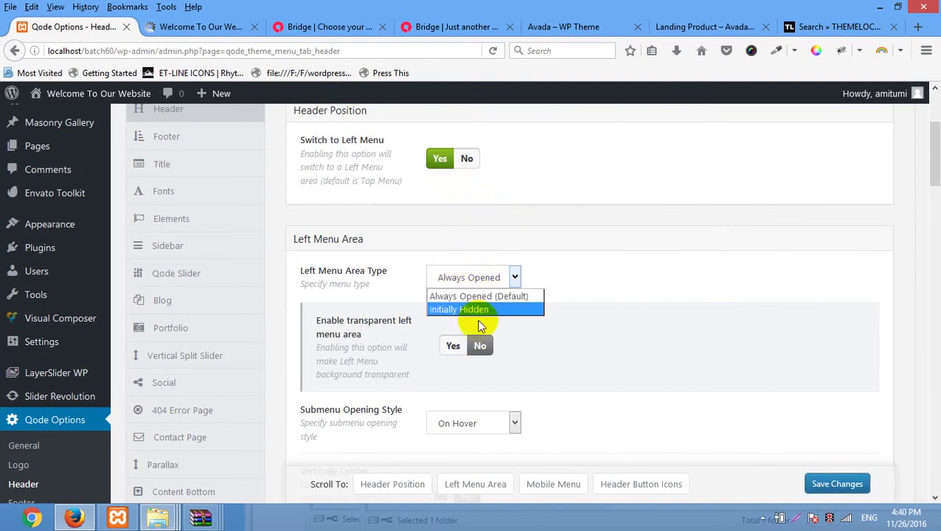
left_click(526, 241)
- Disable Switch to Left Menu in Header Position and read the description of the Header in Grid option
left_click(436, 171)
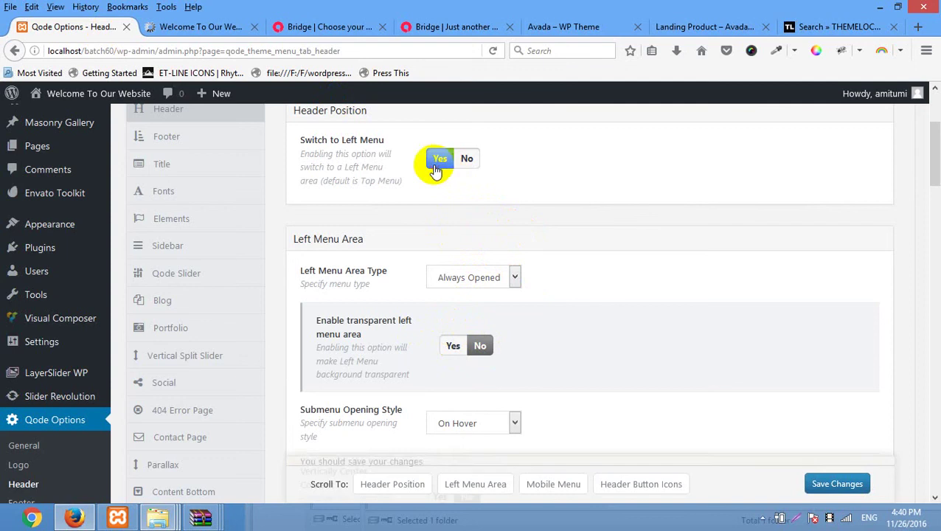
left_click(461, 158)
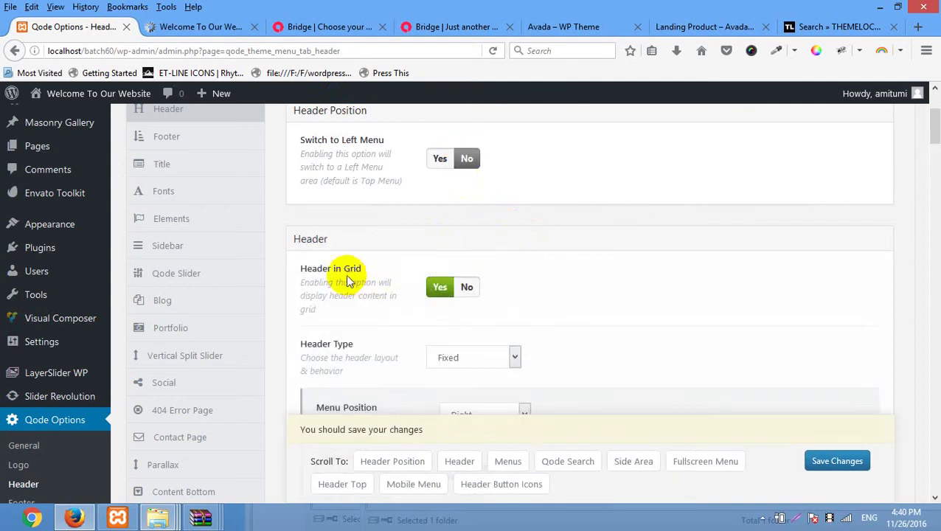
scroll(350, 282, "down", 2)
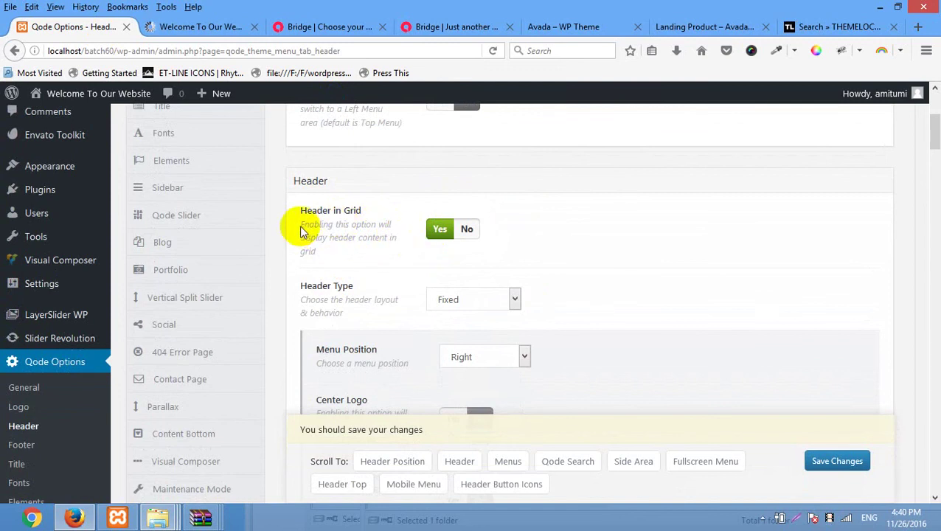
left_click(315, 232)
left_click_drag(316, 232, 332, 259)
left_click(339, 236)
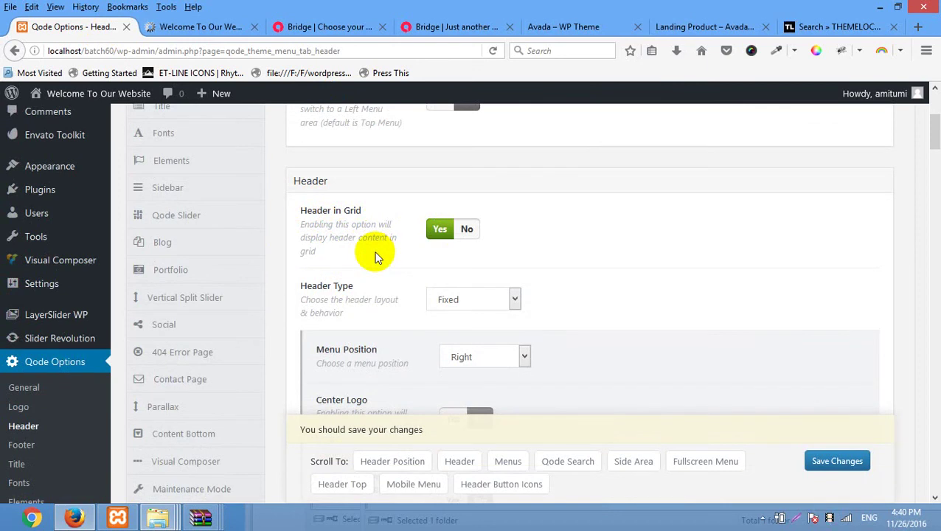
scroll(372, 257, "down", 1)
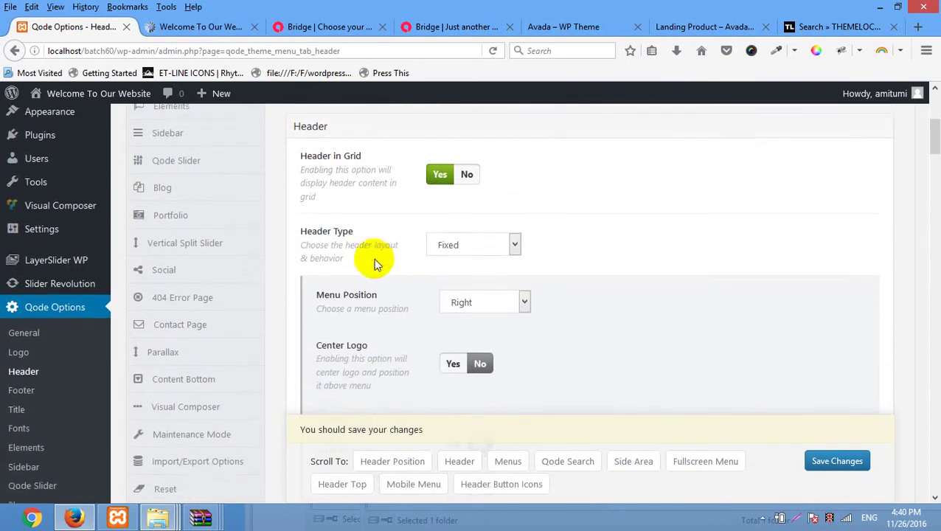
- Try the Header Types Fixed Minimal, Fixed Advanced, Fixed Header Top and Sticky, ending with Regular
double_click(308, 231)
left_click(477, 241)
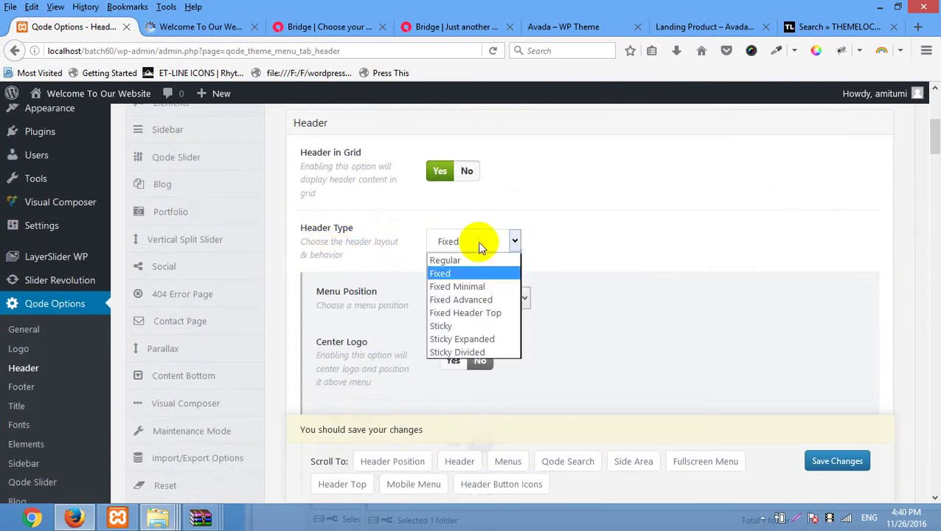
left_click(467, 287)
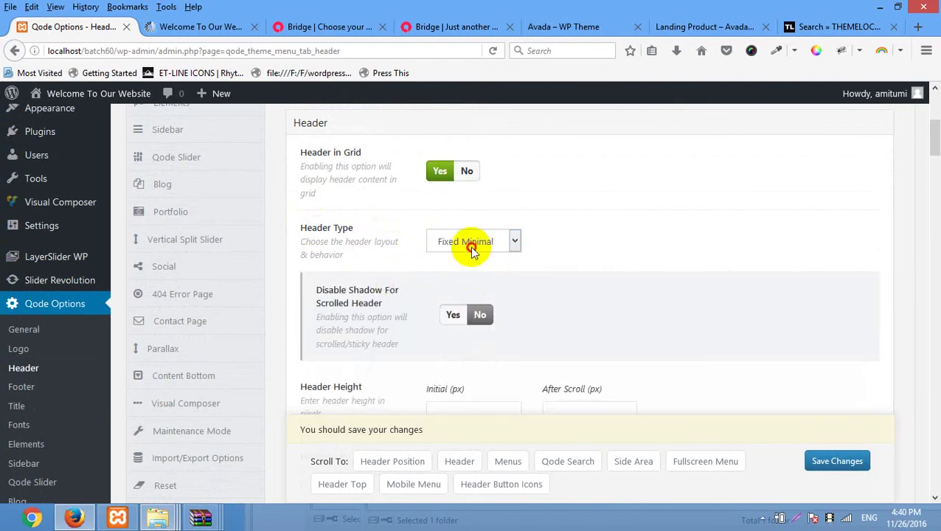
left_click(472, 246)
left_click(459, 298)
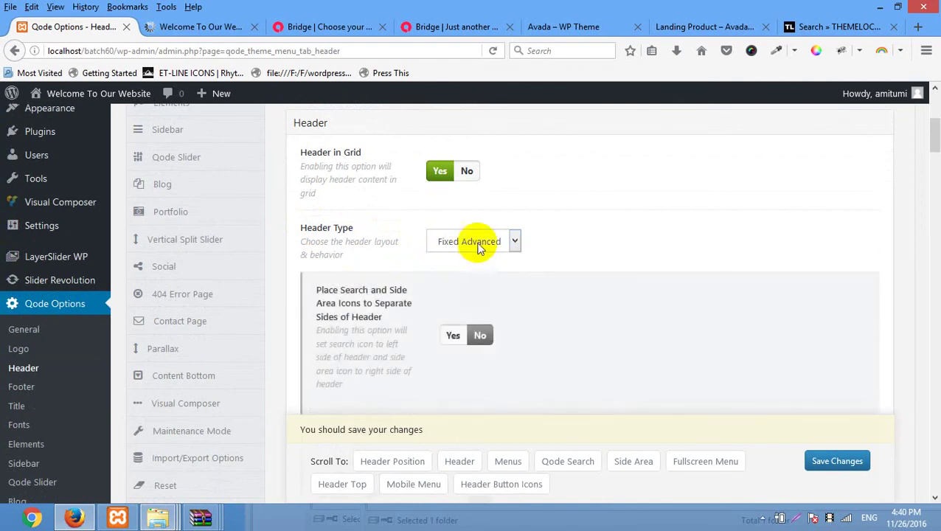
left_click(478, 248)
left_click(472, 313)
left_click(480, 247)
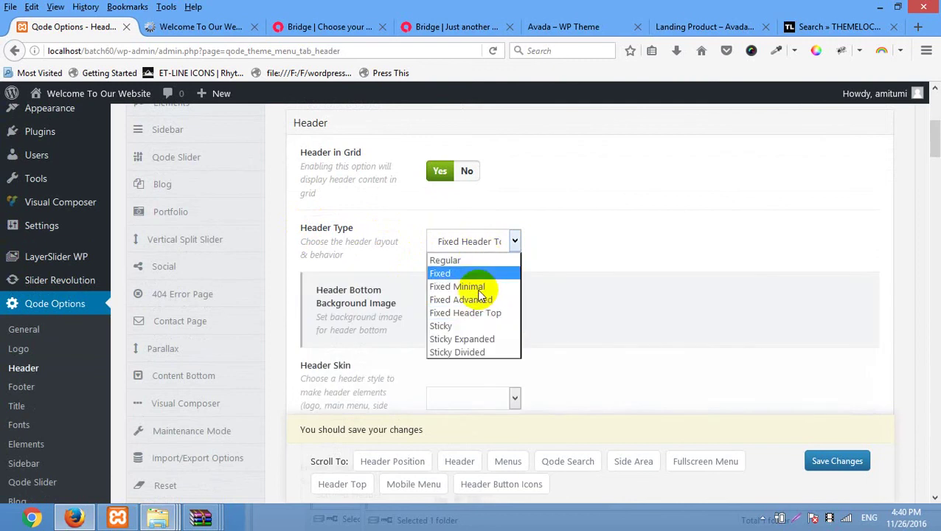
left_click(472, 323)
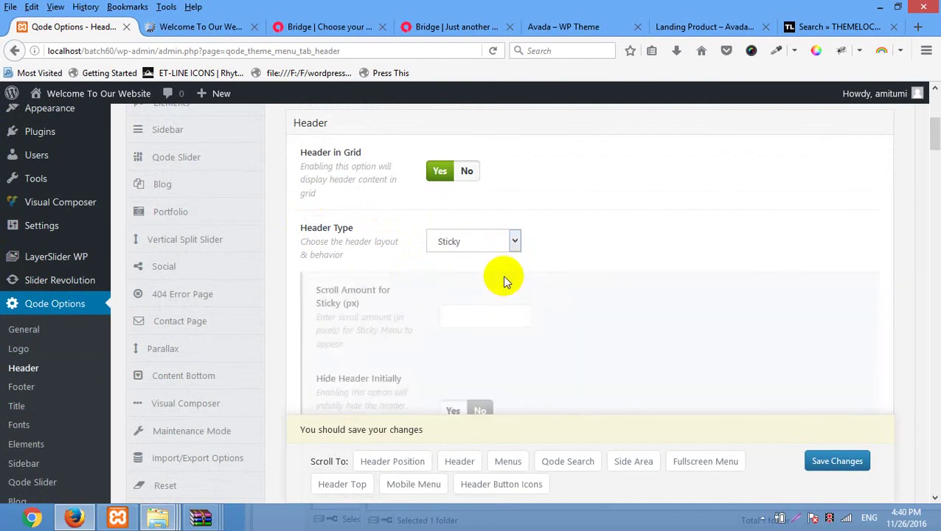
left_click(475, 245)
left_click(461, 261)
- Switch to the bridge-100.rar archive in WinRAR and open index.html from documentation\bridge\original-documentation
mouse_move(210, 515)
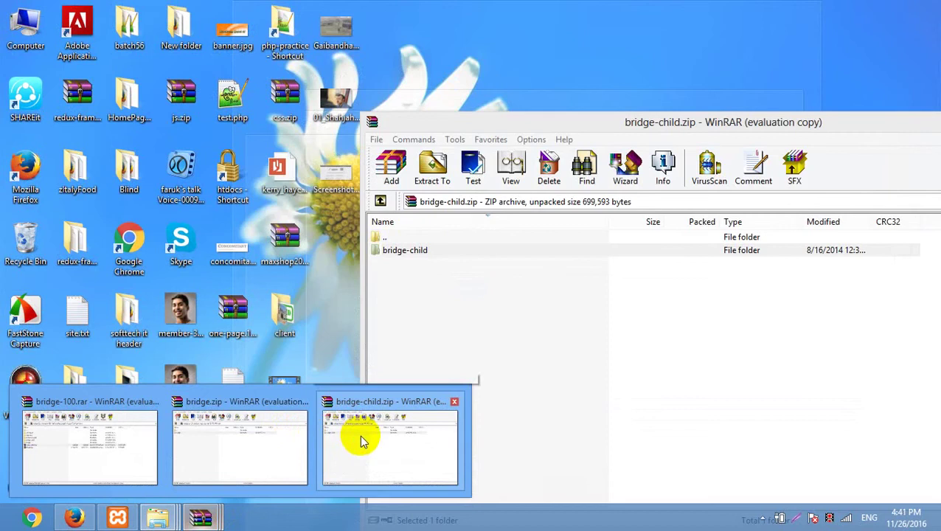
mouse_move(253, 441)
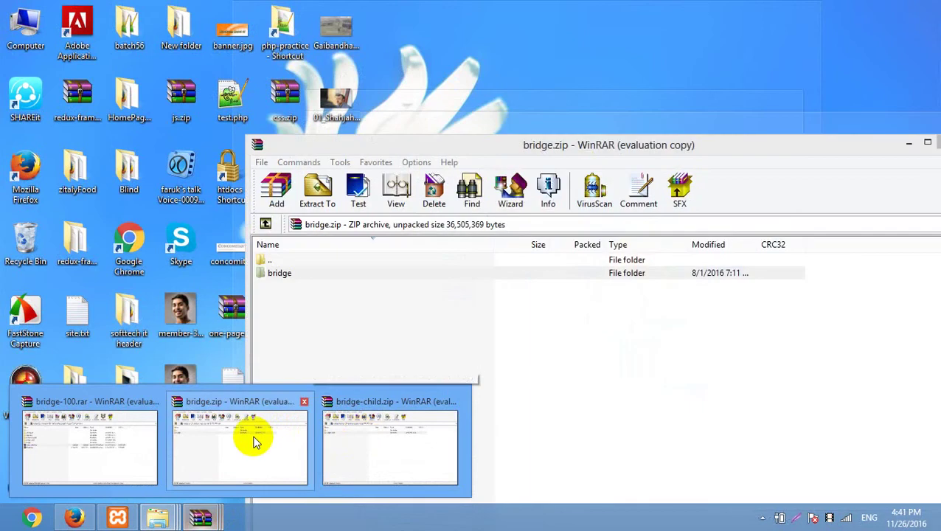
left_click(126, 435)
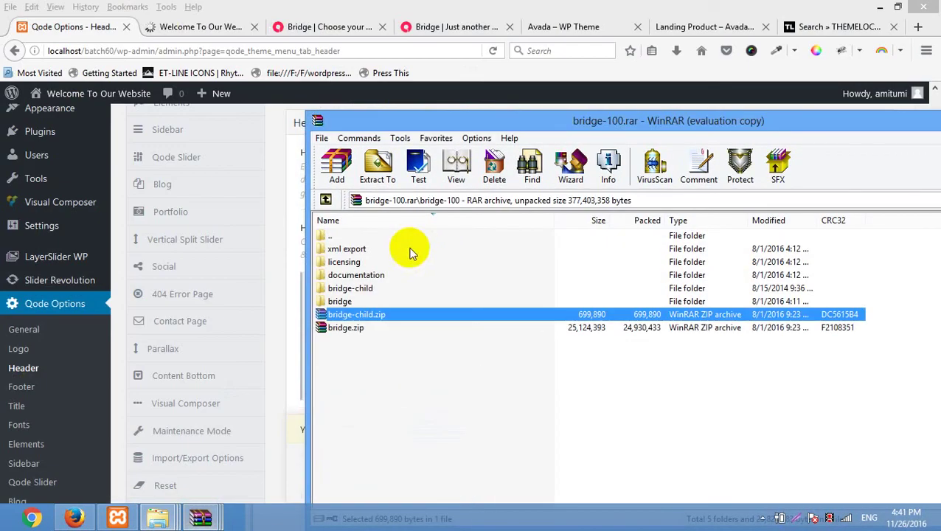
double_click(362, 276)
double_click(347, 273)
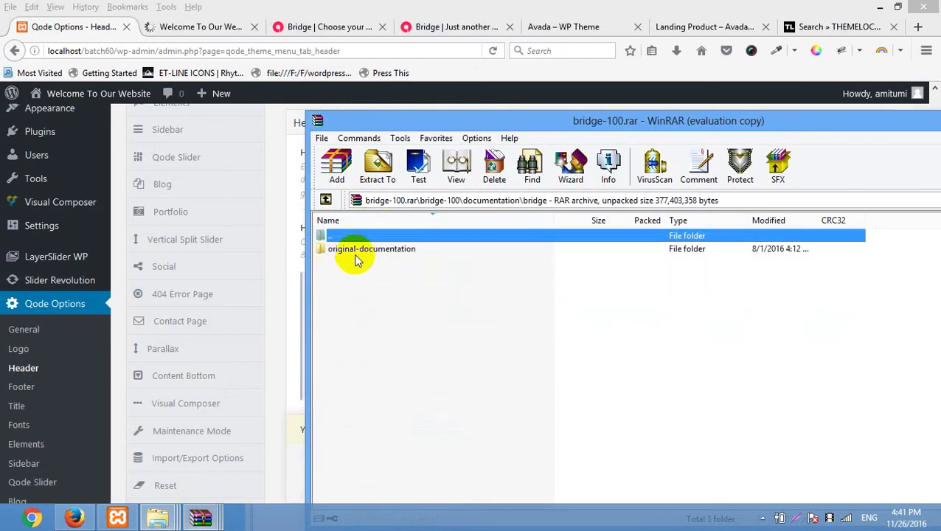
double_click(361, 250)
double_click(349, 262)
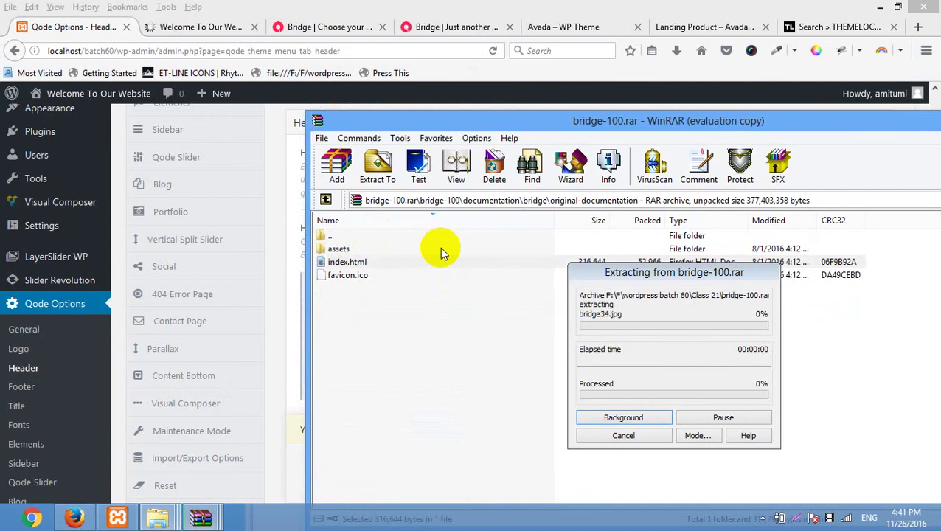
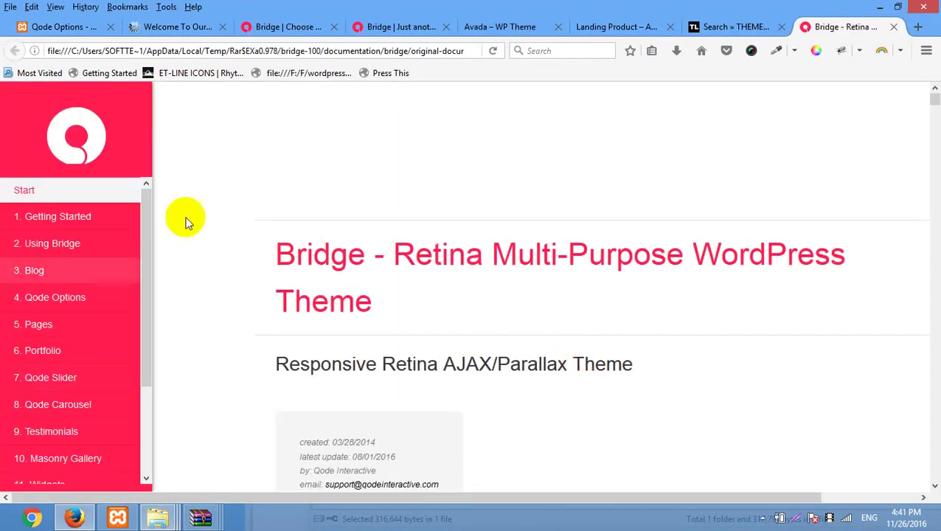
- Read the documentation's Getting Started section on installing Bridge and importing demo content
scroll(293, 289, "down", 3)
scroll(293, 286, "down", 7)
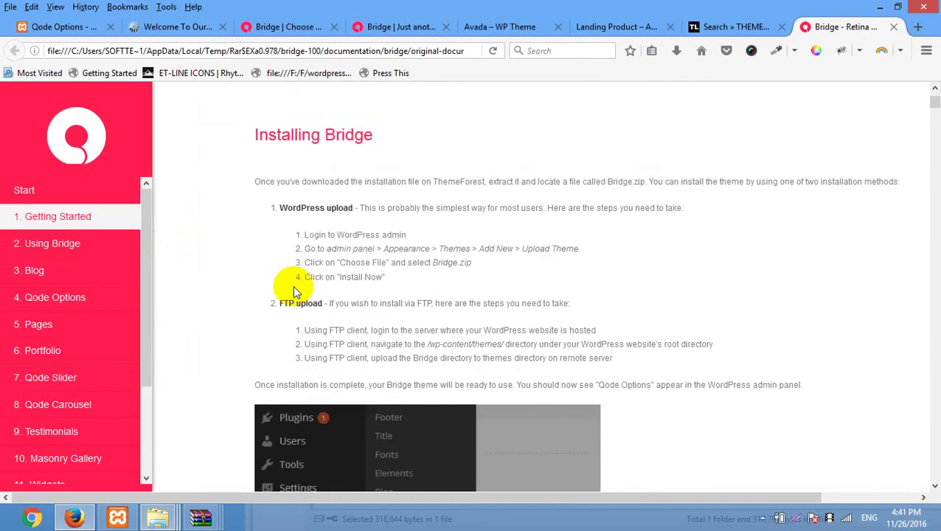
scroll(465, 341, "down", 1)
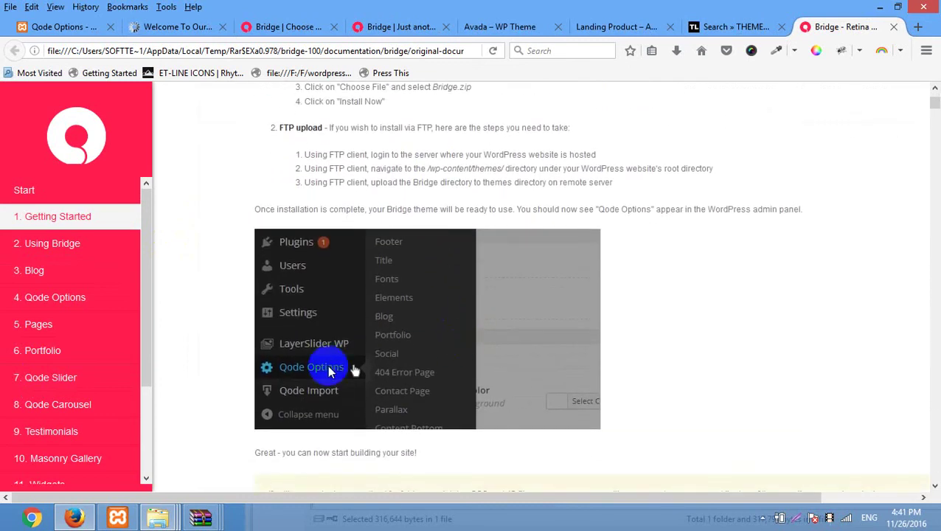
scroll(338, 367, "down", 10)
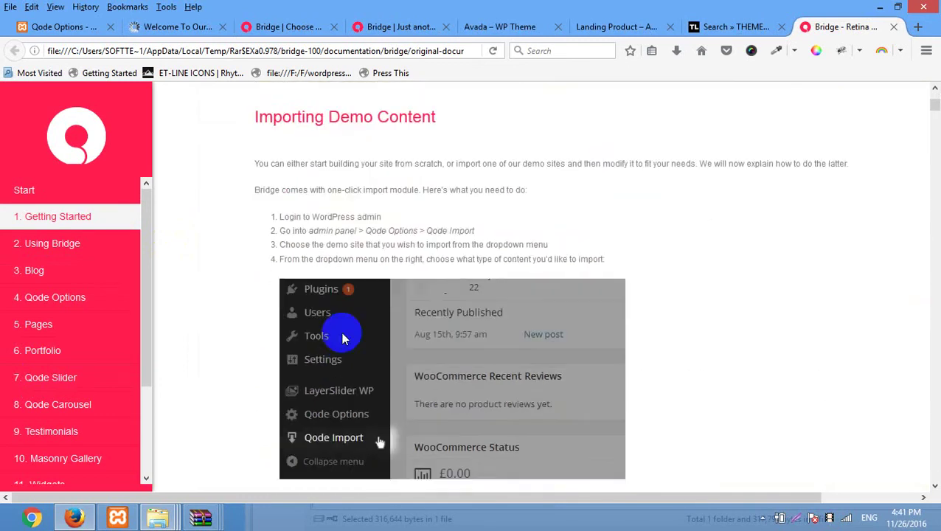
scroll(418, 340, "down", 4)
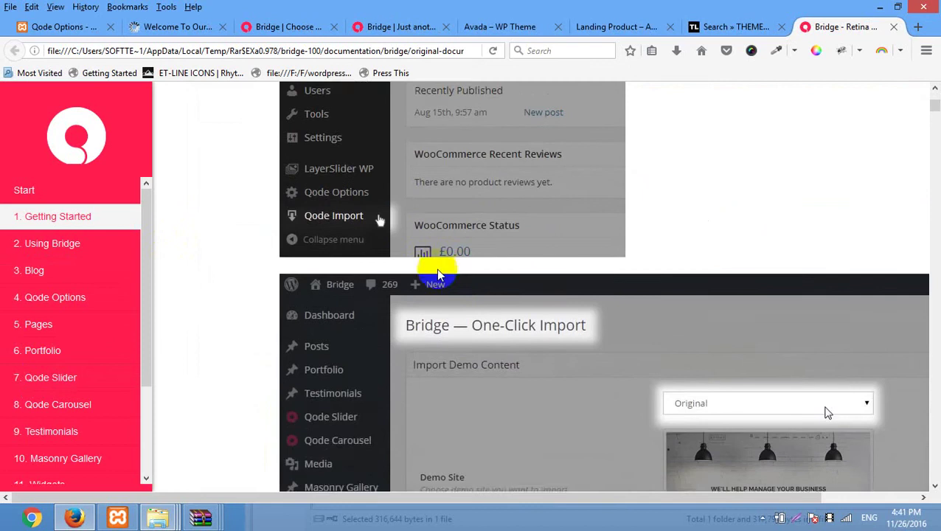
scroll(435, 269, "up", 2)
scroll(451, 235, "down", 3)
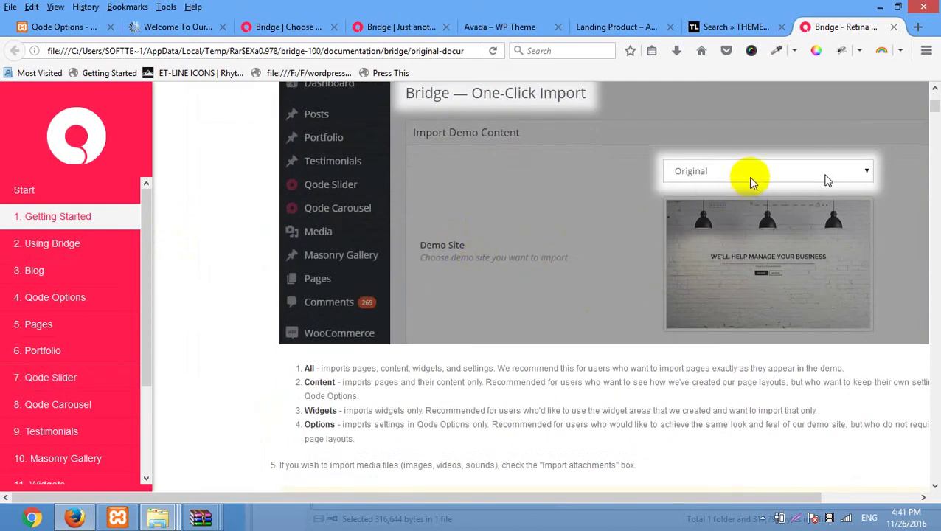
- Go back to the Qode Options and open Import/Export Options, leaving the Header page without saving
left_click(274, 26)
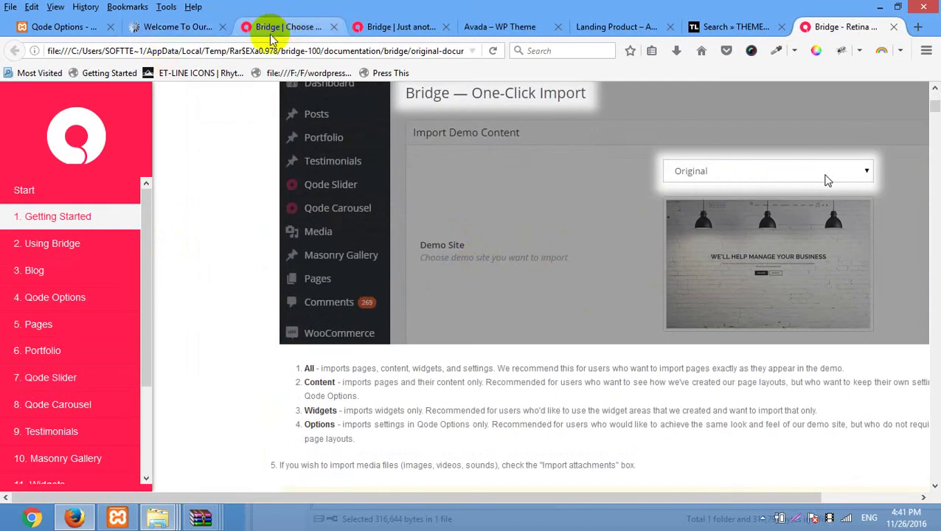
left_click(185, 27)
left_click(93, 26)
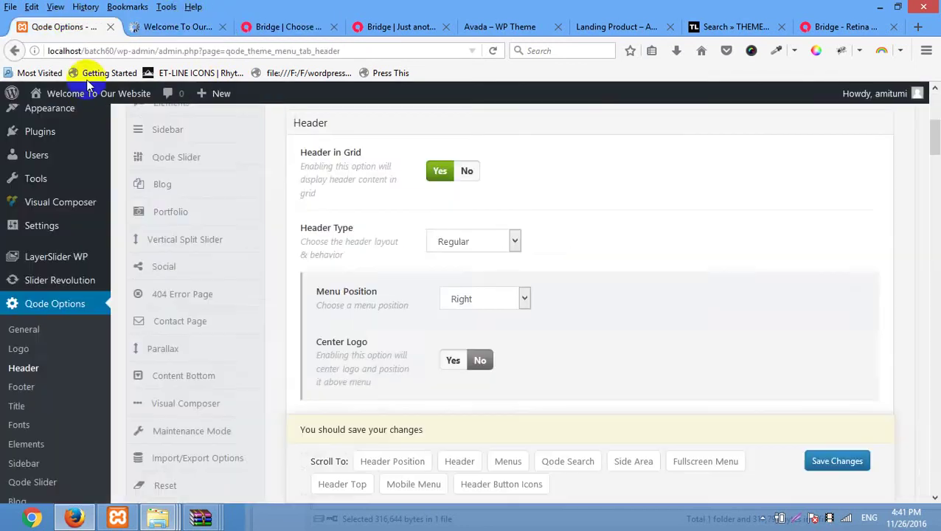
scroll(83, 373, "down", 5)
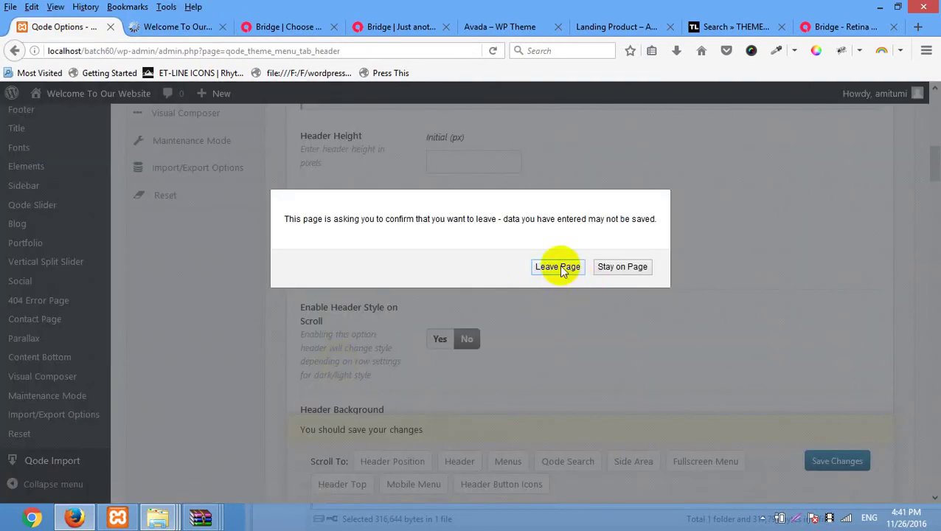
left_click(559, 266)
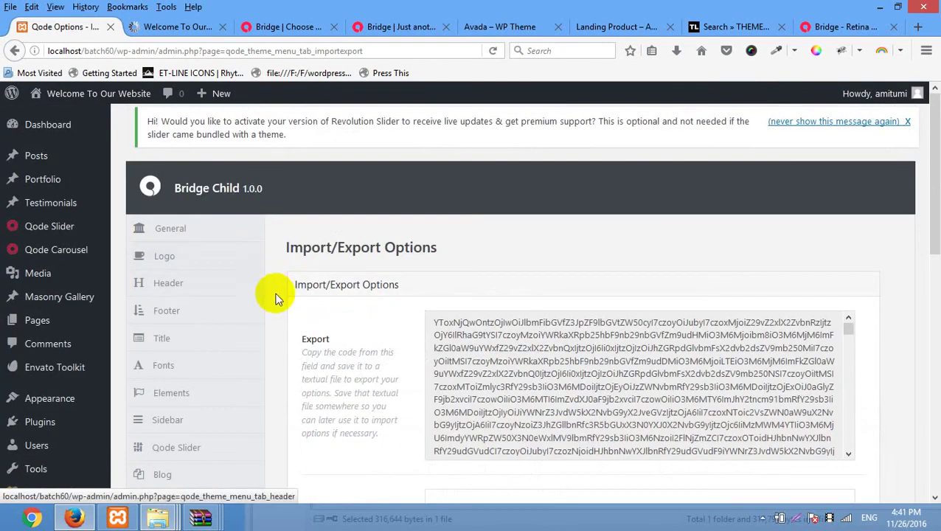
- Review the Export and Import fields and the important notes in Import/Export Options
scroll(336, 317, "down", 5)
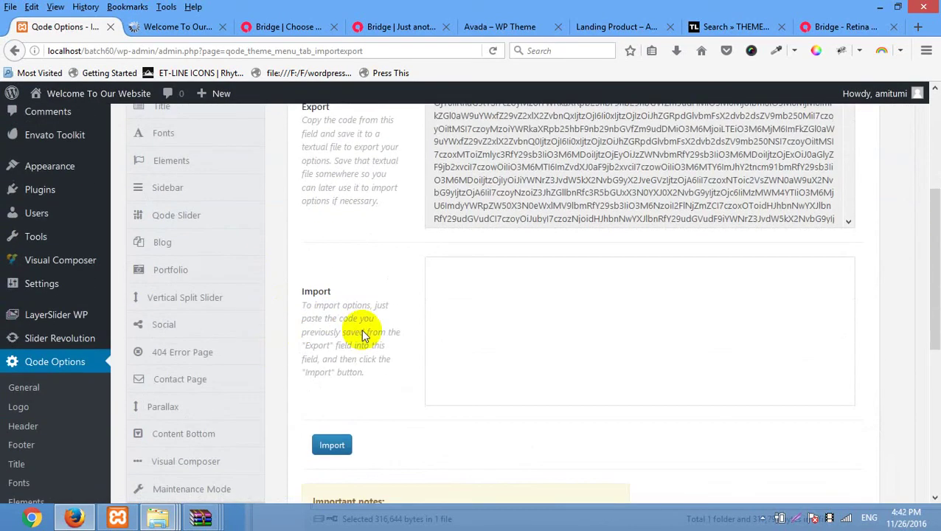
scroll(361, 329, "down", 4)
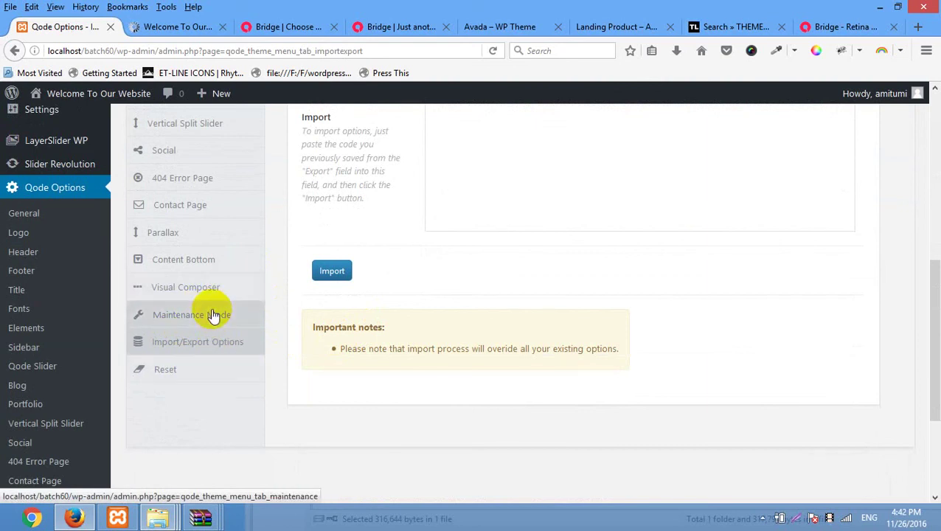
scroll(211, 315, "up", 3)
scroll(200, 313, "down", 1)
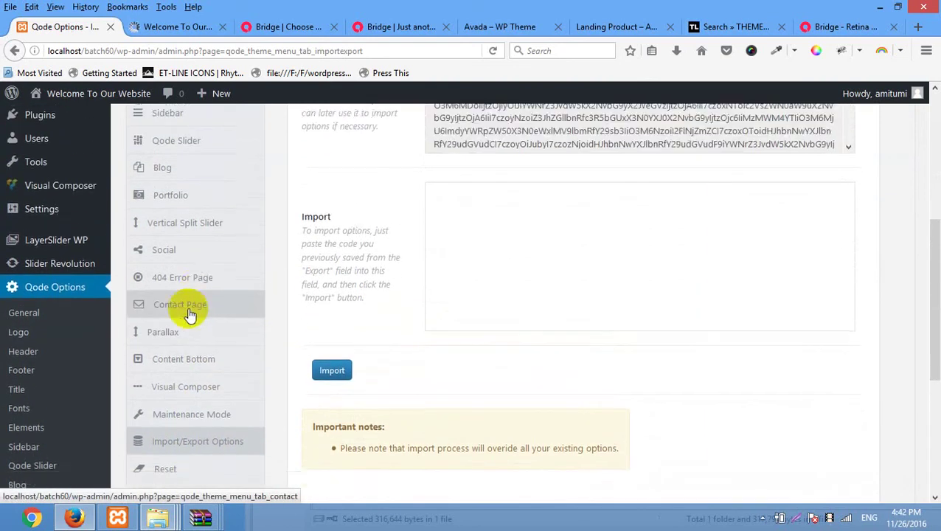
- Open the Qode Import page and examine the list of demo sites and the import settings below it
scroll(189, 315, "down", 6)
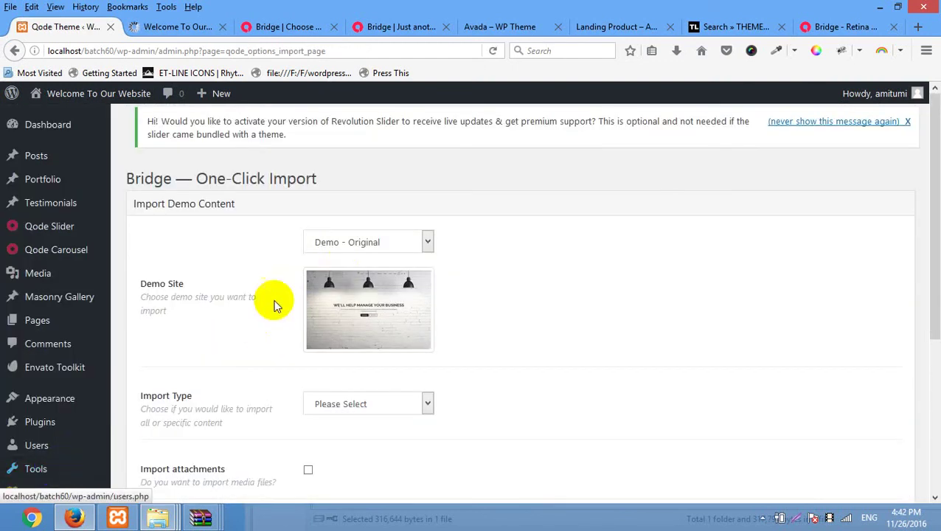
left_click(347, 245)
scroll(369, 310, "down", 20)
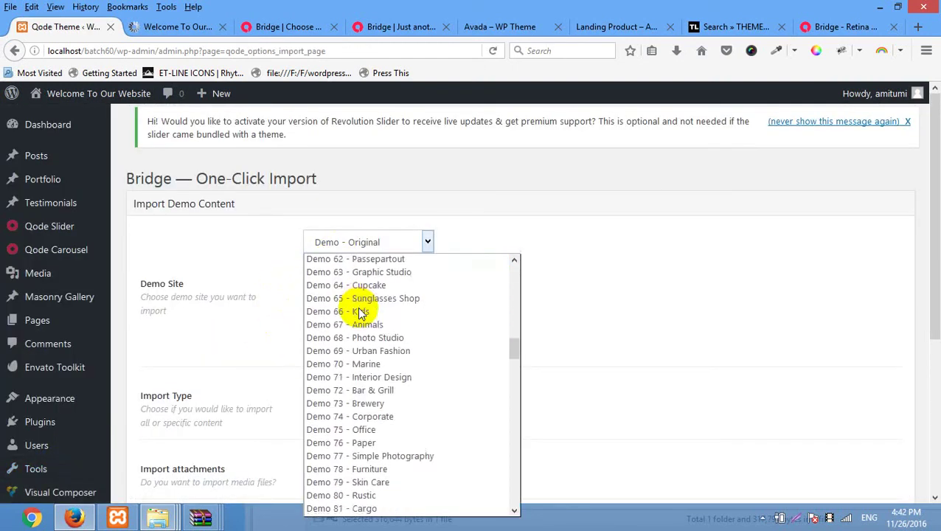
scroll(361, 310, "down", 20)
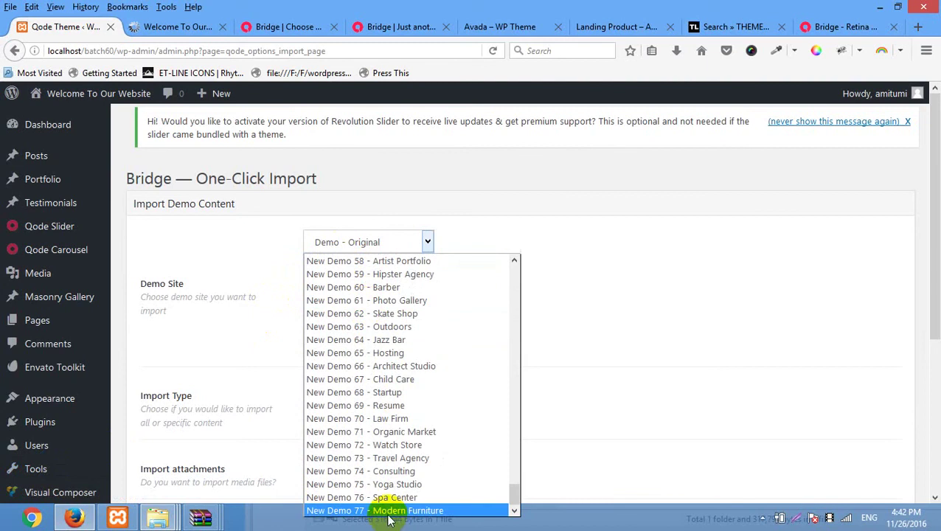
left_click(661, 302)
scroll(490, 336, "down", 3)
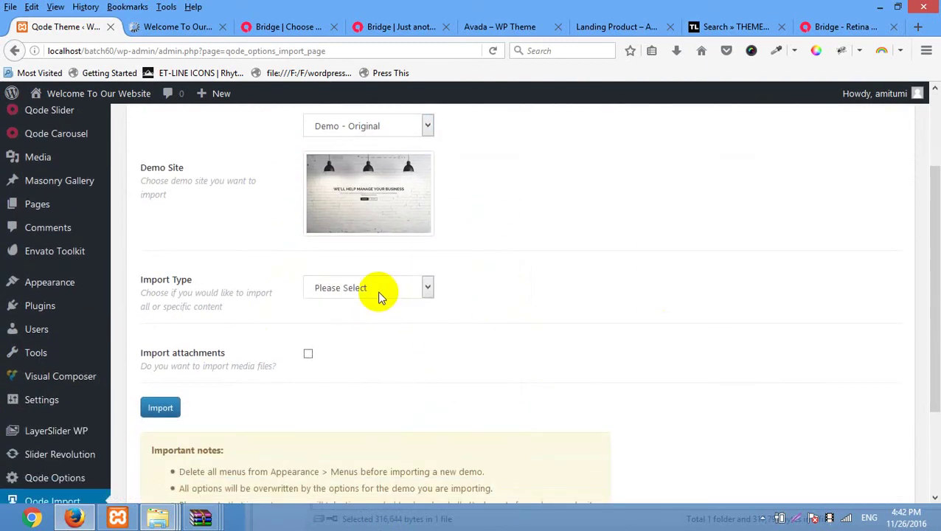
- Review the available import types in the Bridge One-Click Import form and set the Import Type to All
left_click(380, 295)
left_click(525, 271)
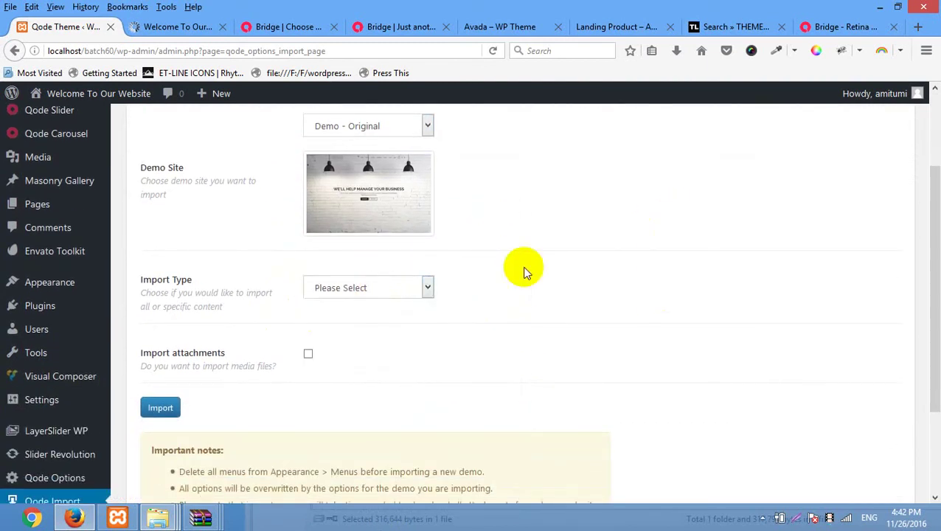
left_click(396, 276)
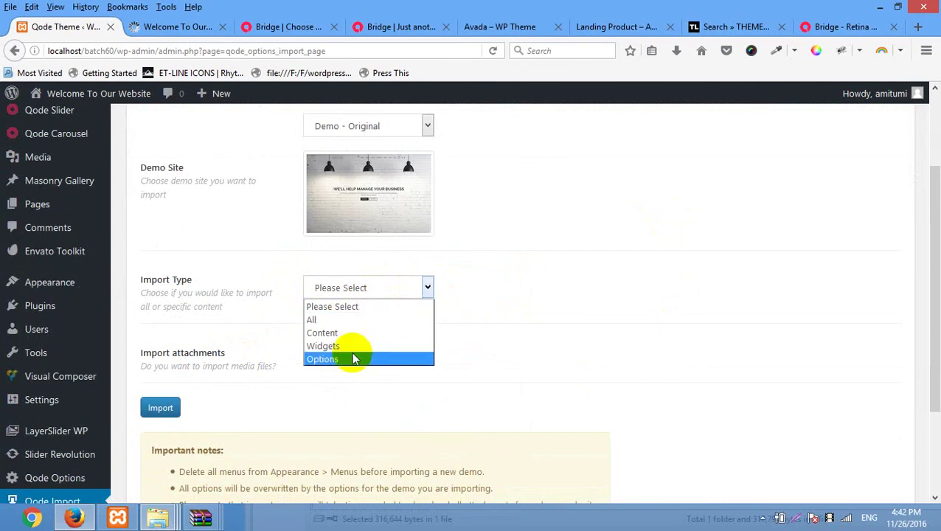
left_click(346, 361)
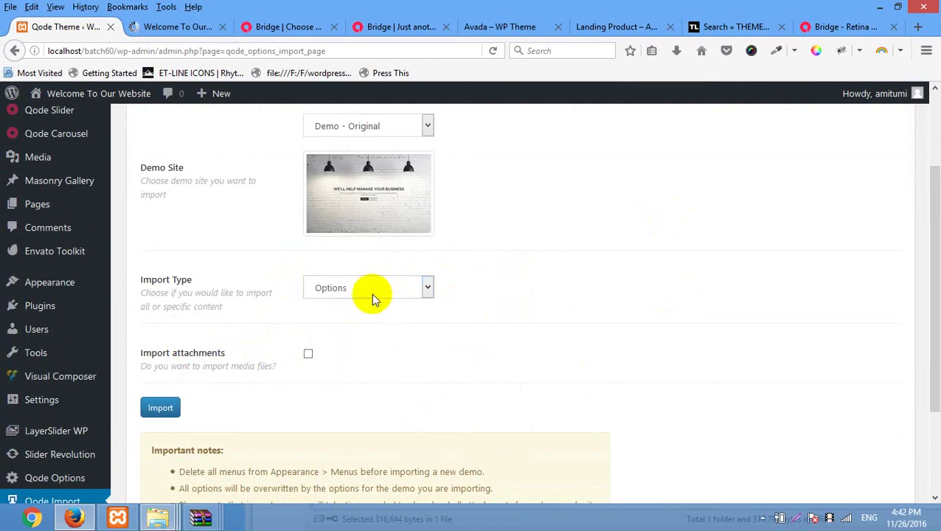
left_click(373, 292)
left_click(367, 324)
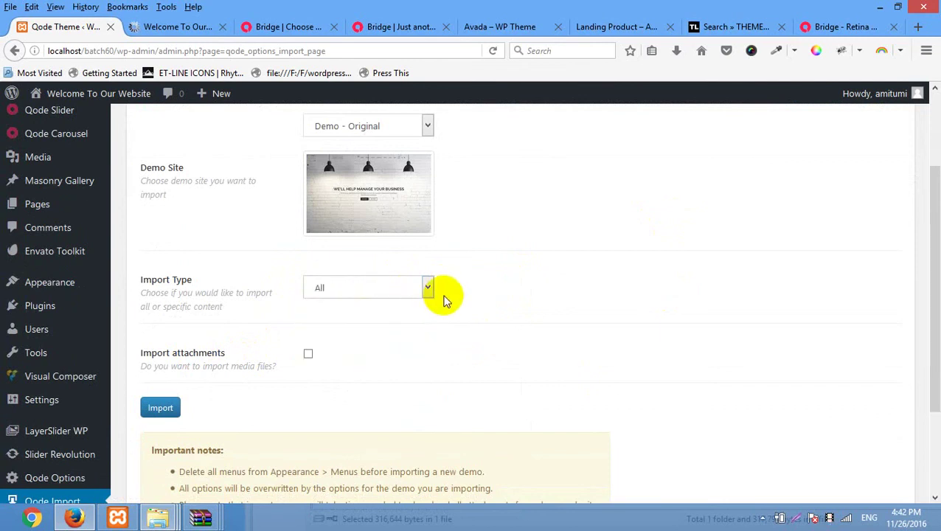
left_click(419, 285)
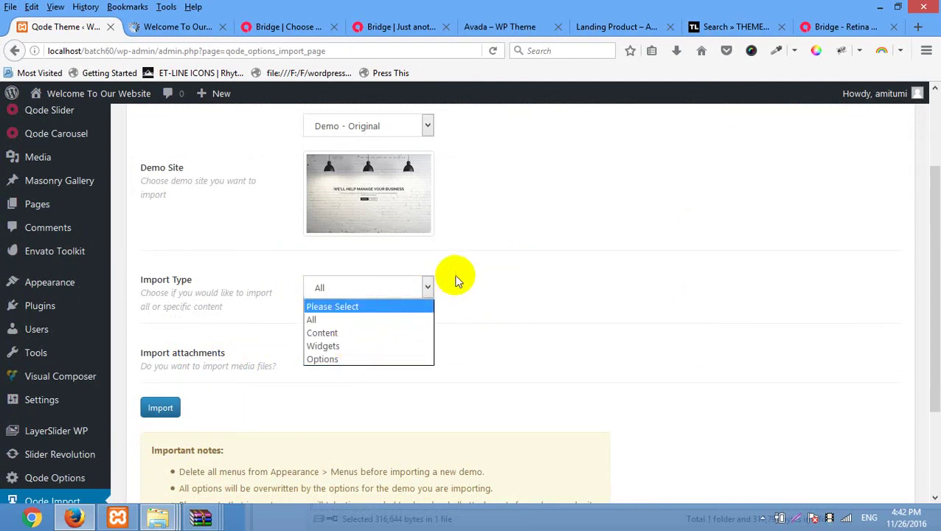
left_click(503, 267)
scroll(332, 185, "up", 3)
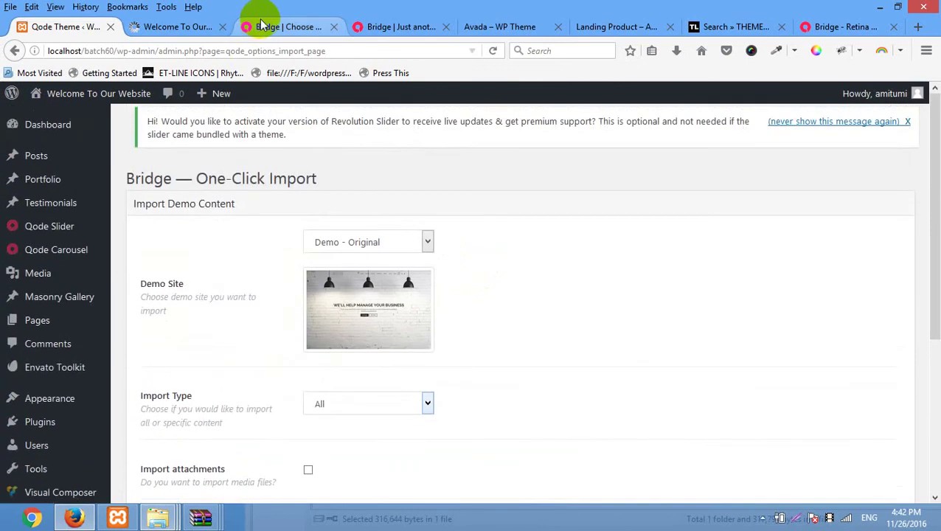
left_click(284, 26)
left_click(185, 26)
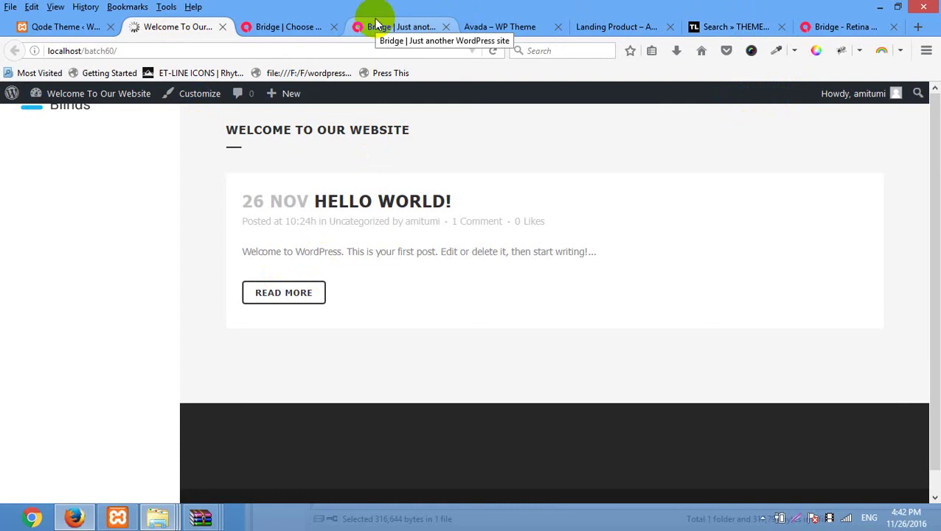
left_click(878, 27)
- Search the web for "bridge theme comming soon page" in a new browser tab
left_click(918, 27)
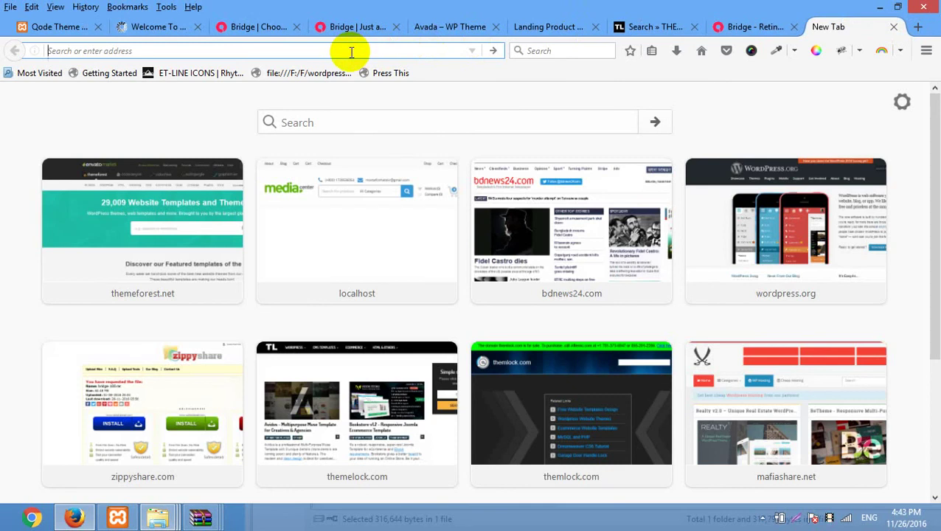
type("b")
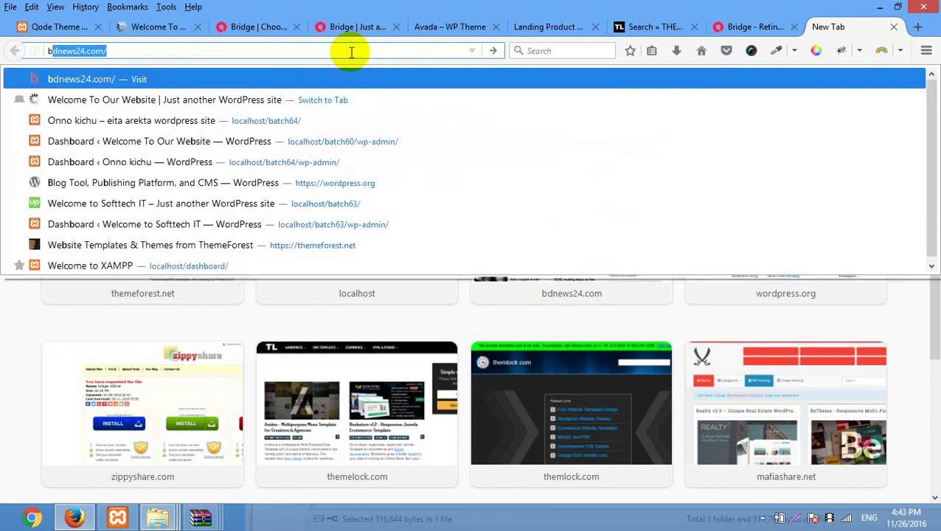
type("ridge the")
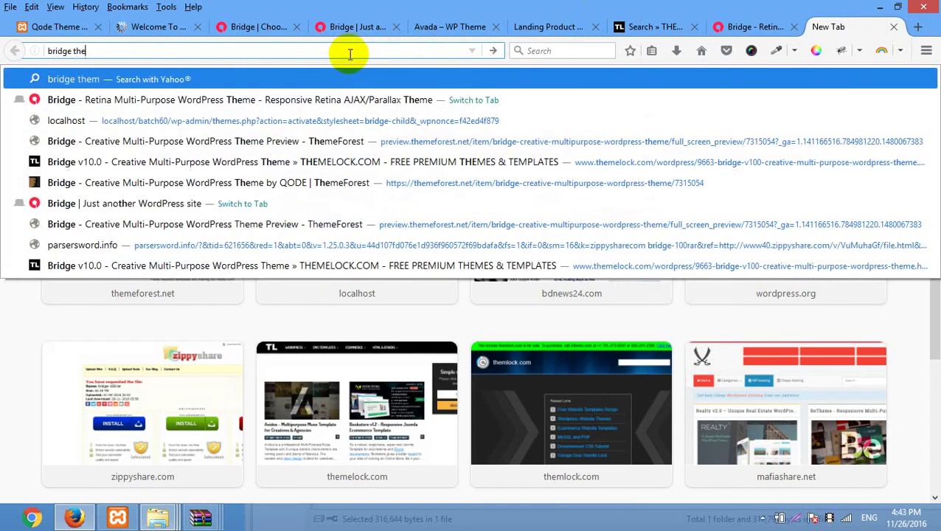
type("me mai")
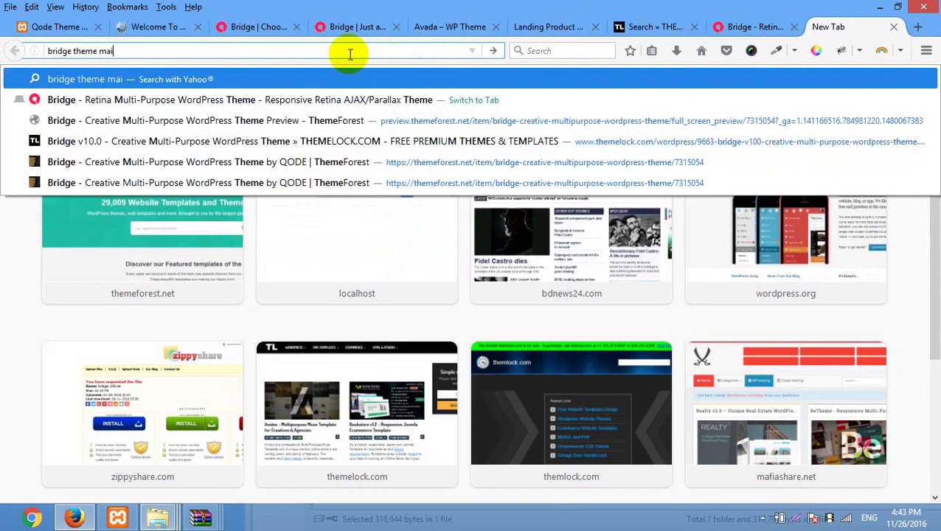
key("BackSpace")
key("BackSpace")
key("BackSpace")
type("com")
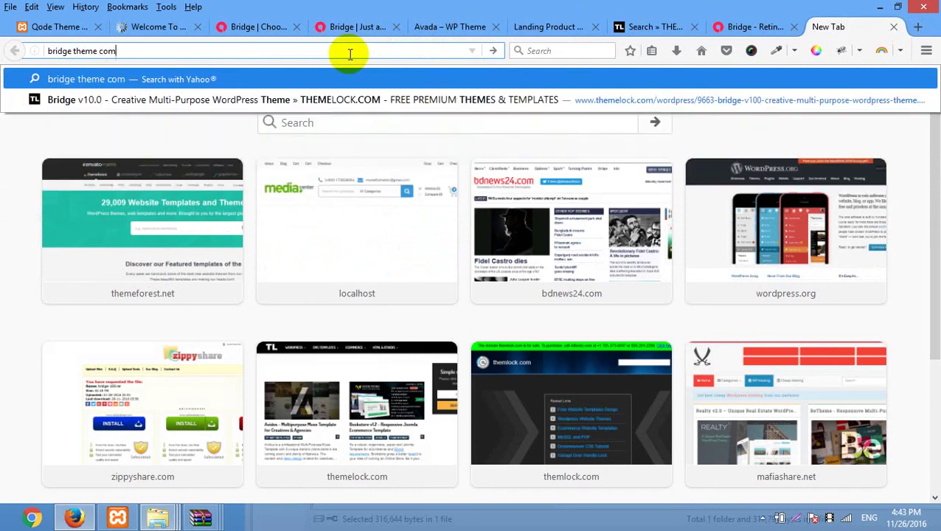
type("ming soo")
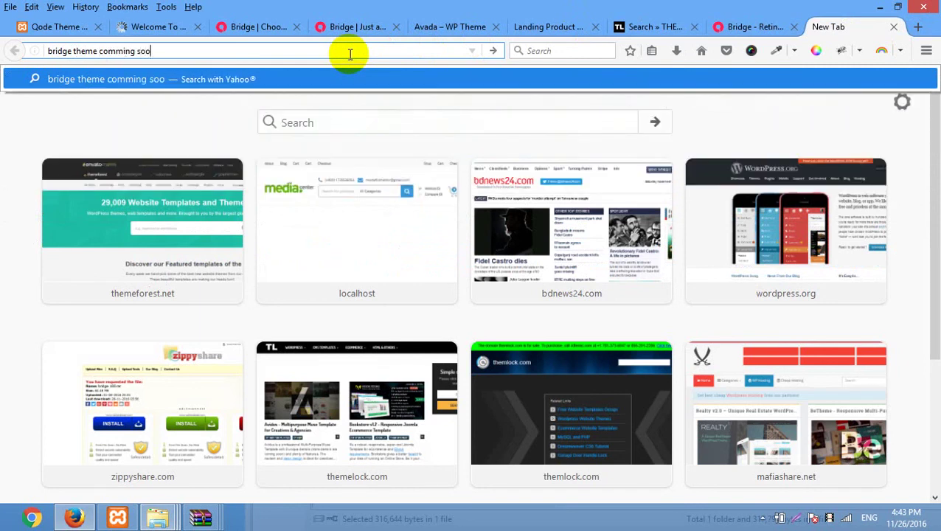
type("n page")
key("Return")
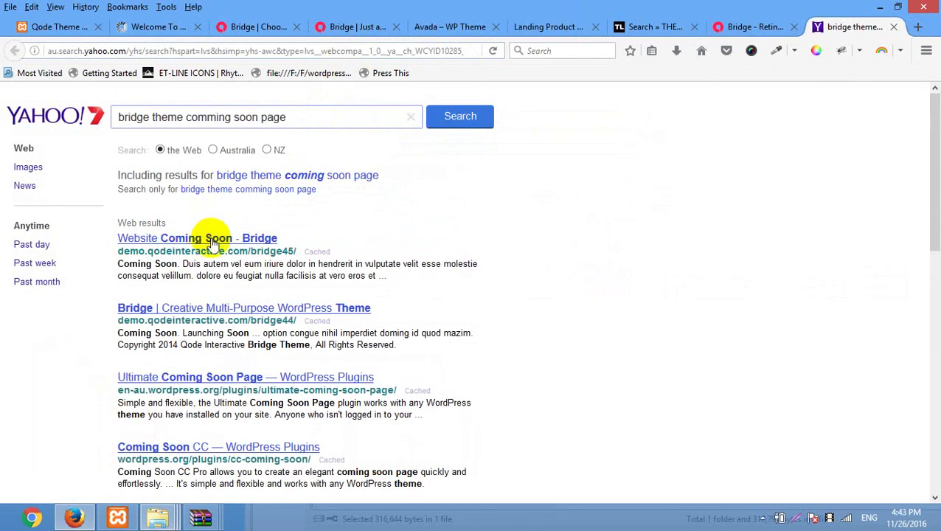
- Open the "Website Coming Soon - Bridge" search result in its own tab and switch to that demo page
right_click(216, 241)
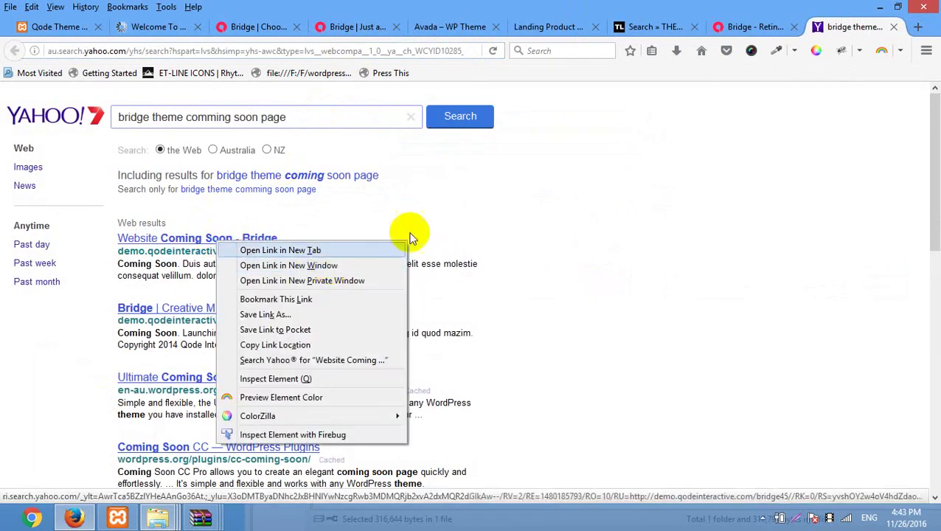
key("Escape")
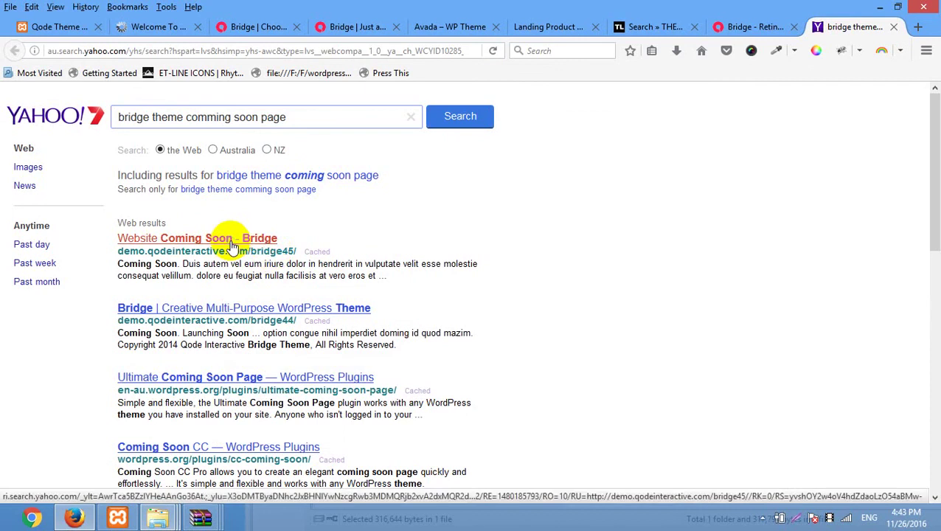
right_click(232, 238)
left_click(262, 245)
left_click(841, 27)
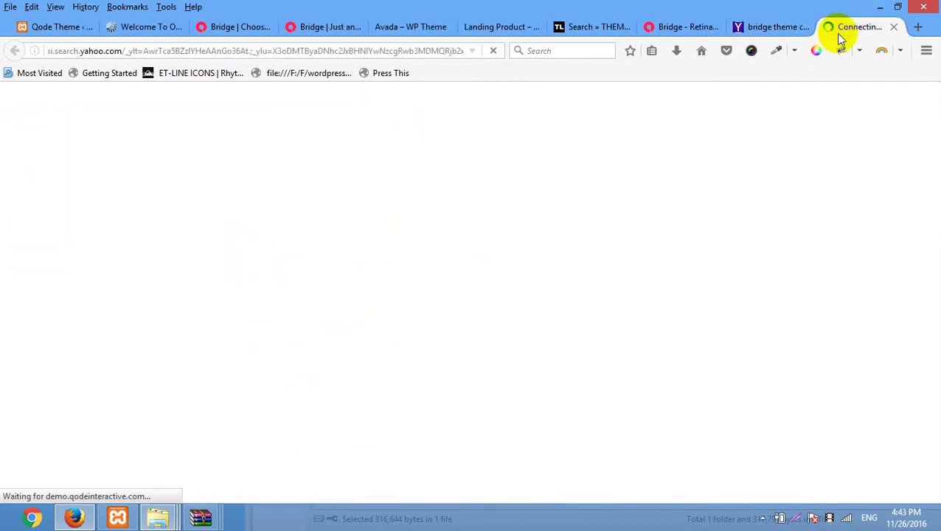
left_click(668, 27)
left_click(335, 27)
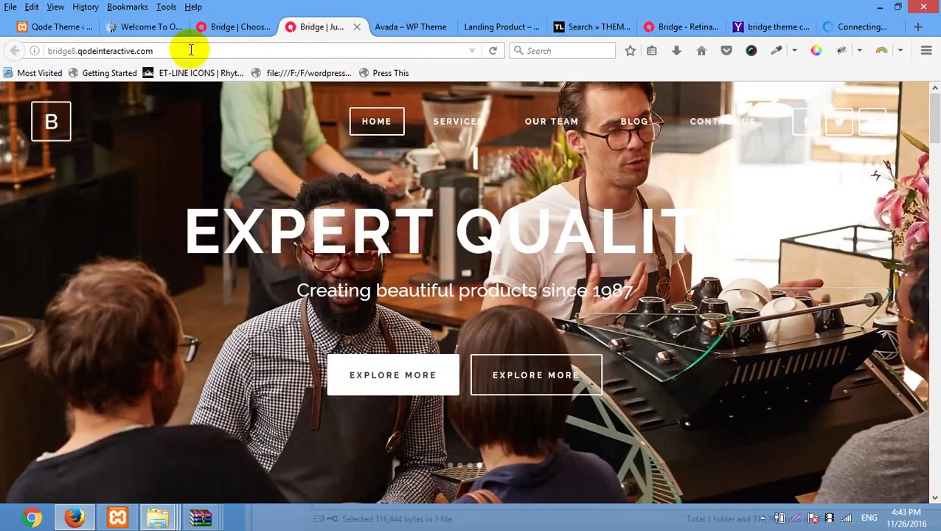
left_click(854, 28)
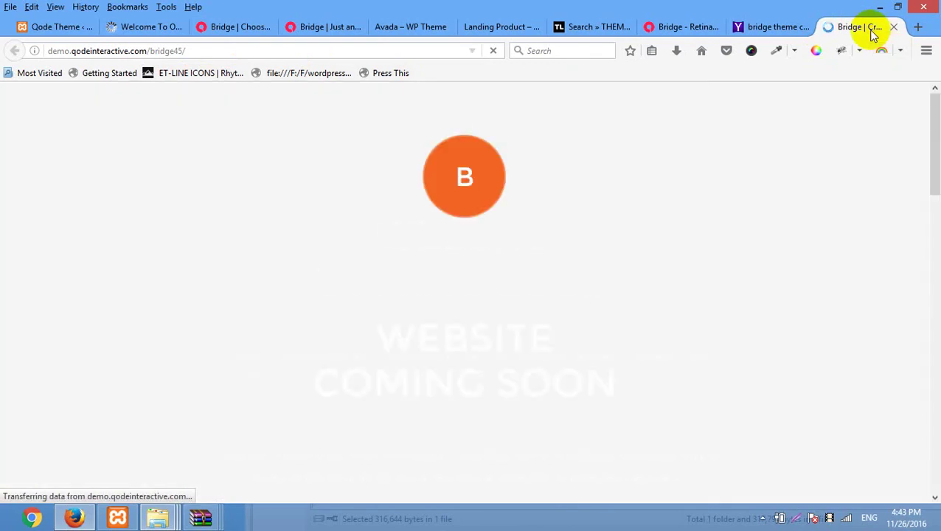
- Examine the Website Coming Soon demo page, including its feature icons, subscribe form, countdown and Stay Tuned section
scroll(548, 273, "down", 5)
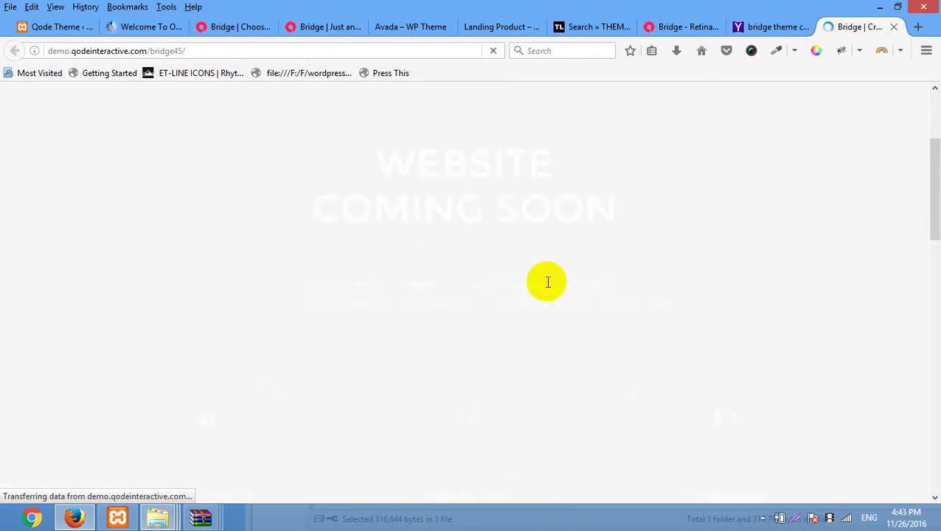
scroll(436, 248, "up", 5)
scroll(418, 242, "down", 3)
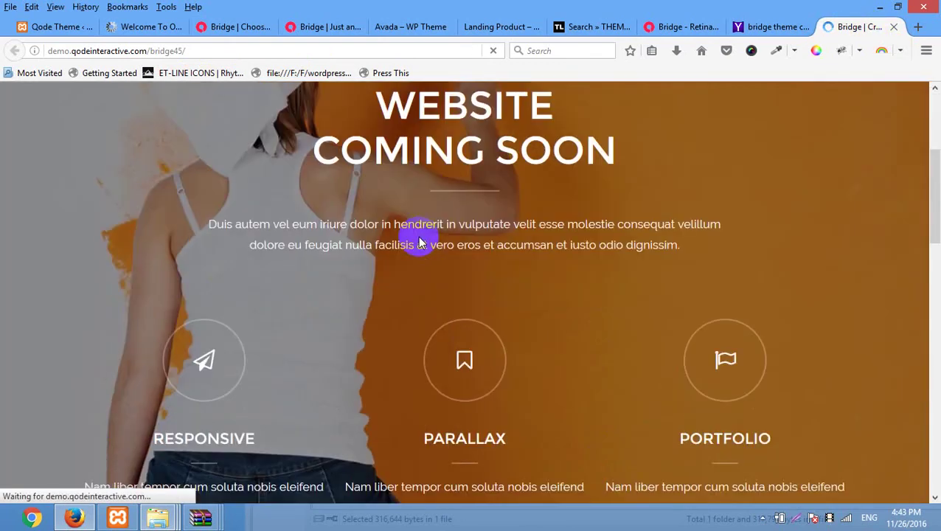
scroll(419, 243, "down", 10)
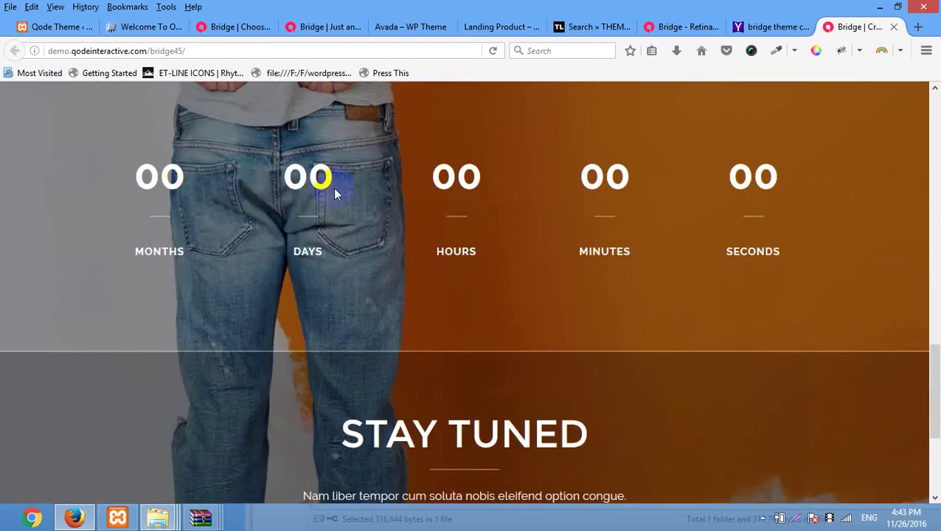
scroll(477, 208, "down", 3)
scroll(467, 240, "up", 8)
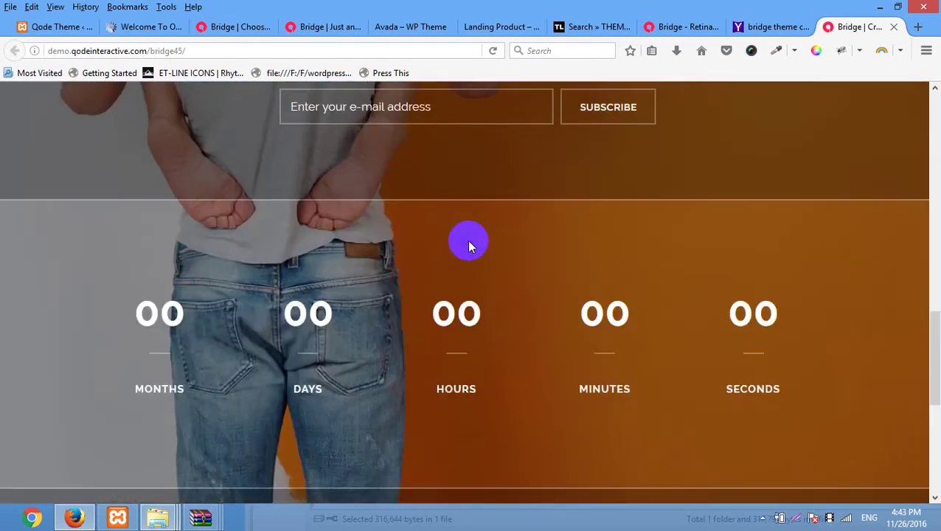
scroll(466, 244, "up", 4)
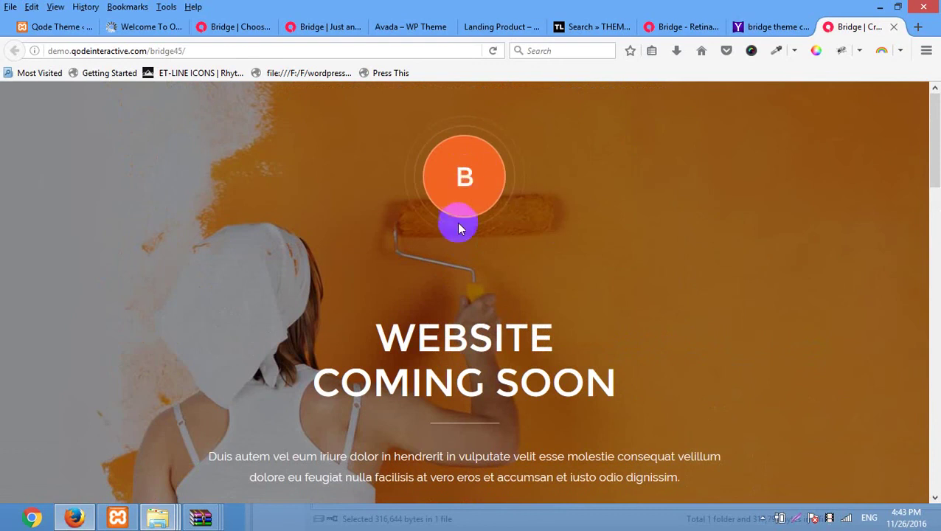
scroll(457, 225, "down", 3)
scroll(456, 222, "down", 3)
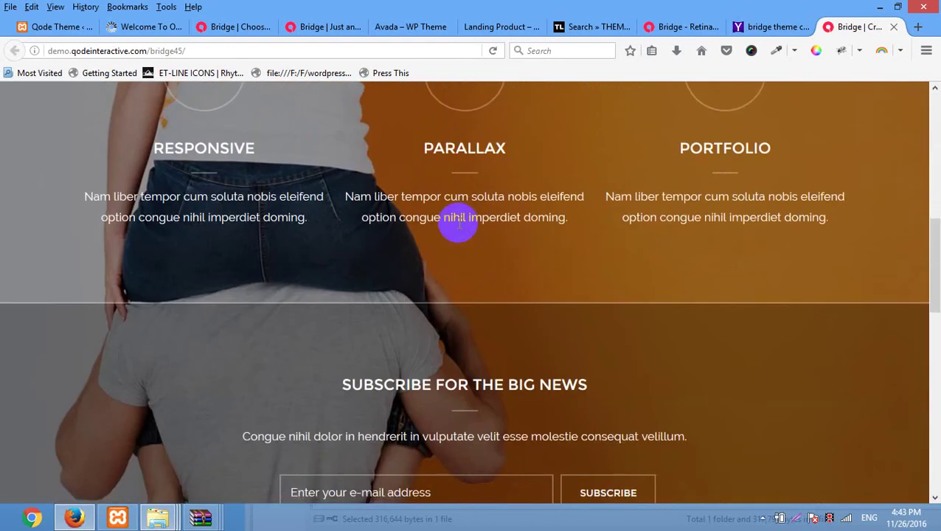
- Return to the Qode Import page and look through the demo site list for the Coming Soon demos
left_click(155, 27)
left_click(51, 27)
left_click(393, 241)
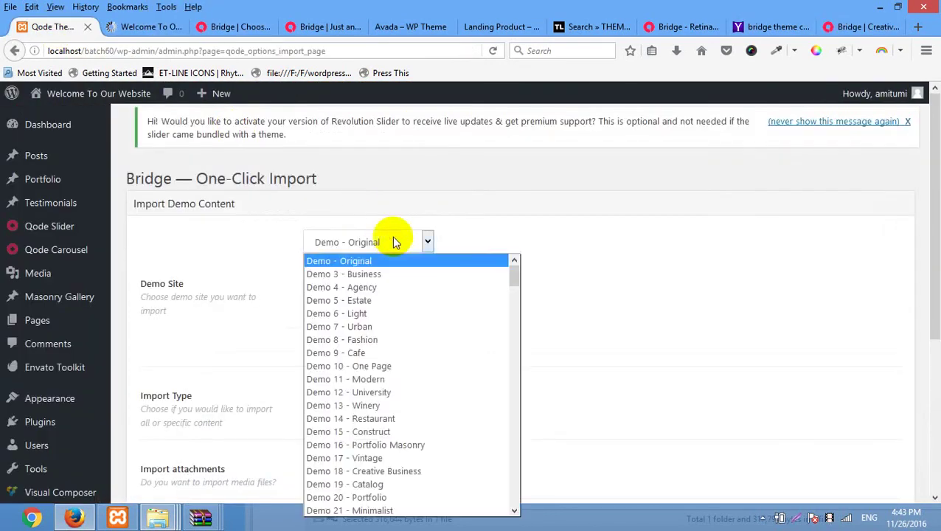
scroll(378, 380, "down", 7)
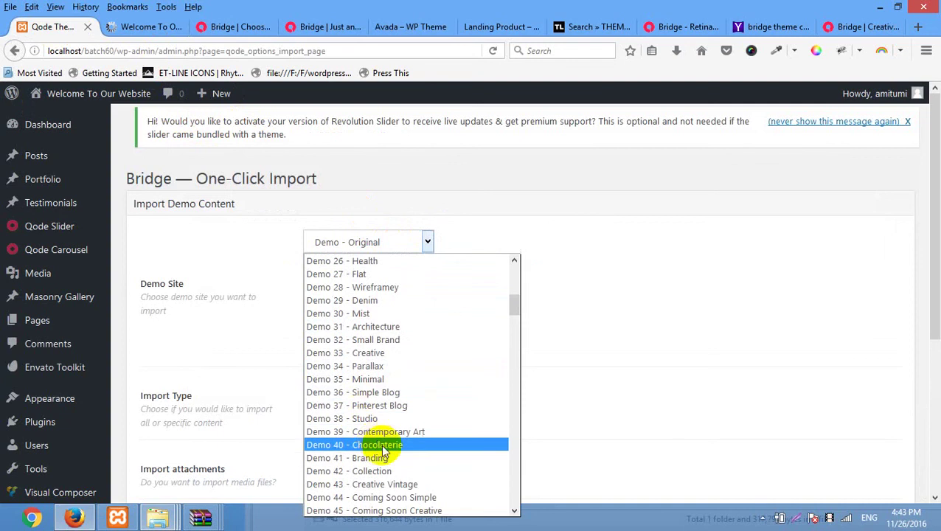
scroll(373, 478, "down", 1)
scroll(372, 476, "down", 6)
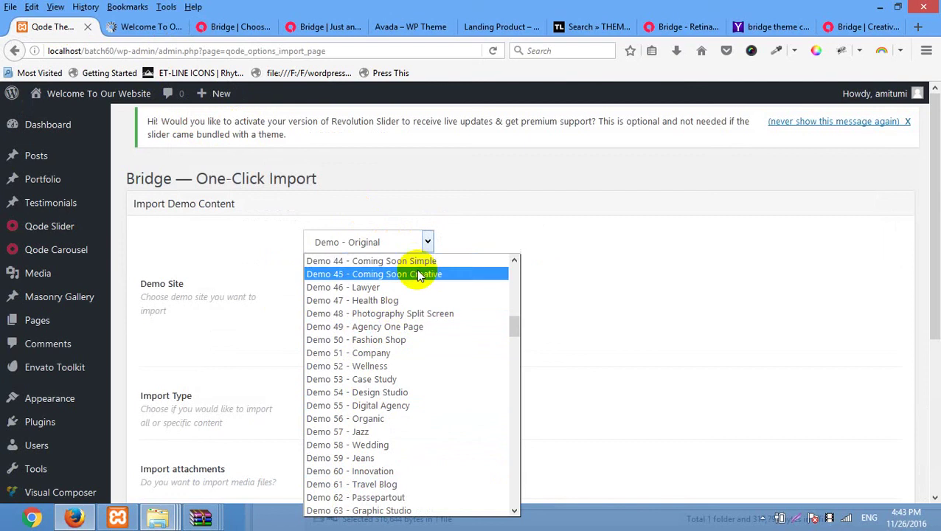
- Change the open demo's address to demo.qodeinteractive.com/bridge44 and review that coming soon page down to its footer
left_click(855, 26)
left_click_drag(175, 51, 185, 51)
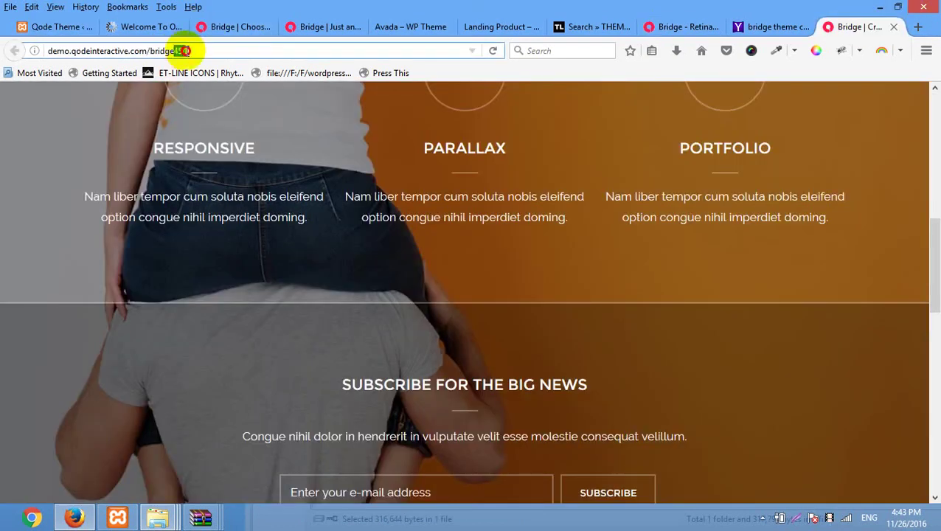
type("44")
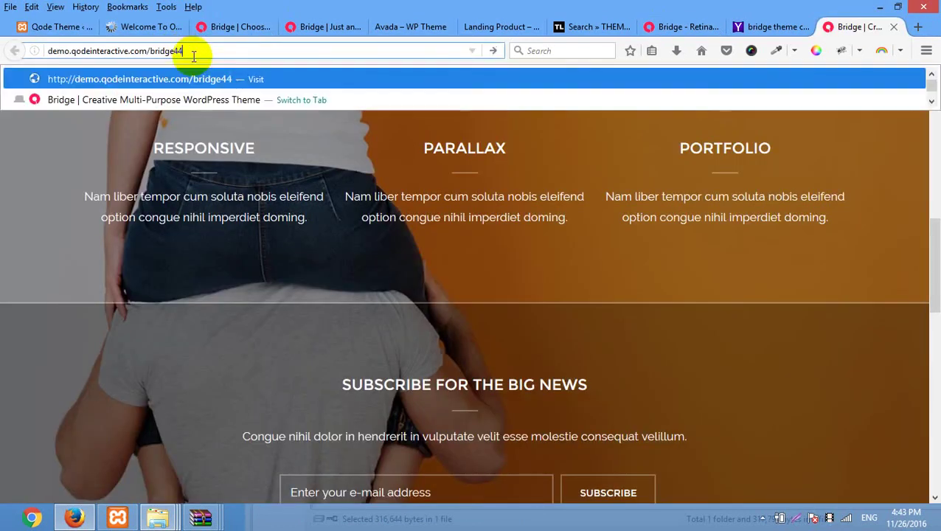
key("Return")
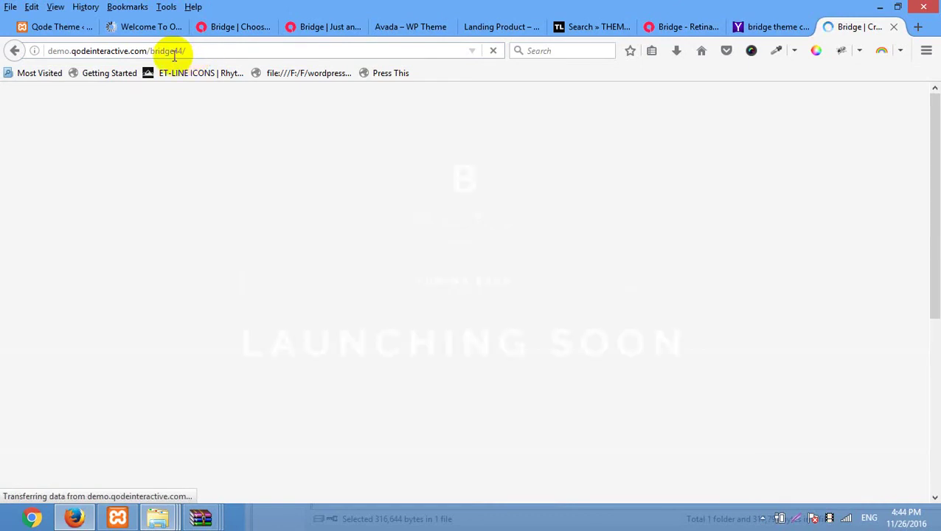
left_click_drag(174, 53, 217, 54)
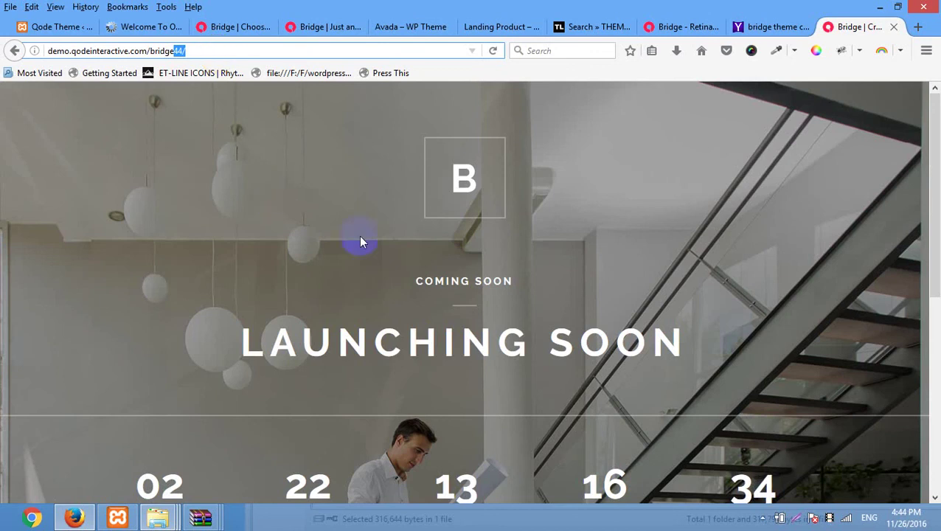
scroll(363, 241, "down", 5)
scroll(384, 229, "up", 5)
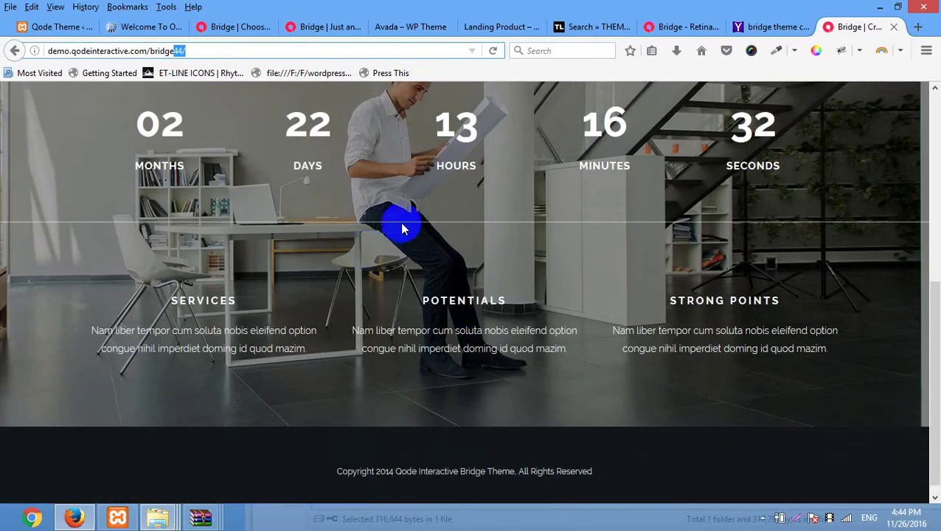
- Change the open demo's address to demo.qodeinteractive.com/bridge99 and review that shop demo page from its header down to its footer
left_click(190, 50)
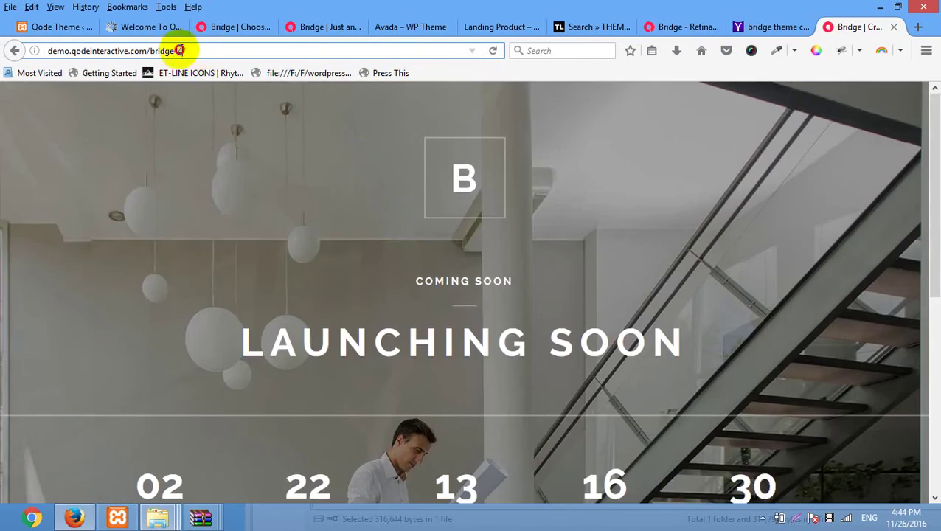
left_click_drag(175, 50, 183, 50)
type("99/")
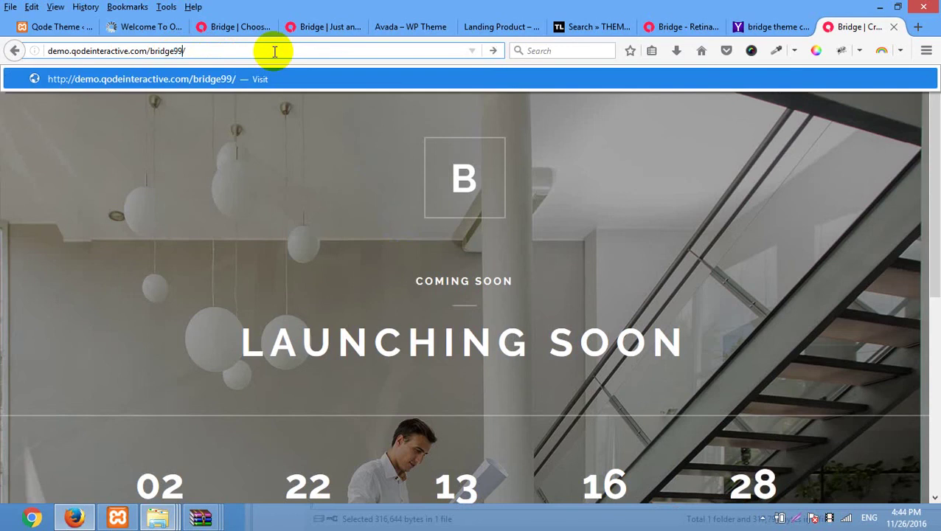
key("Return")
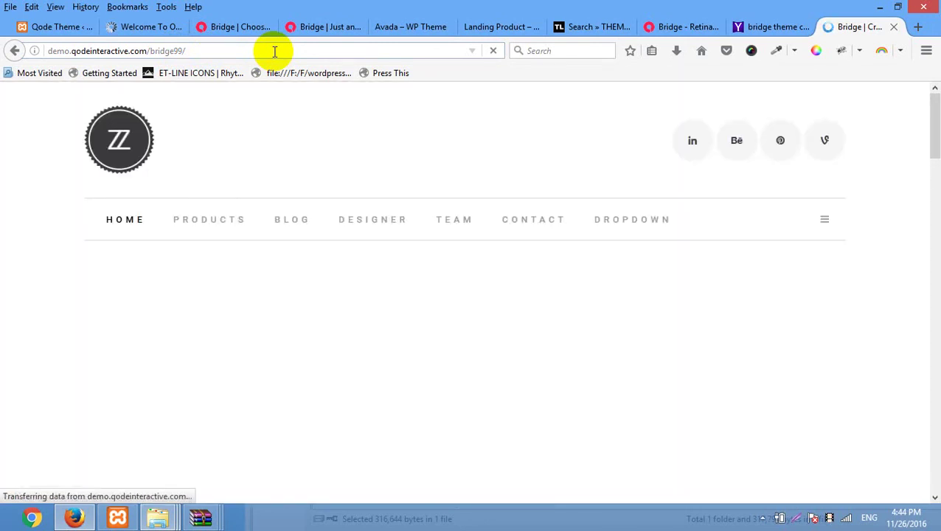
scroll(519, 244, "down", 15)
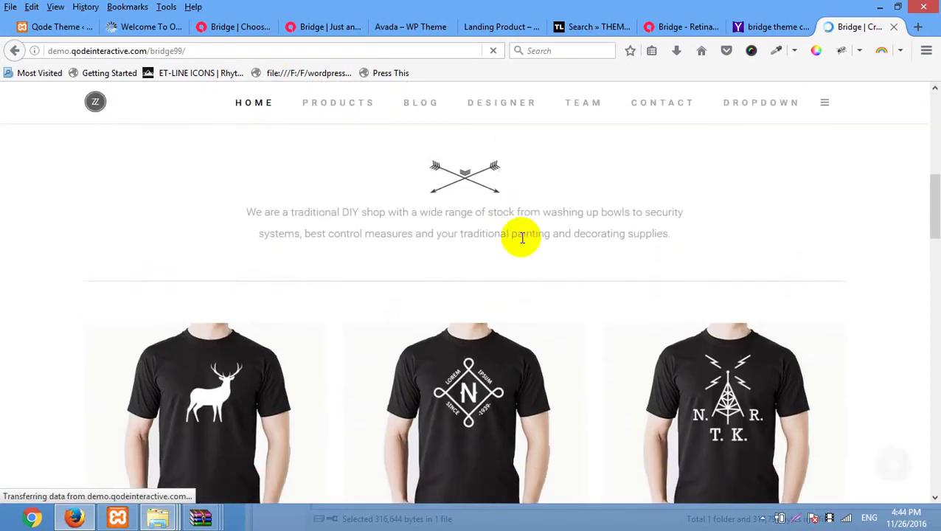
scroll(525, 232, "up", 12)
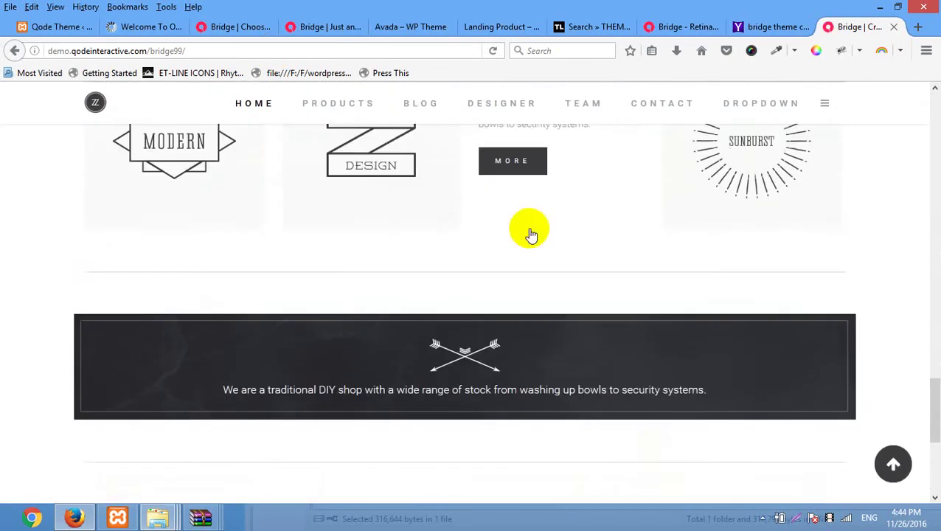
scroll(530, 233, "up", 5)
scroll(530, 224, "down", 8)
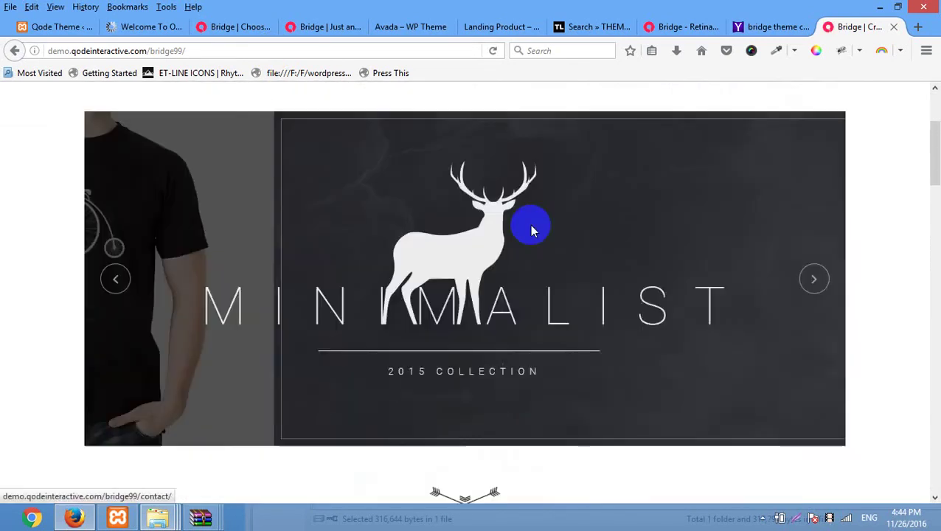
scroll(532, 225, "down", 8)
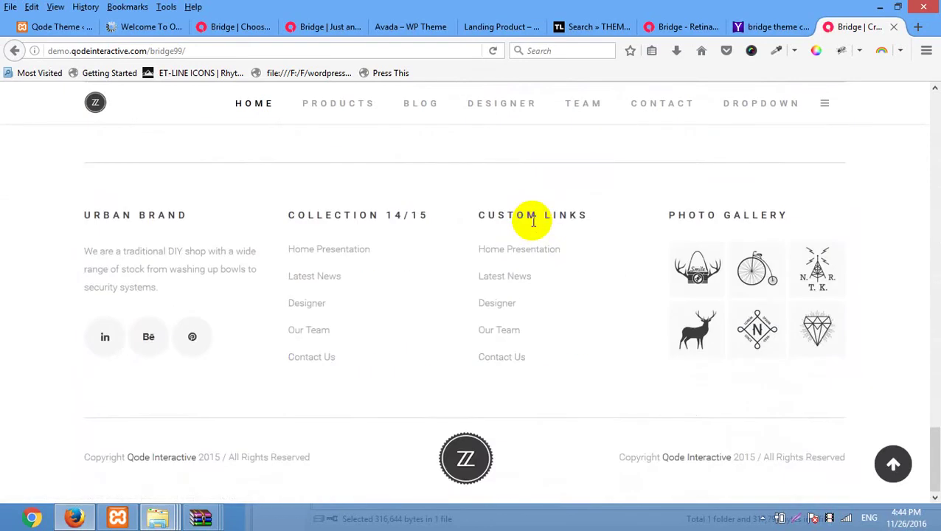
scroll(533, 221, "up", 10)
scroll(534, 225, "up", 6)
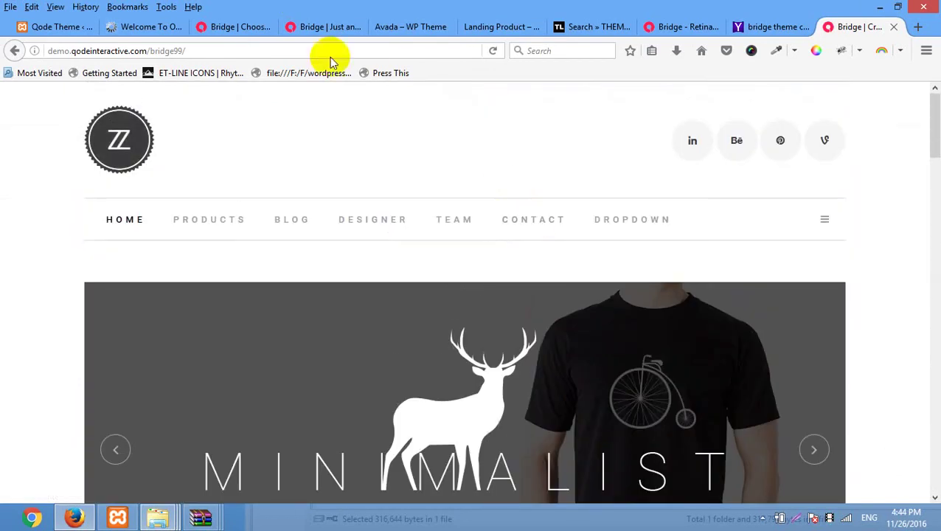
- Return to the local site's WordPress admin and open the General page of Qode Options in its own tab
left_click(145, 28)
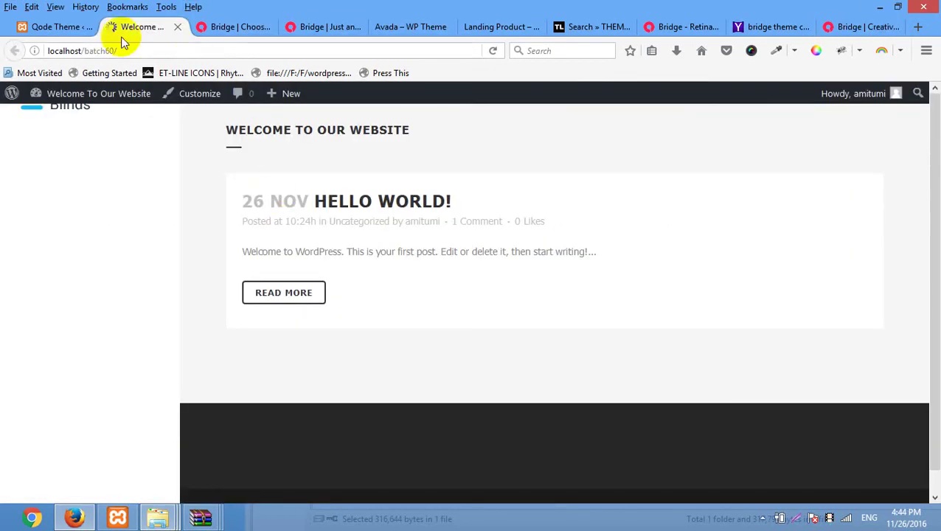
left_click(59, 28)
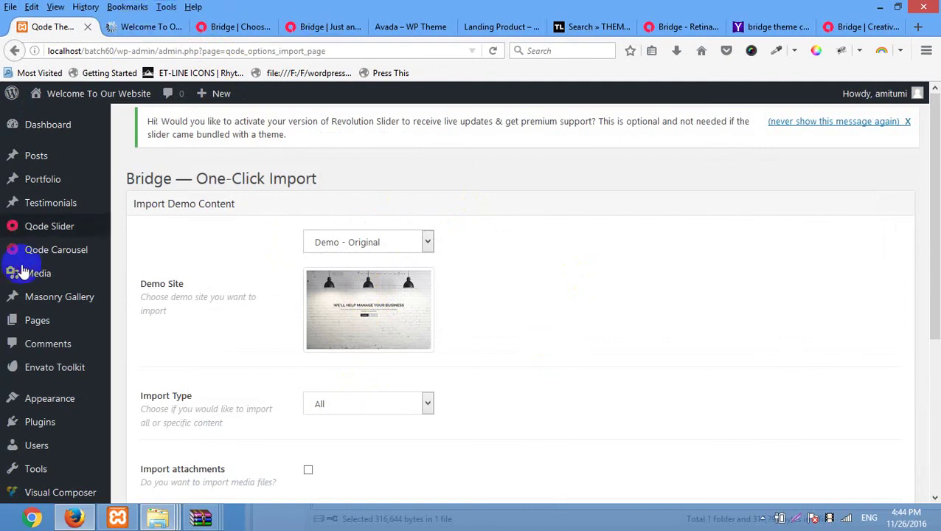
scroll(81, 391, "down", 2)
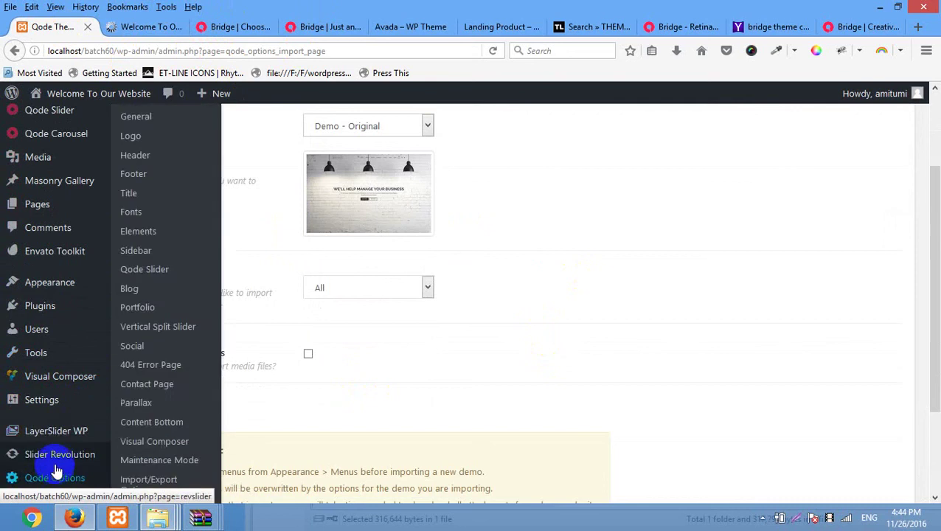
scroll(44, 472, "down", 3)
mouse_move(63, 447)
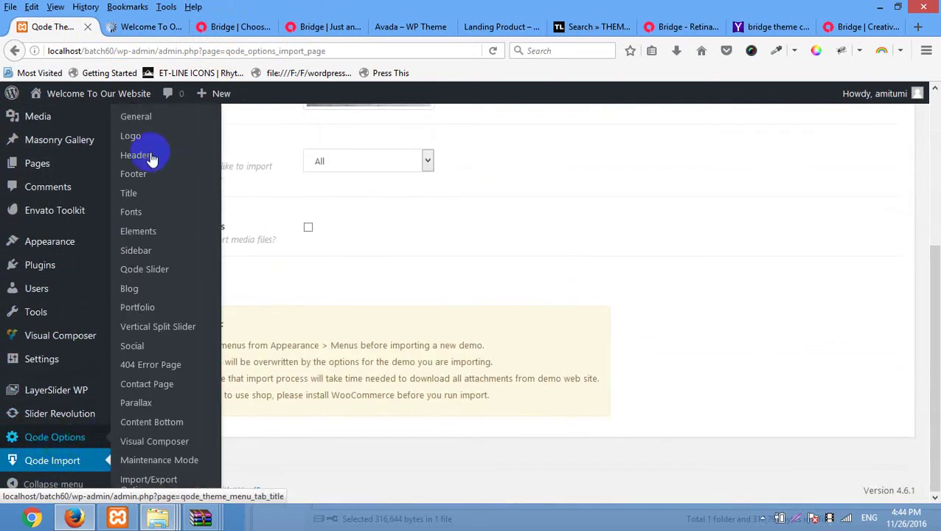
right_click(151, 117)
left_click(177, 122)
left_click(132, 28)
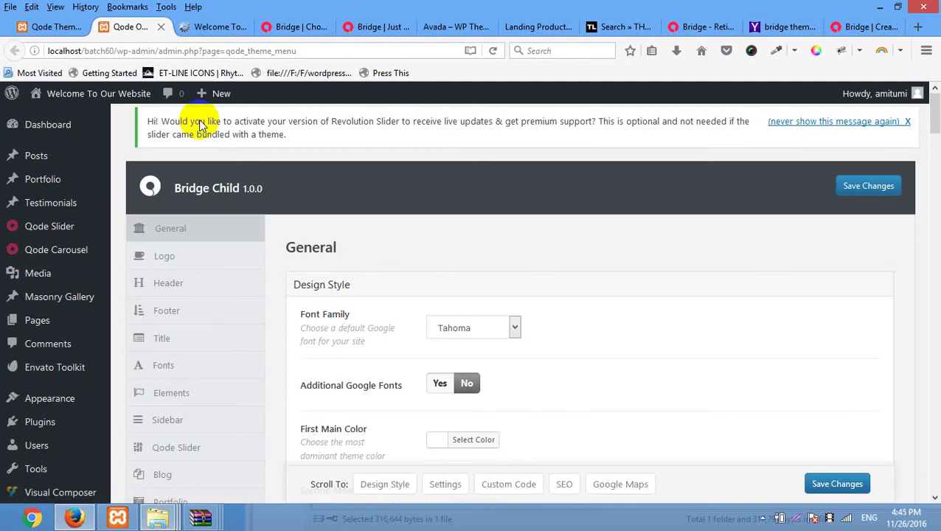
- Look over the Bridge Child theme's General options and section list, and open the Footer options
scroll(214, 136, "down", 6)
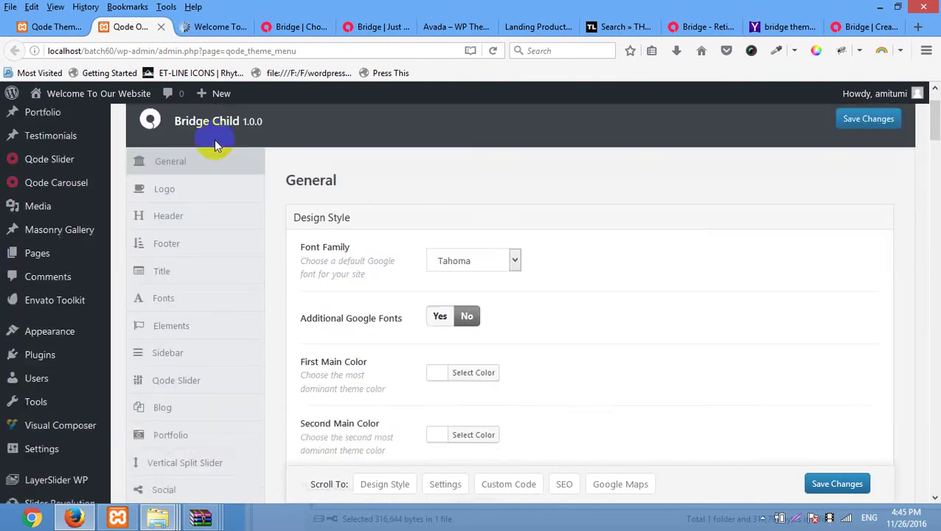
scroll(243, 253, "up", 5)
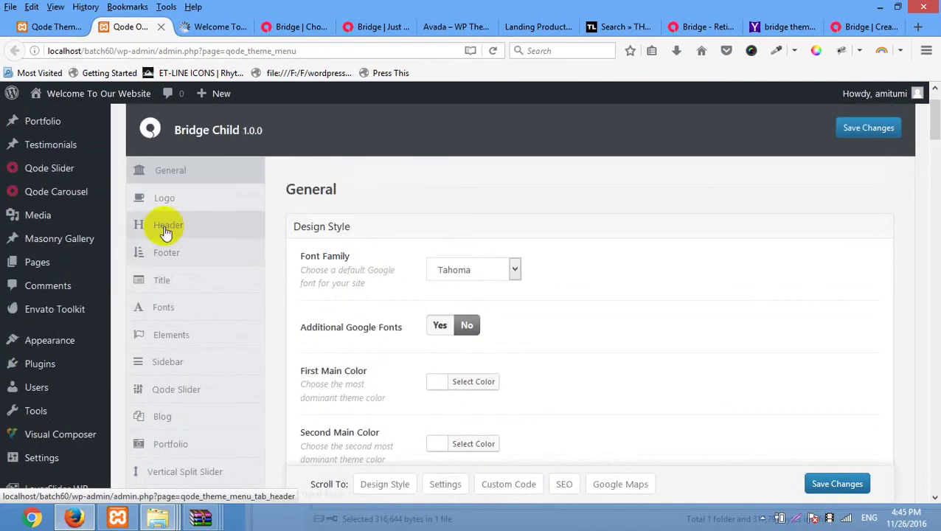
scroll(181, 300, "down", 3)
scroll(181, 294, "up", 4)
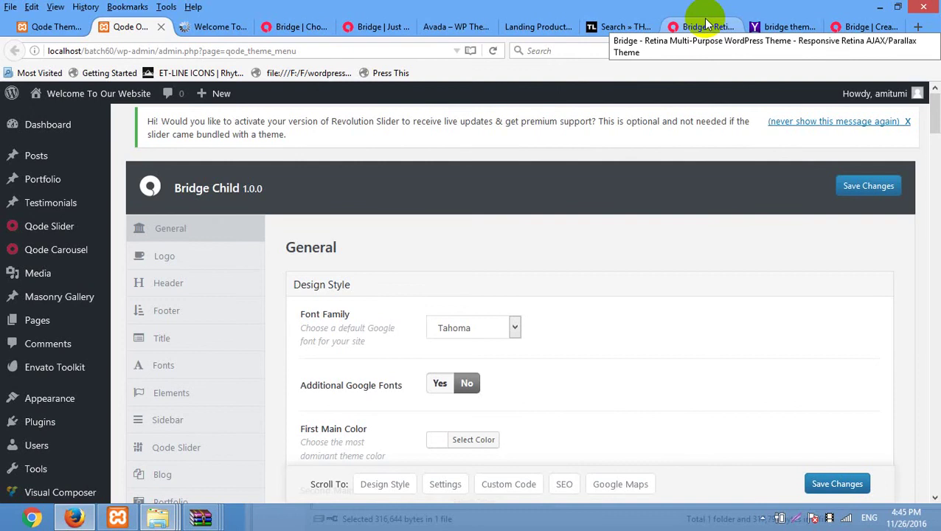
scroll(574, 141, "down", 2)
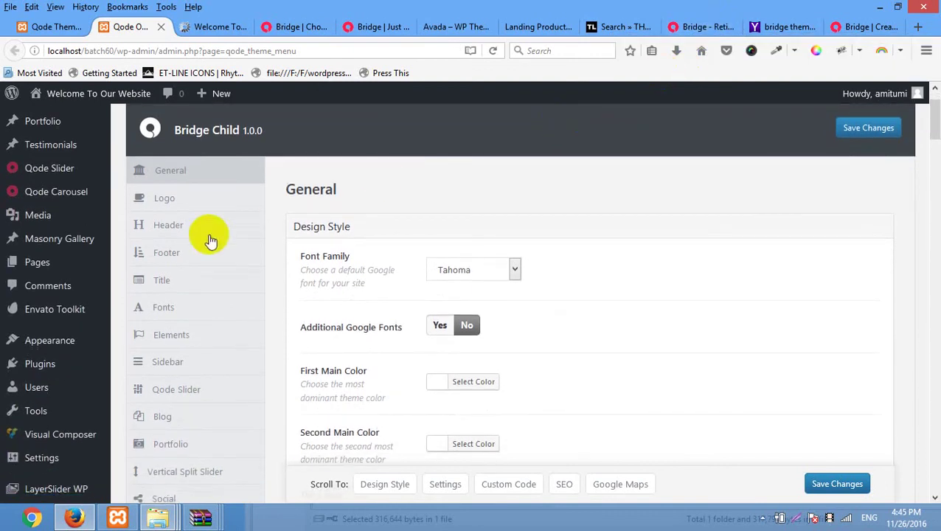
left_click(184, 263)
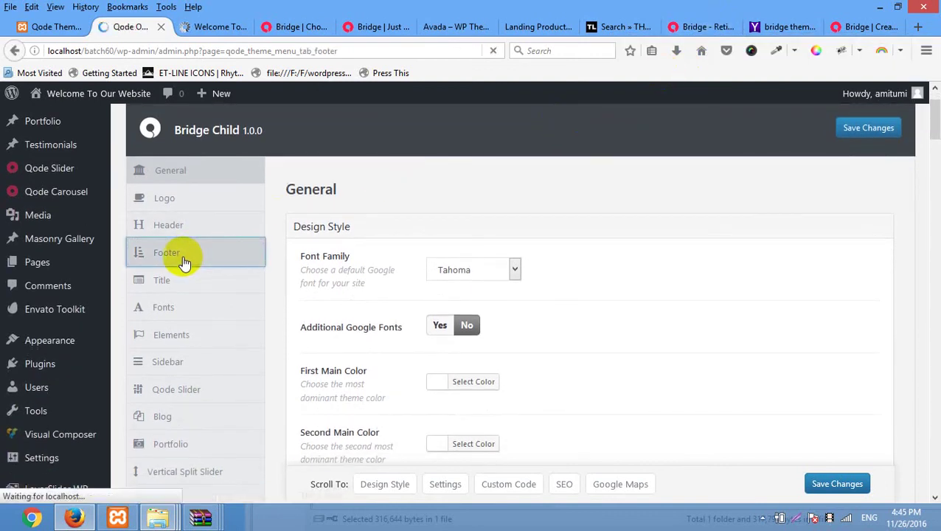